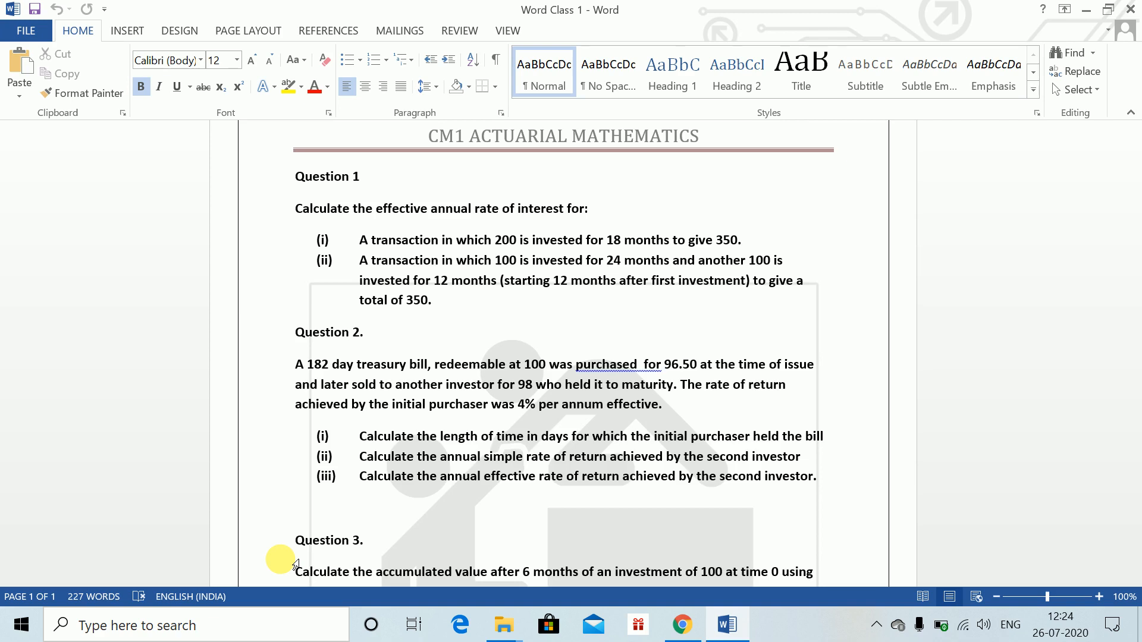
# Create a new blank document and type the line "Ctrl + N = New Document"
pyautogui.hotkey('ctrl', 'n')
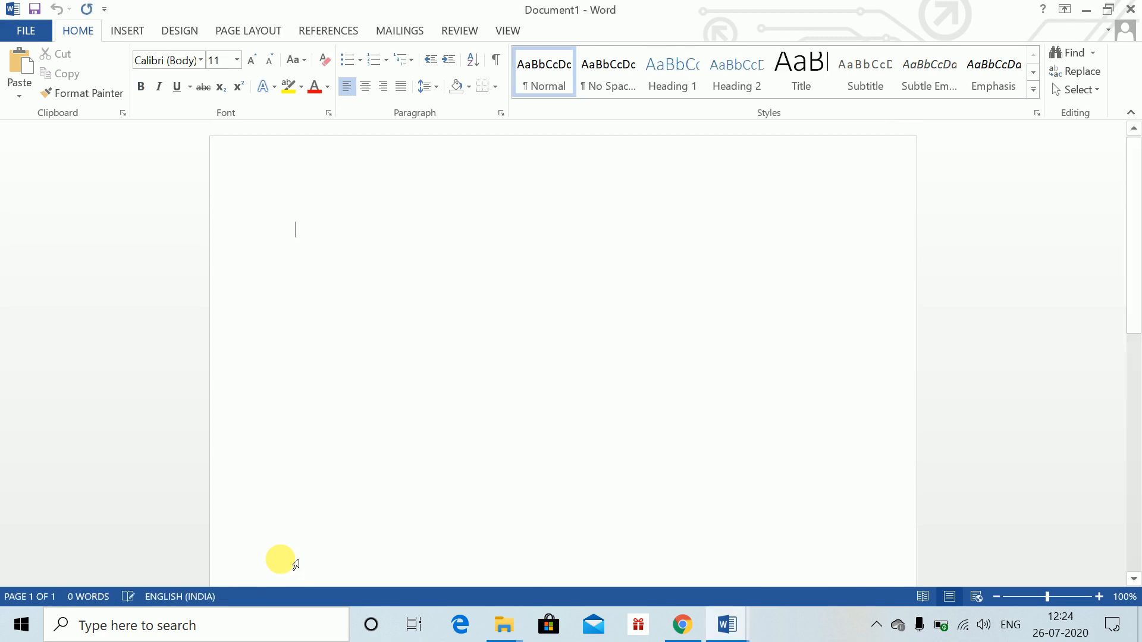
pyautogui.write('Ctrl ')
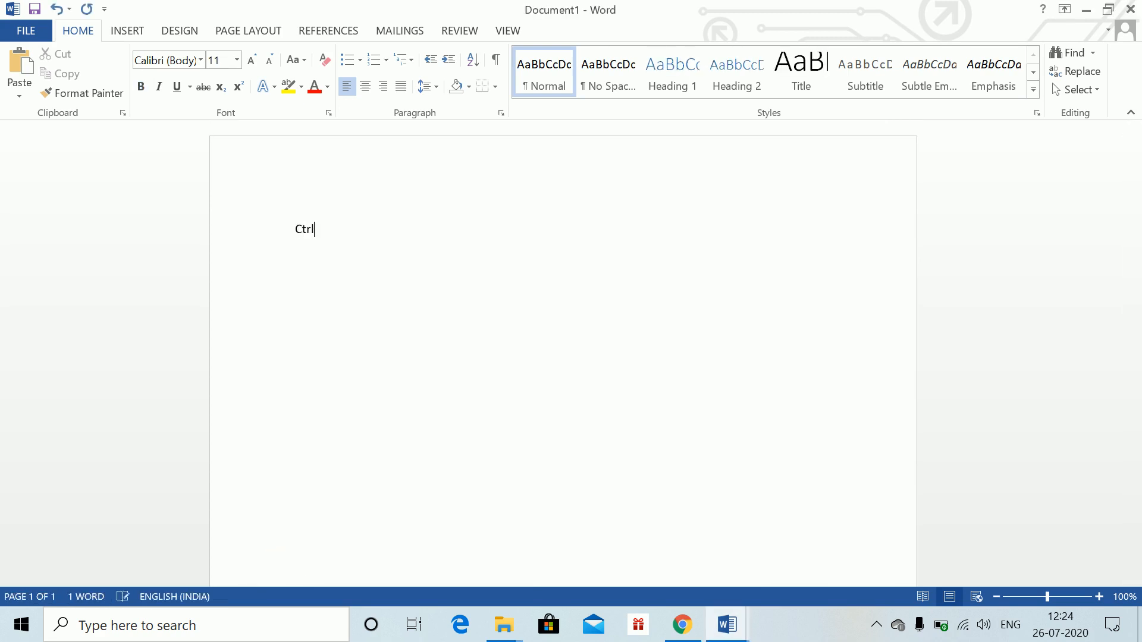
pyautogui.write('+ N ')
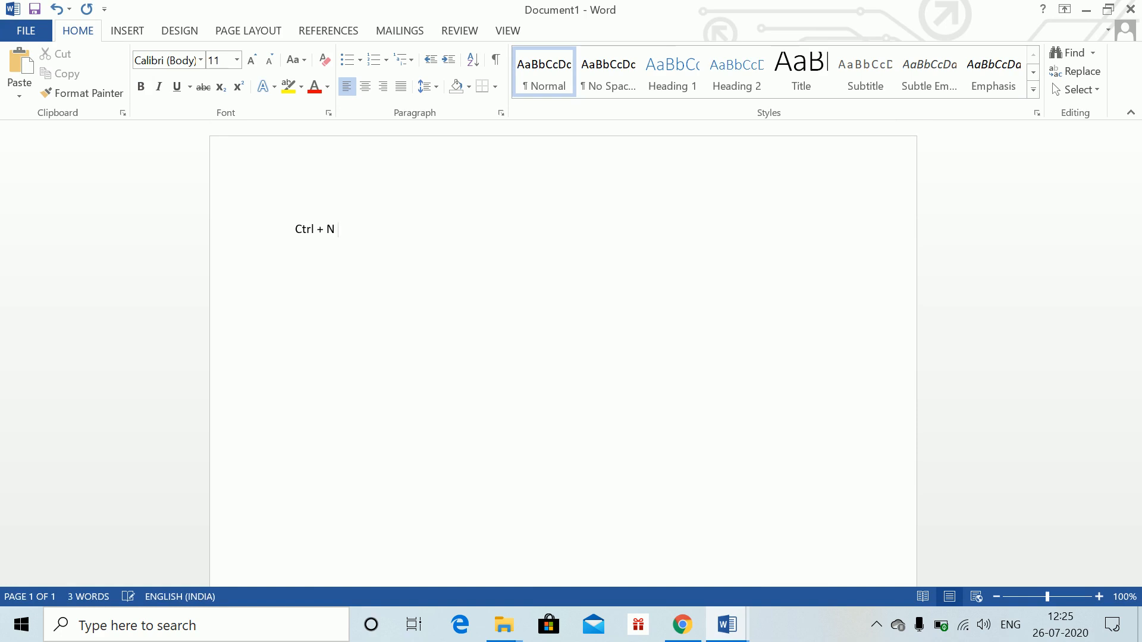
pyautogui.write('= New Document')
# Select all the text, set its font size to 14 pt, and start a new empty paragraph after it
pyautogui.hotkey('ctrl', 'a')
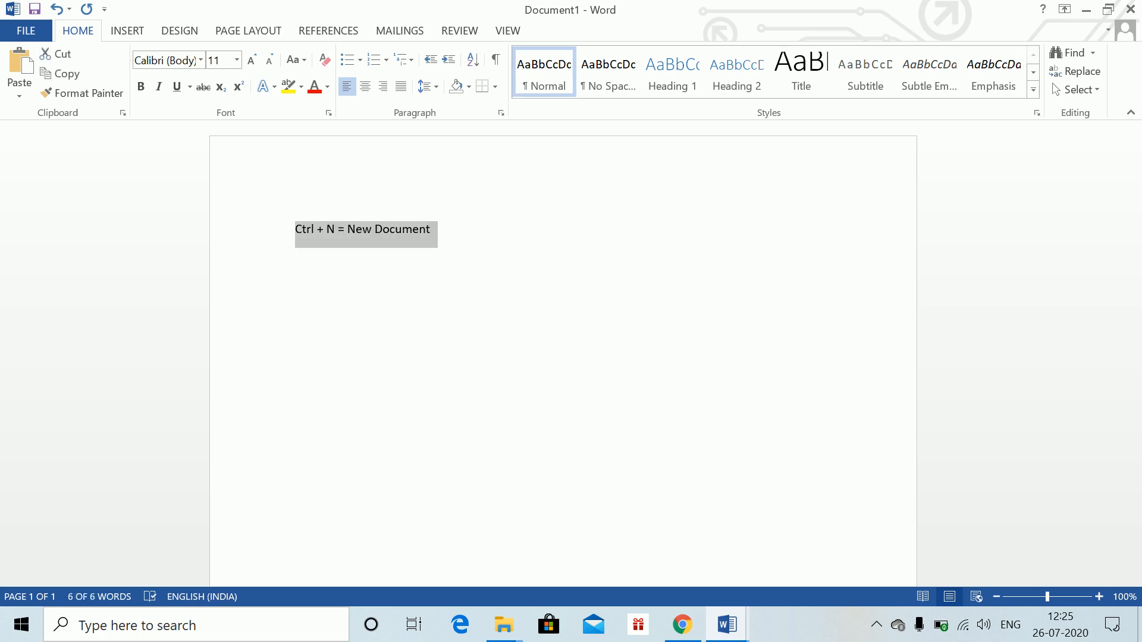
pyautogui.press('Right')
pyautogui.hotkey('ctrl', 'a')
pyautogui.press('Right')
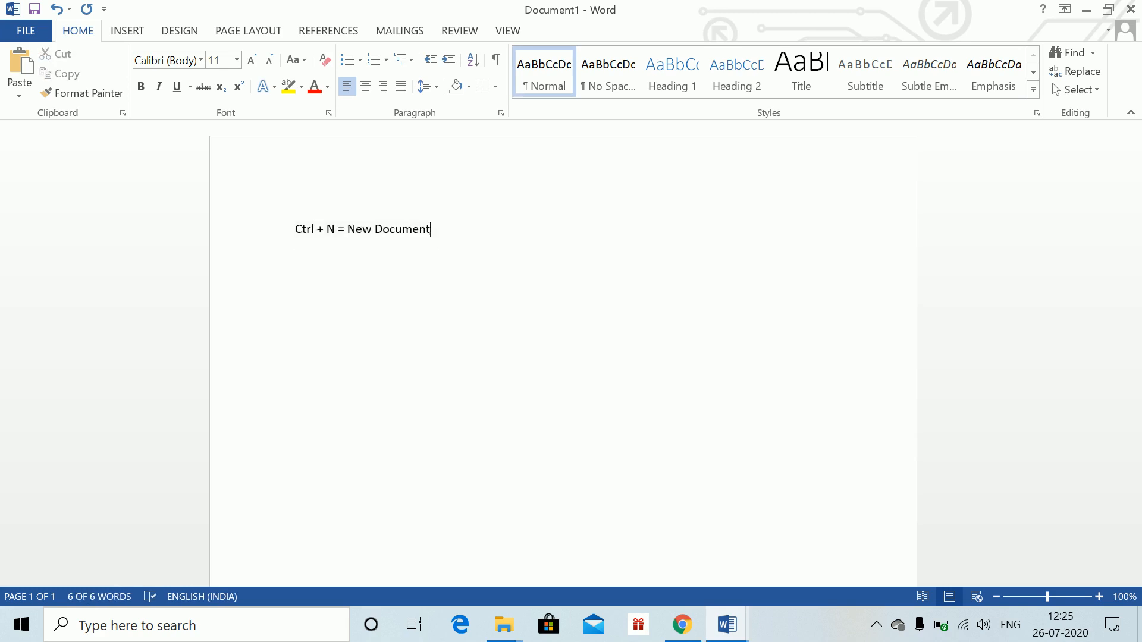
pyautogui.hotkey('ctrl', 'a')
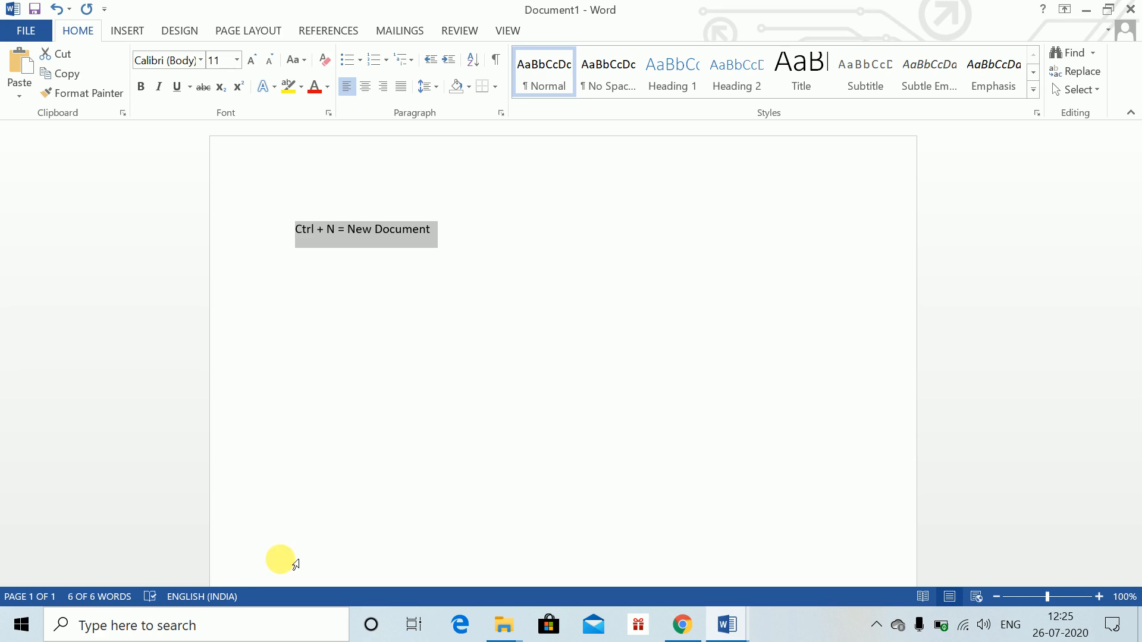
pyautogui.hotkey('ctrl', ']')
pyautogui.hotkey('ctrl', 'shift', '.')
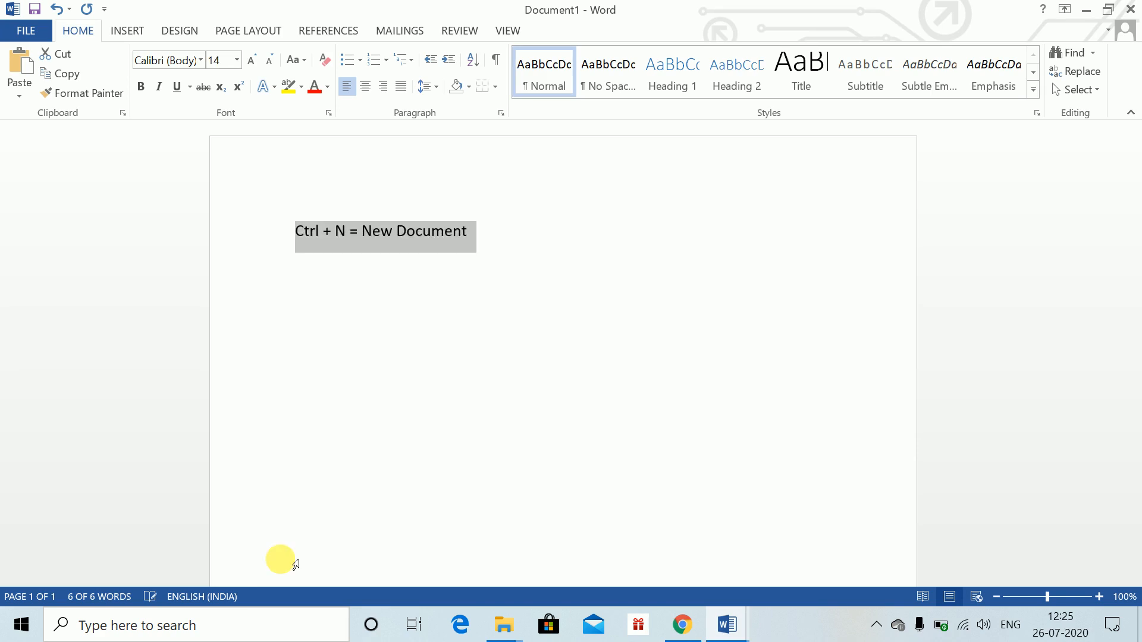
pyautogui.hotkey('ctrl', 'shift', ',')
pyautogui.hotkey('ctrl', '[')
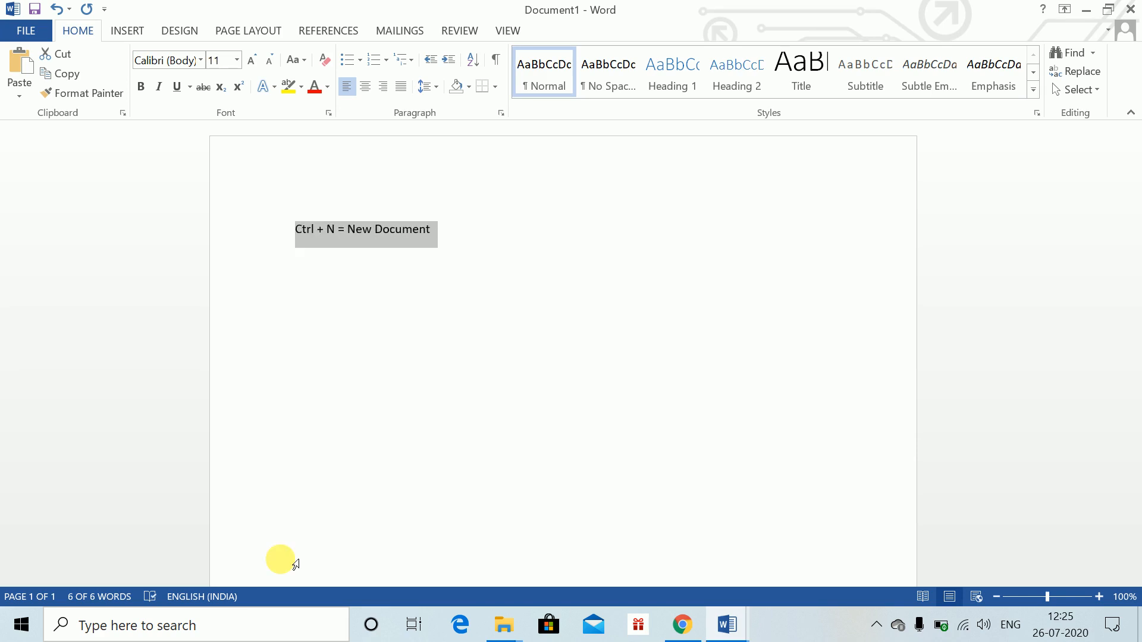
pyautogui.hotkey('ctrl', 'shift', '.')
pyautogui.hotkey('ctrl', 'shift', '.')
pyautogui.hotkey('ctrl', 'shift', '.')
pyautogui.hotkey('ctrl', 'shift', '.')
pyautogui.hotkey('ctrl', 'shift', '.')
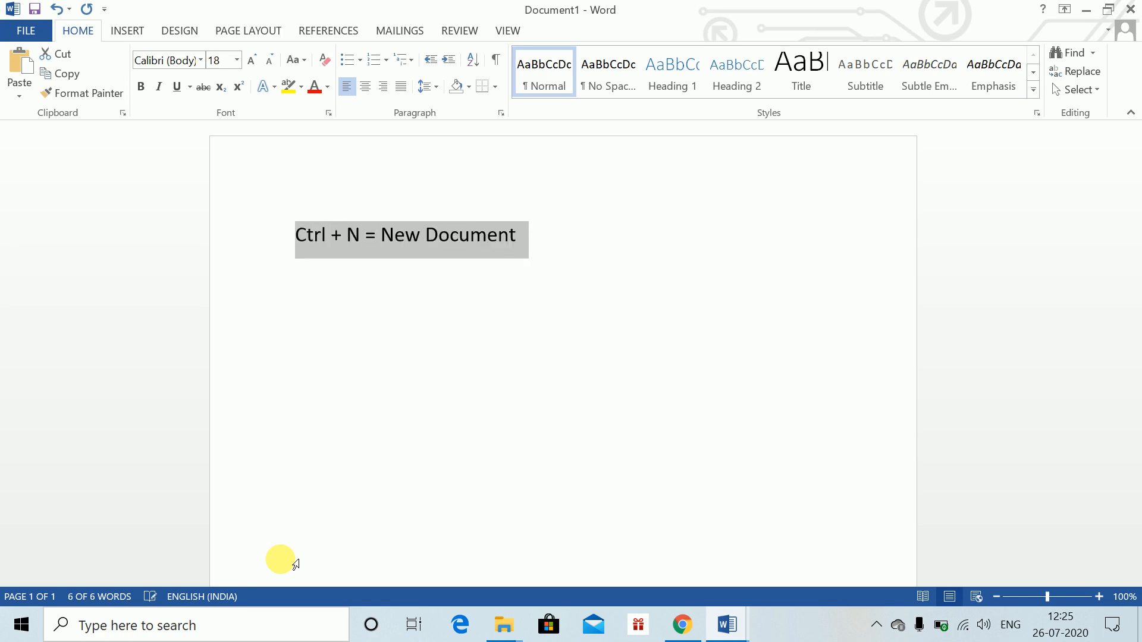
pyautogui.hotkey('ctrl', 'shift', ',')
pyautogui.hotkey('ctrl', 'shift', ',')
pyautogui.hotkey('ctrl', 'shift', ',')
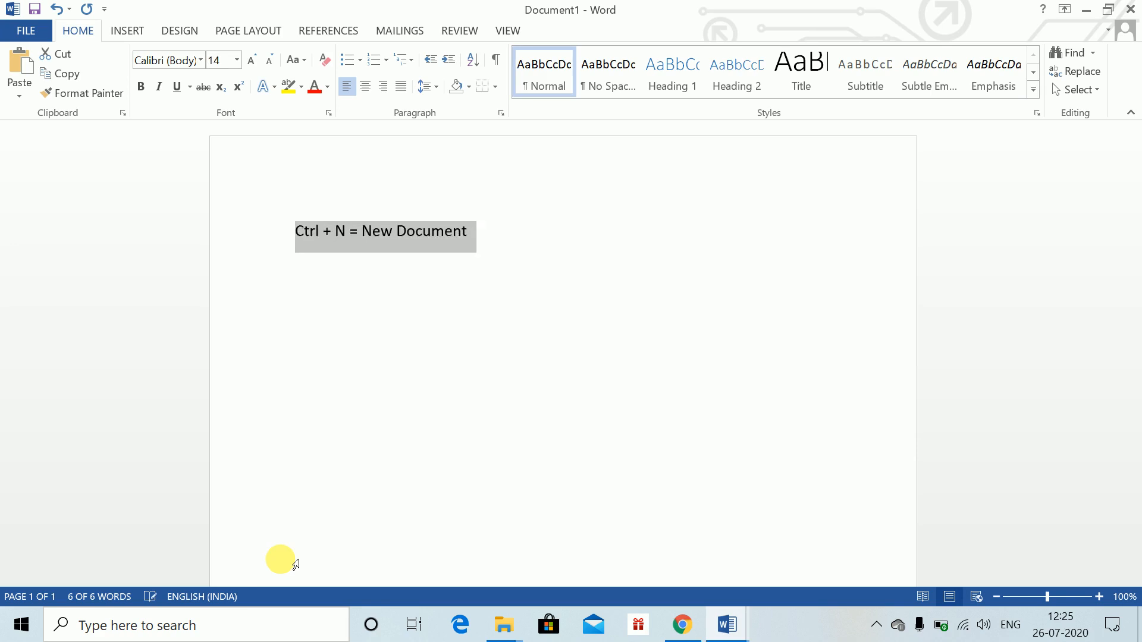
pyautogui.press('End')
pyautogui.press('Return')
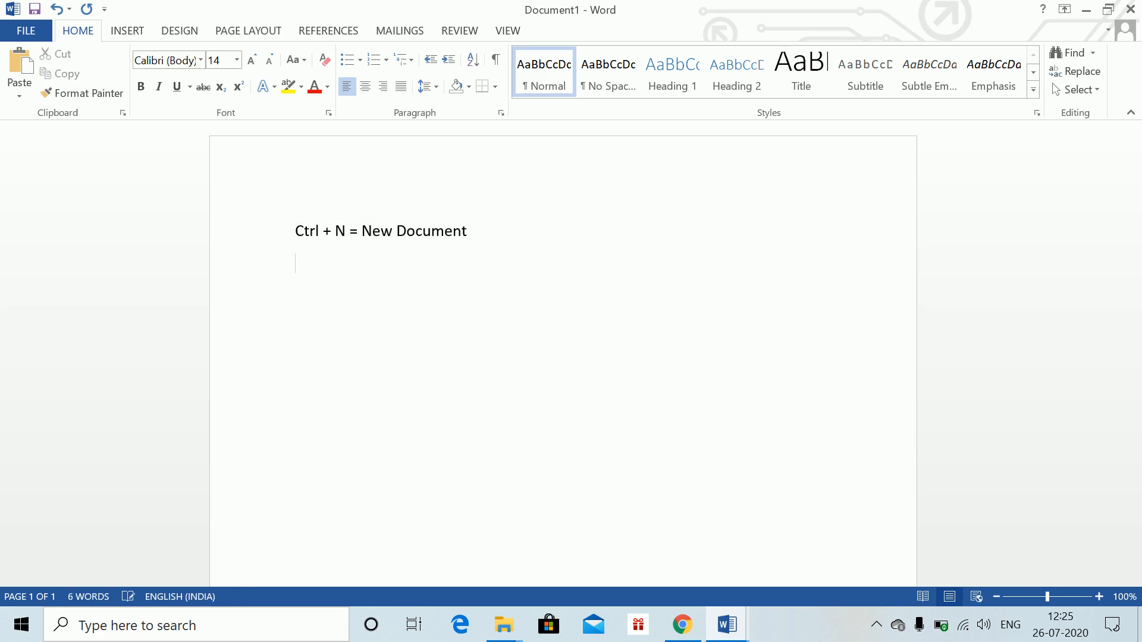
pyautogui.hotkey('ctrl', 'Return')
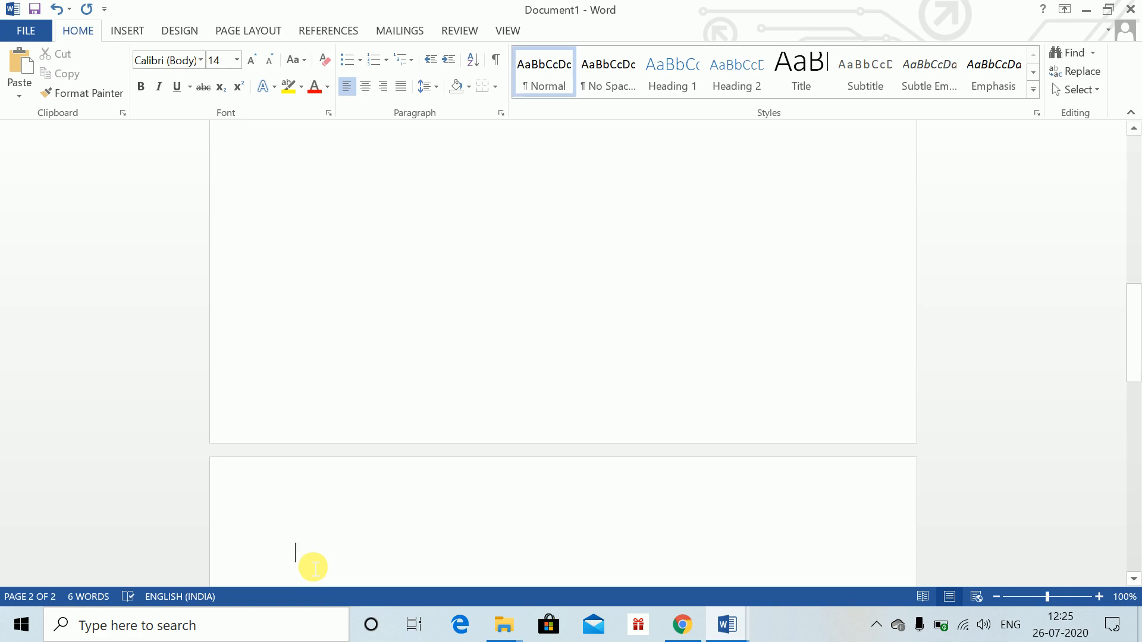
pyautogui.hotkey('ctrl', 'Return')
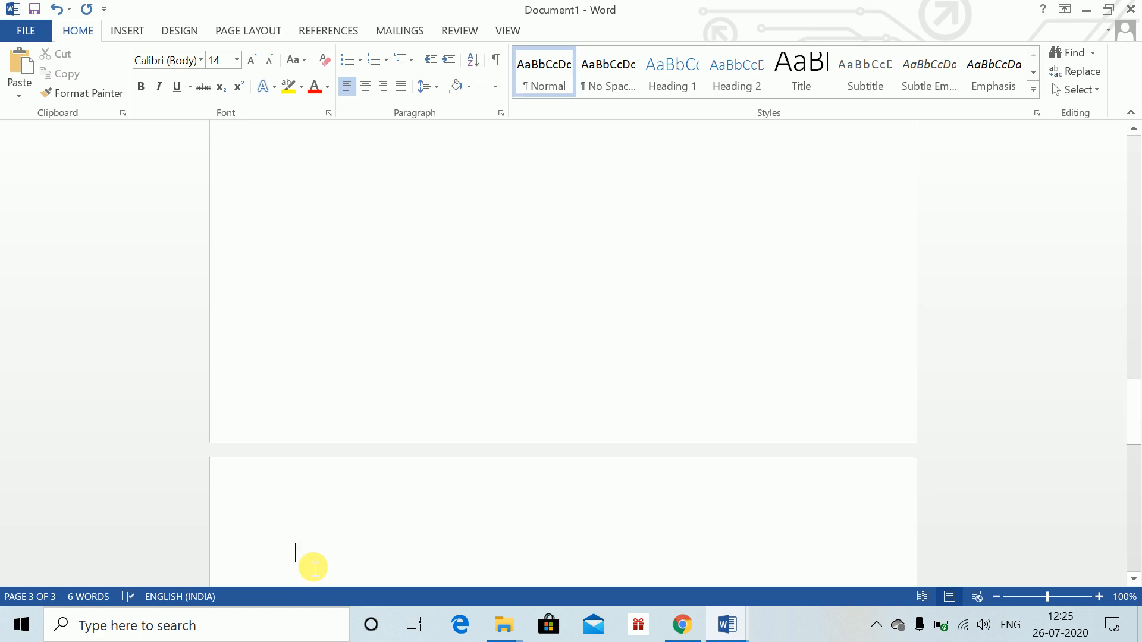
pyautogui.hotkey('ctrl', 'z')
pyautogui.scroll(3, 300, 566)
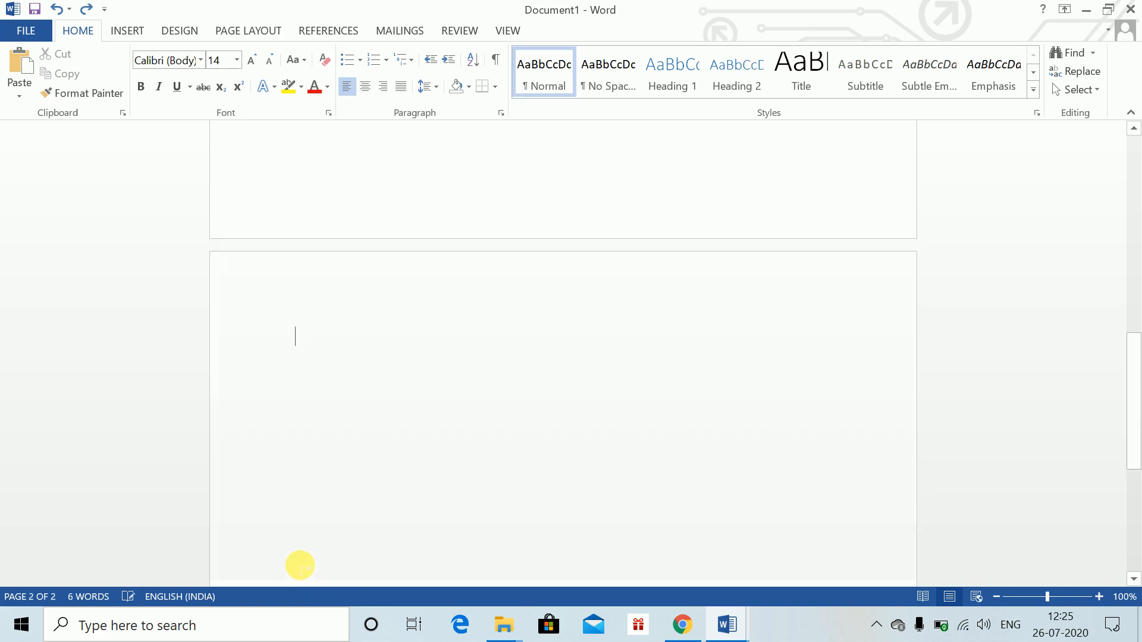
pyautogui.press('BackSpace')
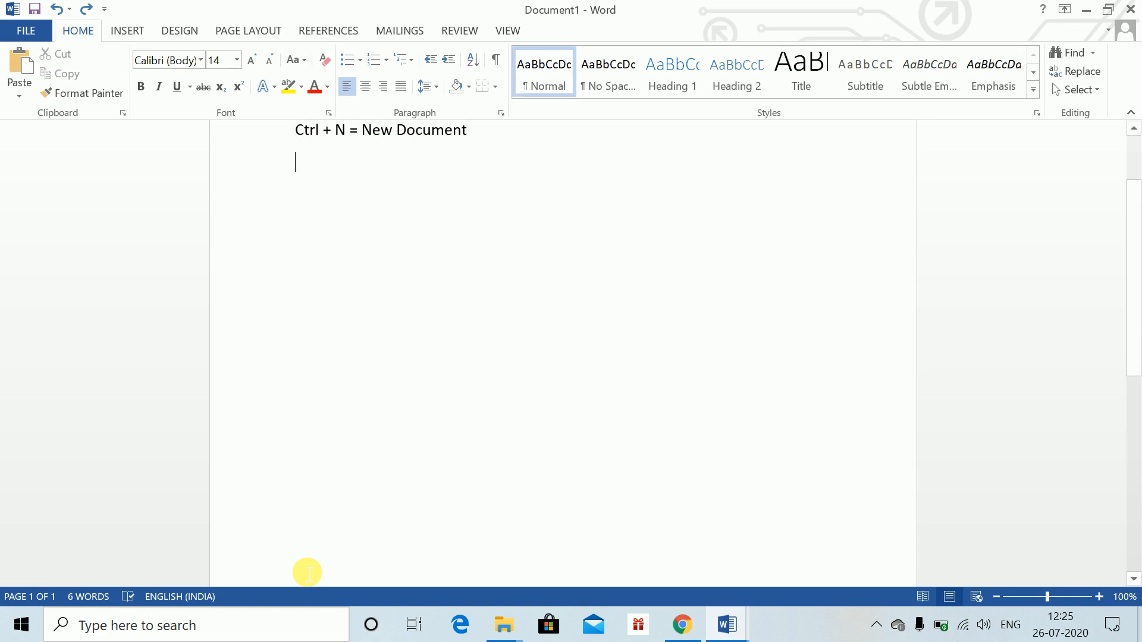
pyautogui.press('Up')
pyautogui.write('fhxhx')
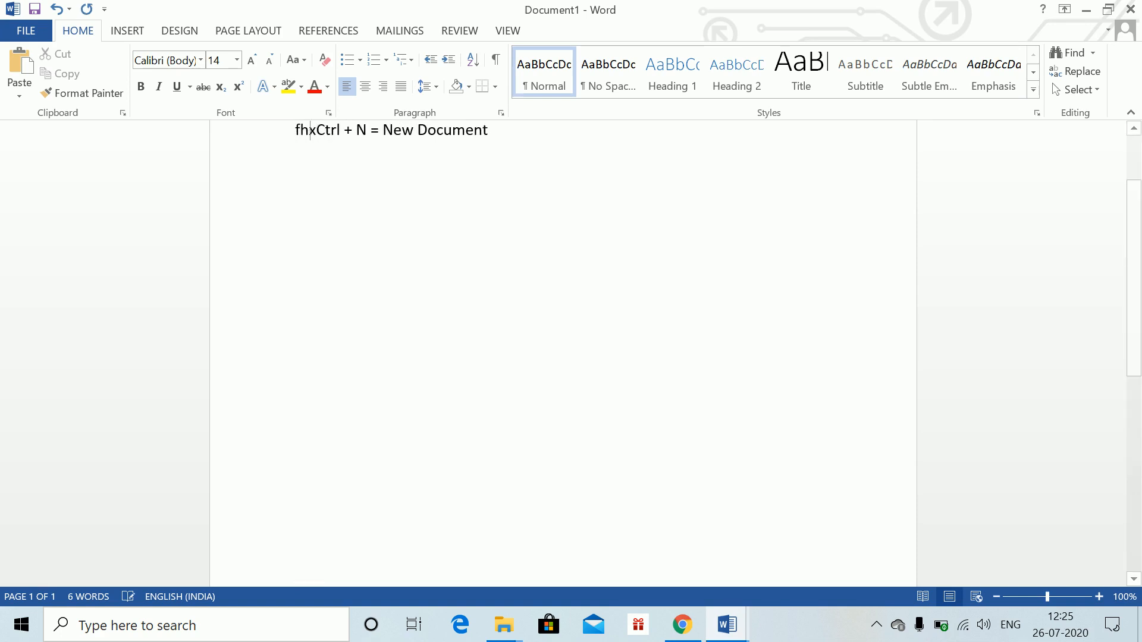
pyautogui.press('BackSpace')
pyautogui.press('BackSpace')
pyautogui.press('BackSpace')
pyautogui.press('BackSpace')
pyautogui.press('BackSpace')
# On the empty line, type "xvvvxbx", then subscript "znnzn", then normal text "jzzj"
pyautogui.press('Down')
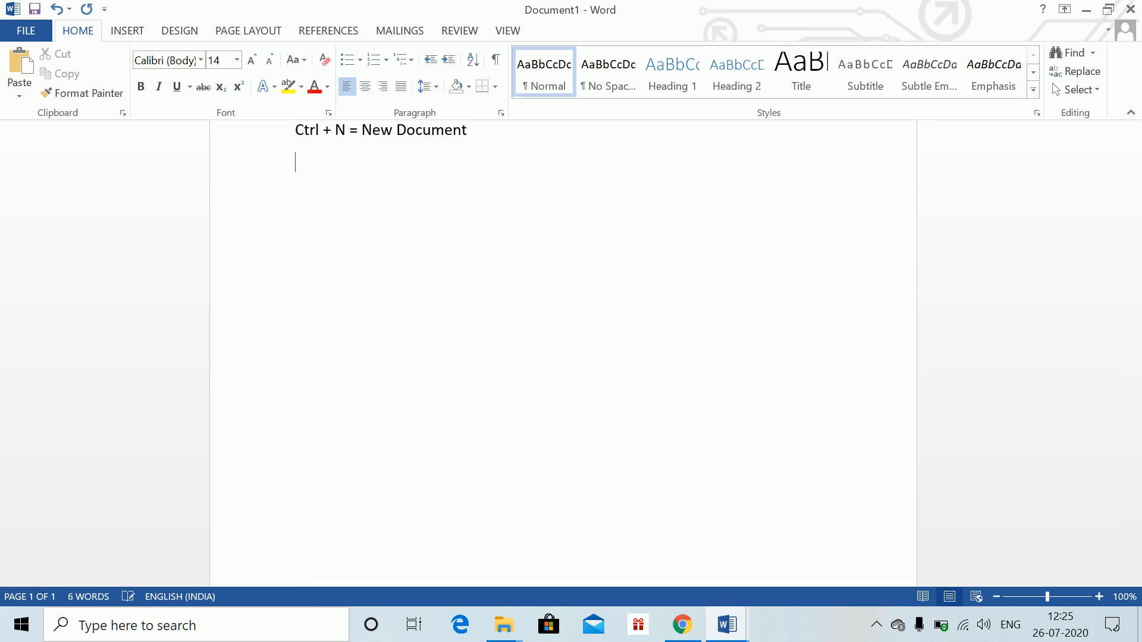
pyautogui.write('xvvvxbx')
pyautogui.hotkey('ctrl', '=')
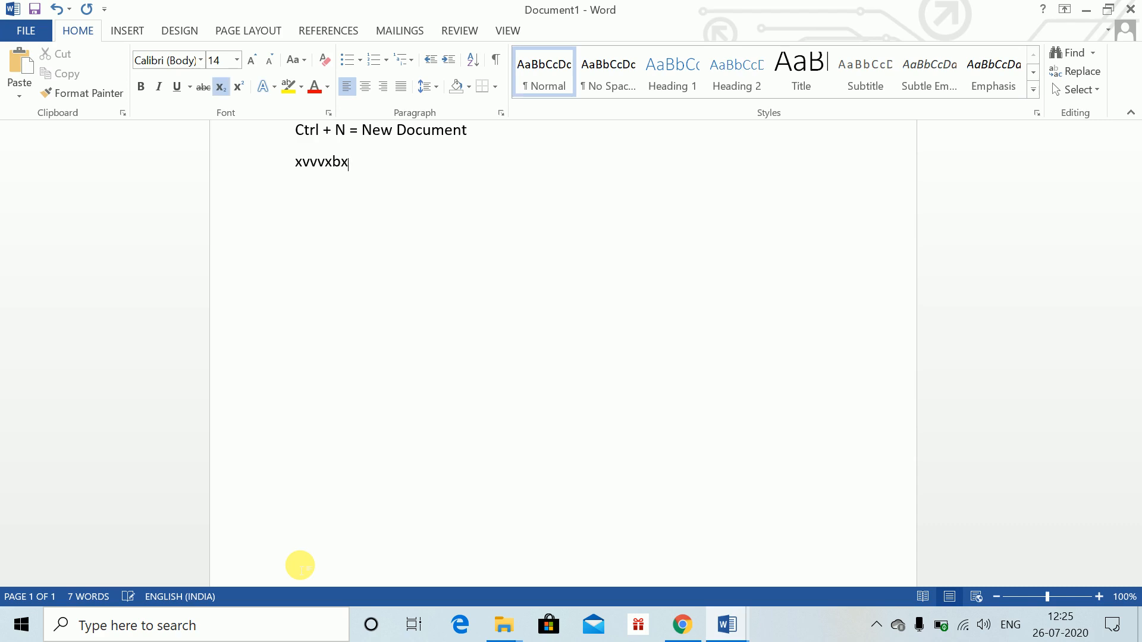
pyautogui.write('znnzn')
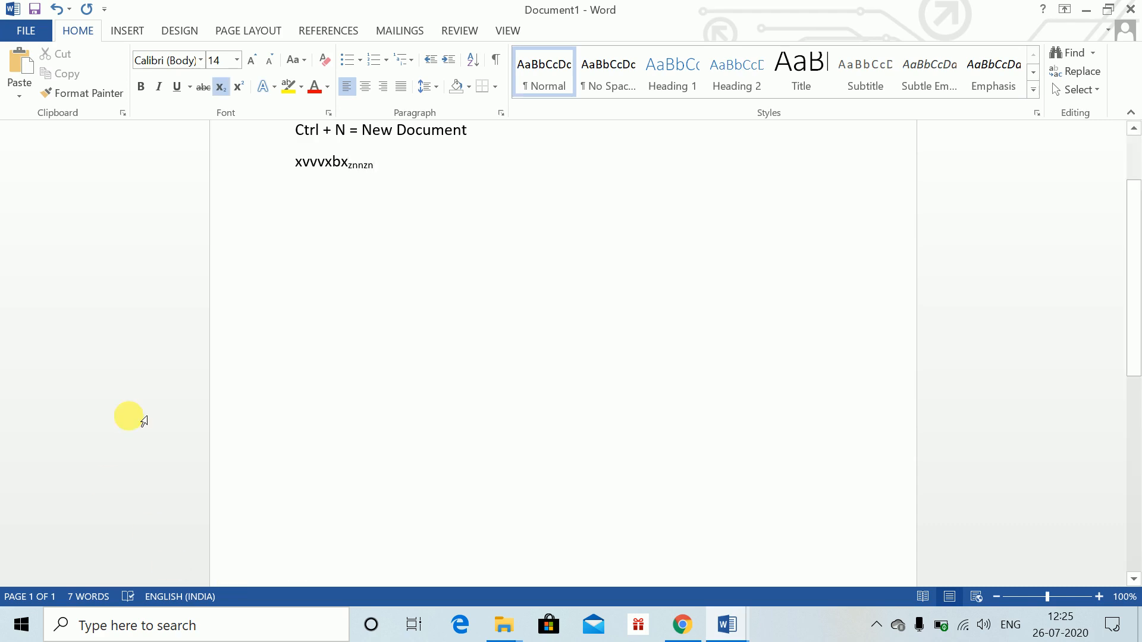
pyautogui.click(221, 86)
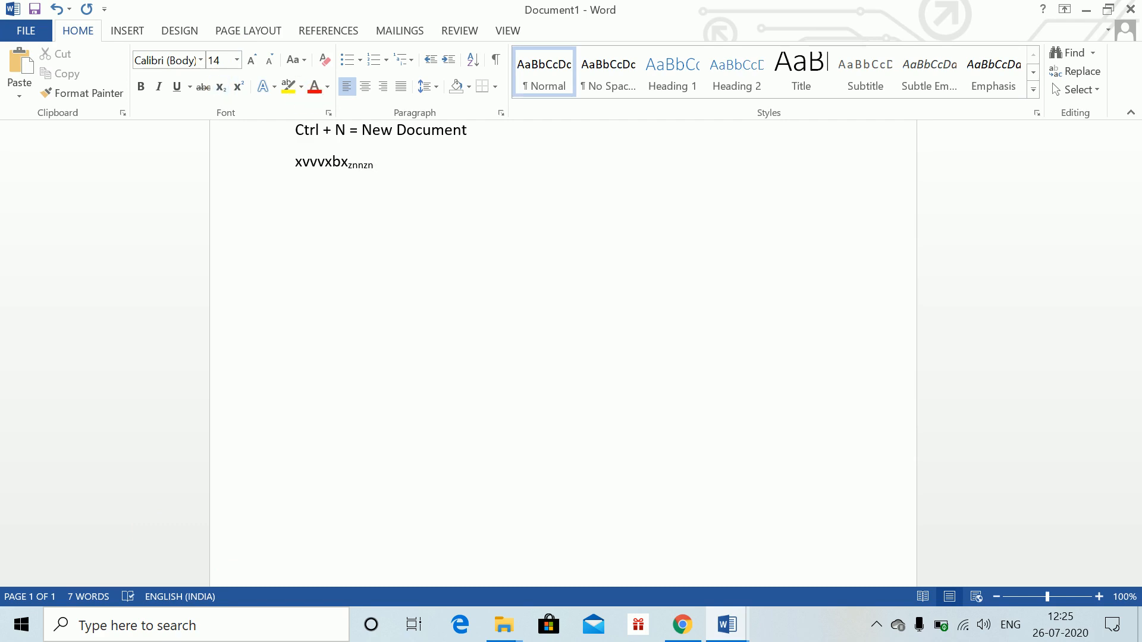
pyautogui.write('jzzj')
# Continue with superscript text "nnnnzn" followed by normal text "mzmmzm"
pyautogui.hotkey('ctrl', 'shift', '=')
pyautogui.write('nnnnzn')
pyautogui.hotkey('ctrl', 'shift', '=')
pyautogui.write('mzmmzm')
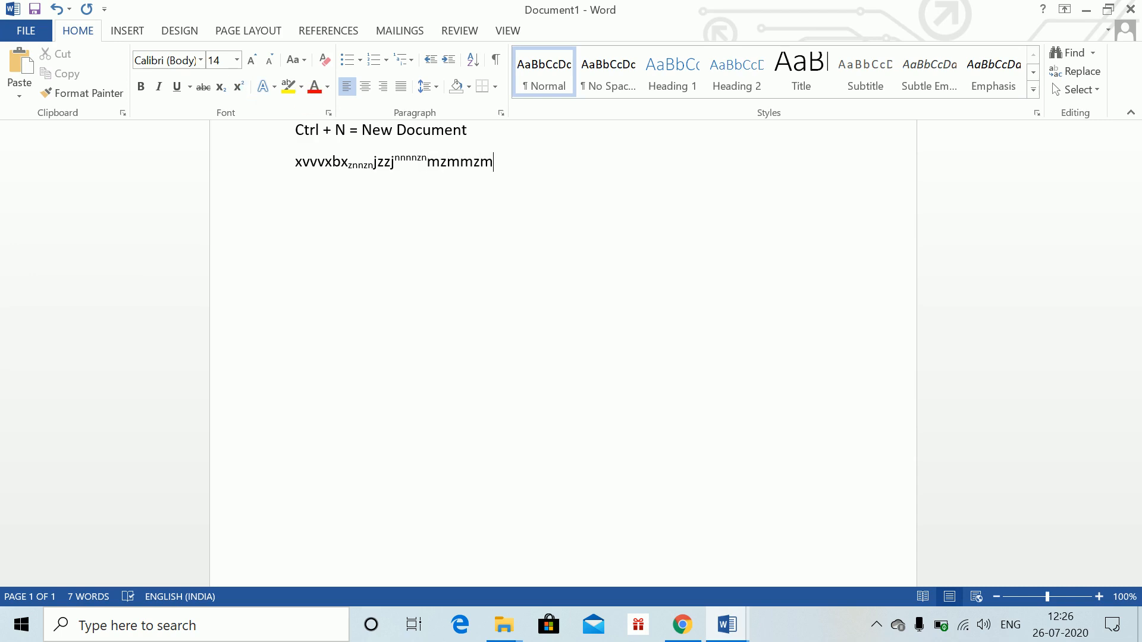
# On a new line, type the note "Ctrl + = : Subscript"
pyautogui.press('Return')
pyautogui.write('Ctr')
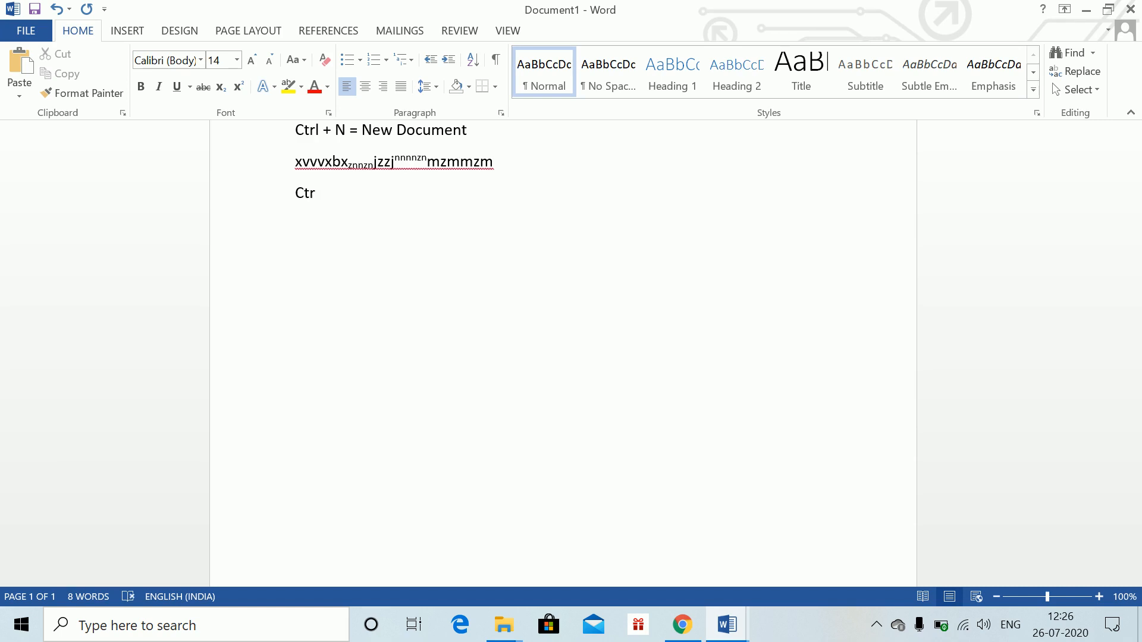
pyautogui.write('l + = : Sub')
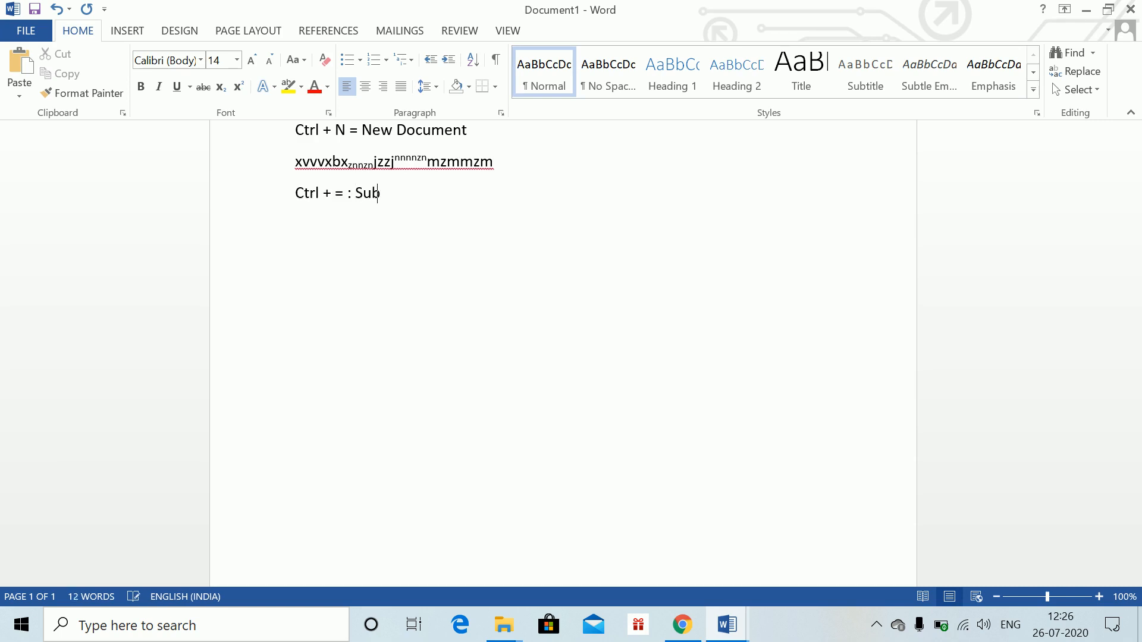
pyautogui.write('script')
# On the next line, type "Ctrl + Shift + = : Superscript" and add blank lines below
pyautogui.press('Return')
pyautogui.write('Ctrl + Shift + ')
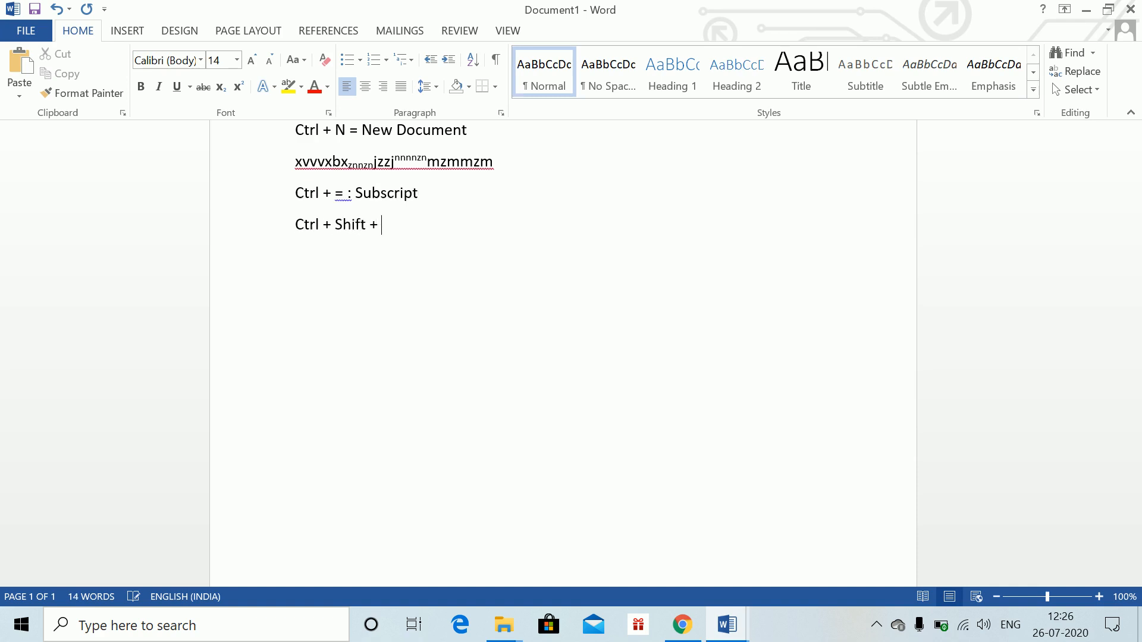
pyautogui.write('= : Superscript')
pyautogui.press('Return')
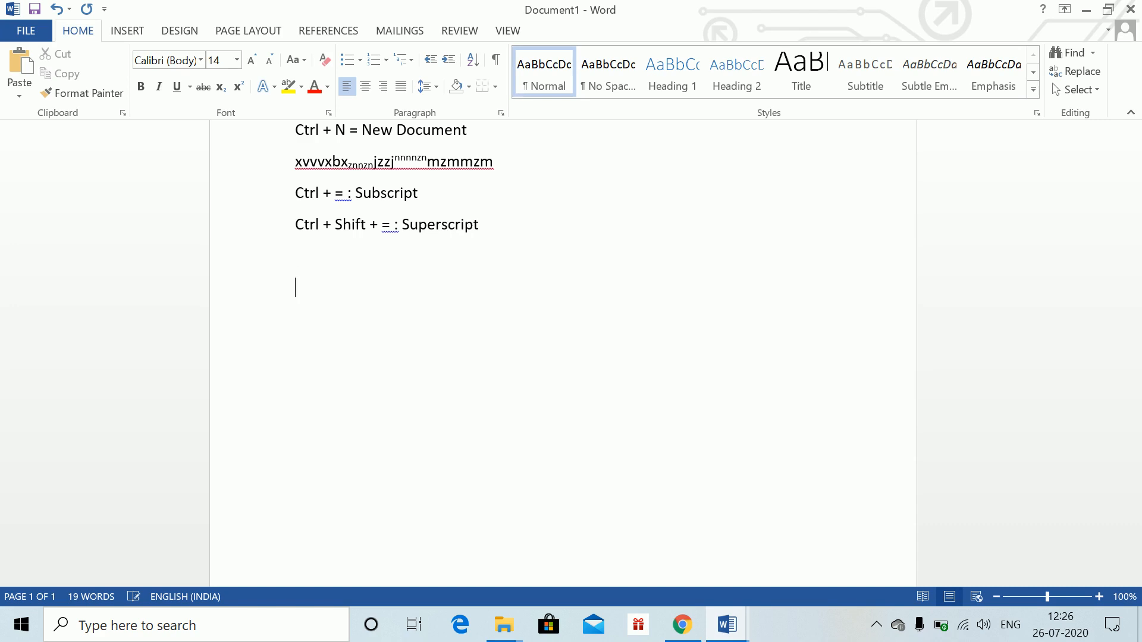
# Insert an equation and save the Equation Options as the defaults for the Normal template
pyautogui.hotkey('alt', '=')
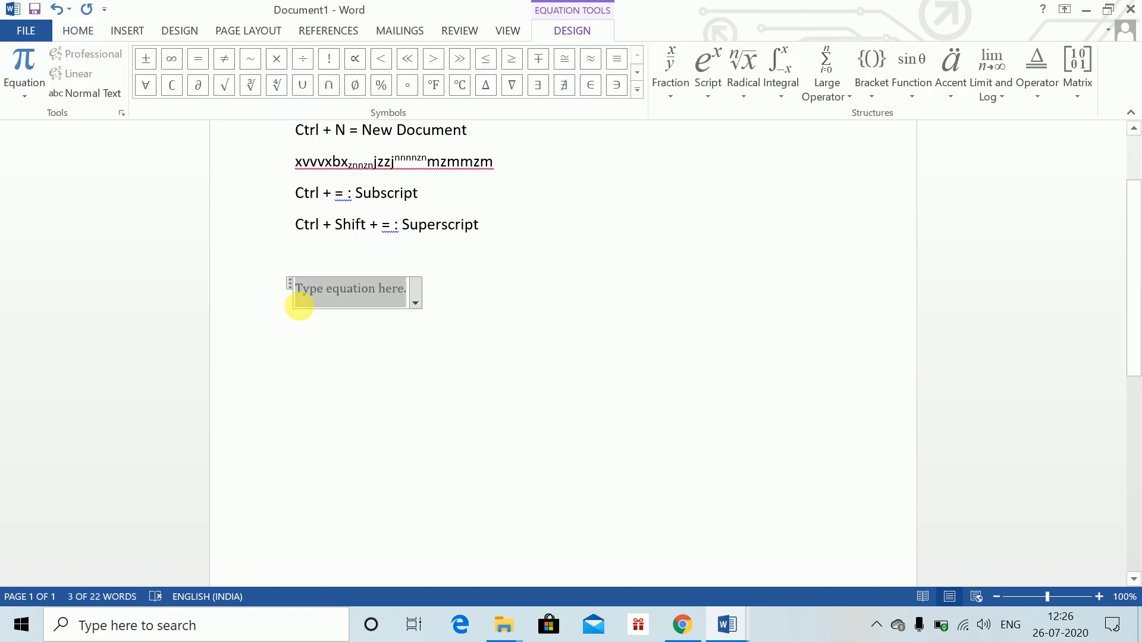
pyautogui.click(122, 114)
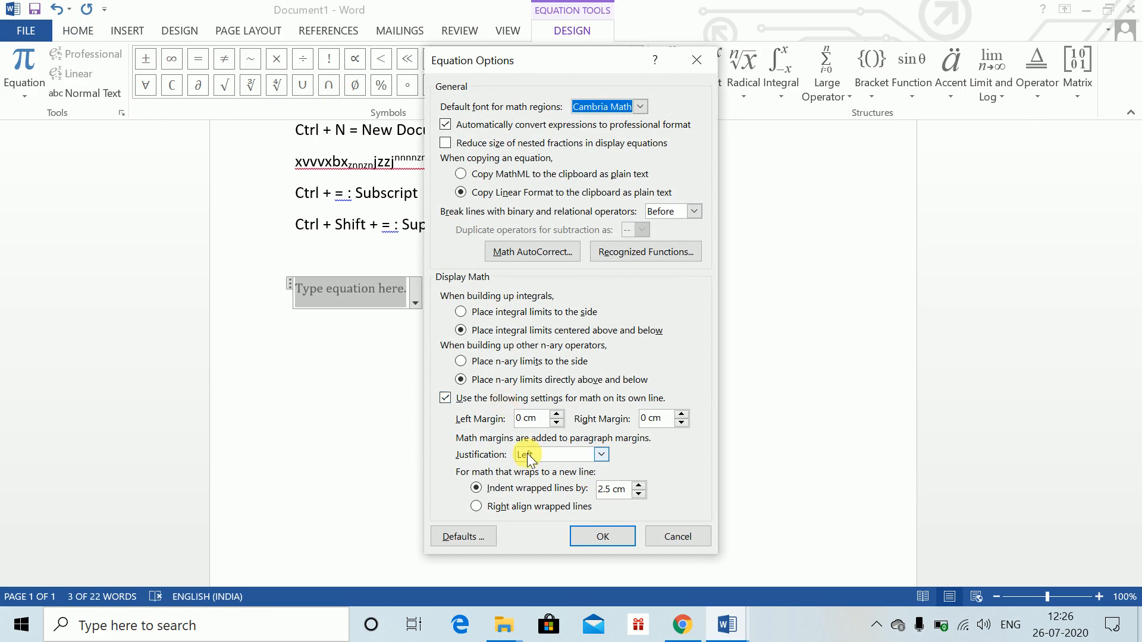
pyautogui.click(468, 538)
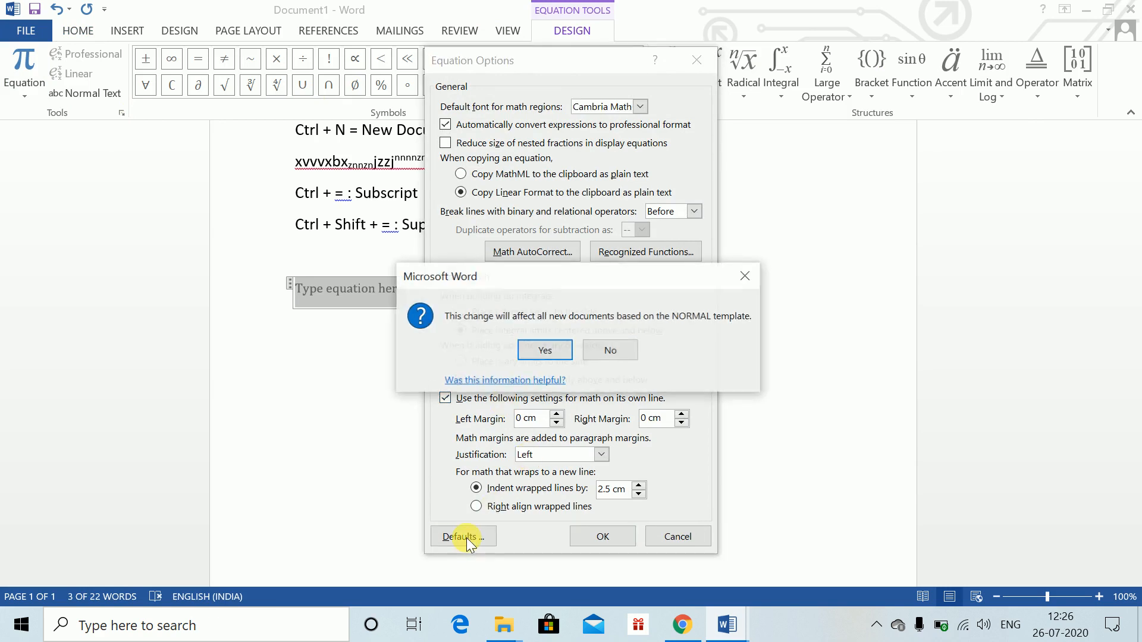
pyautogui.click(546, 352)
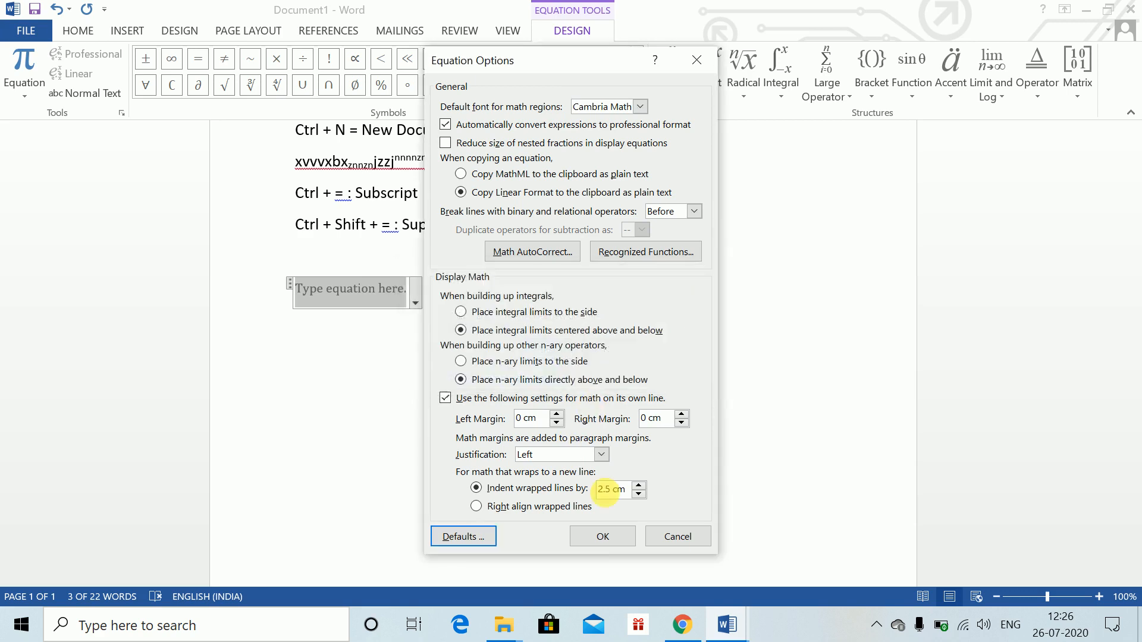
pyautogui.click(601, 535)
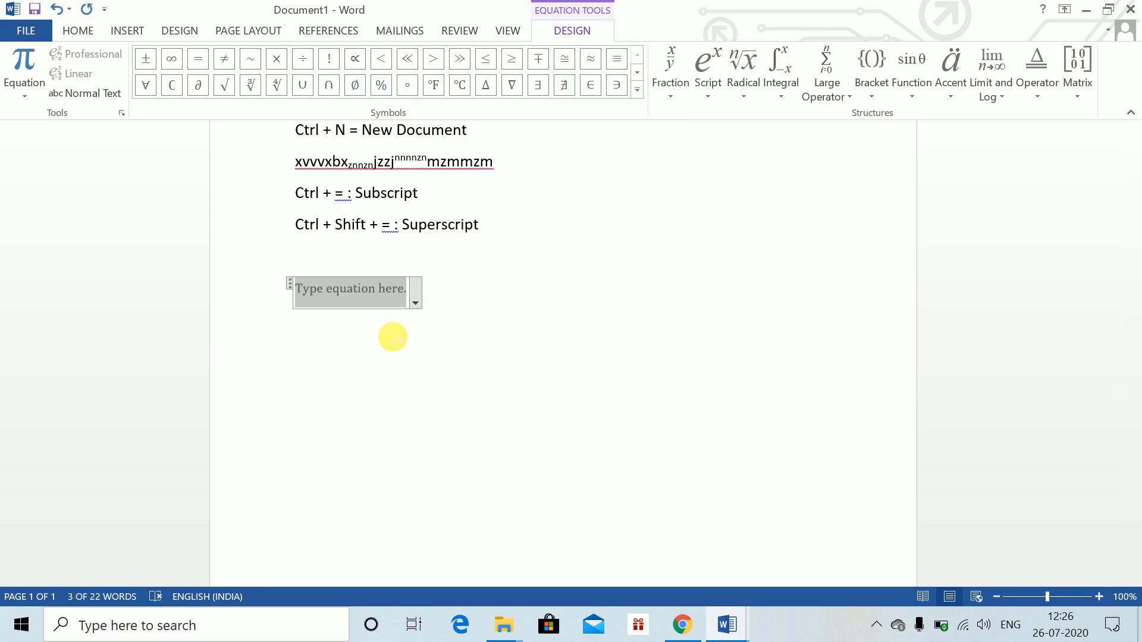
pyautogui.hotkey('alt', 'Tab')
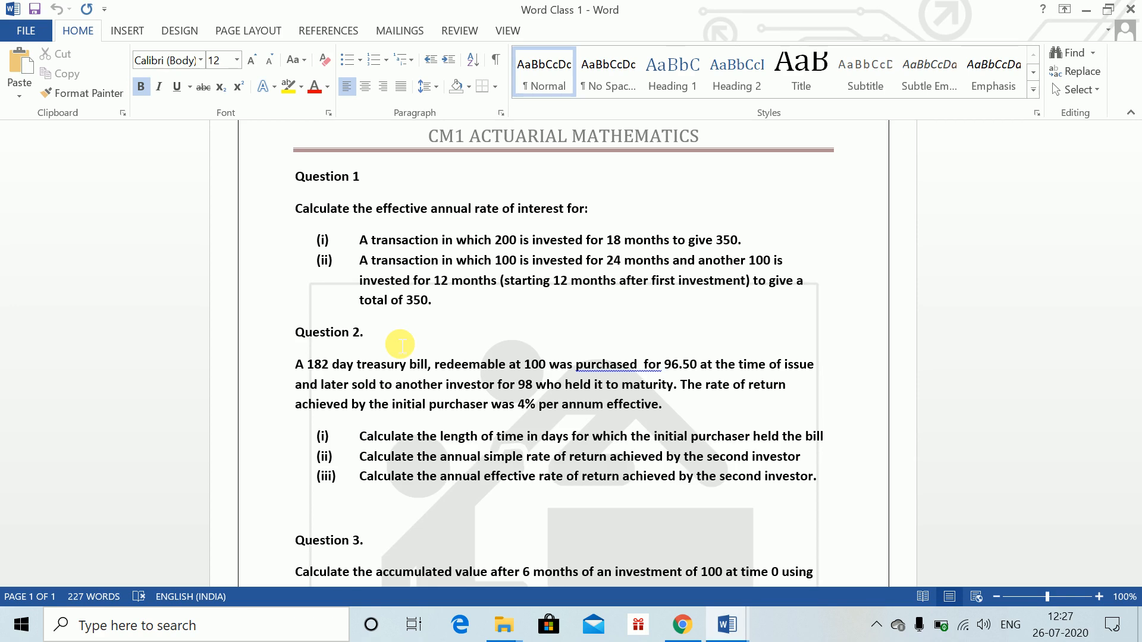
pyautogui.hotkey('alt', 'Tab')
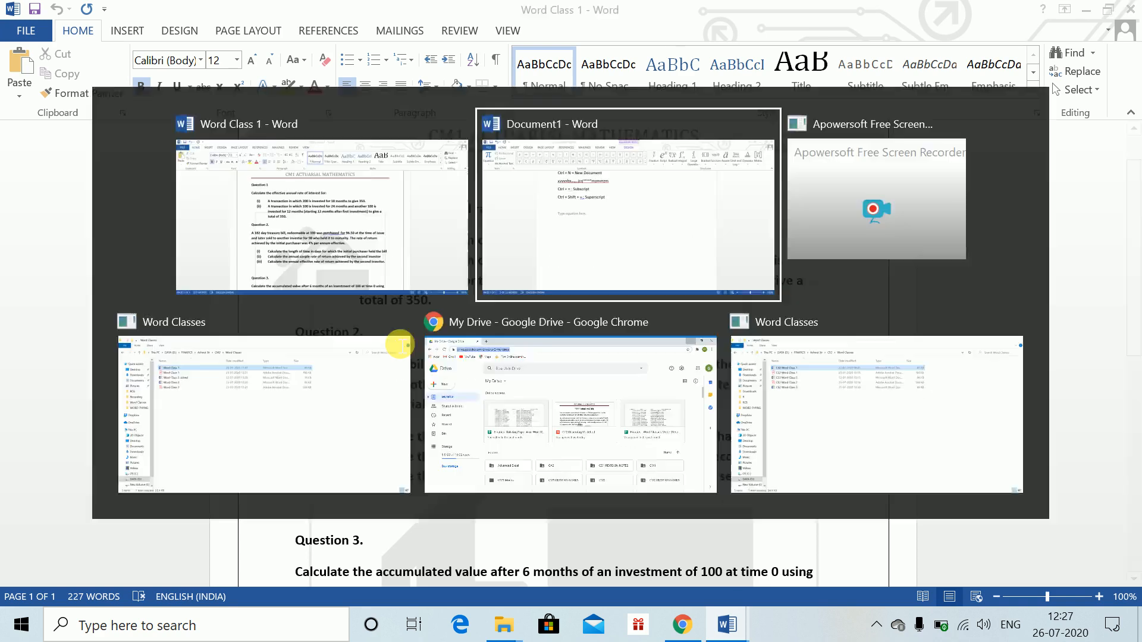
pyautogui.write('Q')
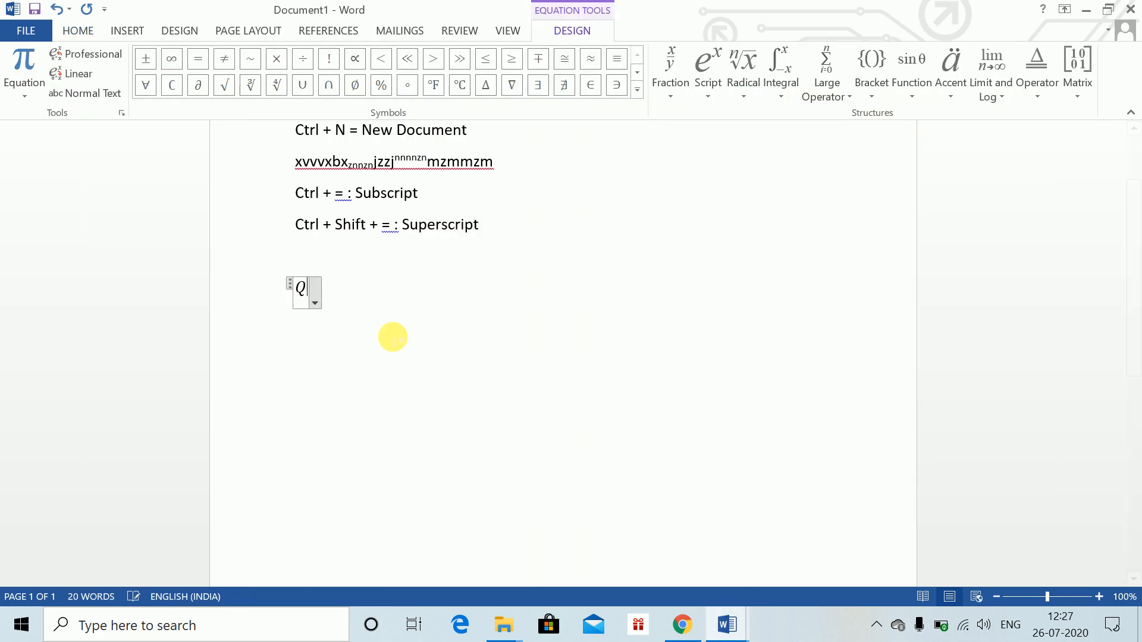
pyautogui.press('BackSpace')
pyautogui.press('BackSpace')
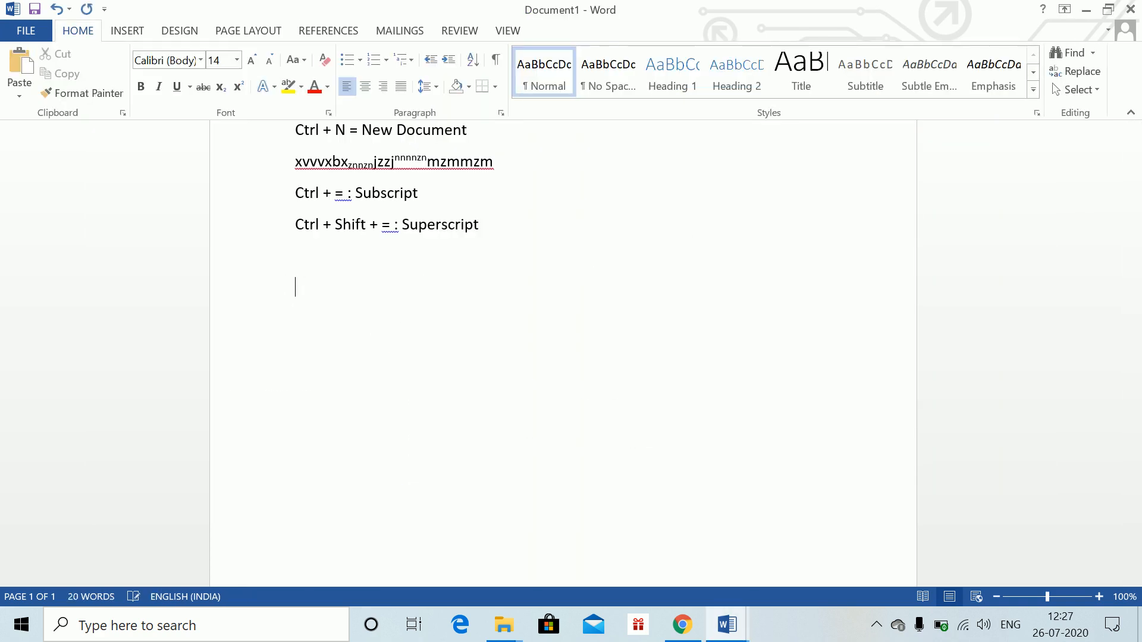
# Type the label "Q1." and insert a new equation right after it
pyautogui.write('Q1.')
pyautogui.hotkey('alt', '=')
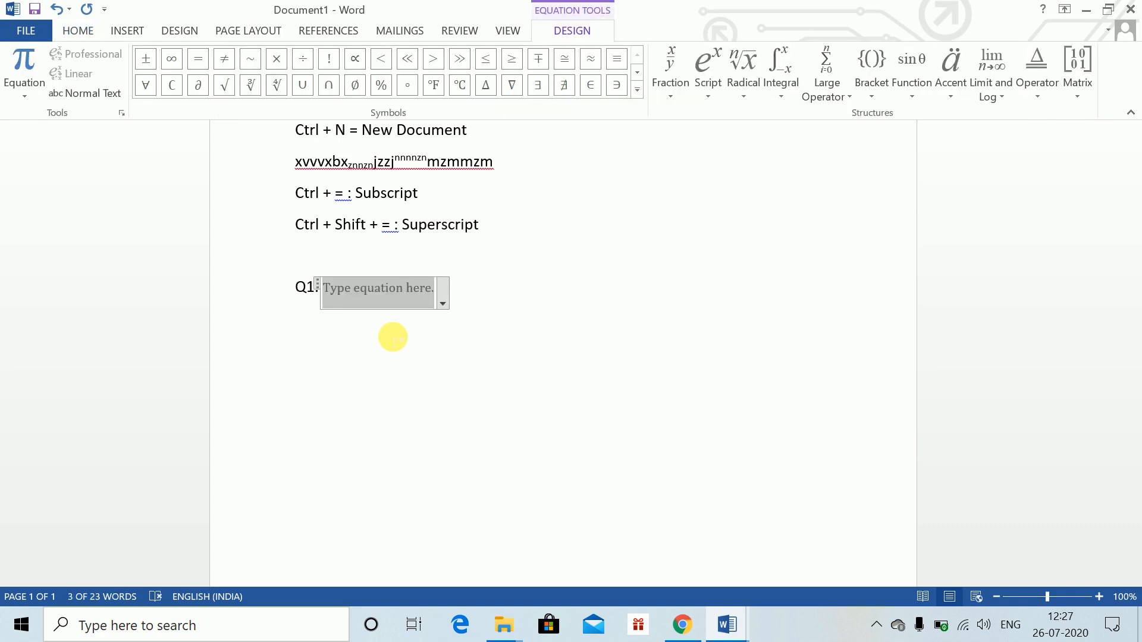
# Build the equation 200(1 + i) raised to the power 18/12 after the Q1. label
pyautogui.write('2000')
pyautogui.press('BackSpace')
pyautogui.write('(1 ')
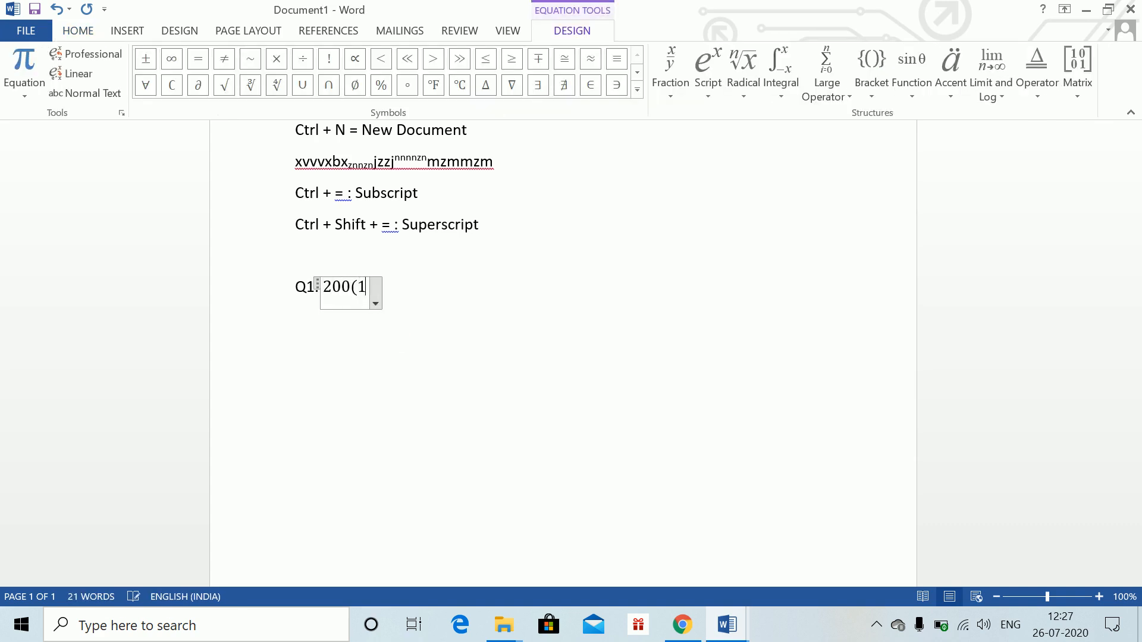
pyautogui.write('+ i')
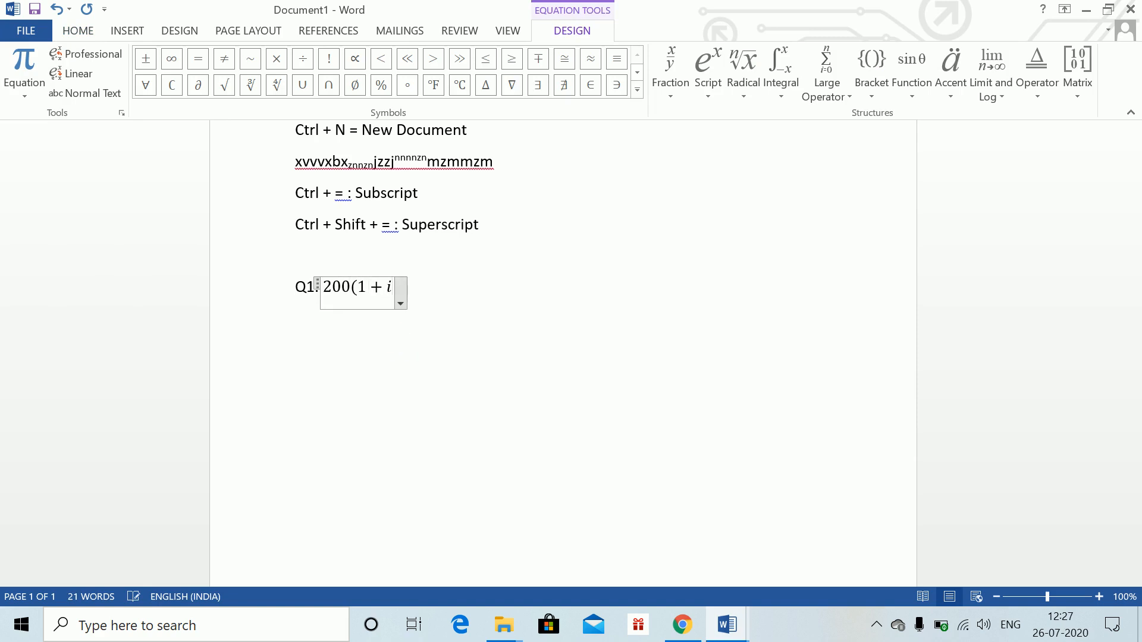
pyautogui.write(')^')
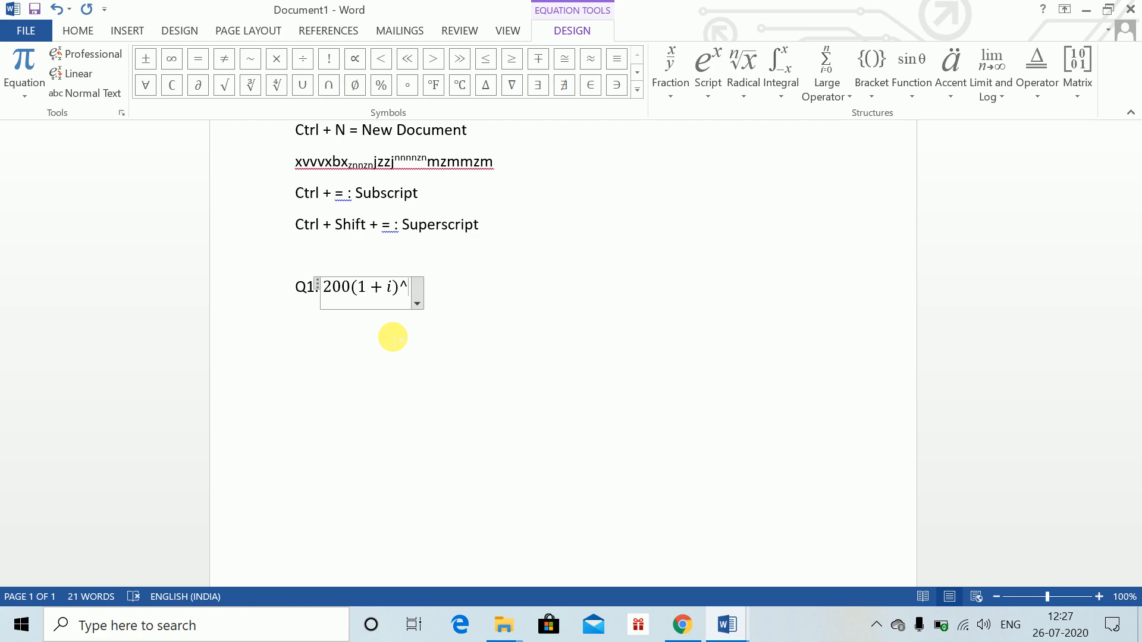
pyautogui.write('(1')
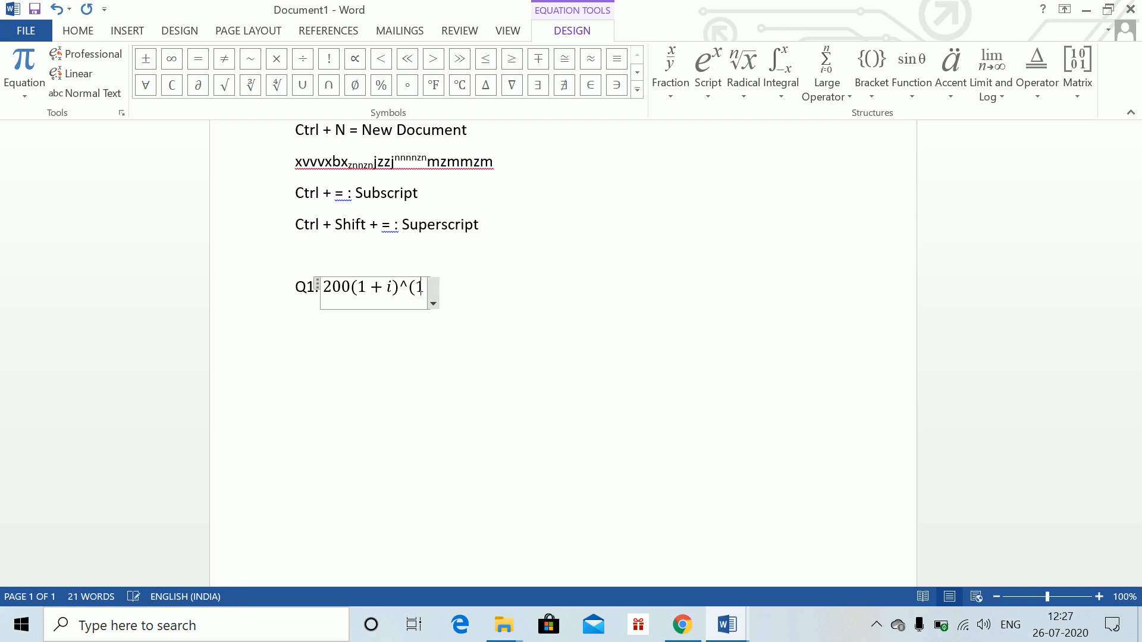
pyautogui.write('8/12')
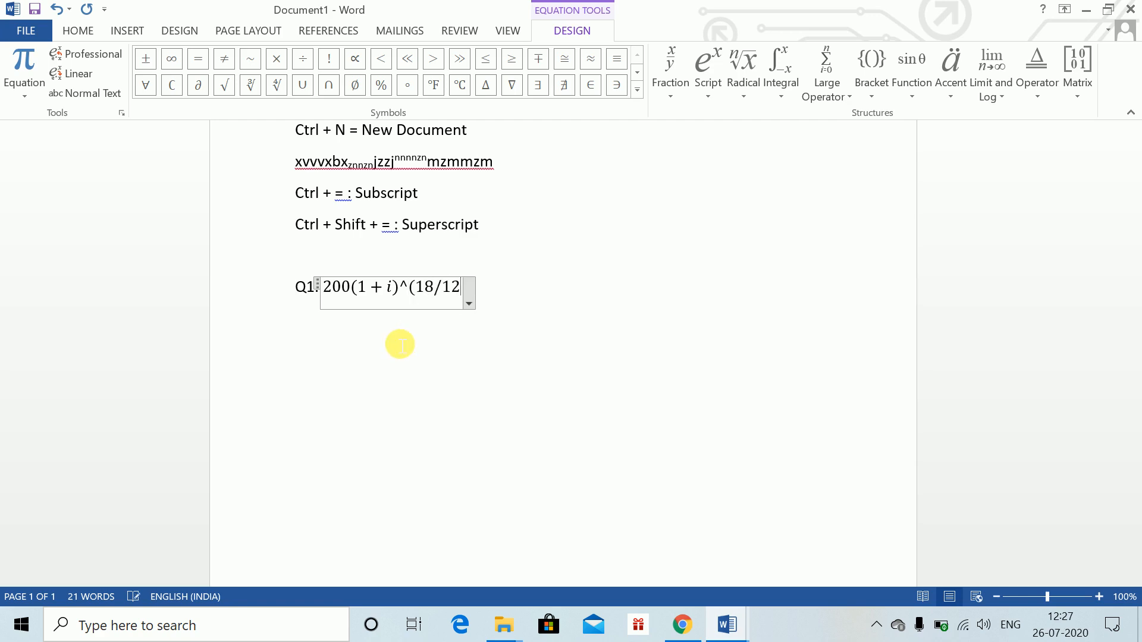
pyautogui.write(')')
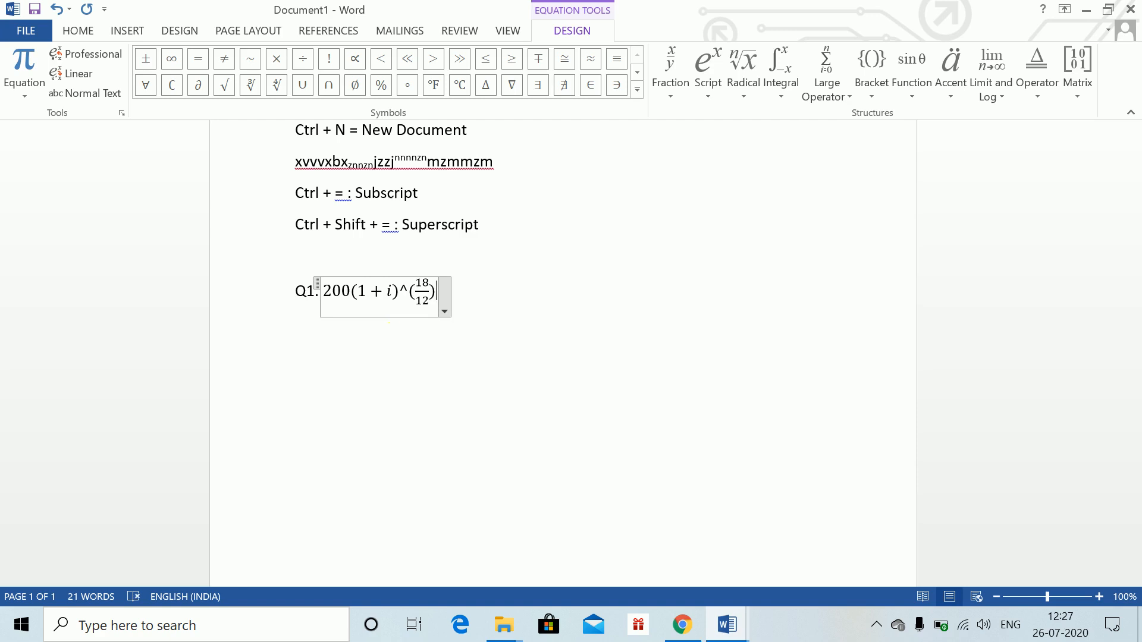
# Complete the Q1 equation with = 350 and leave the equation
pyautogui.press('space')
pyautogui.write('= ')
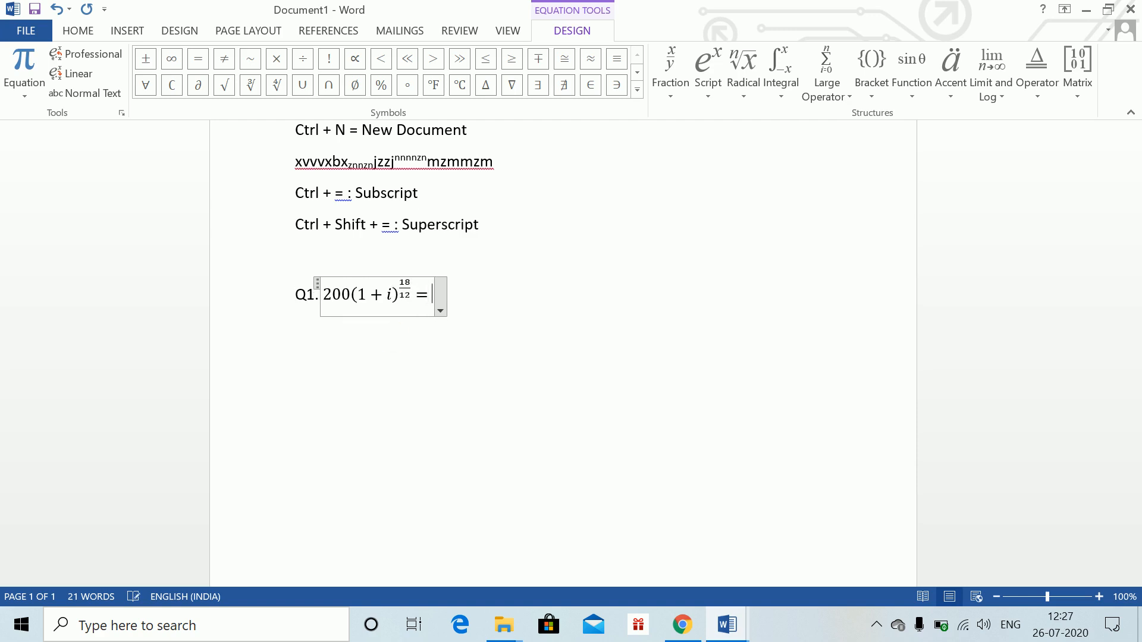
pyautogui.write('350')
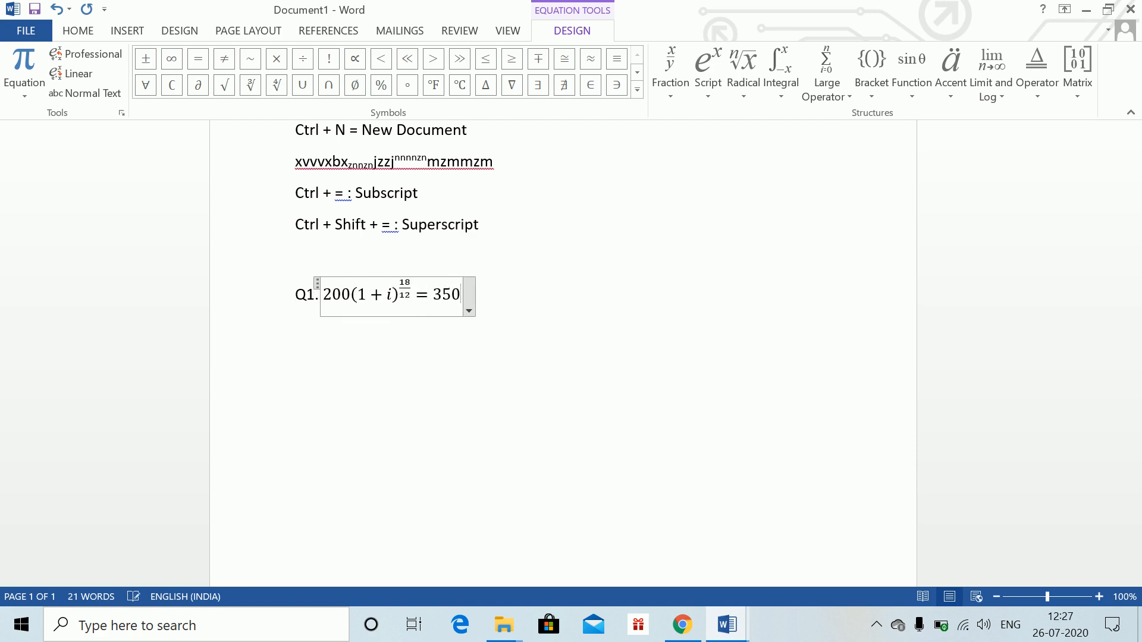
pyautogui.click(393, 336)
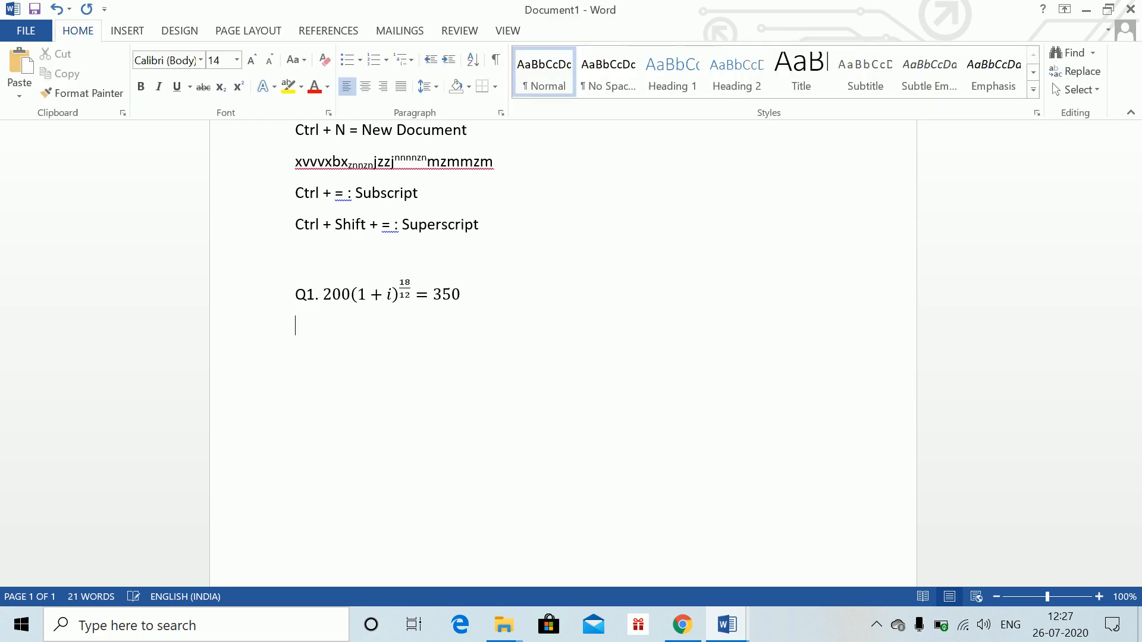
# Type the line "Solving for I :" below the equation and start a new line
pyautogui.write('Solving for I :')
pyautogui.press('Return')
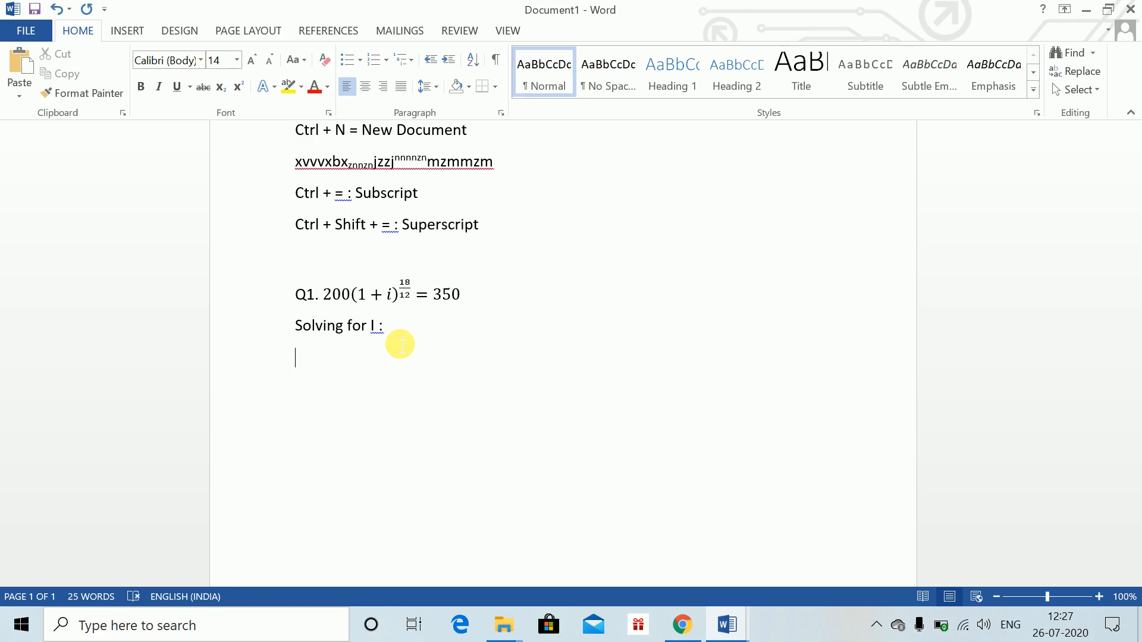
# Insert an equation and enter i = (350/200) as a fraction
pyautogui.hotkey('alt', '=')
pyautogui.write('i=')
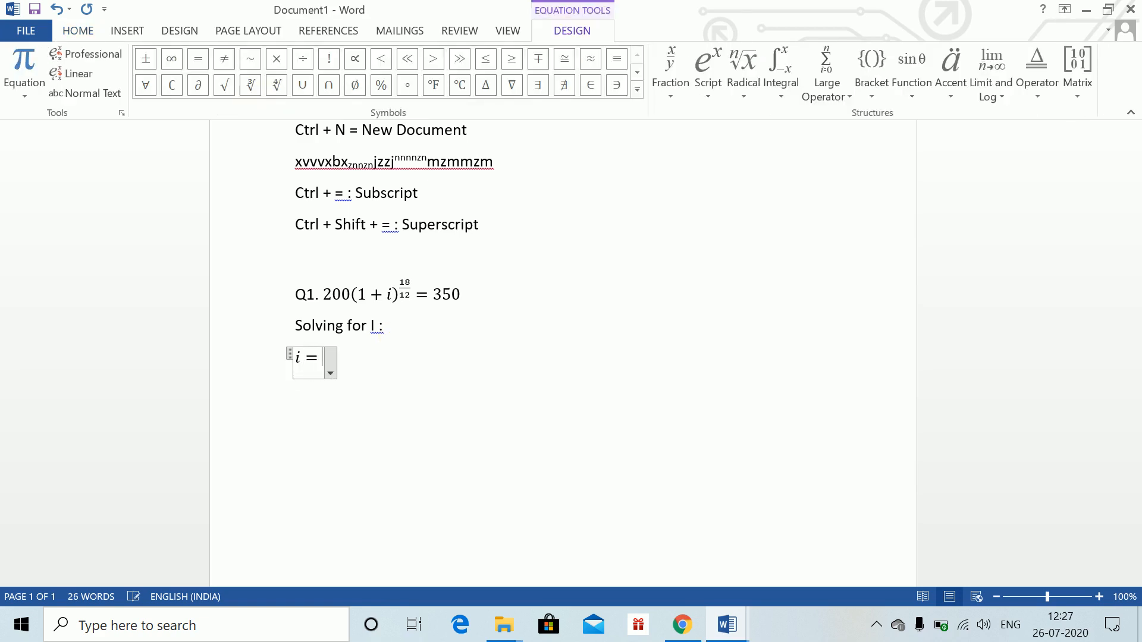
pyautogui.write('(')
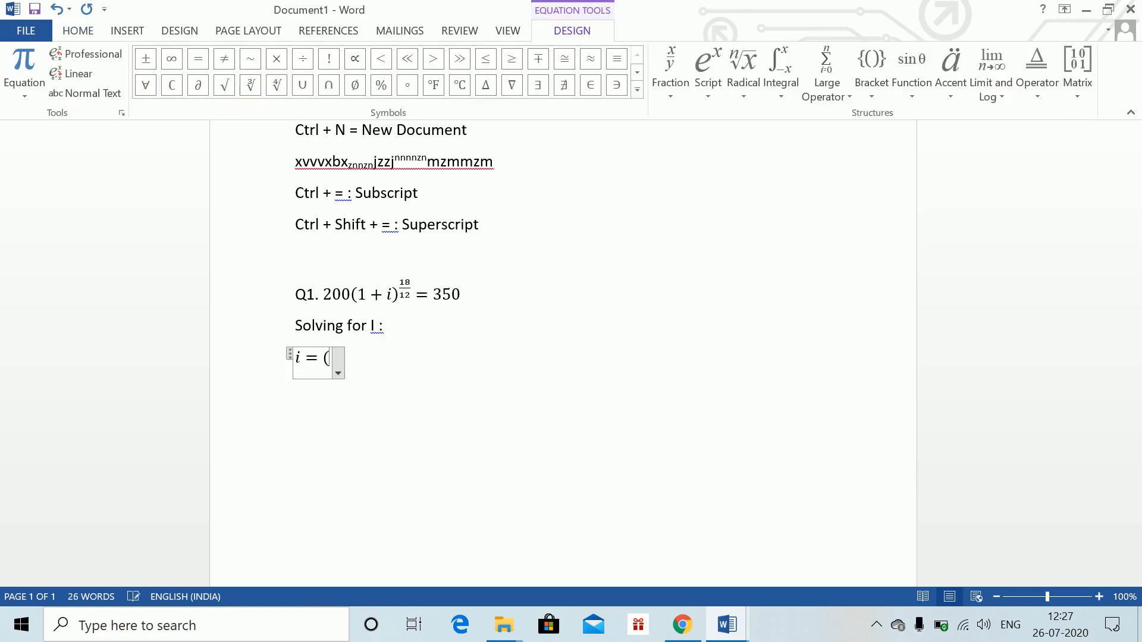
pyautogui.write('350')
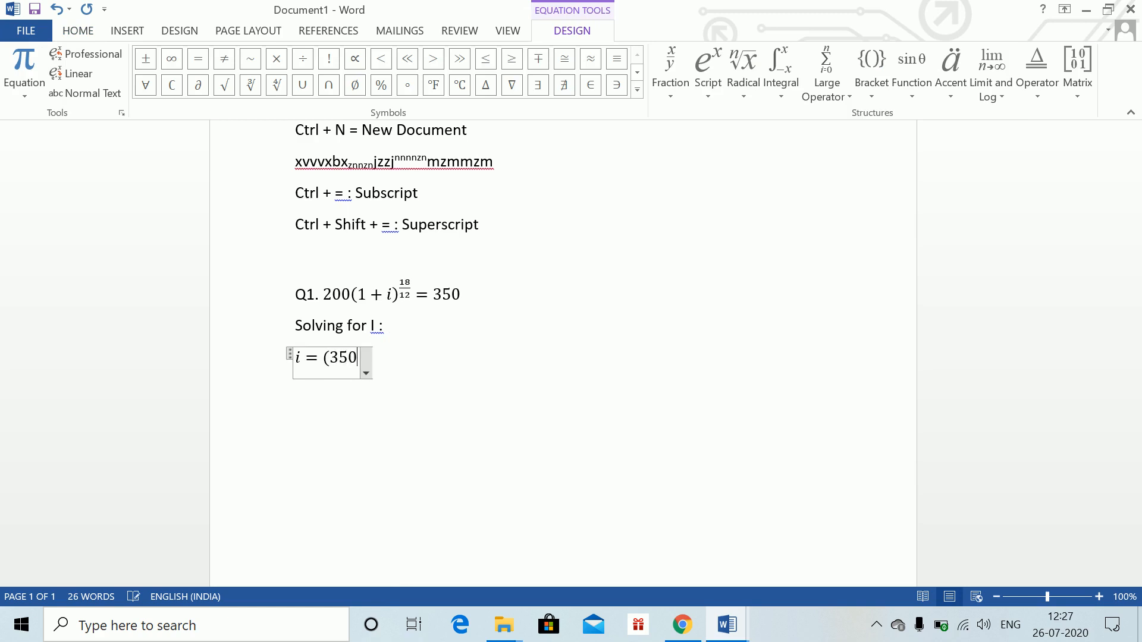
pyautogui.write('/200)')
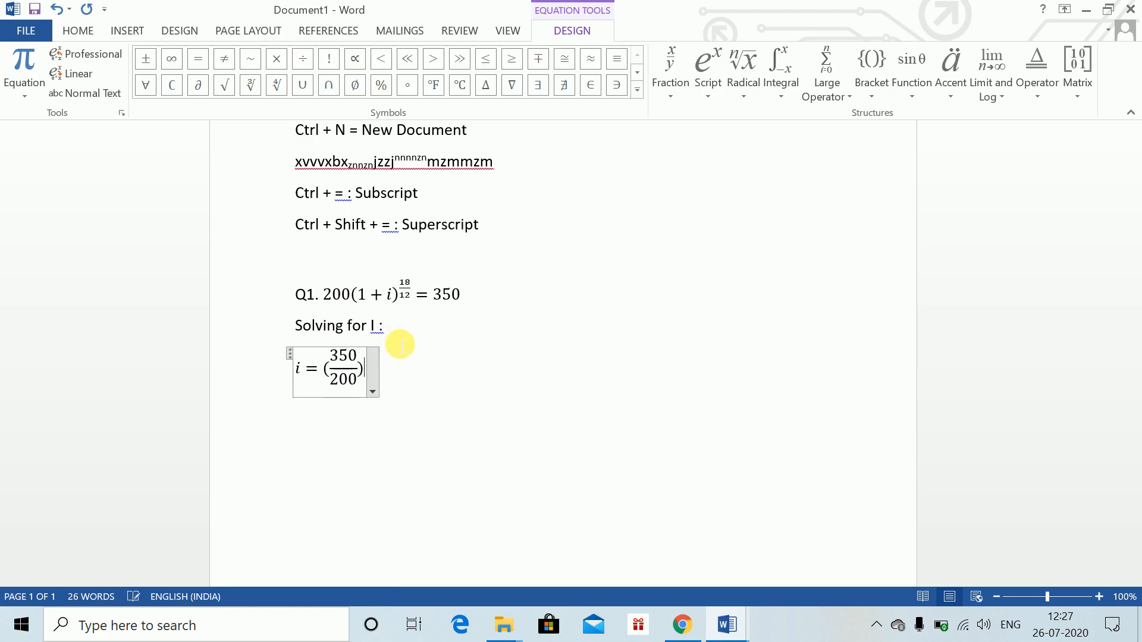
pyautogui.write('^(12/')
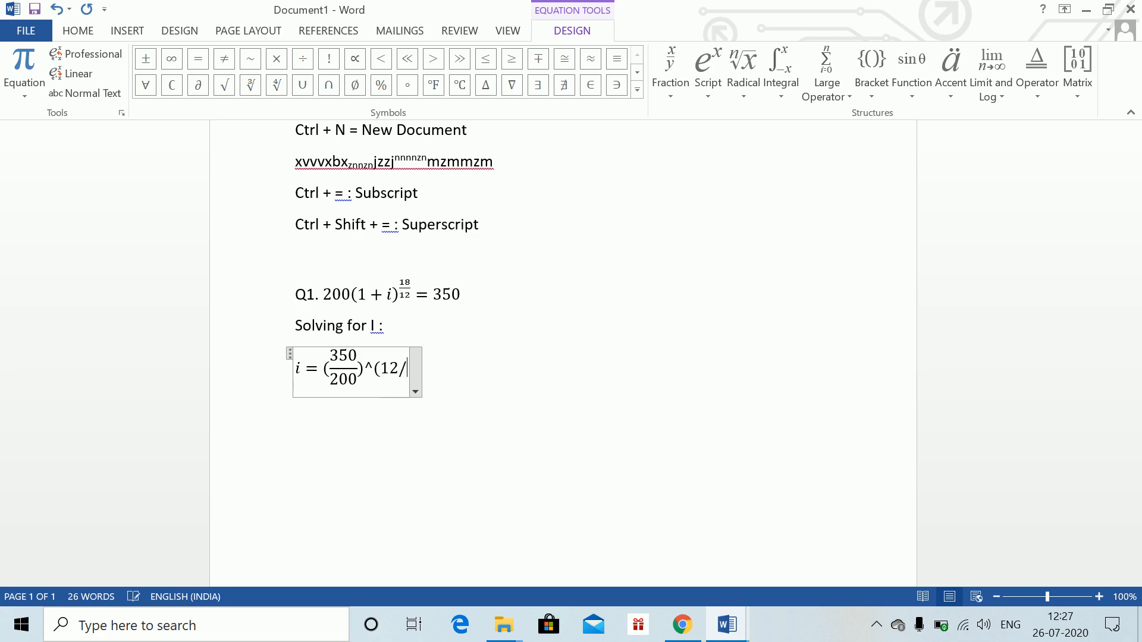
pyautogui.write('18) ')
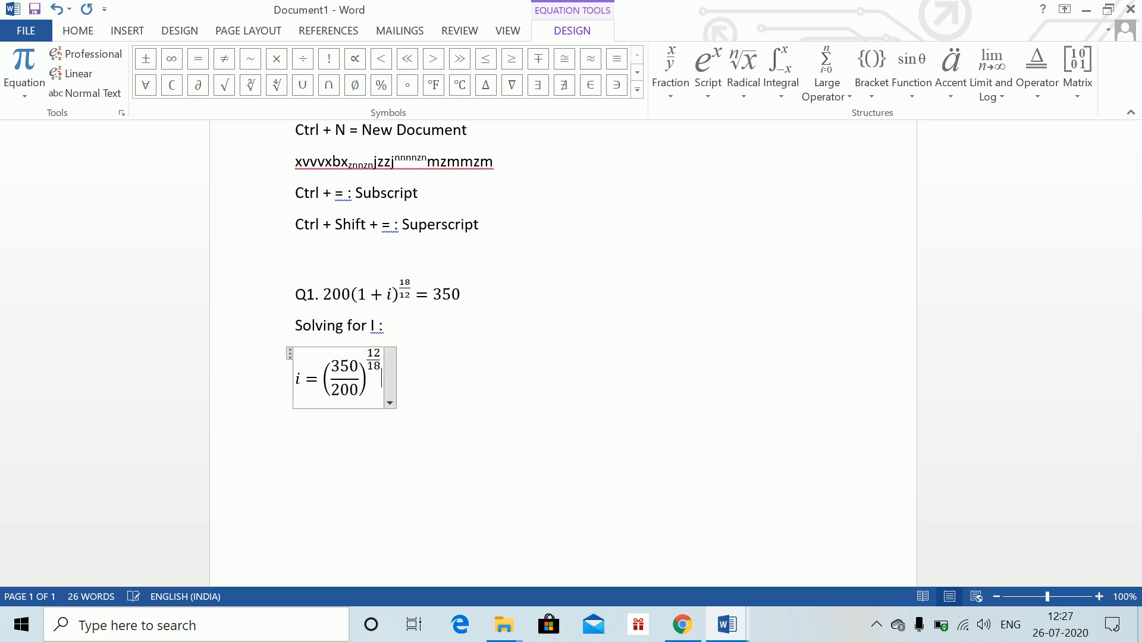
pyautogui.write('-1=')
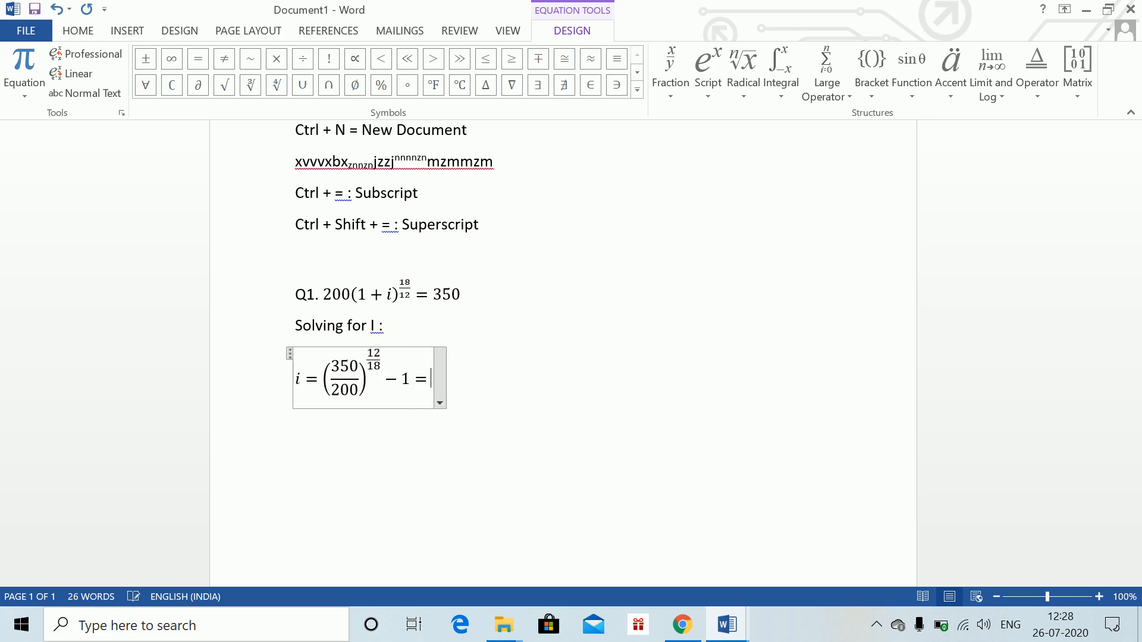
pyautogui.write('0.45222')
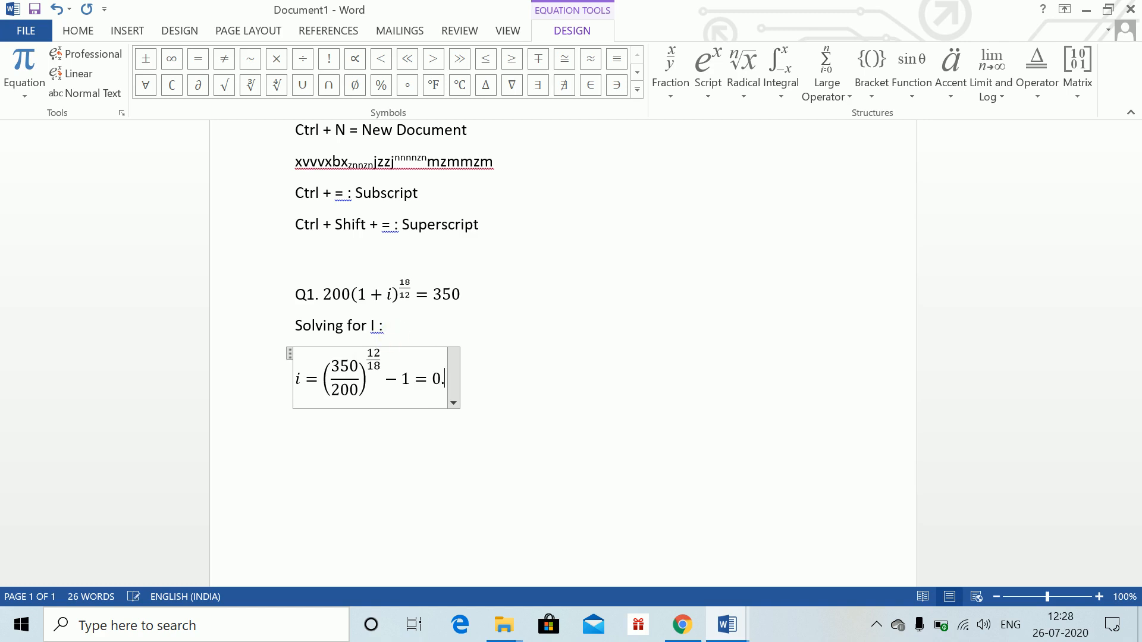
# Extend the equation with exponent 12/18, then − 1 = 0.4522 = 45.22%
pyautogui.write('=')
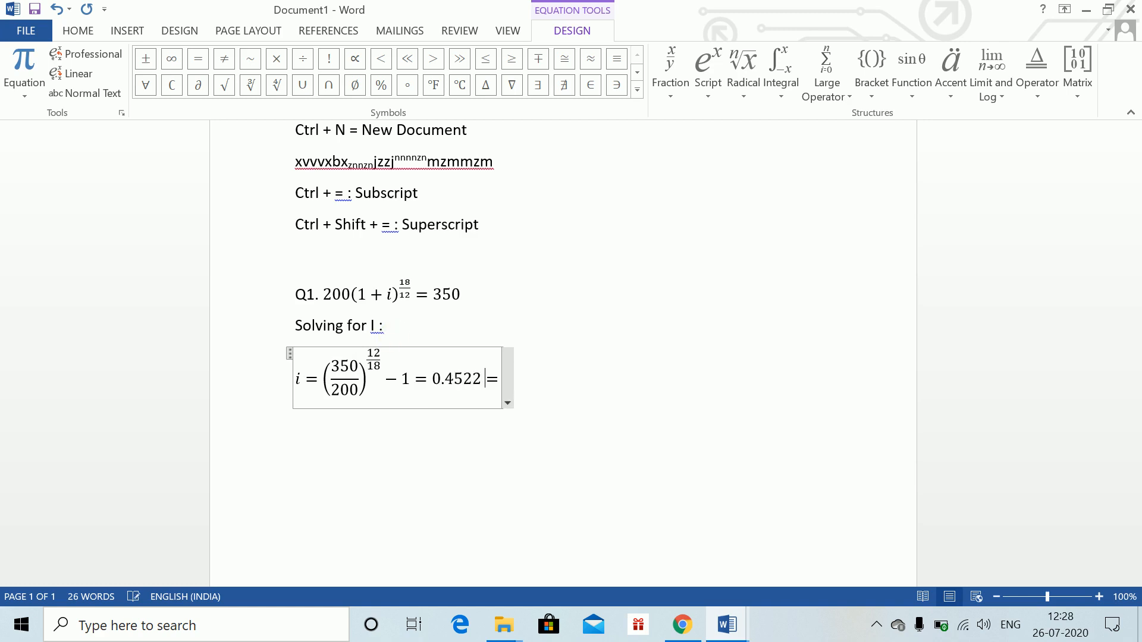
pyautogui.write(' 45.22%')
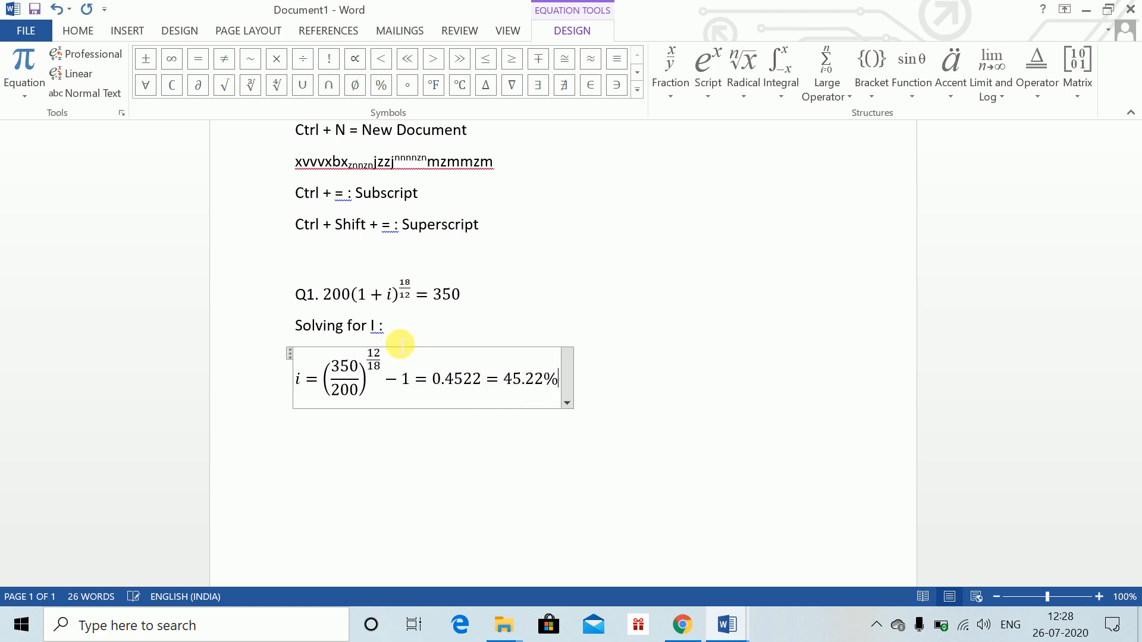
# Leave the equation and type the label "(ii)" on a new line below
pyautogui.click(637, 397)
pyautogui.press('Return')
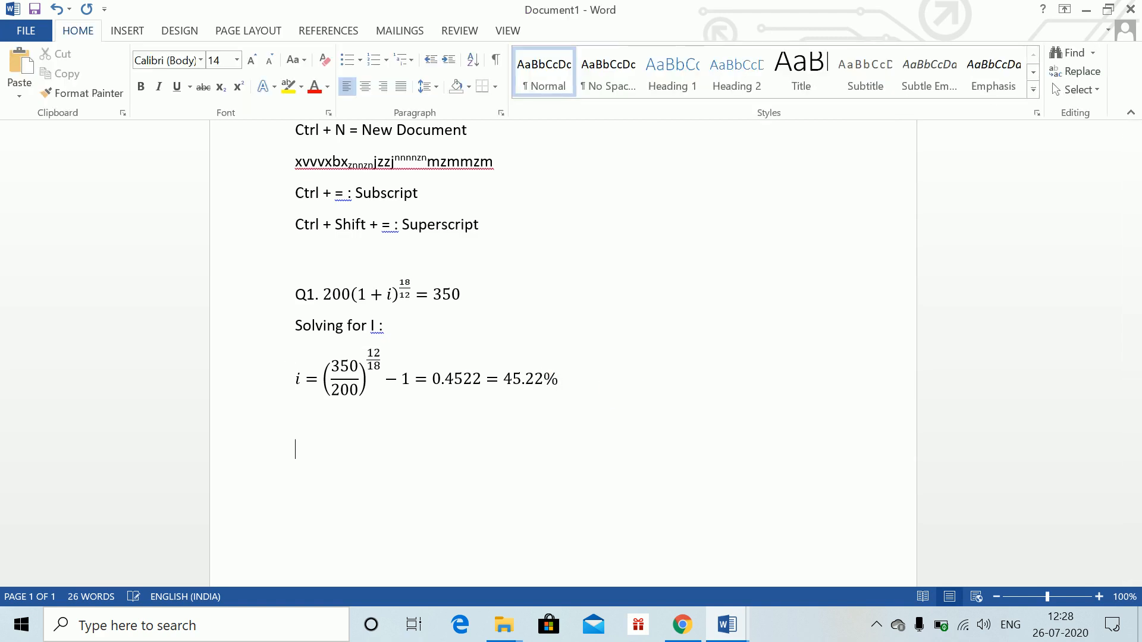
pyautogui.write('(ii)')
# Check question (ii) in the Word Class 1 document, then enter the equation 100(1 + i)^2 + 100(1 + i) = 350 after (ii)
pyautogui.hotkey('alt', 'Tab')
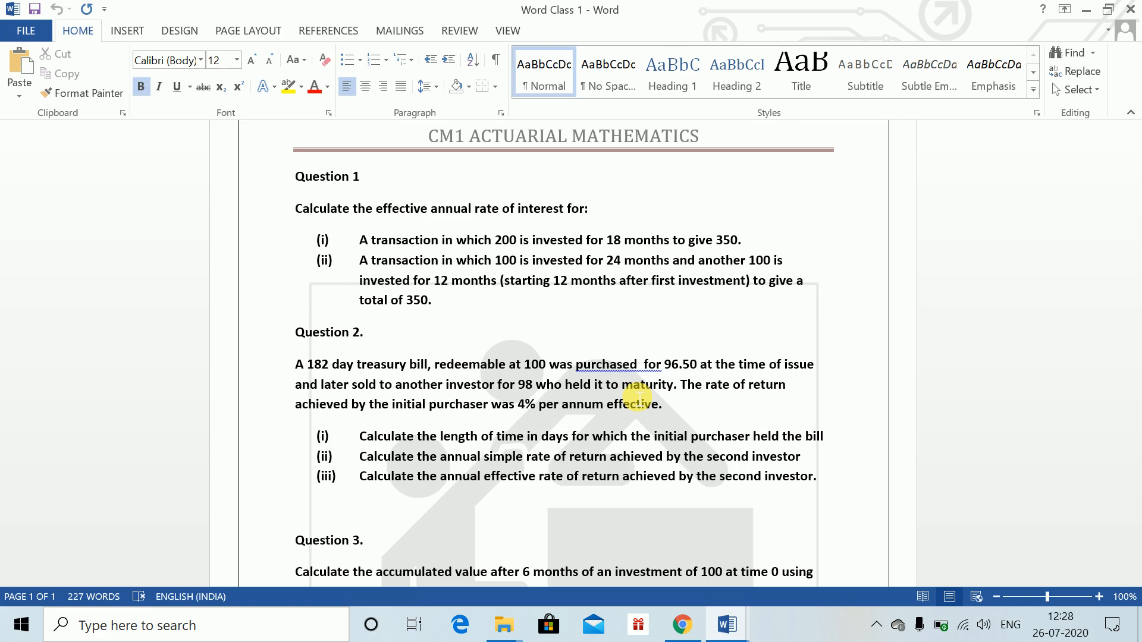
pyautogui.hotkey('alt', 'Tab')
pyautogui.hotkey('alt', '=')
pyautogui.write('1')
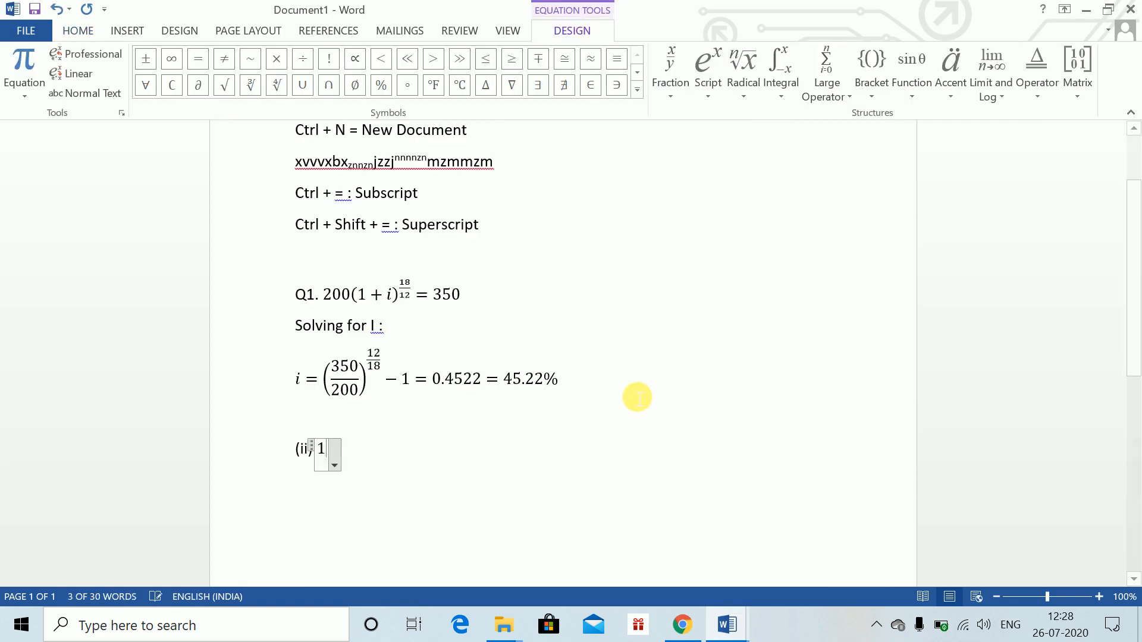
pyautogui.write('00(1 ')
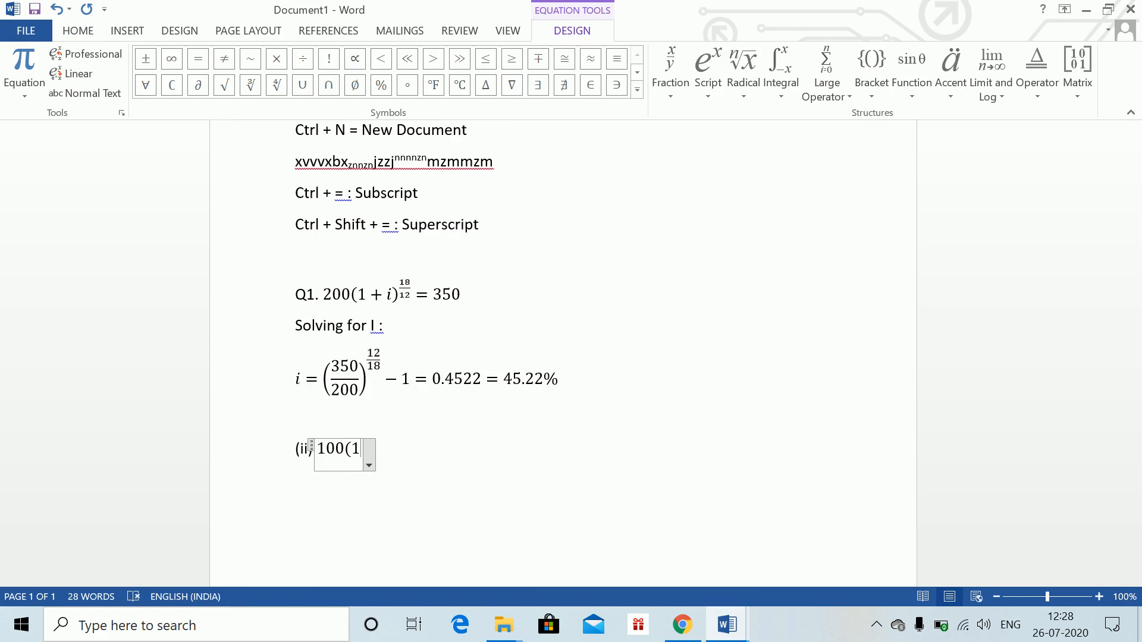
pyautogui.write('+ i)')
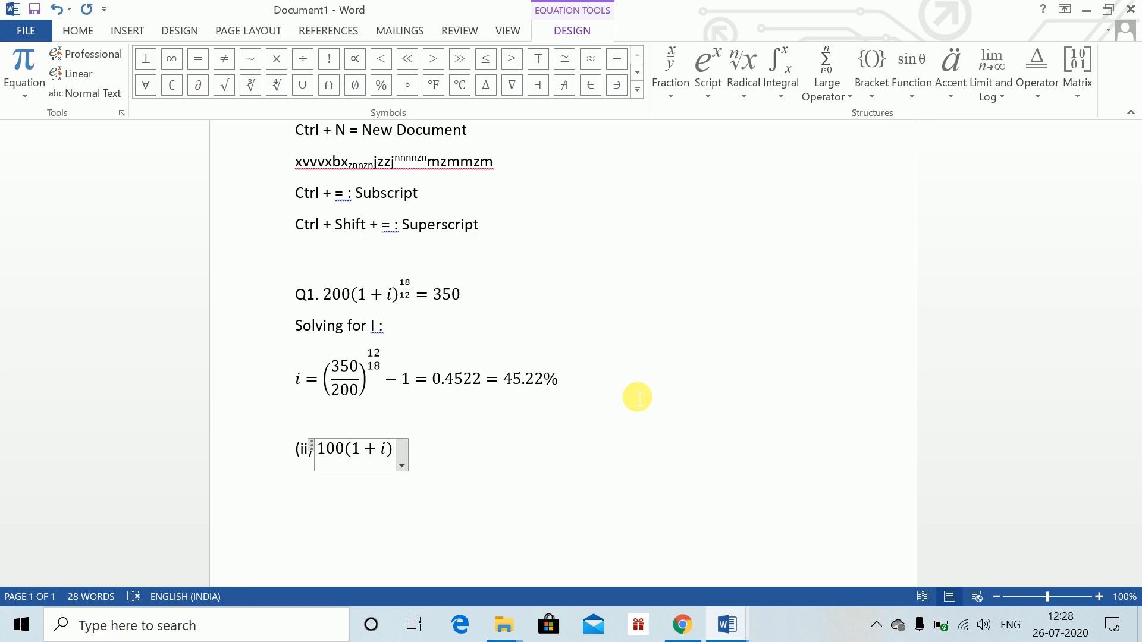
pyautogui.write('^2 ')
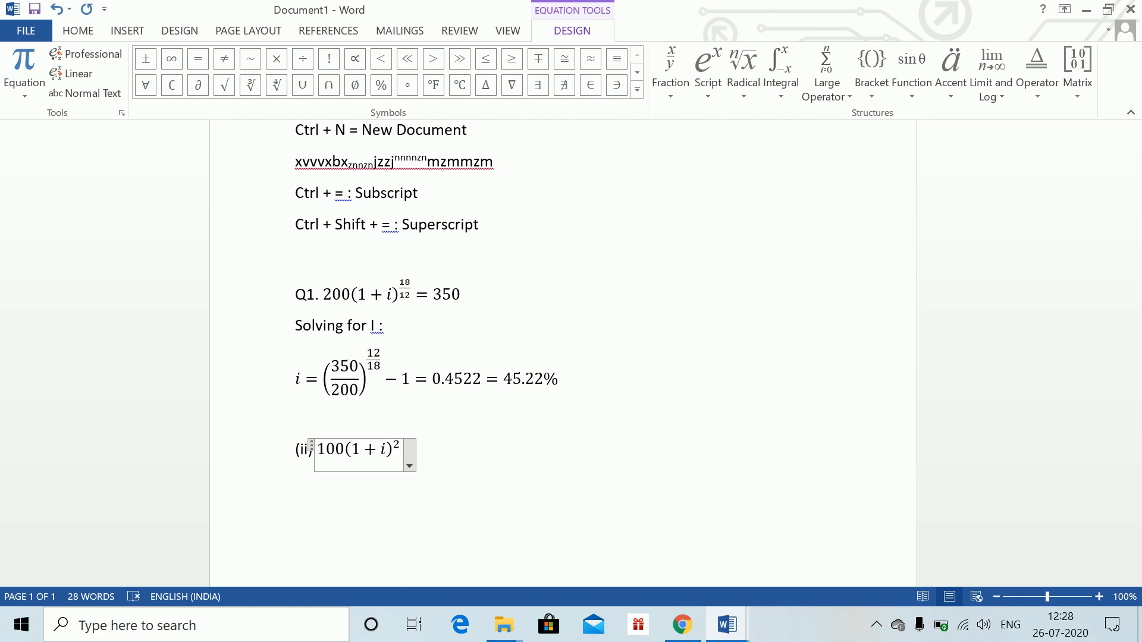
pyautogui.write('+100')
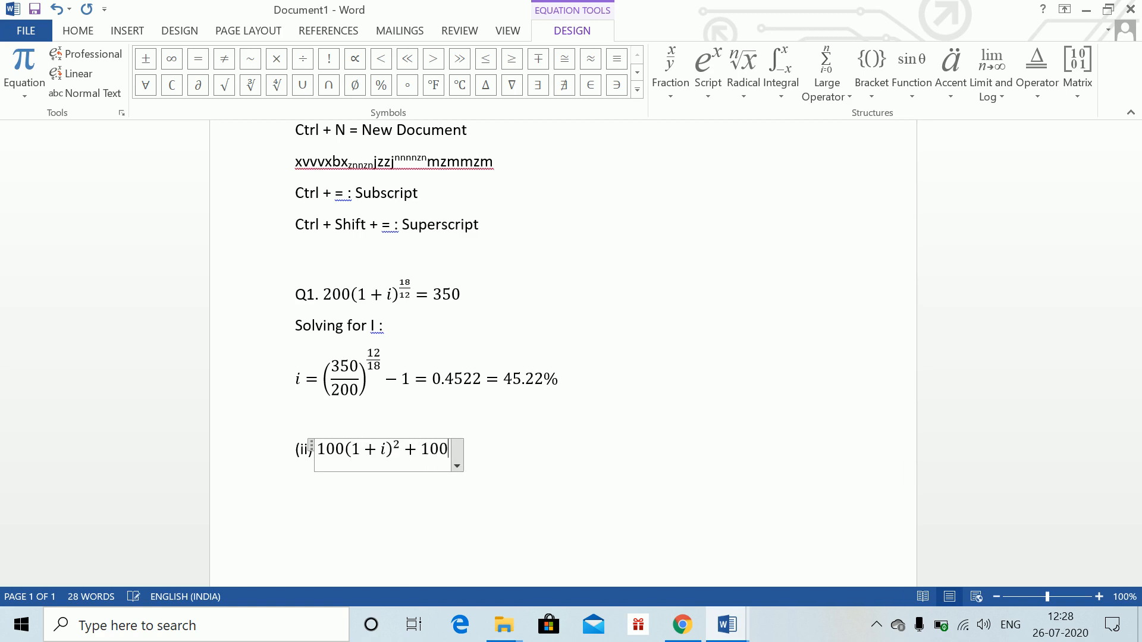
pyautogui.write('(1')
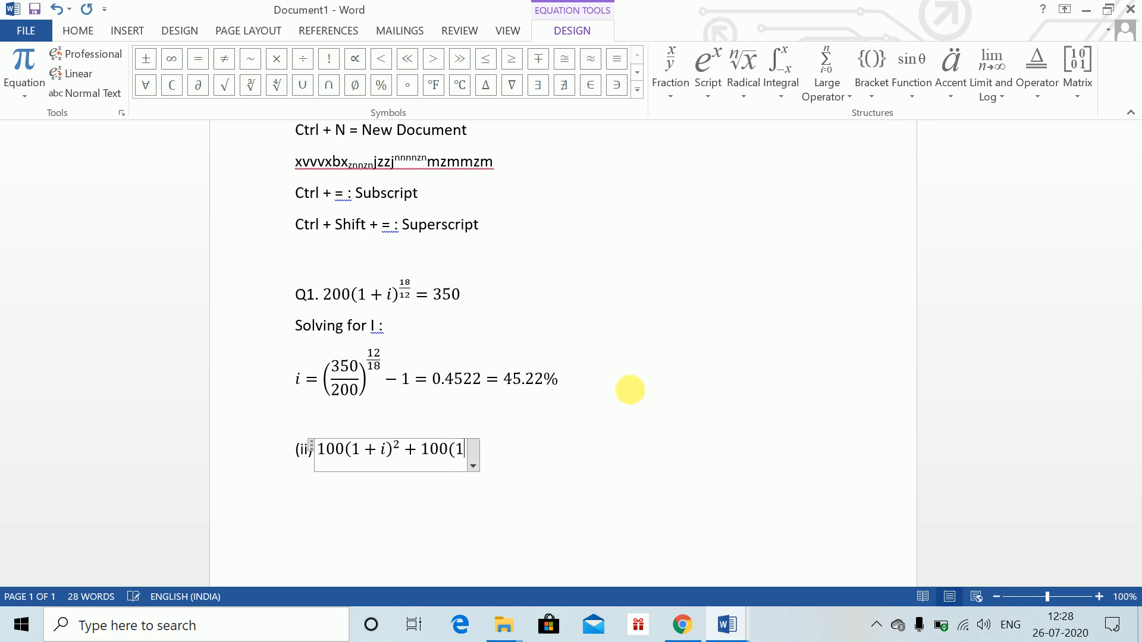
pyautogui.write('+i)')
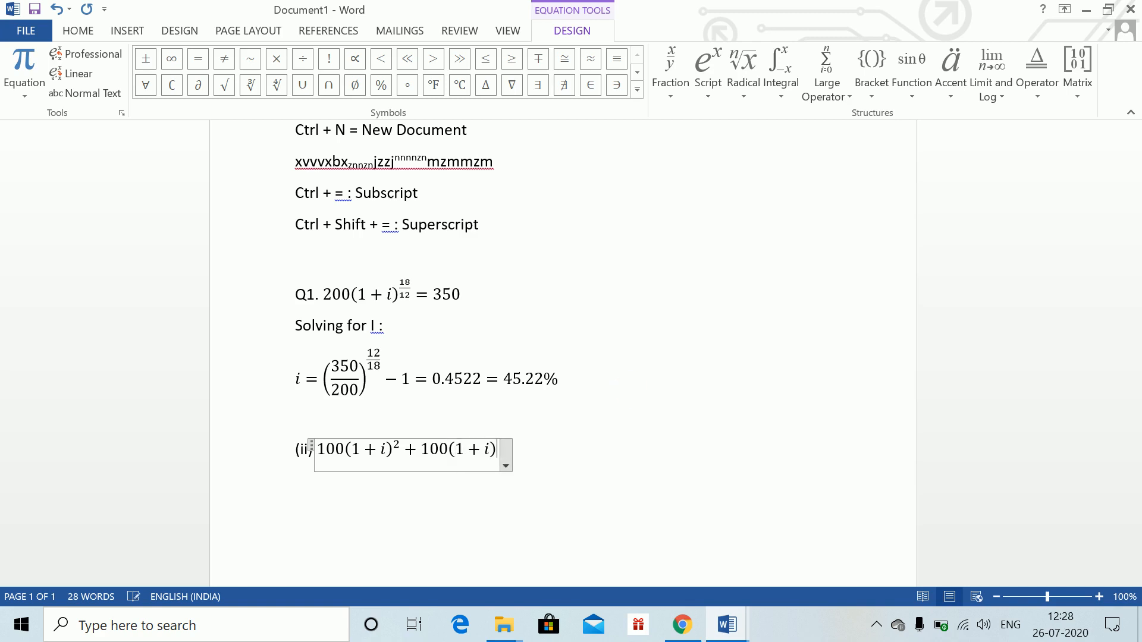
pyautogui.write('=350')
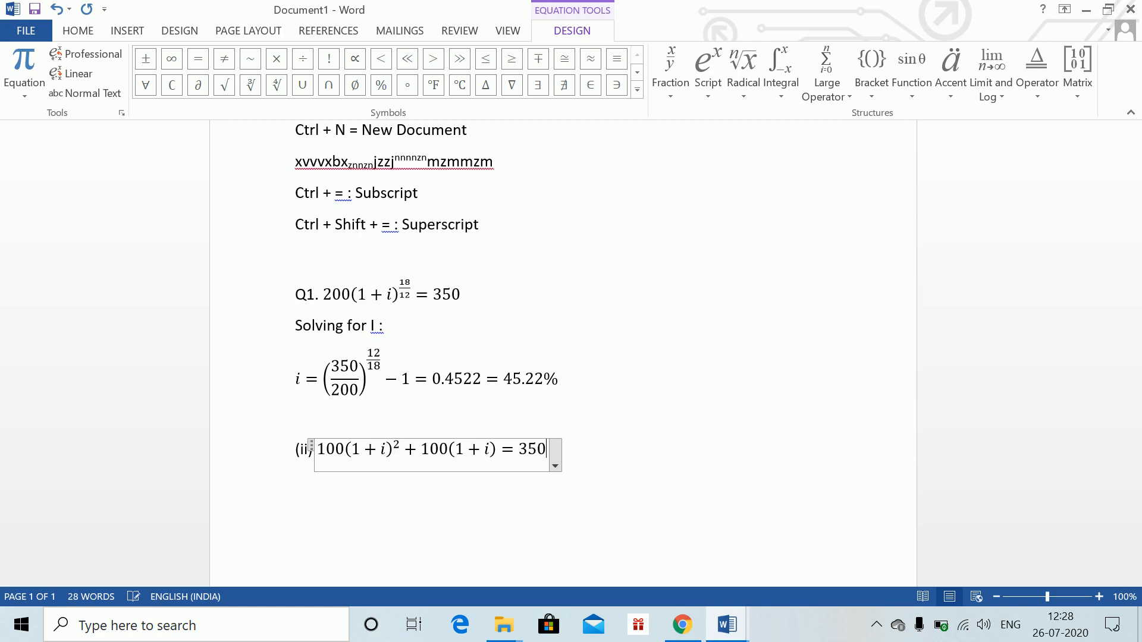
# Leave the equation and insert a new equation below reading (1 + i)^2 + (1 + i) = 3.5
pyautogui.press('Return')
pyautogui.hotkey('alt', '=')
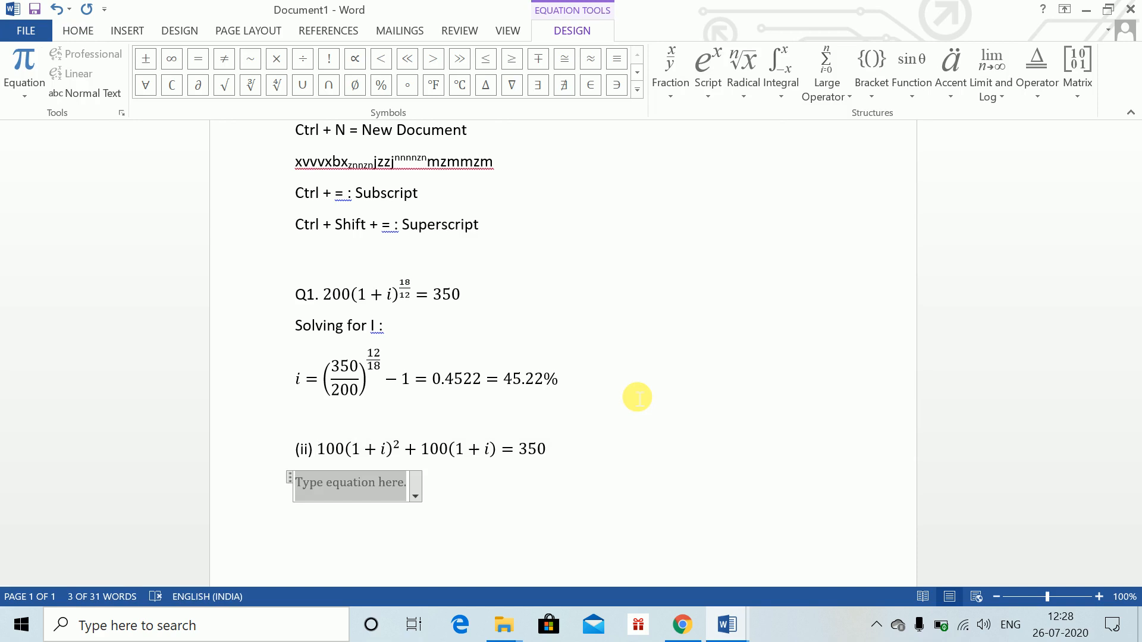
pyautogui.write('(1+')
pyautogui.press('BackSpace')
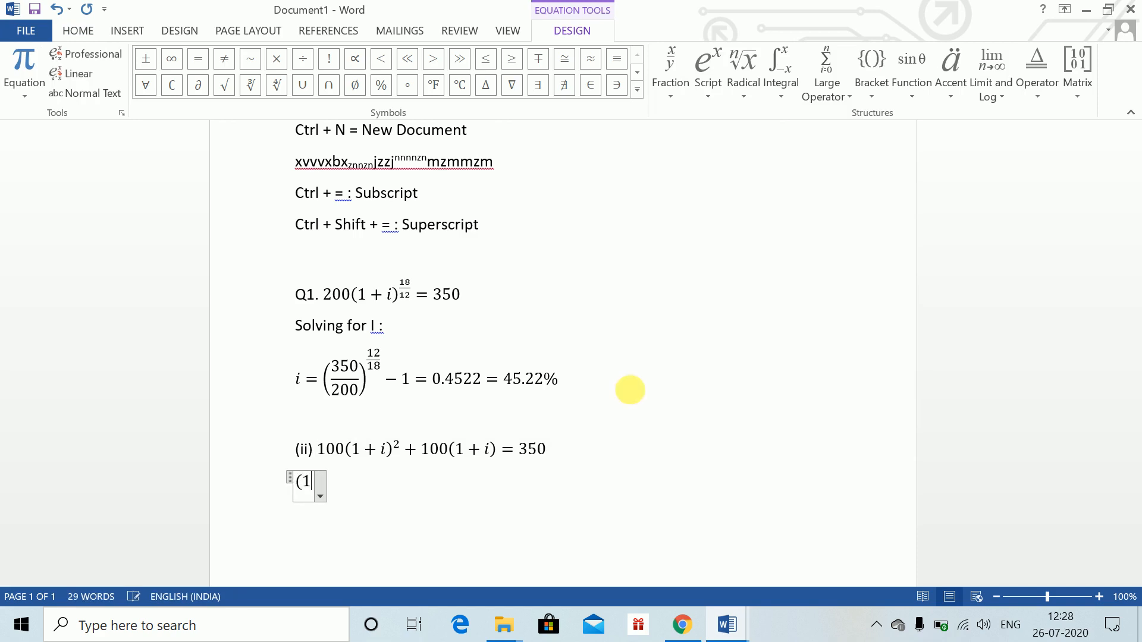
pyautogui.write('1=')
pyautogui.press('BackSpace')
pyautogui.press('BackSpace')
pyautogui.write('+ ')
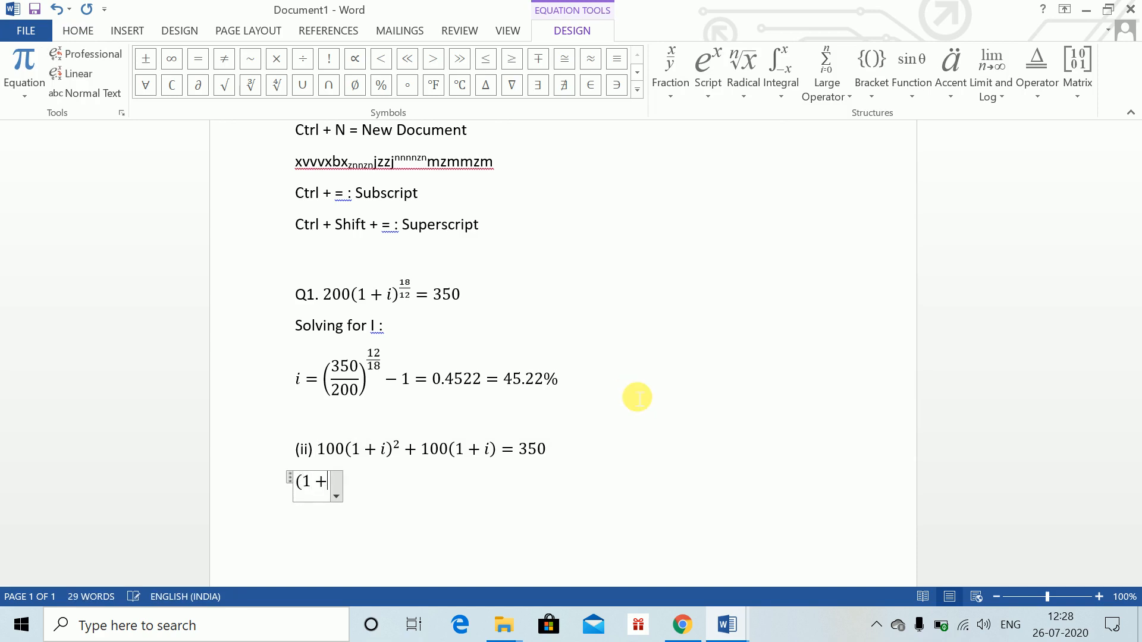
pyautogui.write('i)^2 ')
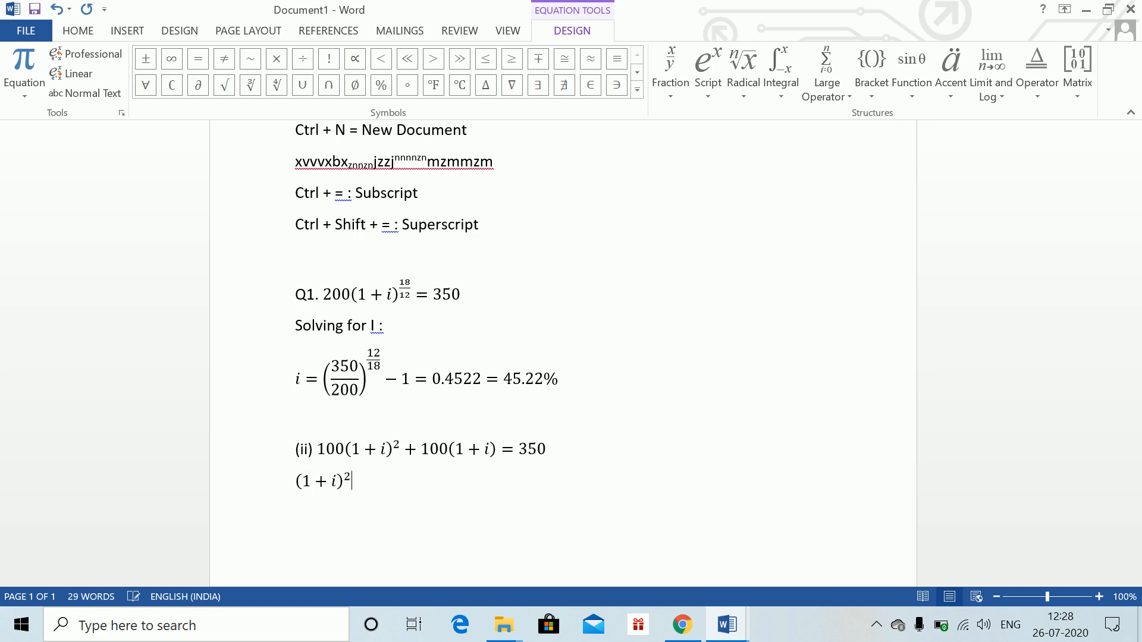
pyautogui.write('+ (! =')
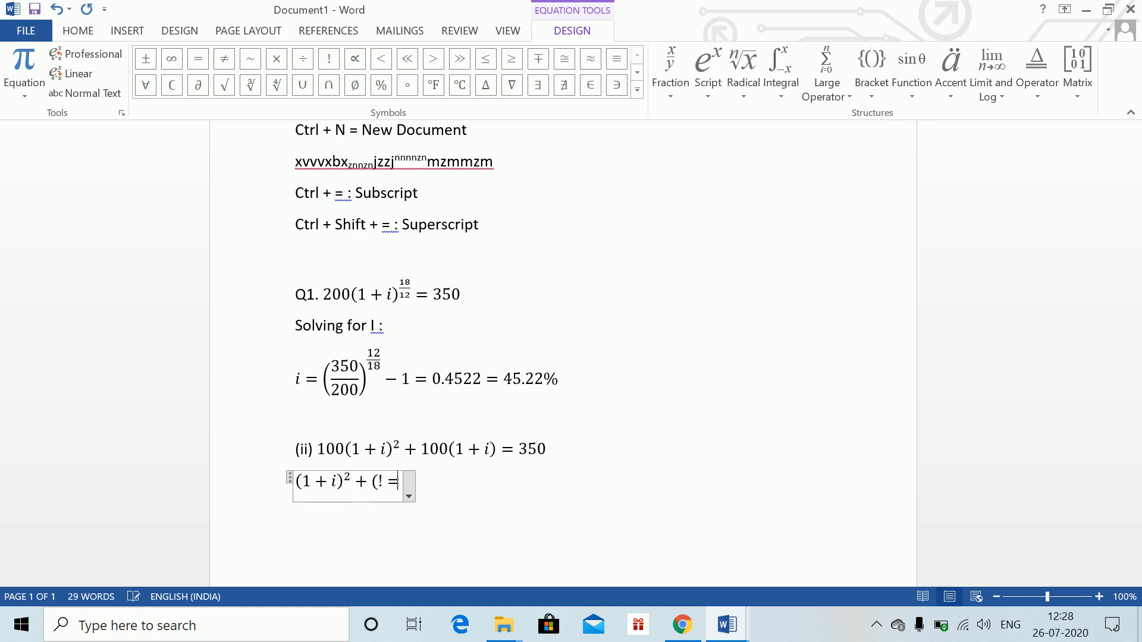
pyautogui.press('BackSpace')
pyautogui.press('BackSpace')
pyautogui.write('1 + i')
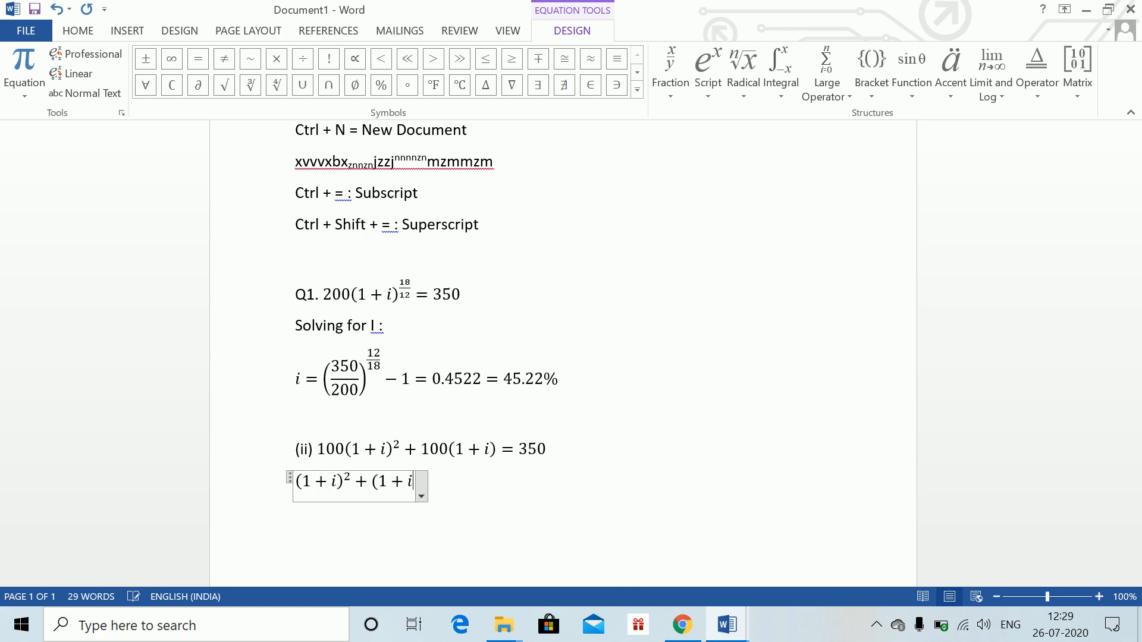
pyautogui.write(') = 2')
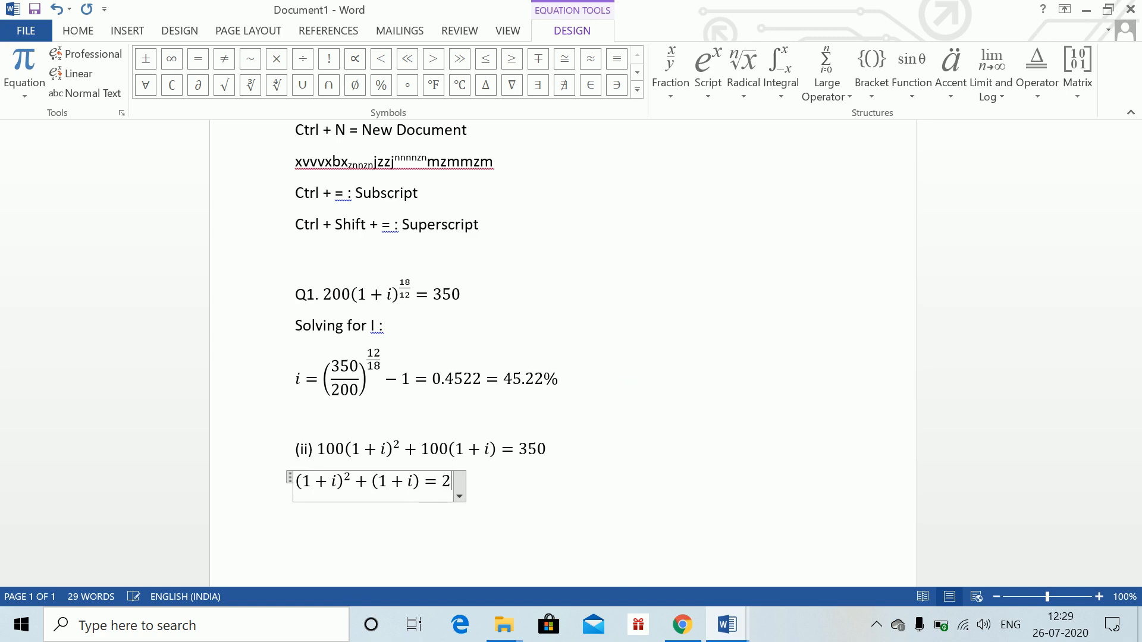
pyautogui.write('.5')
pyautogui.press('BackSpace')
pyautogui.press('BackSpace')
pyautogui.press('BackSpace')
pyautogui.write('3.5')
pyautogui.press('Return')
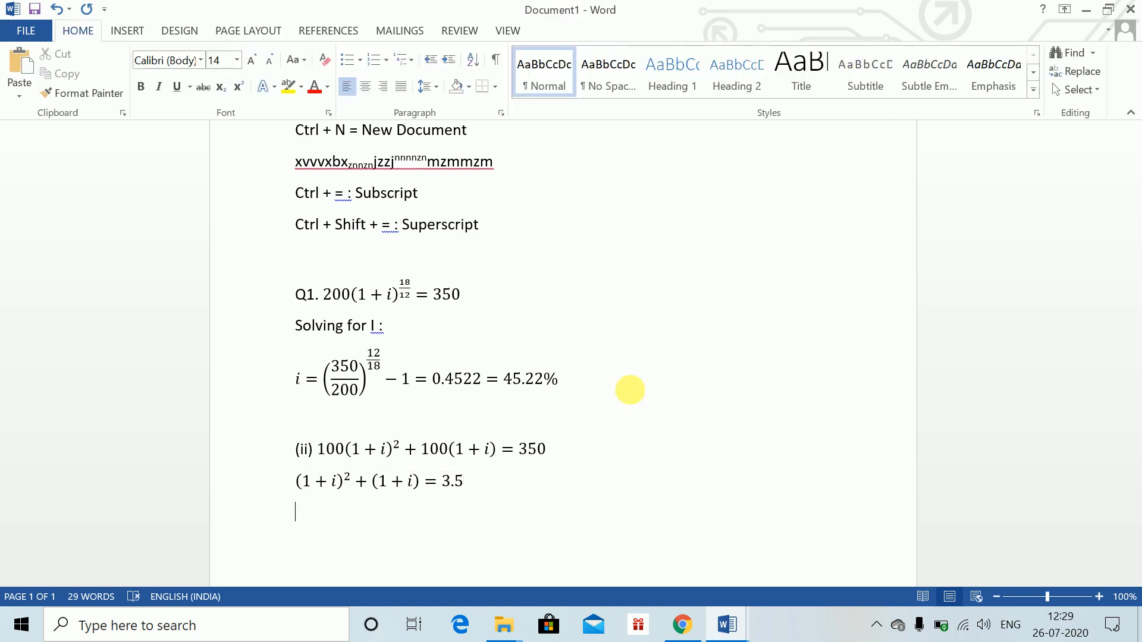
pyautogui.press('alt')
pyautogui.press('i')
pyautogui.press('Escape')
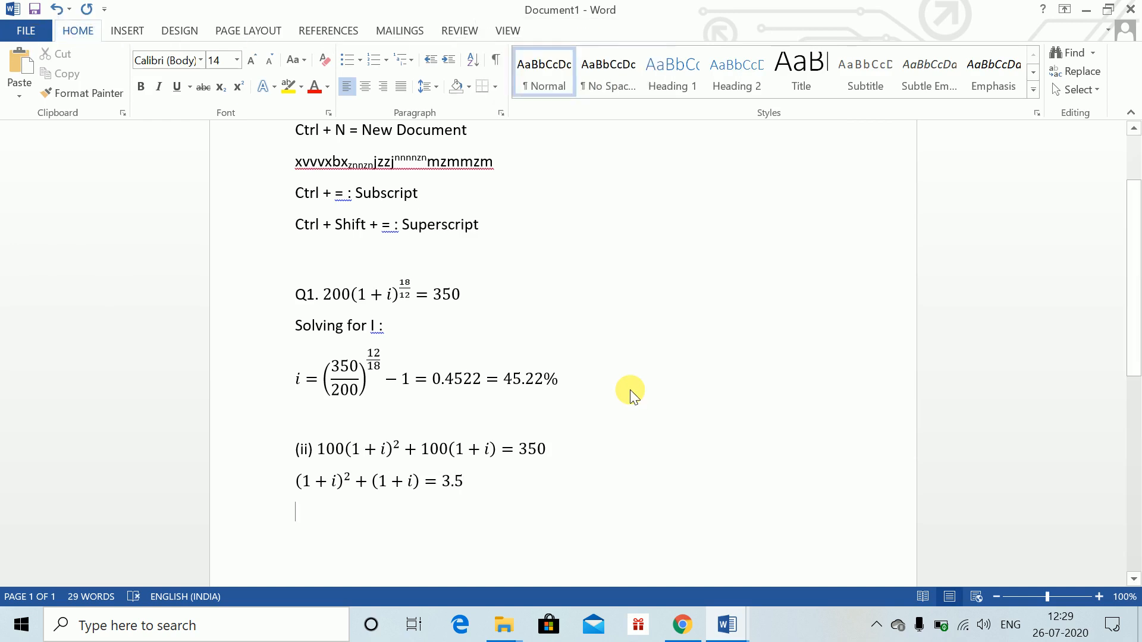
pyautogui.write('i =')
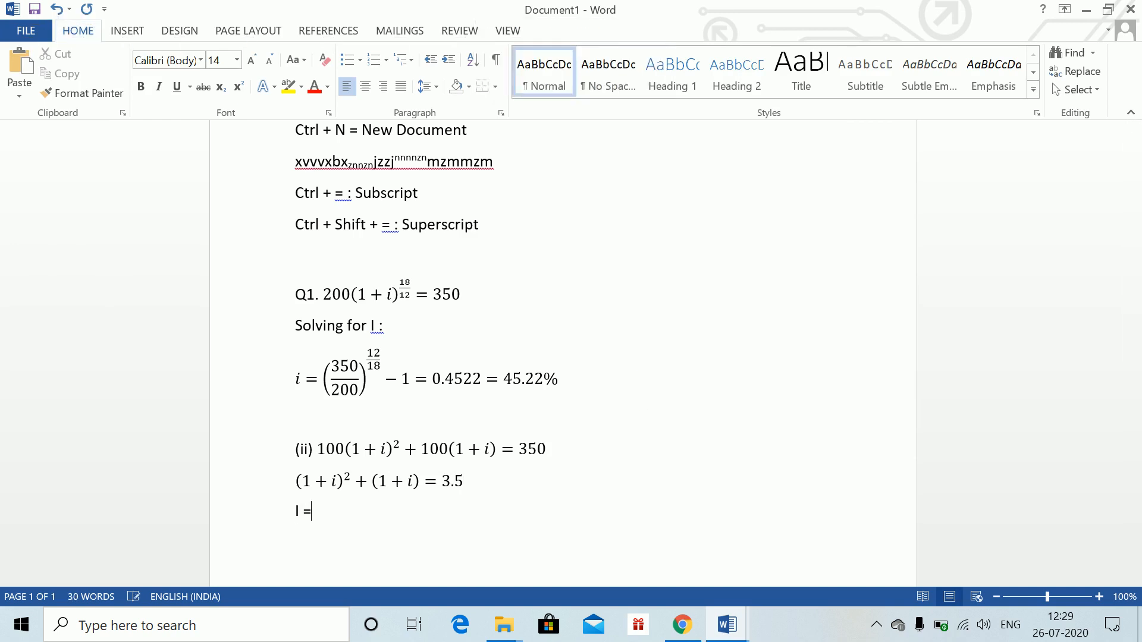
pyautogui.hotkey('ctrl', 'z')
pyautogui.hotkey('ctrl', 'z')
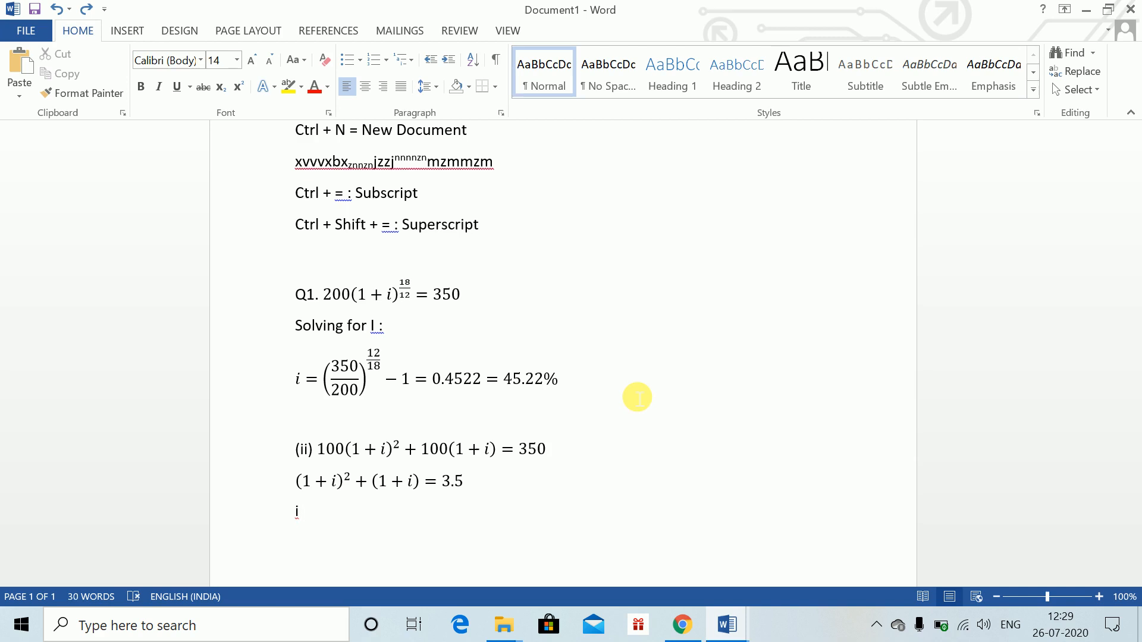
pyautogui.press('BackSpace')
# Insert an equation on the next line reading i = 1.4365 or −2.4365
pyautogui.hotkey('alt', '=')
pyautogui.write('i')
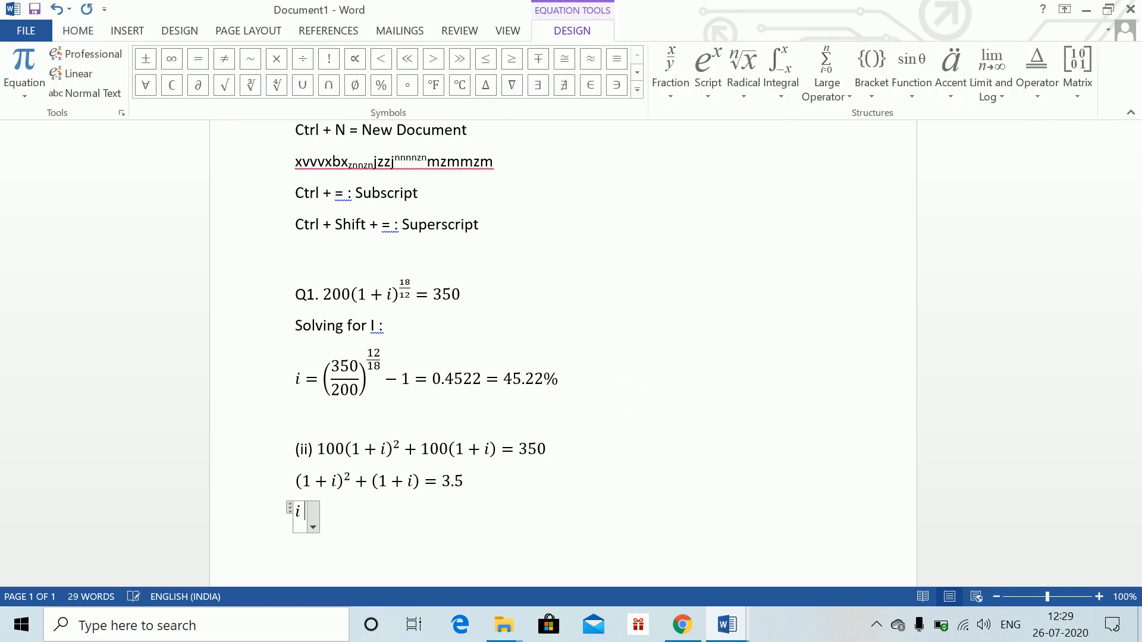
pyautogui.write(' =')
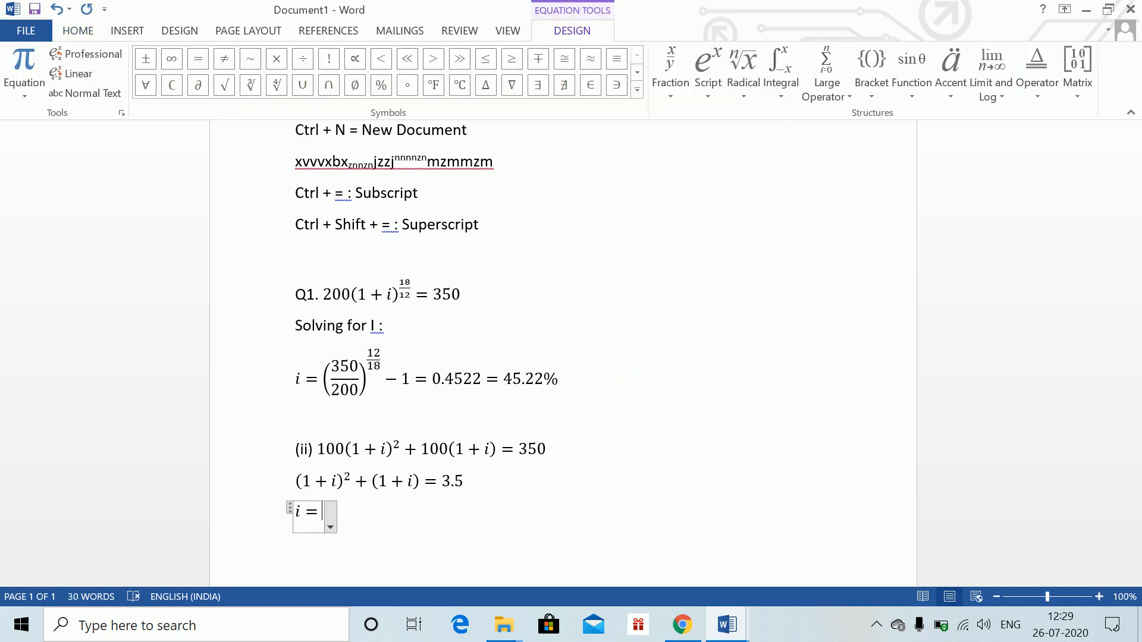
pyautogui.write('1.436')
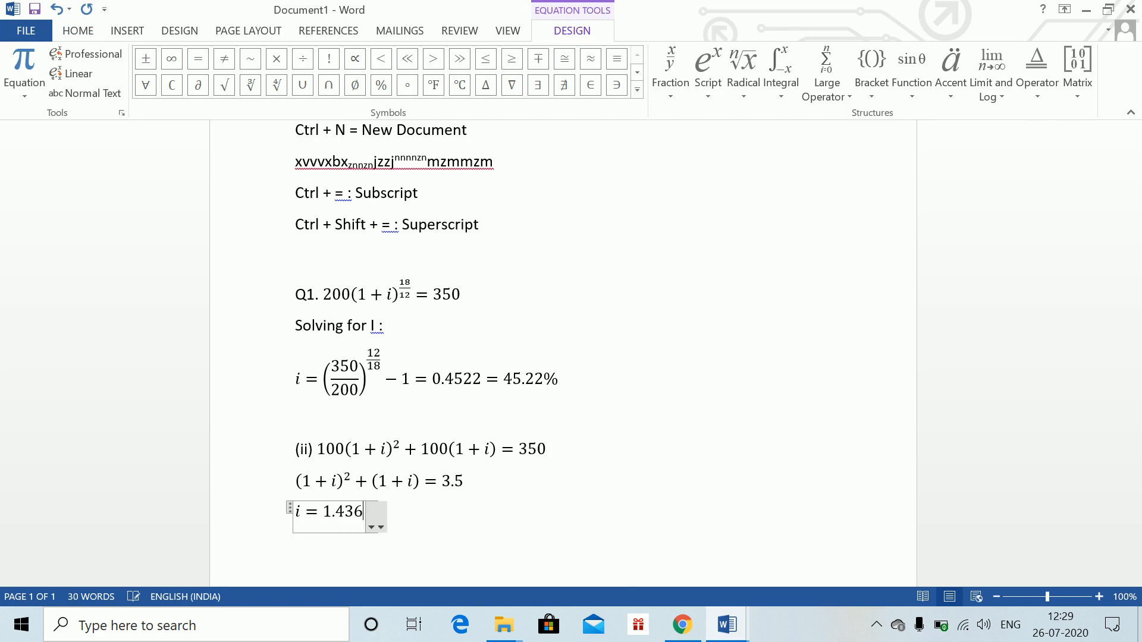
pyautogui.write('5 or ')
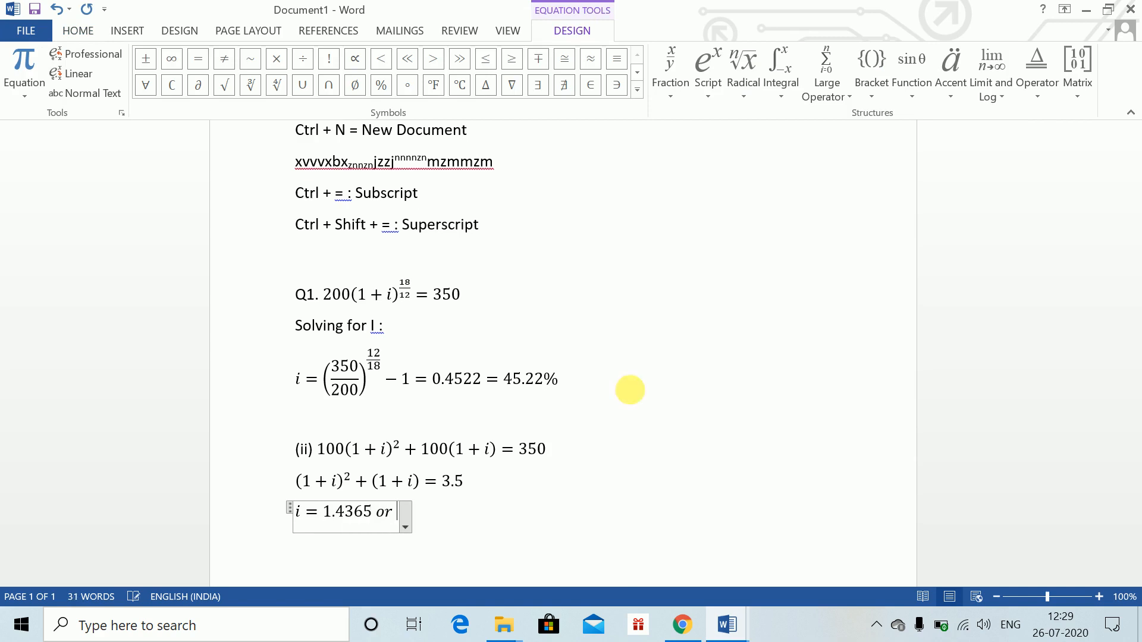
pyautogui.write('-2.36')
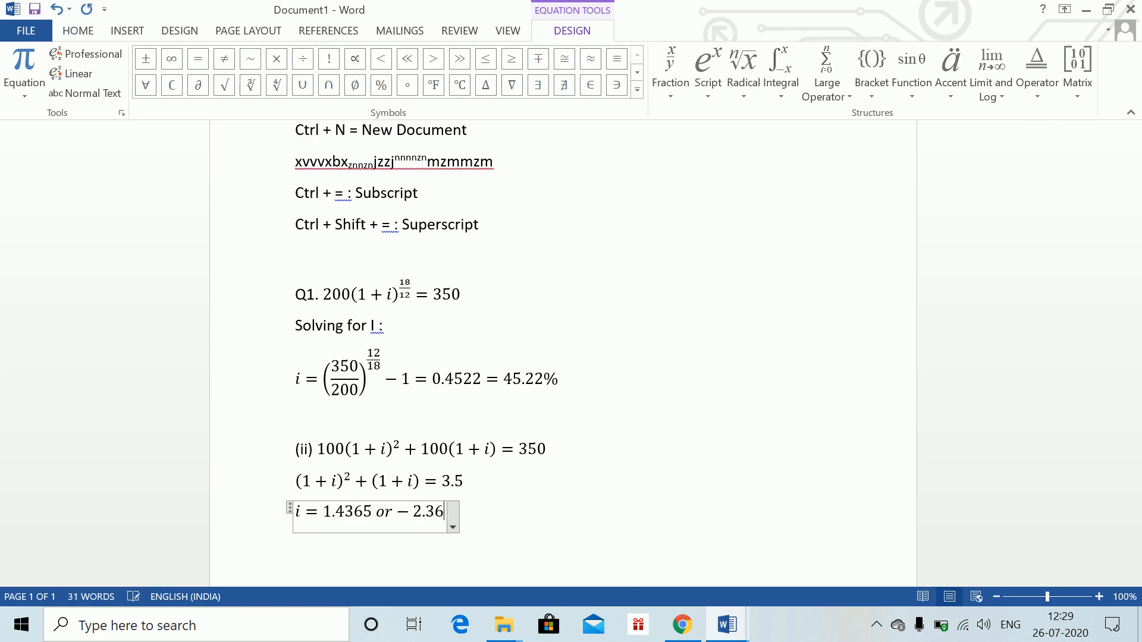
pyautogui.press('BackSpace')
pyautogui.press('BackSpace')
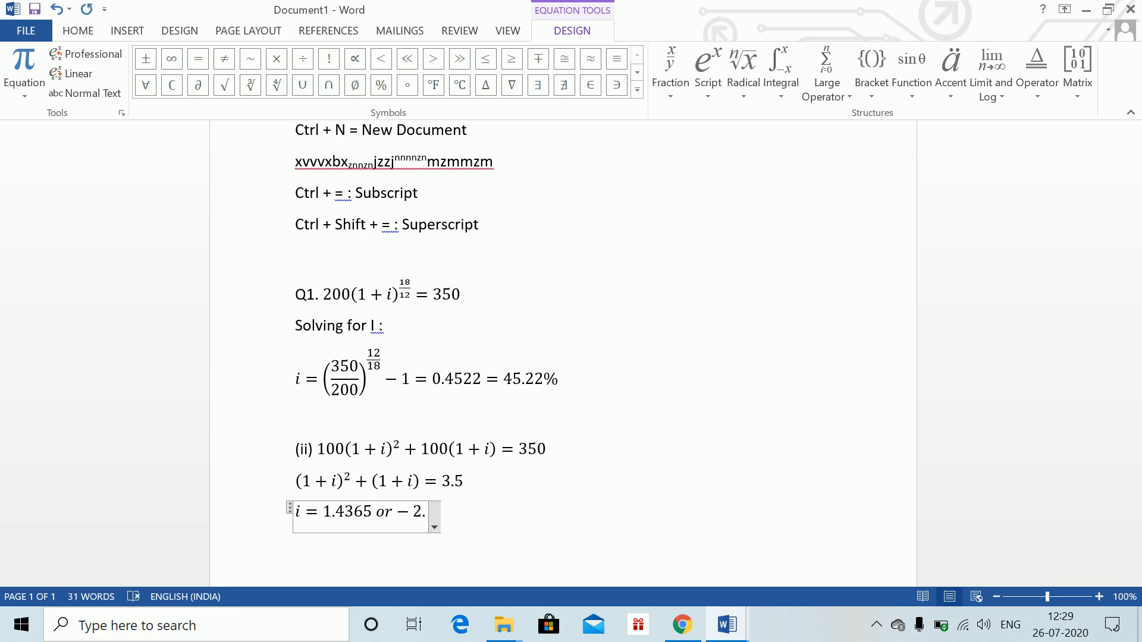
pyautogui.write('4365')
pyautogui.press('Return')
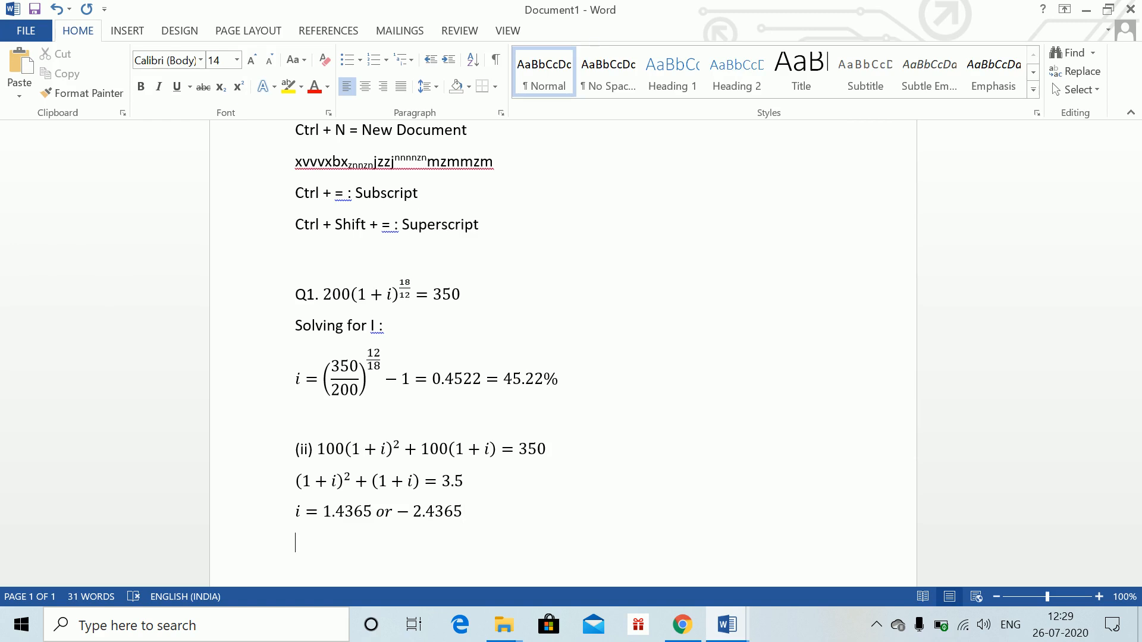
# Prefix that equation with 1 + so it reads 1 + i = 1.4365 or −2.4365
pyautogui.write('1.')
pyautogui.press('Up')
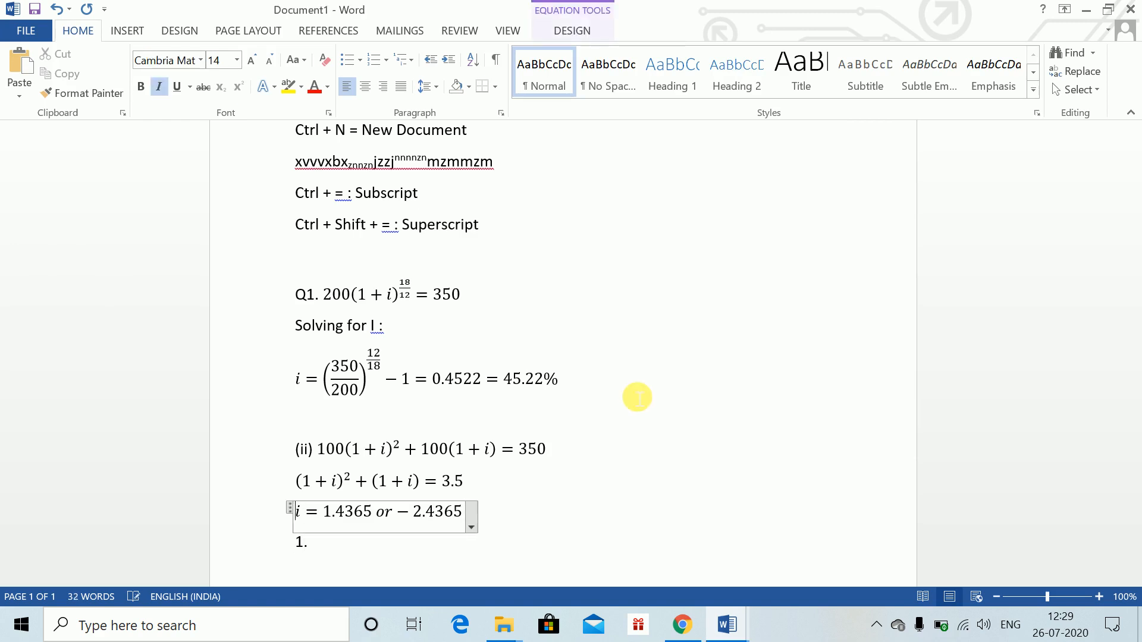
pyautogui.write('1+')
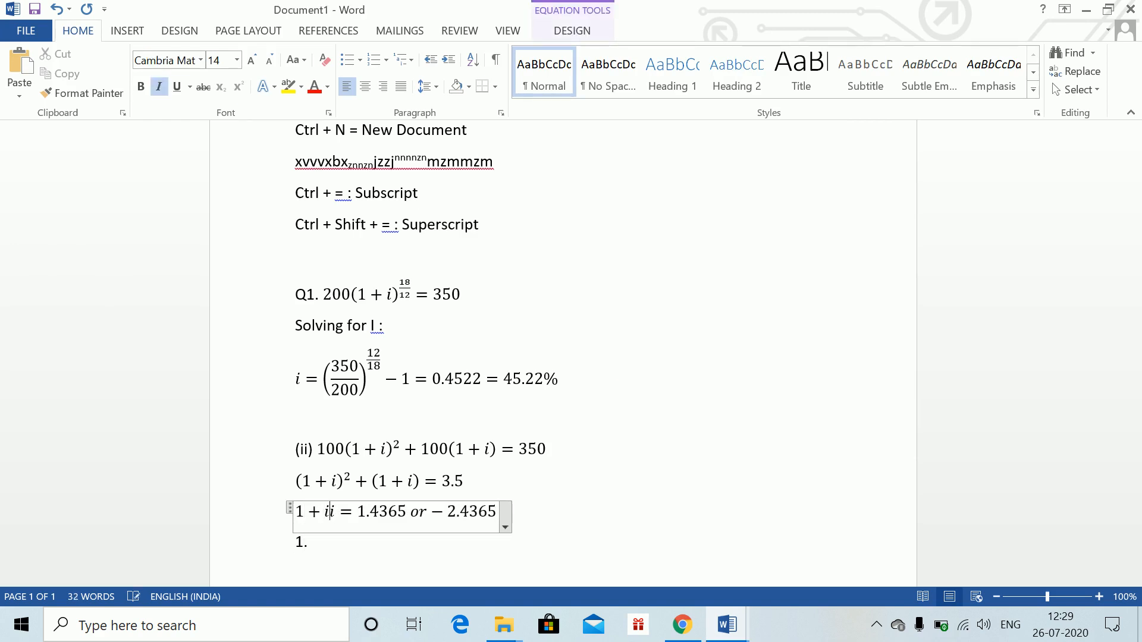
pyautogui.press('Down')
pyautogui.press('BackSpace')
pyautogui.press('BackSpace')
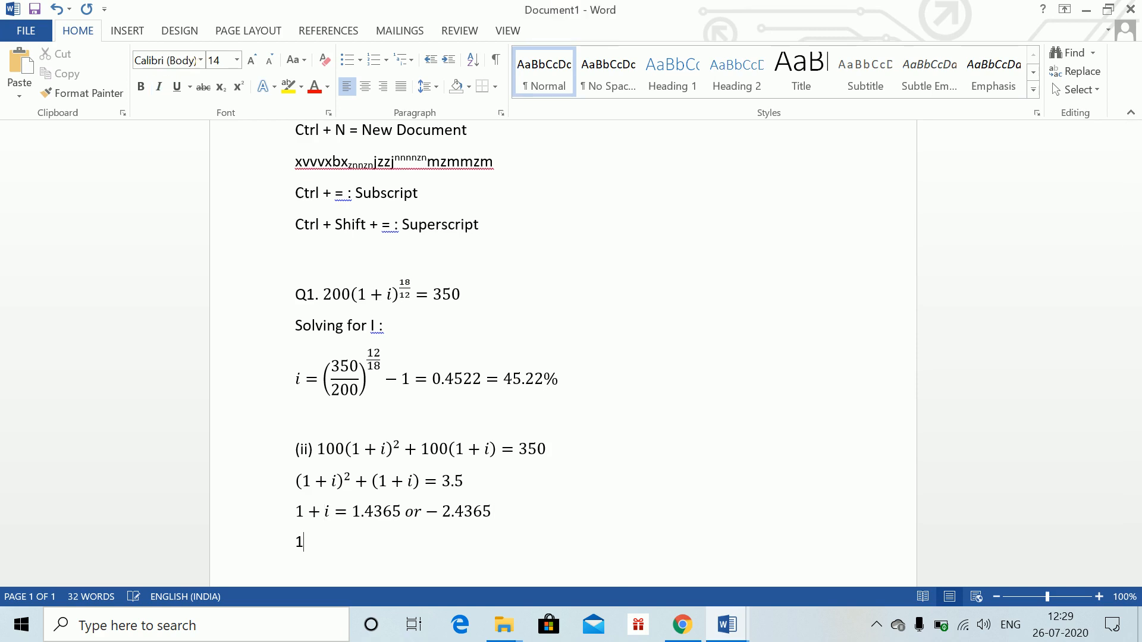
# Type the result i = 43.65% as plain text on the line below
pyautogui.write('I = 43.65%')
pyautogui.press('Return')
pyautogui.press('Delete')
pyautogui.write('i')
pyautogui.press('Down')
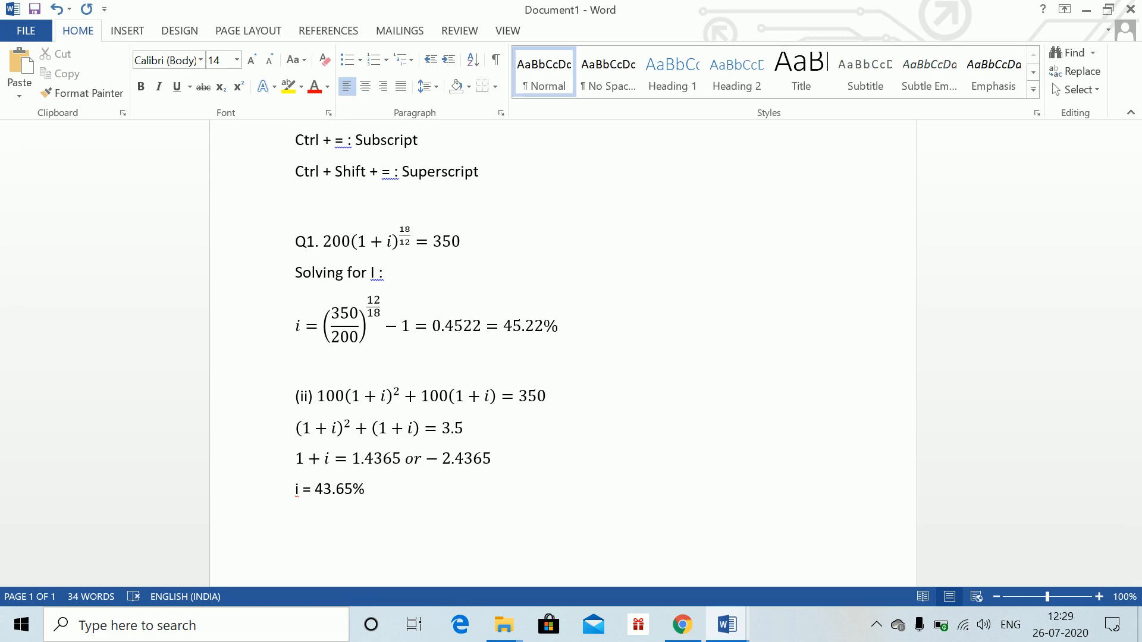
# Check Question 2 in the Word Class 1 document, then start a new page headed Q2. (i)
pyautogui.hotkey('alt', 'Tab')
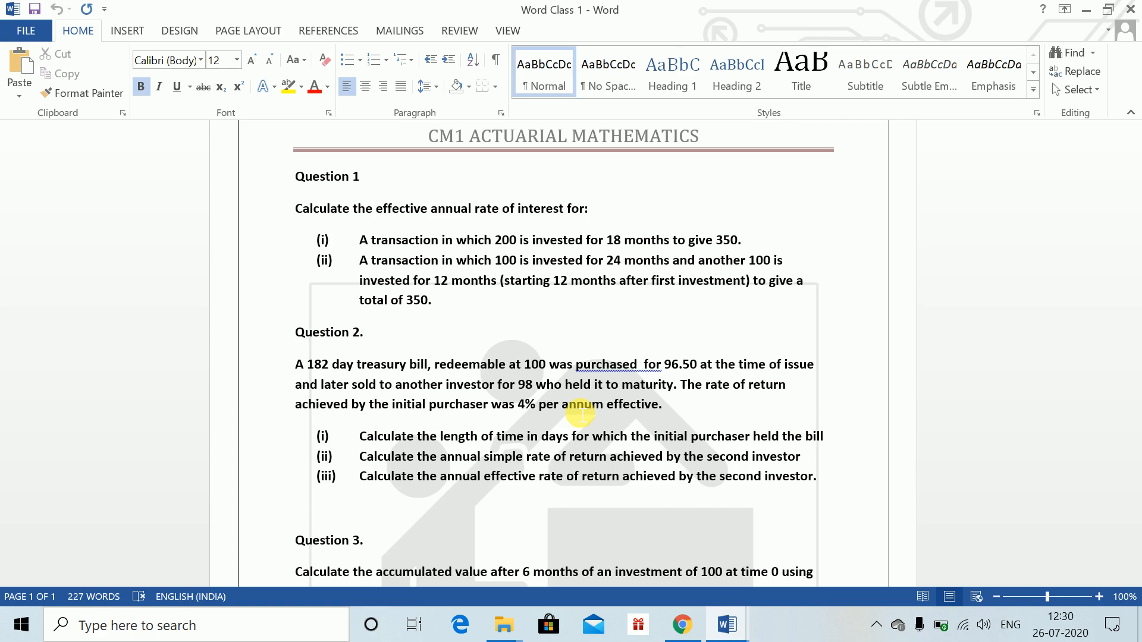
pyautogui.hotkey('alt', 'Tab')
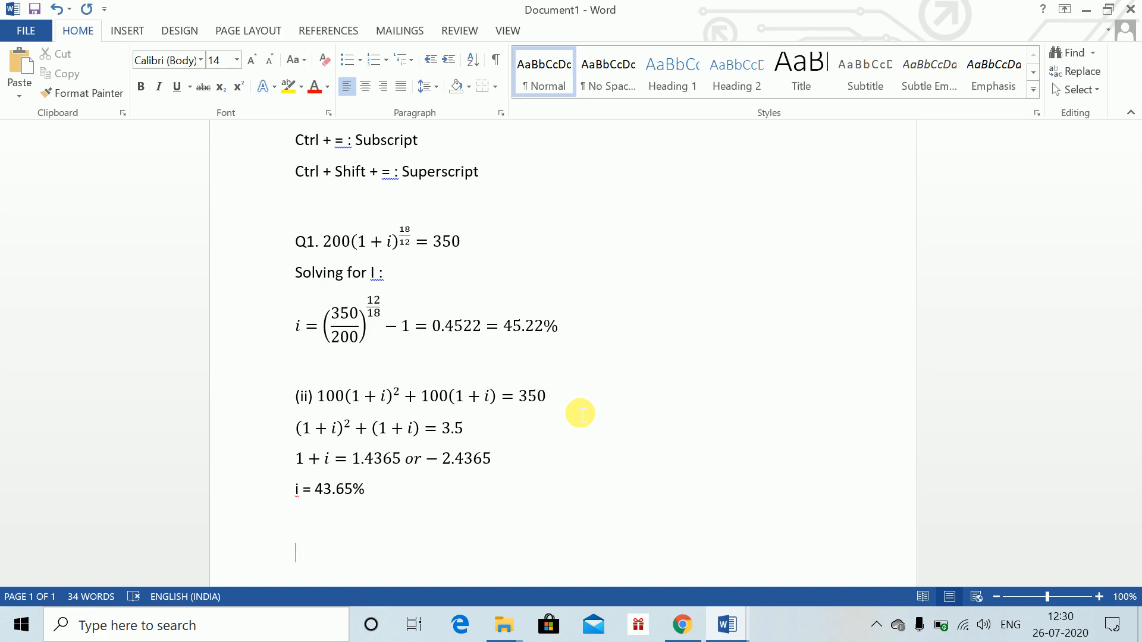
pyautogui.hotkey('ctrl', 'Return')
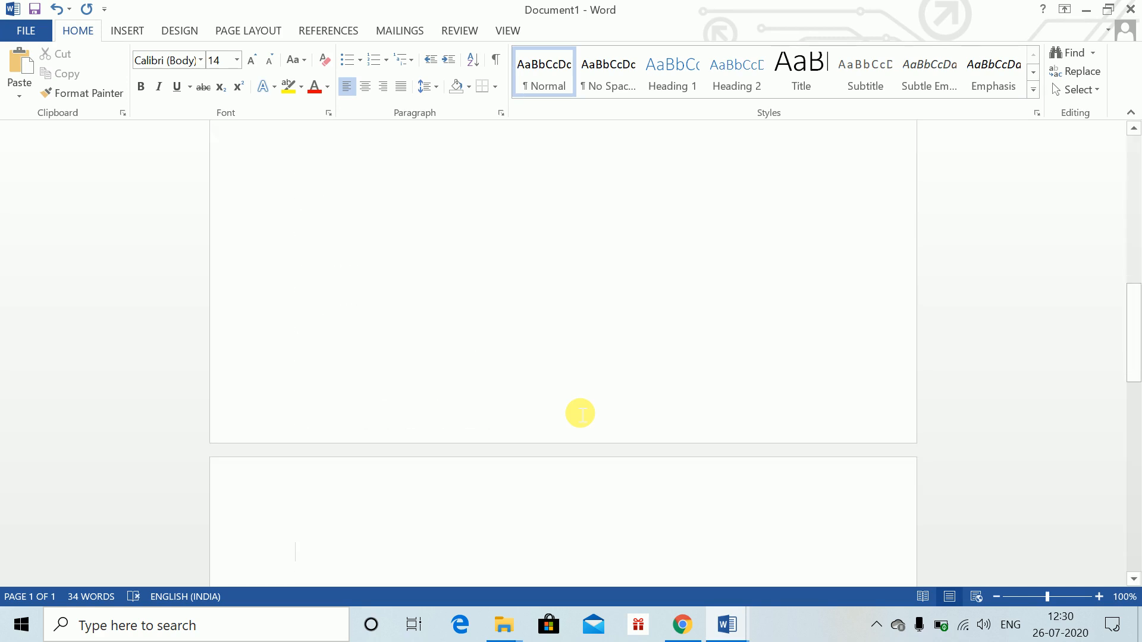
pyautogui.write('Q2.')
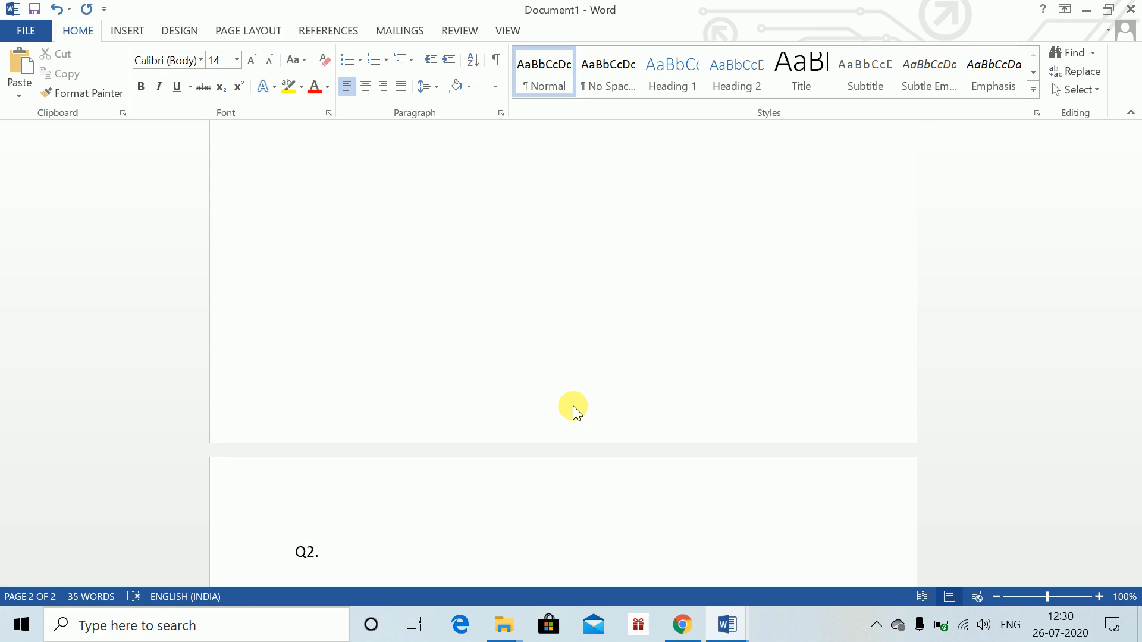
pyautogui.write(' (i)')
# Insert the equation 96.5 * 1.04^t = 98 after Q2. (i) and leave it
pyautogui.hotkey('alt', '=')
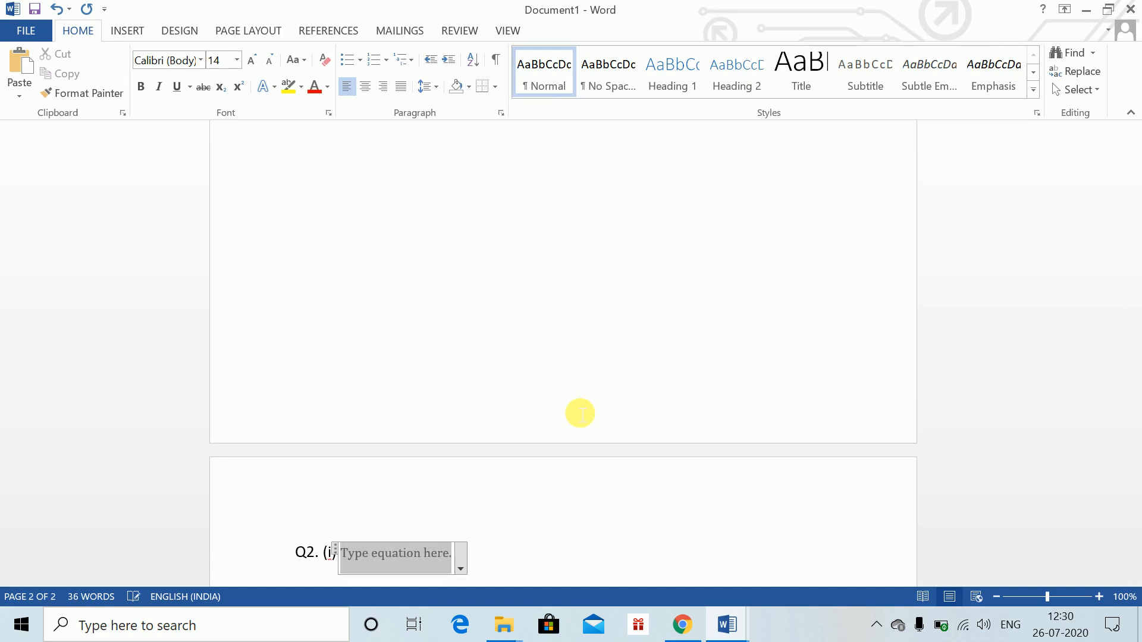
pyautogui.write('96.4')
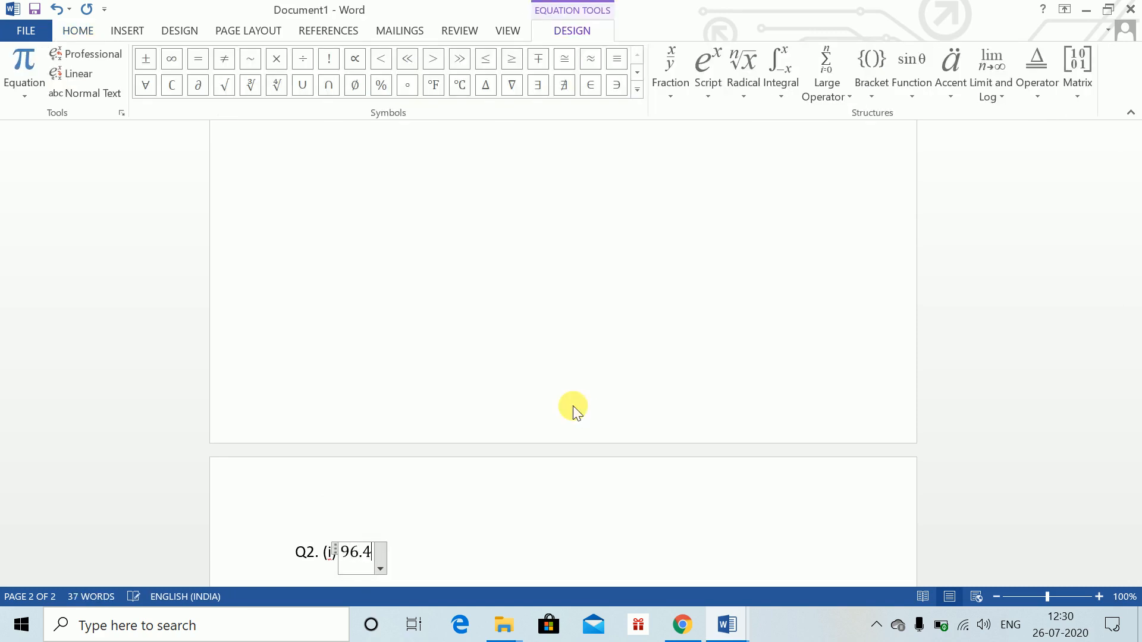
pyautogui.press('BackSpace')
pyautogui.write('5 * 1.0')
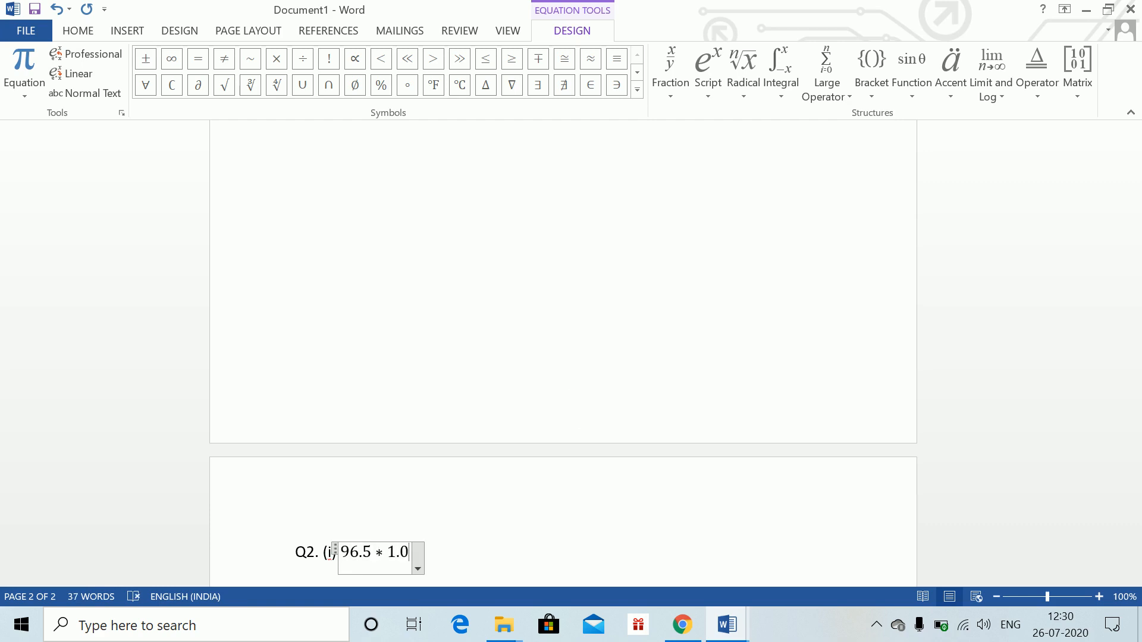
pyautogui.write('4^t = 98')
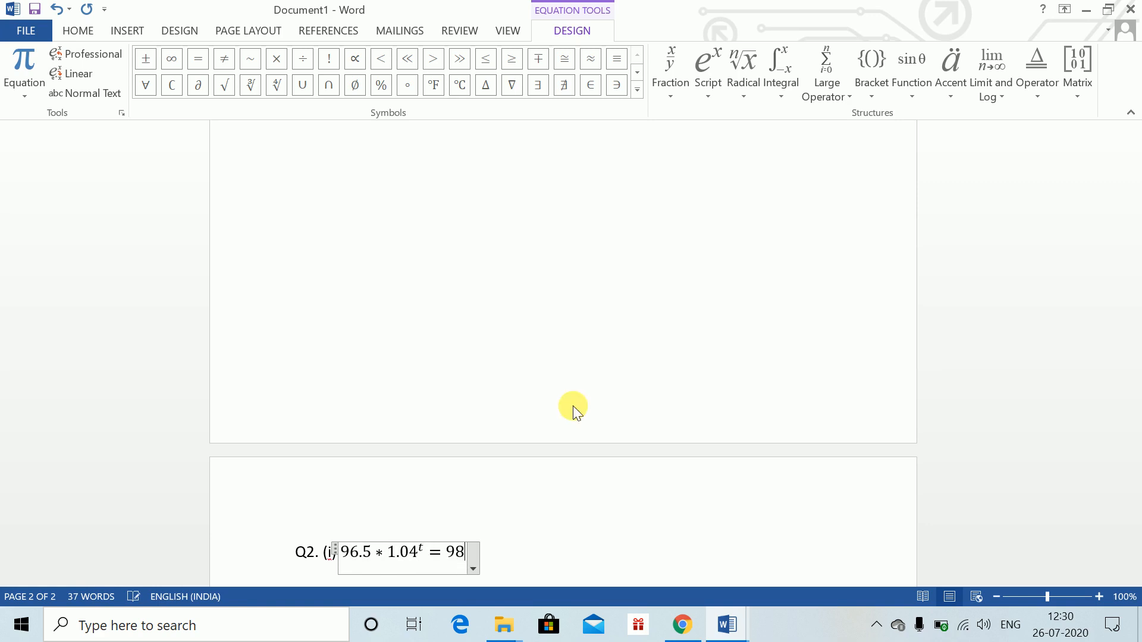
pyautogui.press('Right')
pyautogui.press('Return')
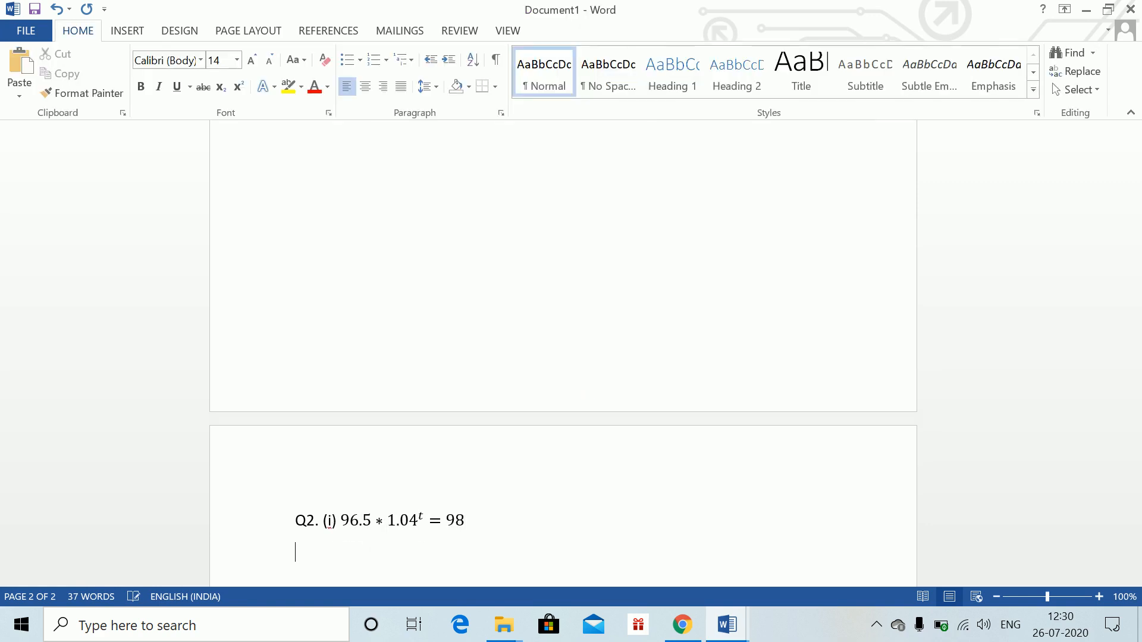
# Insert an equation reading log 96.5 + t log 1.04 = log 98 on the line below and leave it
pyautogui.hotkey('alt', '=')
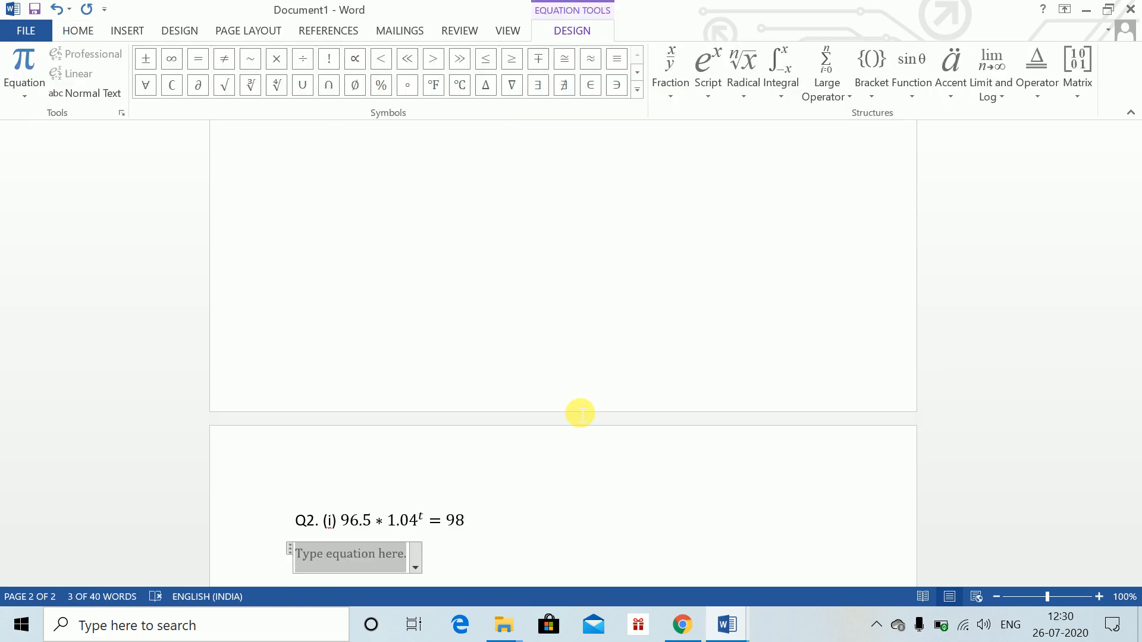
pyautogui.write('=')
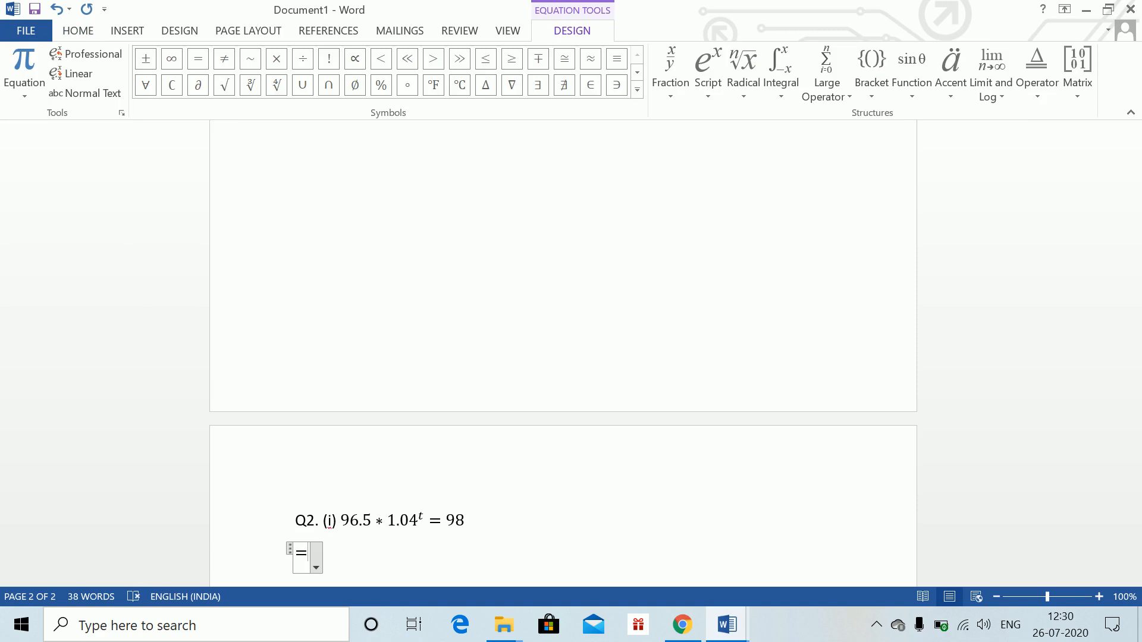
pyautogui.press('BackSpace')
pyautogui.write('log ')
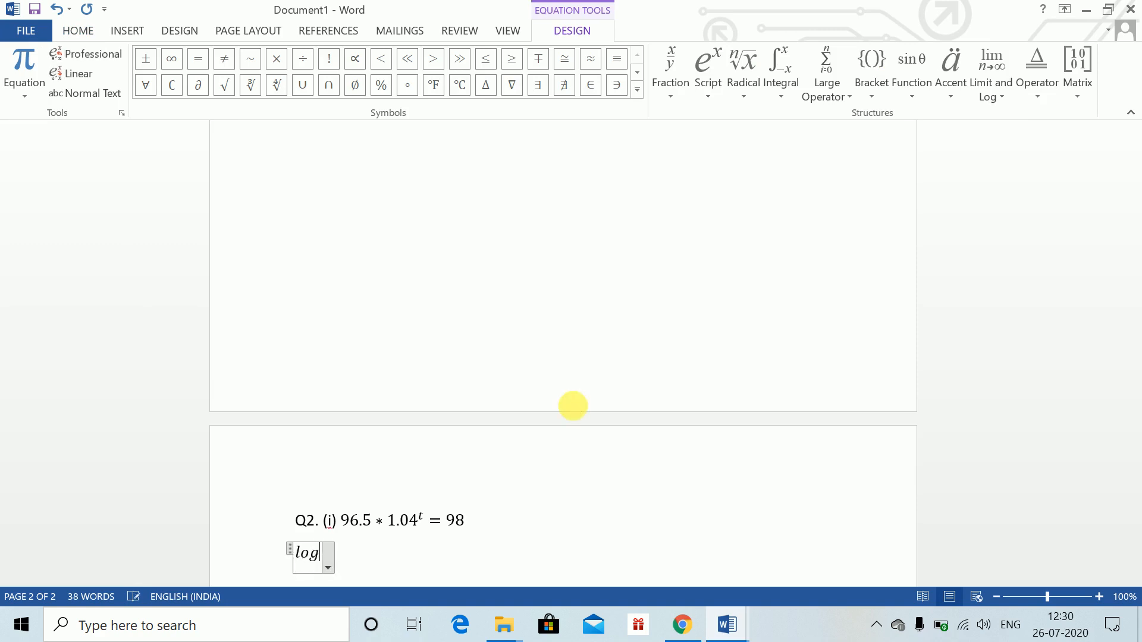
pyautogui.write('96')
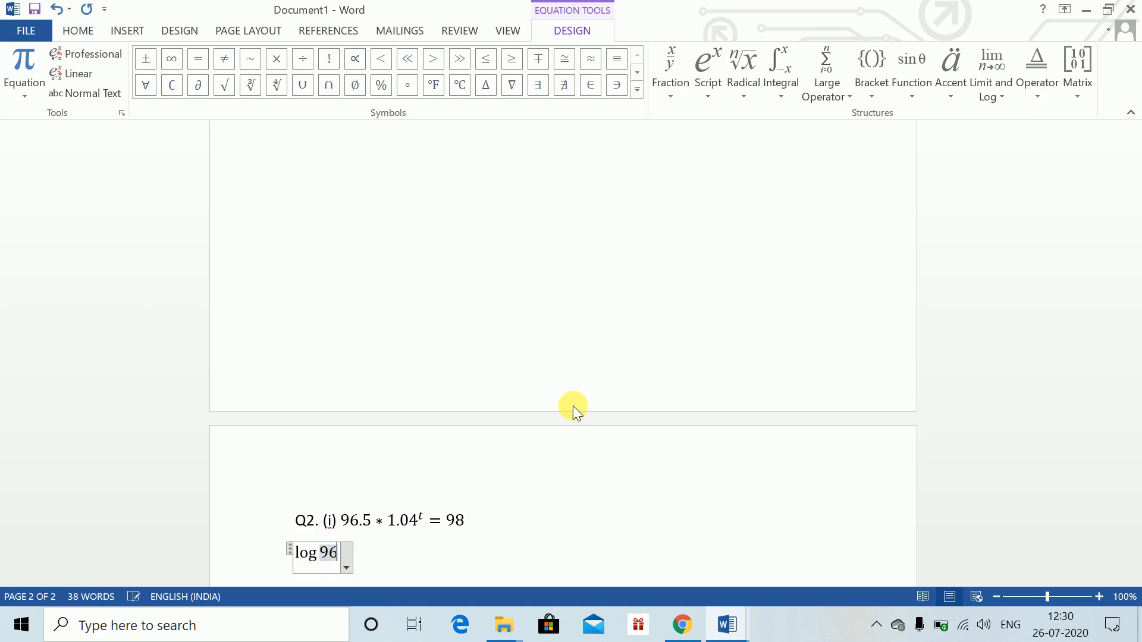
pyautogui.write('.5 ')
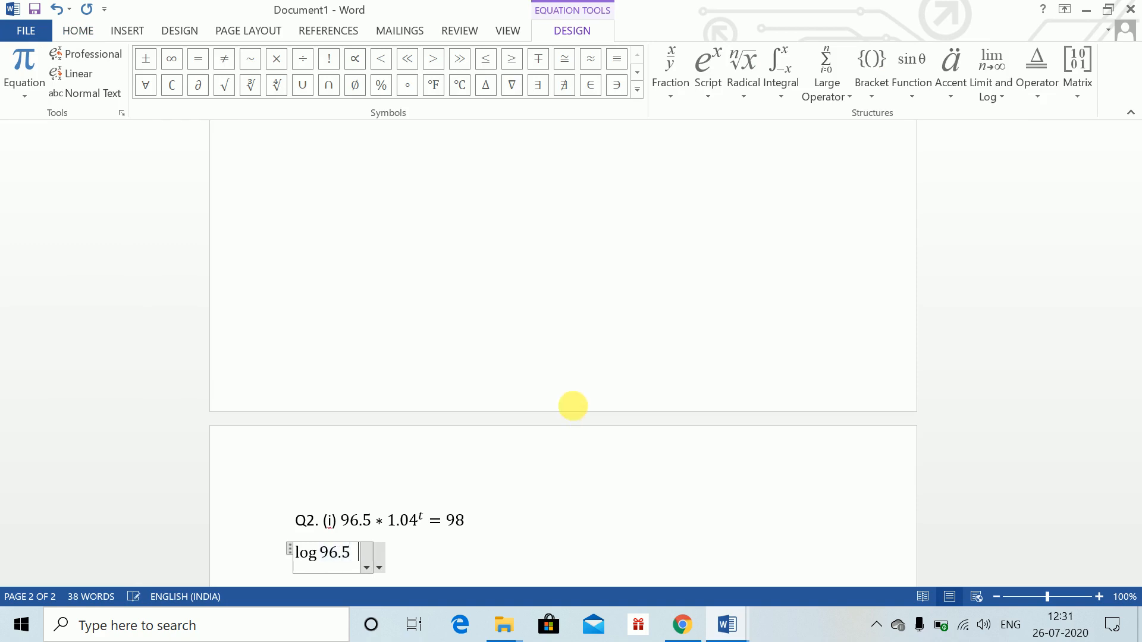
pyautogui.write(' + t lo')
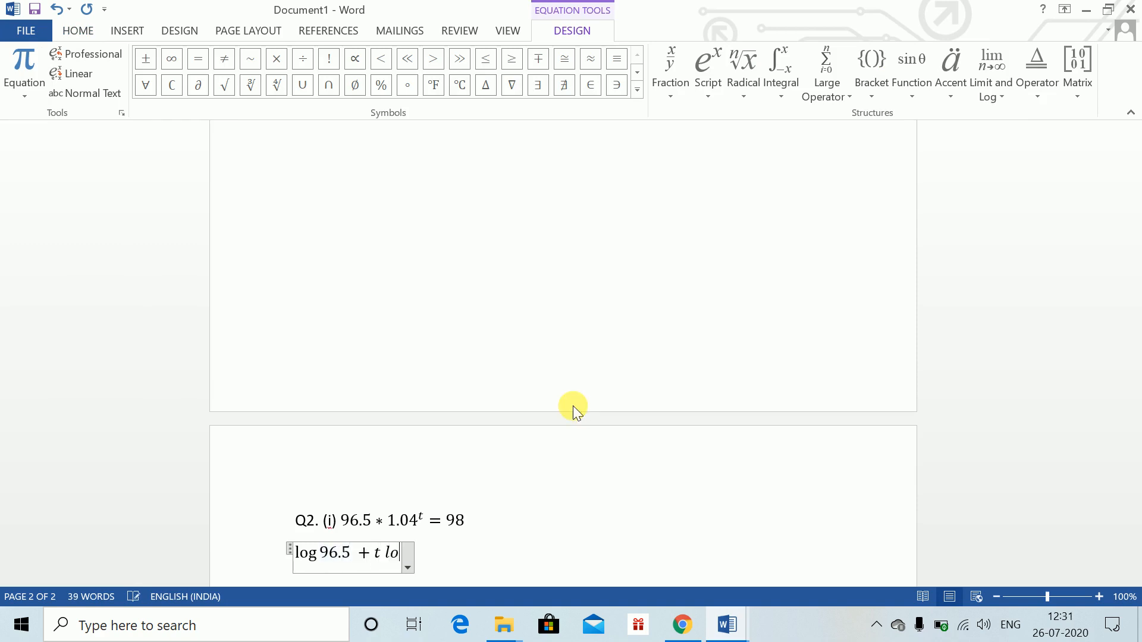
pyautogui.write('g 104')
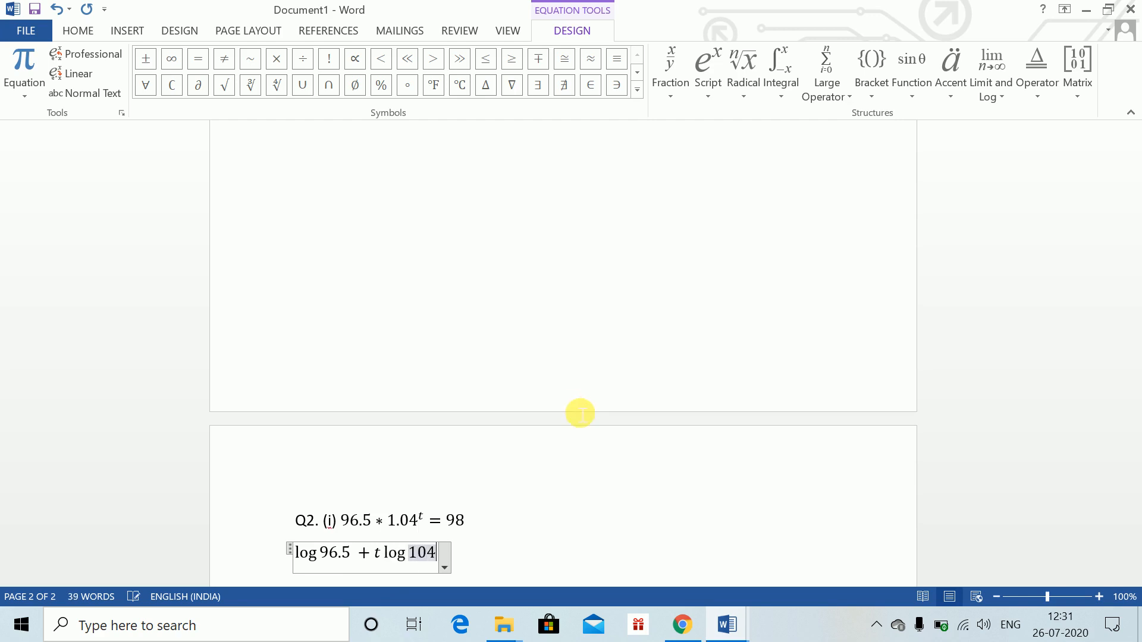
pyautogui.press('BackSpace')
pyautogui.press('BackSpace')
pyautogui.write('.0')
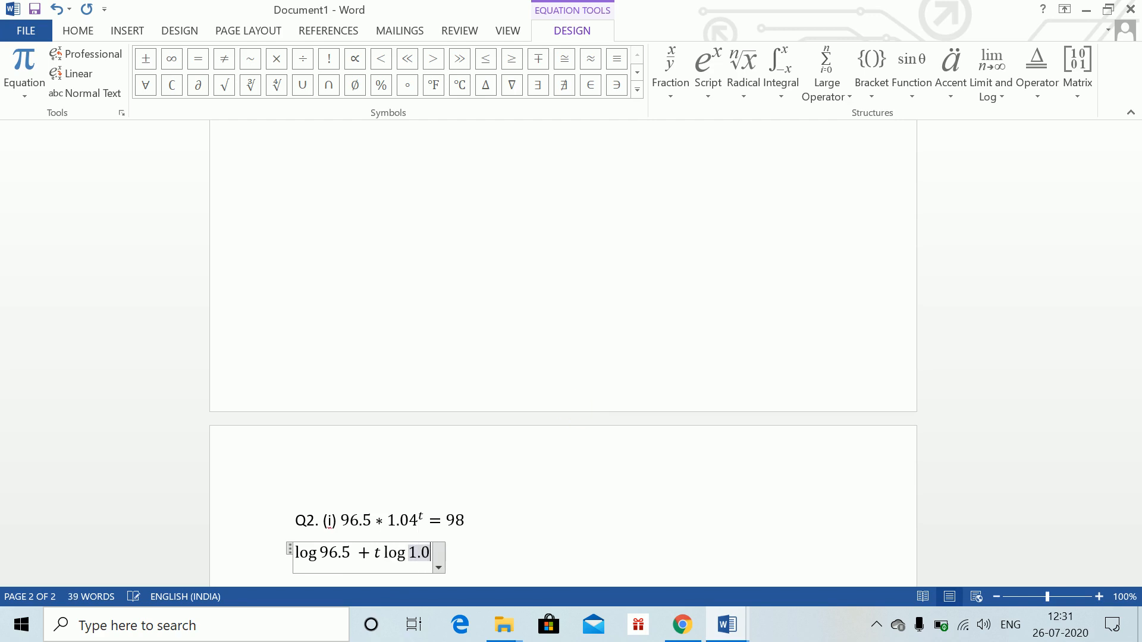
pyautogui.write('4 =')
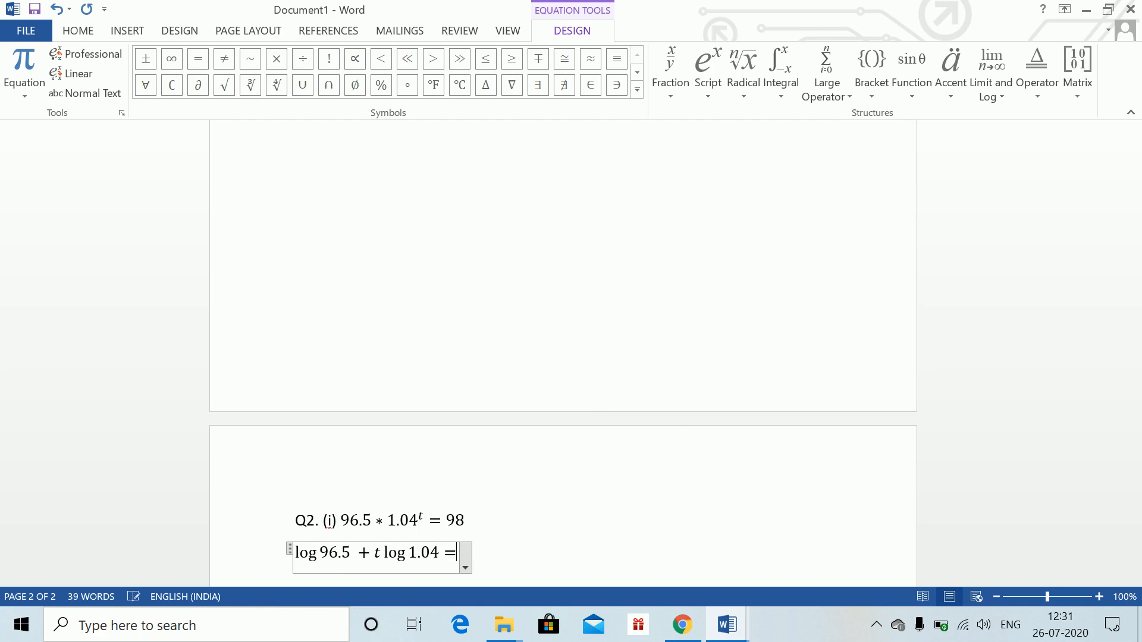
pyautogui.write(' log 98')
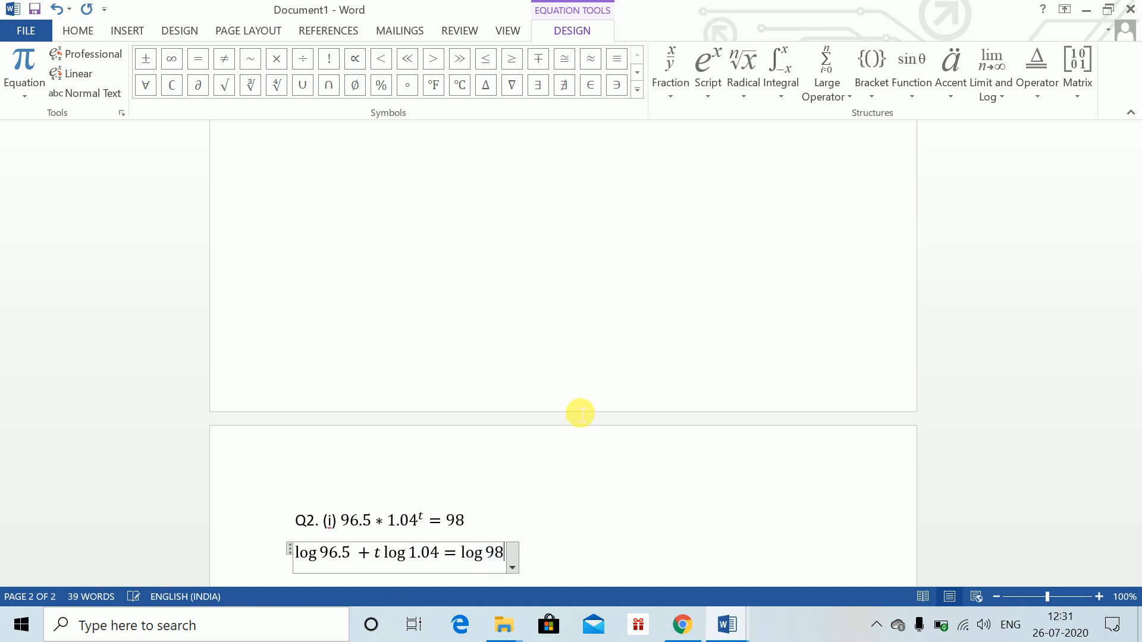
pyautogui.press('Return')
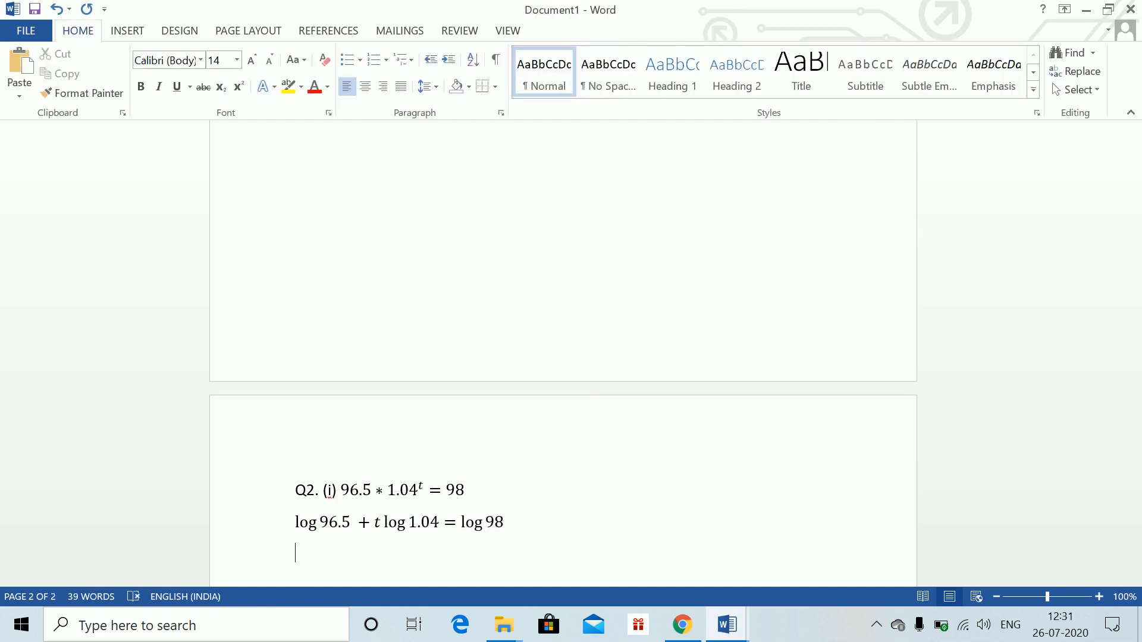
# After an = sign, insert the equation t = (log 98 − log 96.5)/(log 1.04) so it builds as a fraction, then leave it
pyautogui.write('=')
pyautogui.hotkey('alt', '=')
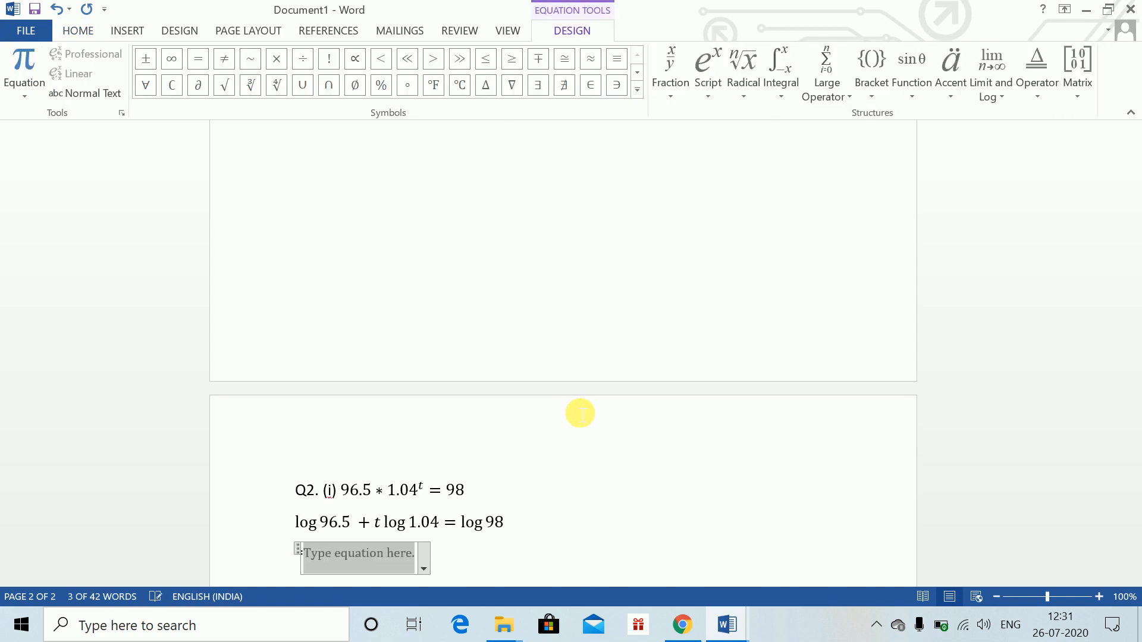
pyautogui.write('t = ')
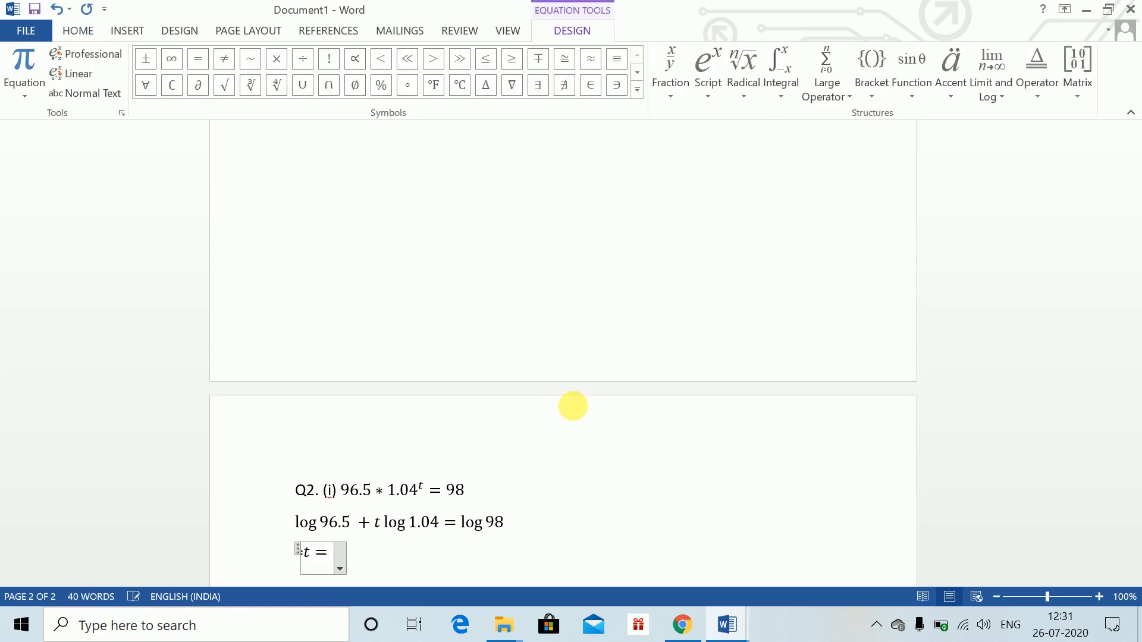
pyautogui.write('(')
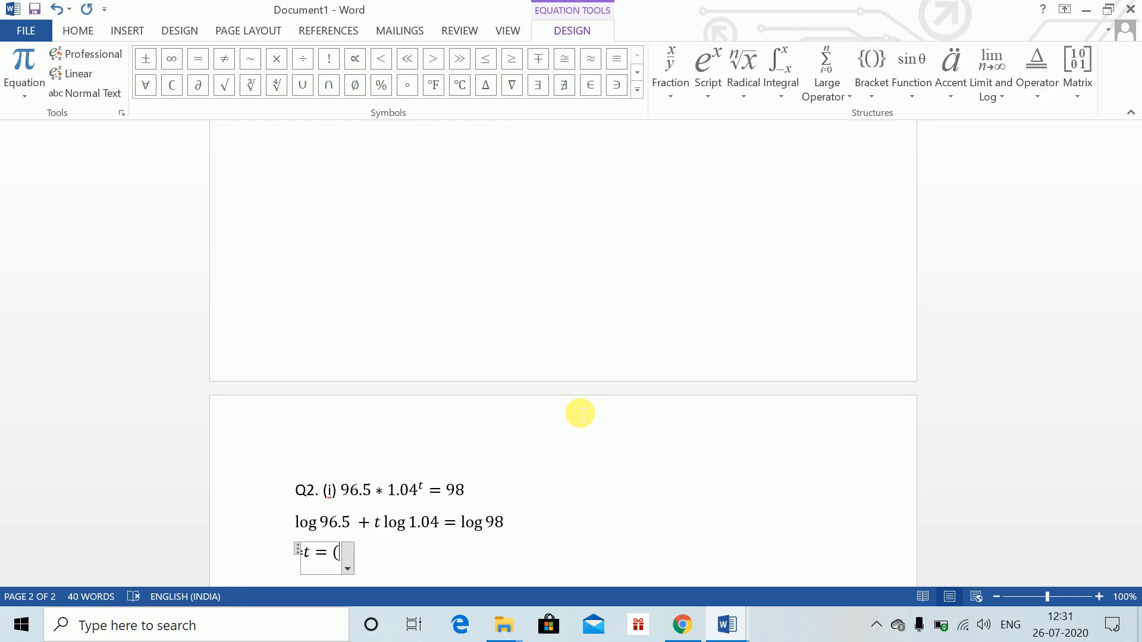
pyautogui.write('log')
pyautogui.write('8')
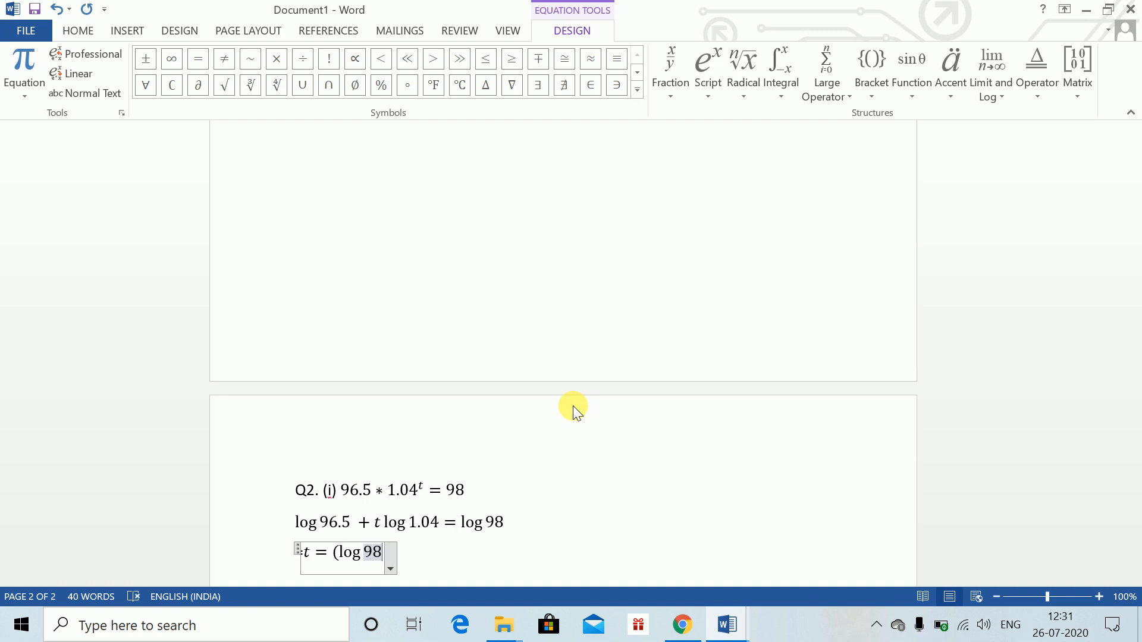
pyautogui.write(' -lo')
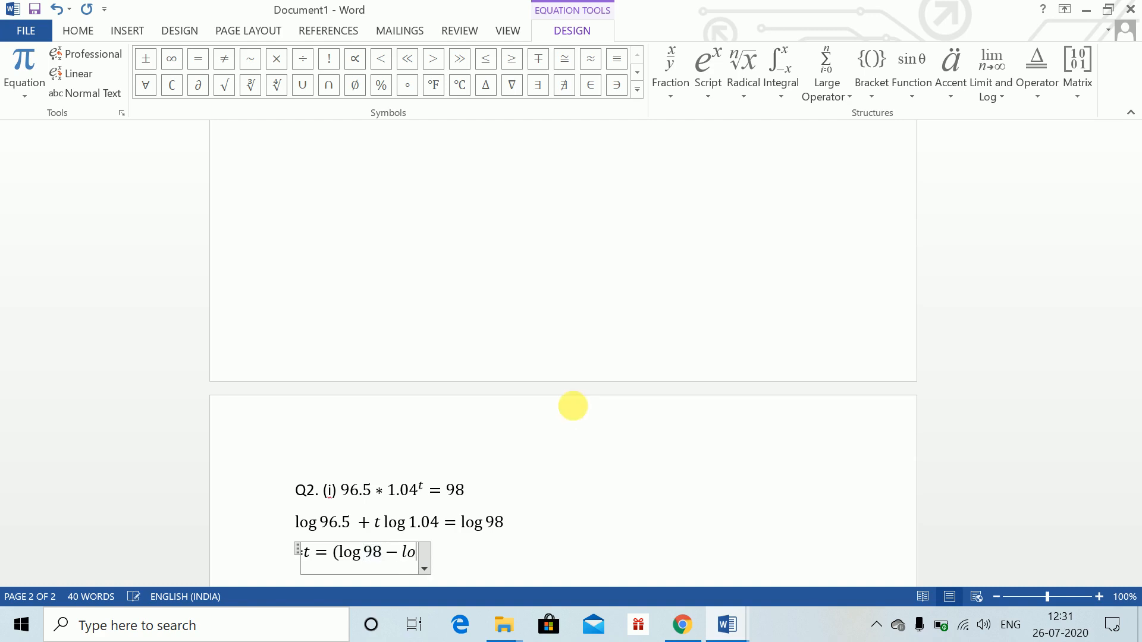
pyautogui.write('g 96')
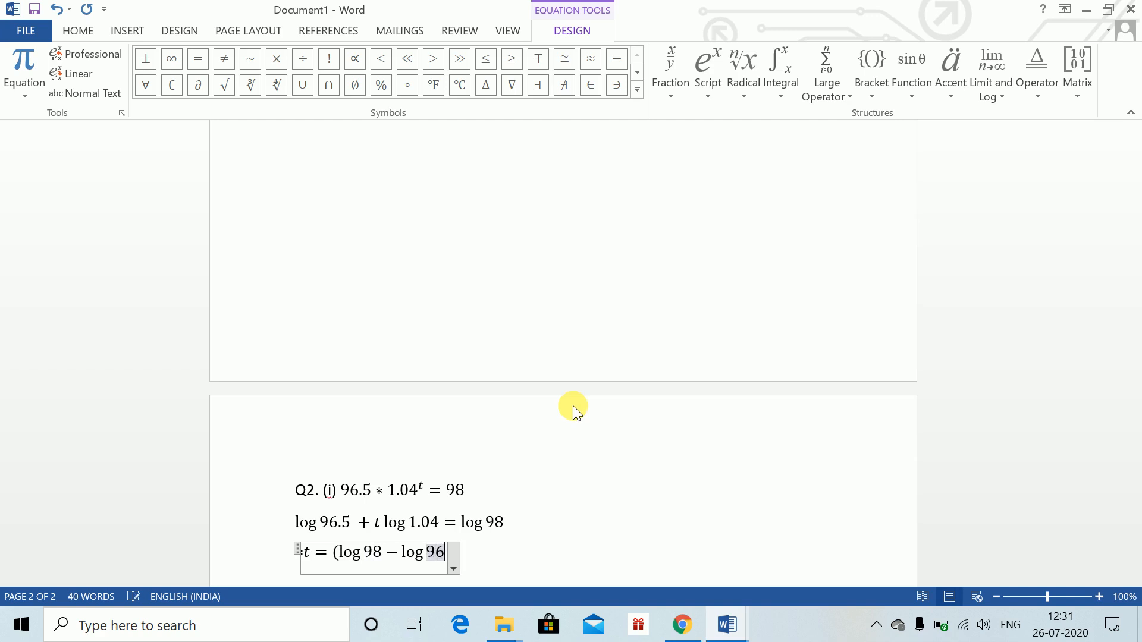
pyautogui.write('.5)')
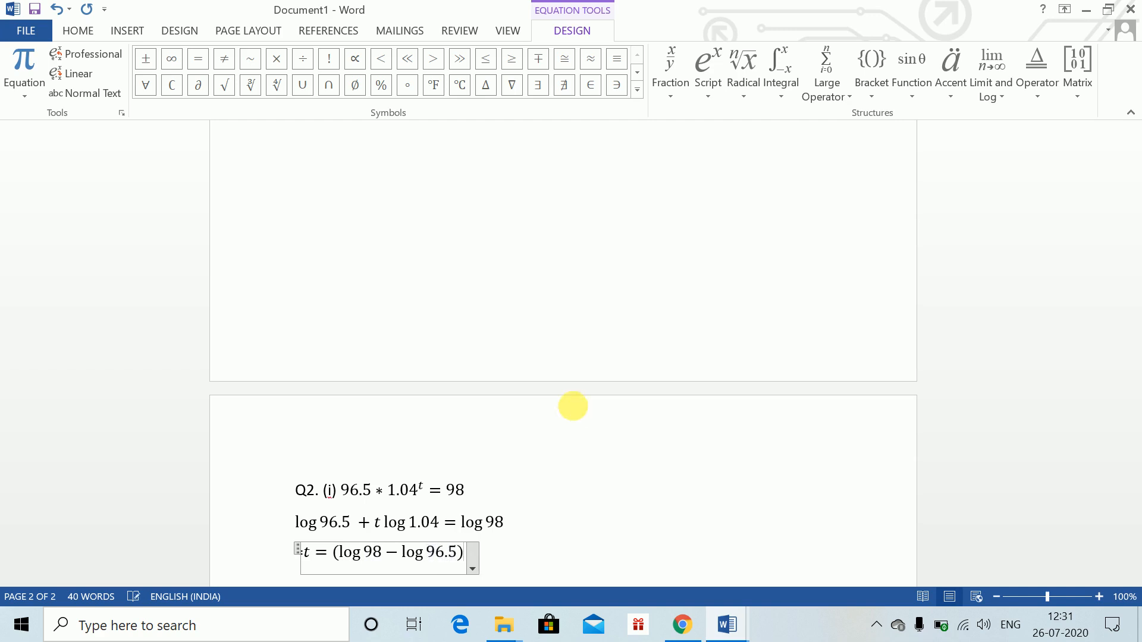
pyautogui.write('/(')
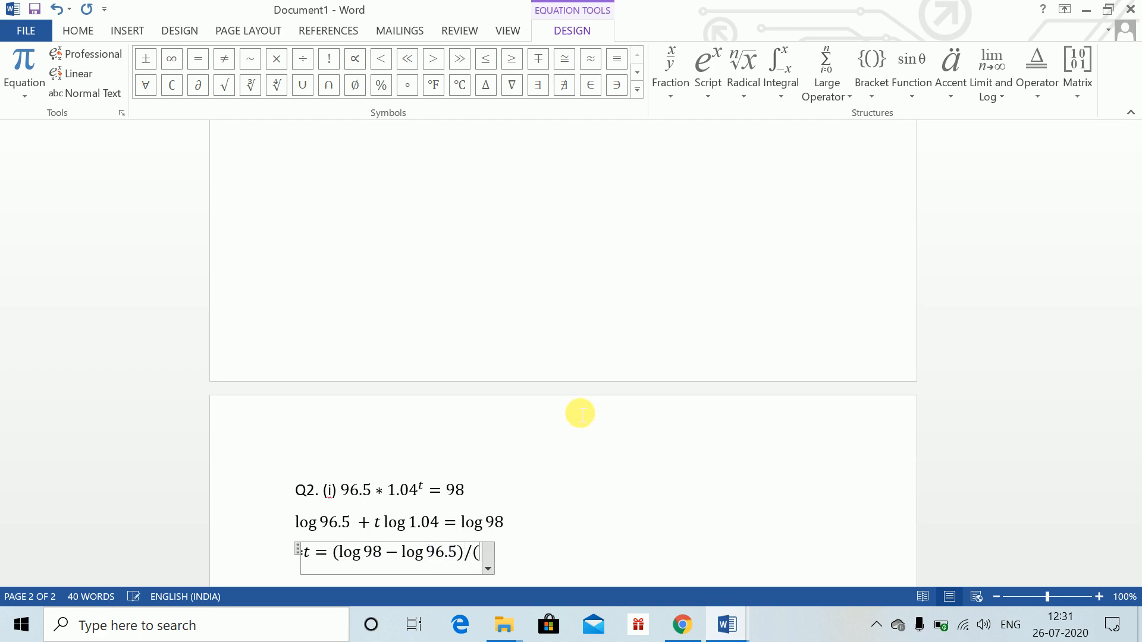
pyautogui.write('log')
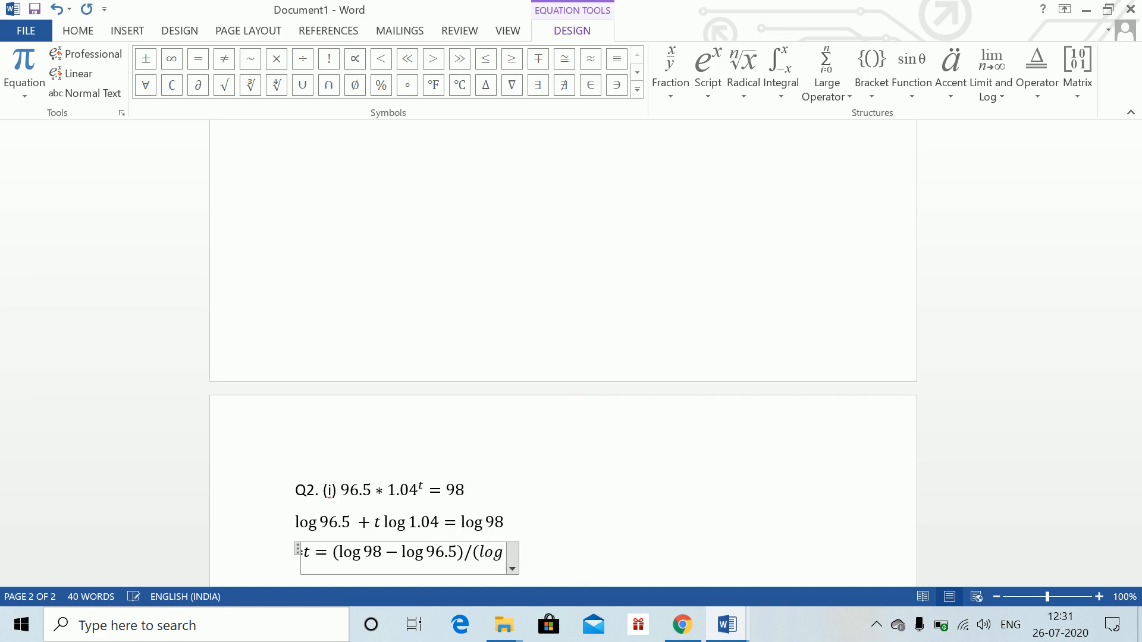
pyautogui.write('1.0')
pyautogui.press('BackSpace')
pyautogui.press('BackSpace')
pyautogui.press('BackSpace')
pyautogui.press('space')
pyautogui.write('1.0')
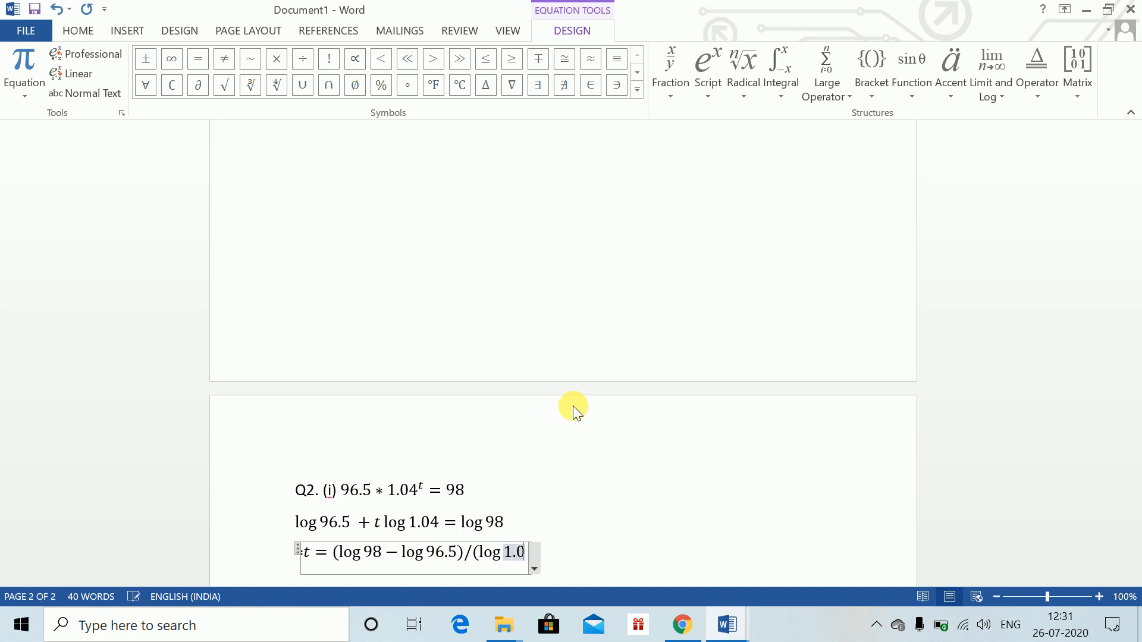
pyautogui.write('4)')
pyautogui.press('space')
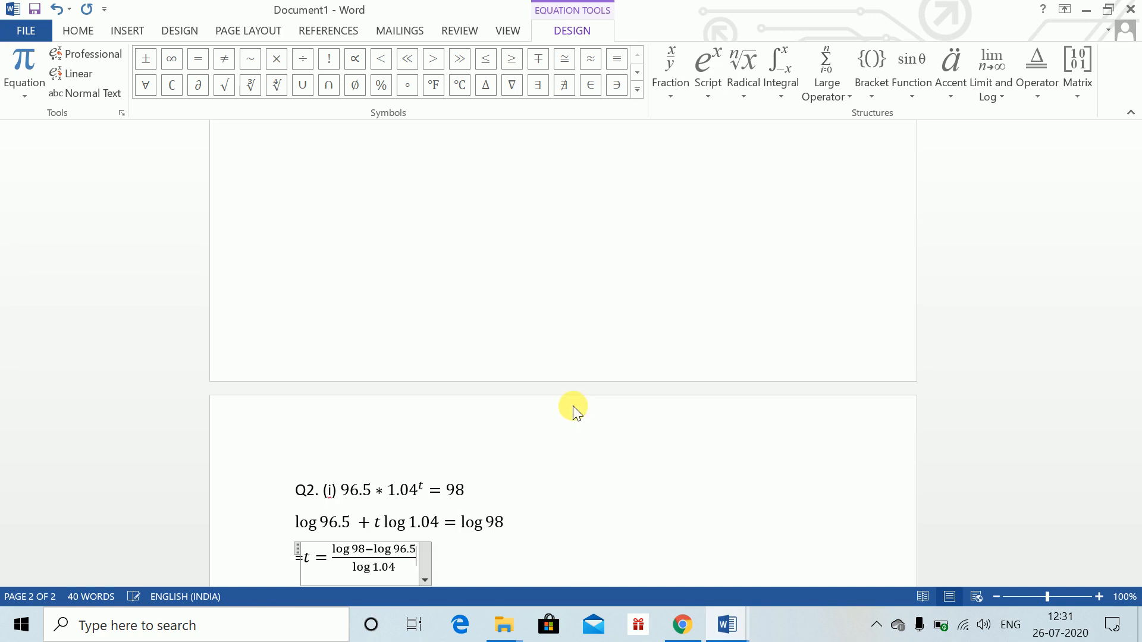
pyautogui.moveTo(1132, 344); pyautogui.dragTo(1133, 356)
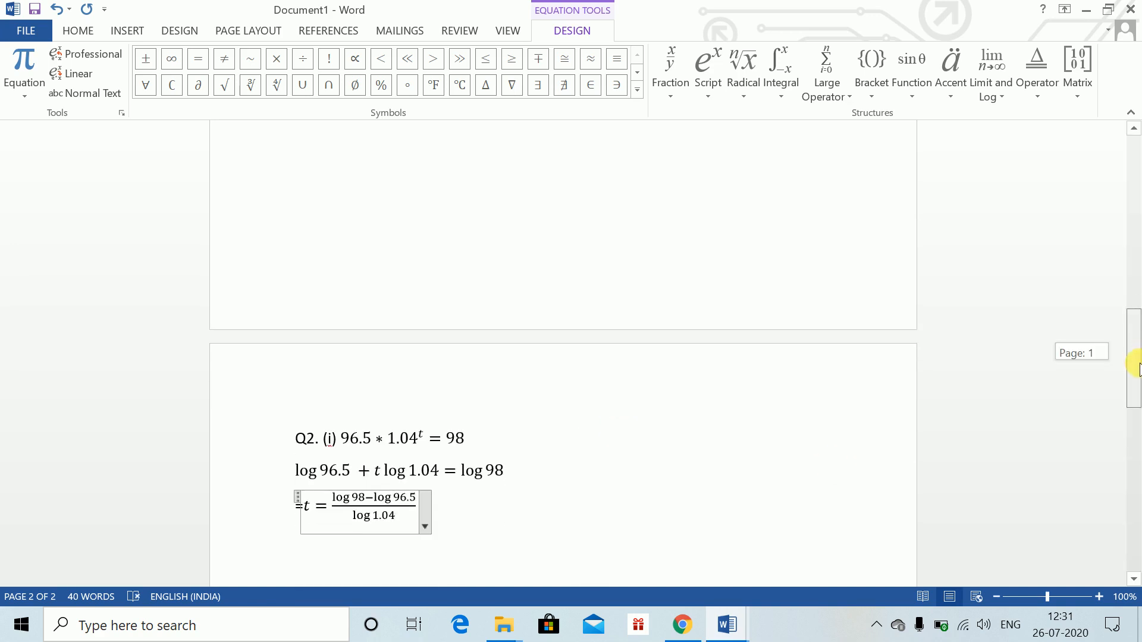
pyautogui.click(491, 515)
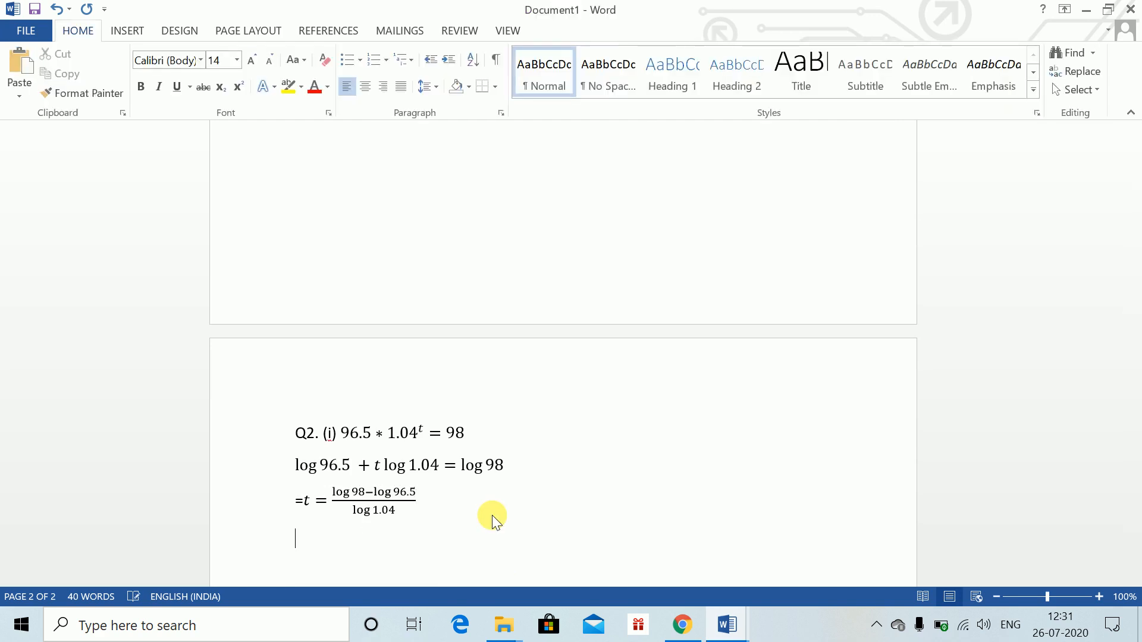
# Type the result t = 143.545 as plain text on the next line and add blank lines
pyautogui.write('t = 143.545')
pyautogui.press('Return')
pyautogui.press('Return')
pyautogui.press('Return')
pyautogui.press('Return')
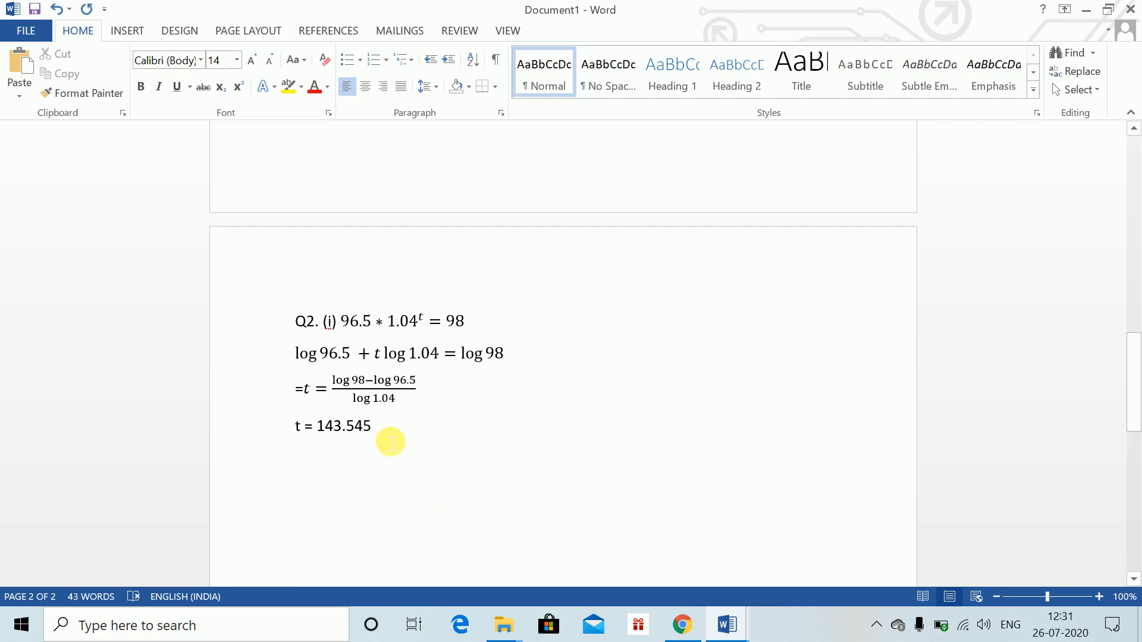
# Append * 365 to the fraction equation for t, then add blank lines below the t = 143.545 line
pyautogui.click(388, 426)
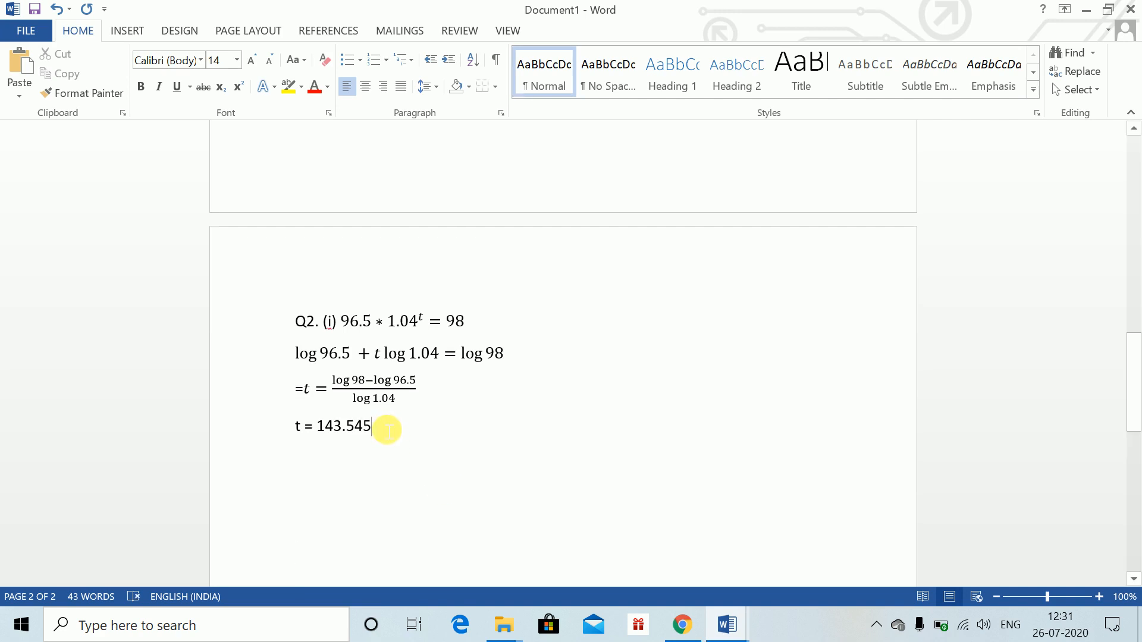
pyautogui.click(443, 397)
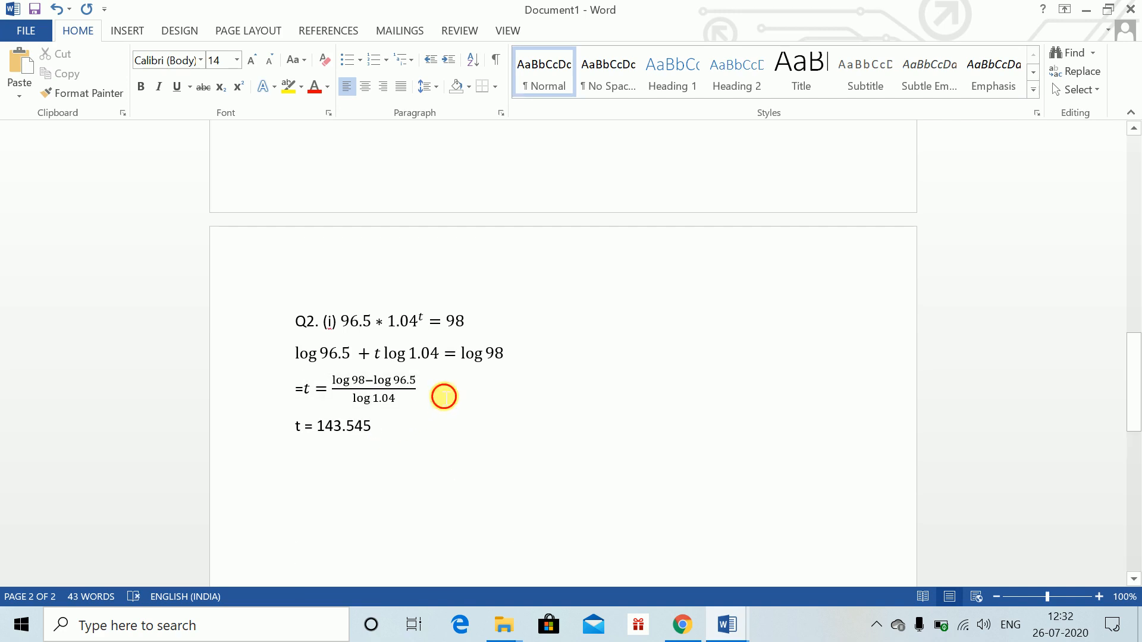
pyautogui.write('* ')
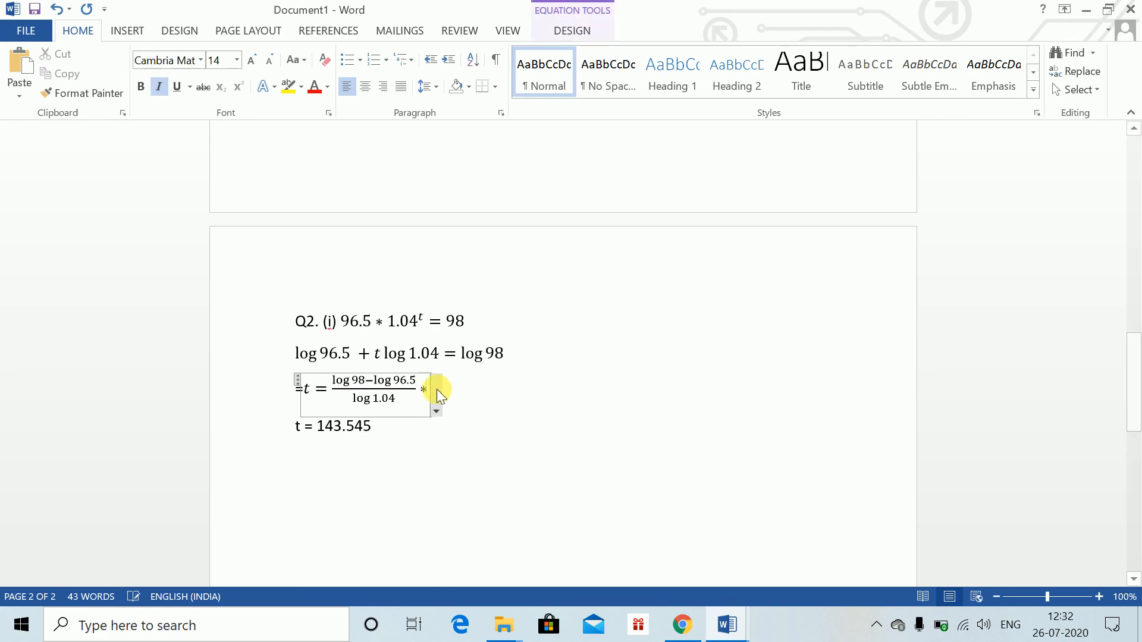
pyautogui.write('365')
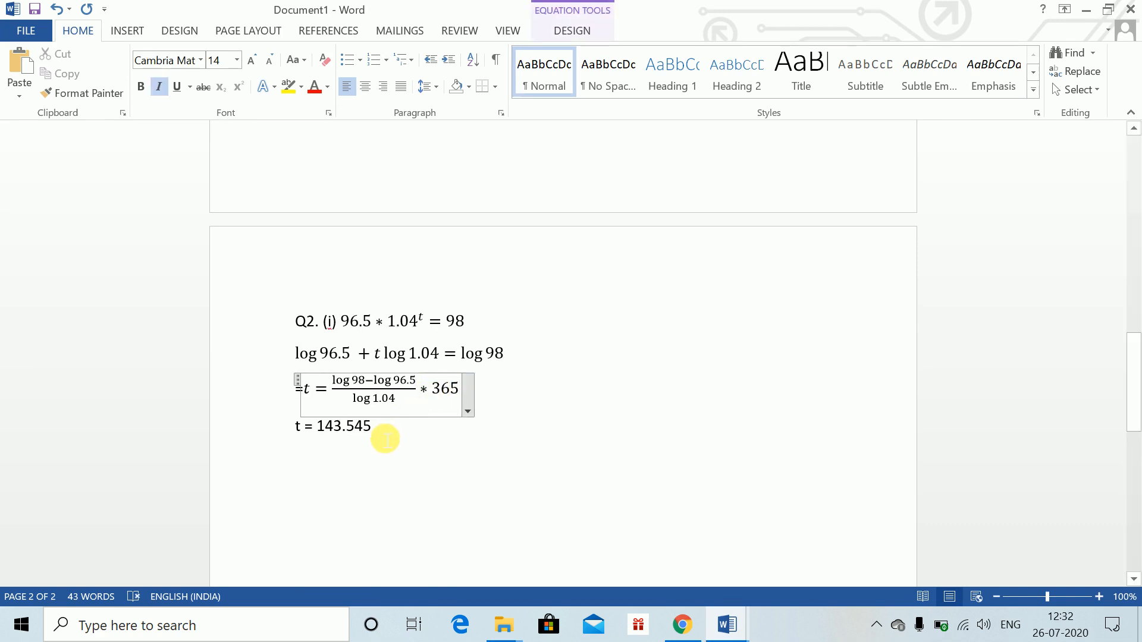
pyautogui.click(386, 439)
pyautogui.press('Return')
pyautogui.press('Return')
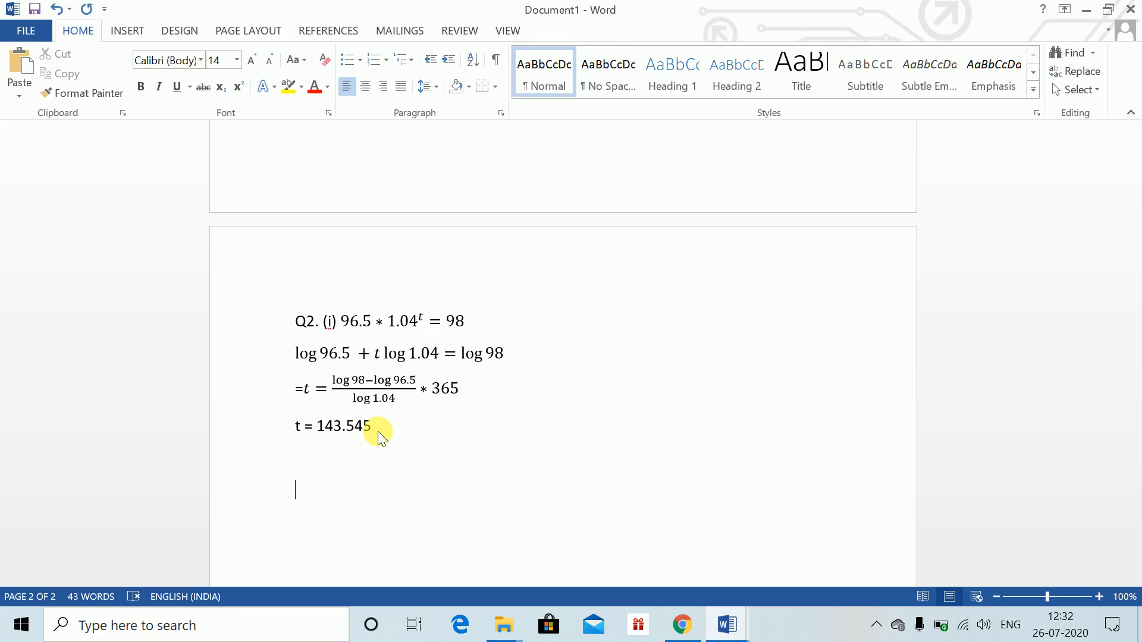
# Check Question 2 in the Word Class 1 document, then begin part (ii) with 'Since the original investor held it for 144'
pyautogui.hotkey('alt', 'Tab')
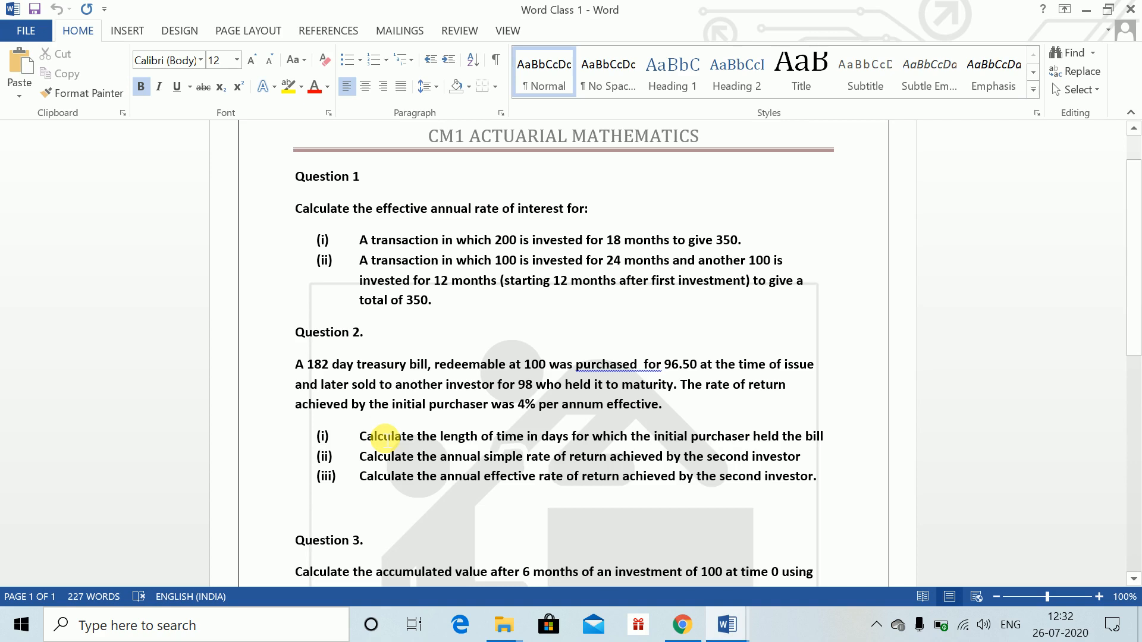
pyautogui.hotkey('alt', 'Tab')
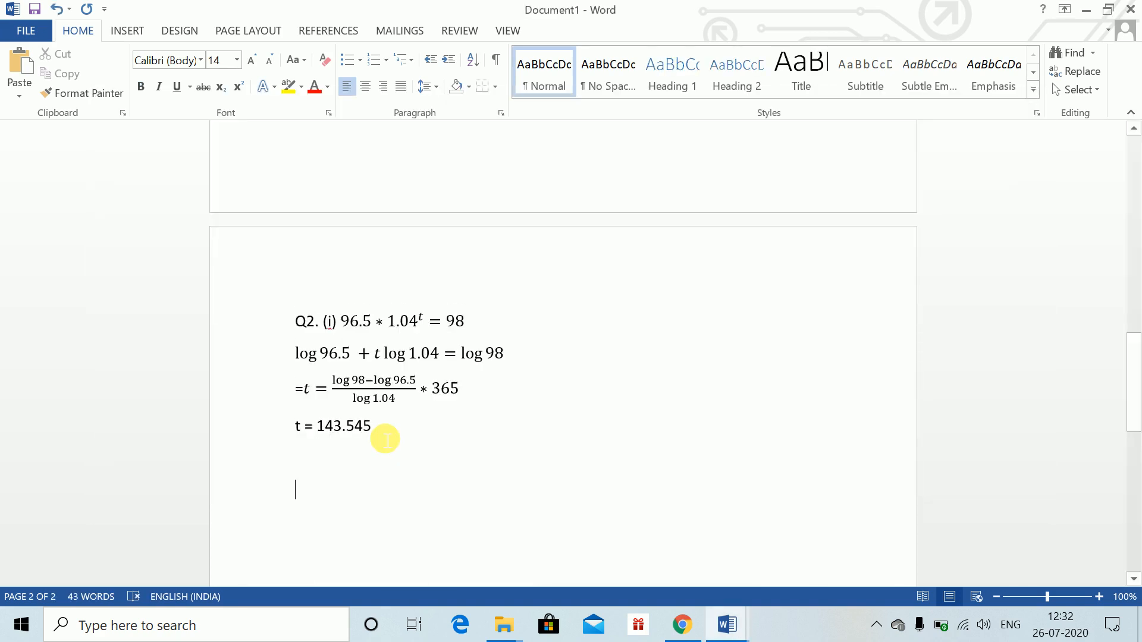
pyautogui.write('(ii)')
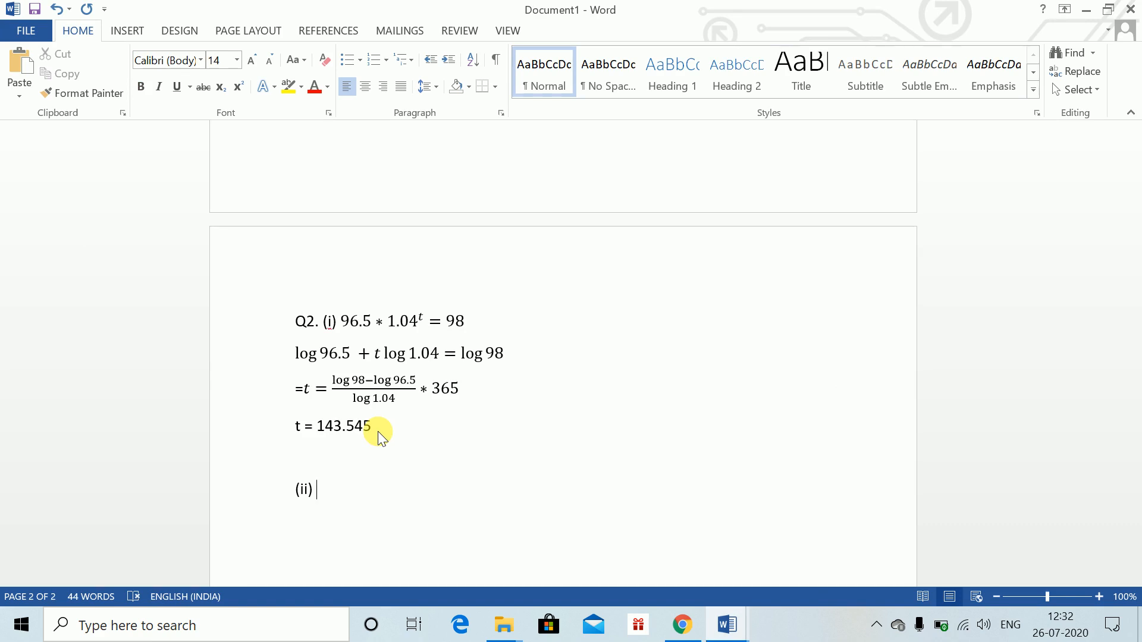
pyautogui.write('Since the original in')
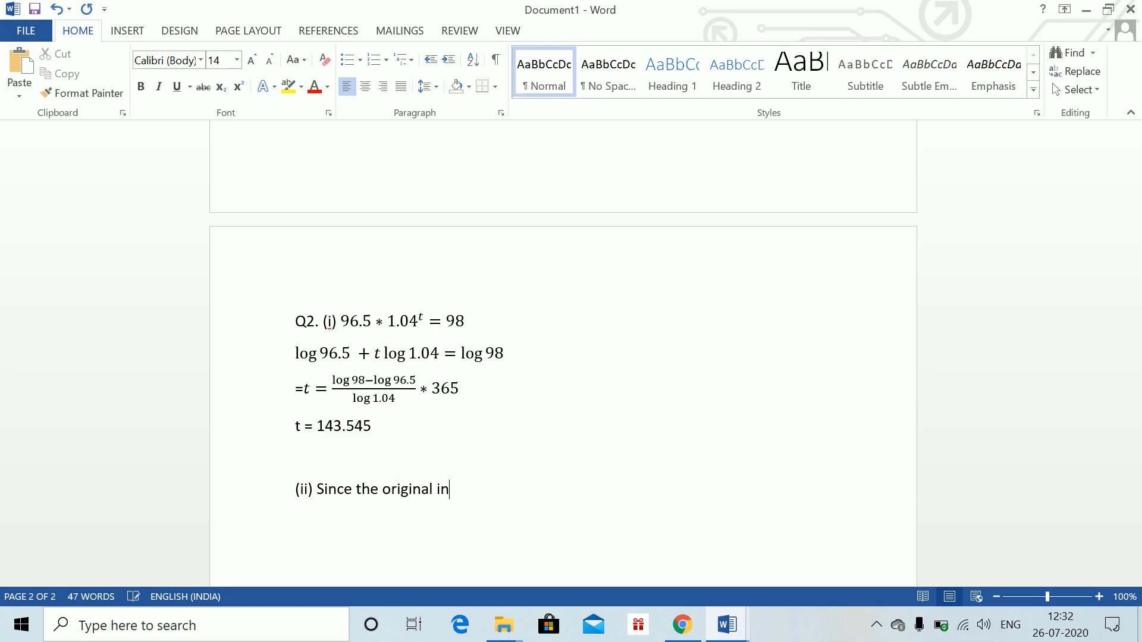
pyautogui.write('vestor held it for ')
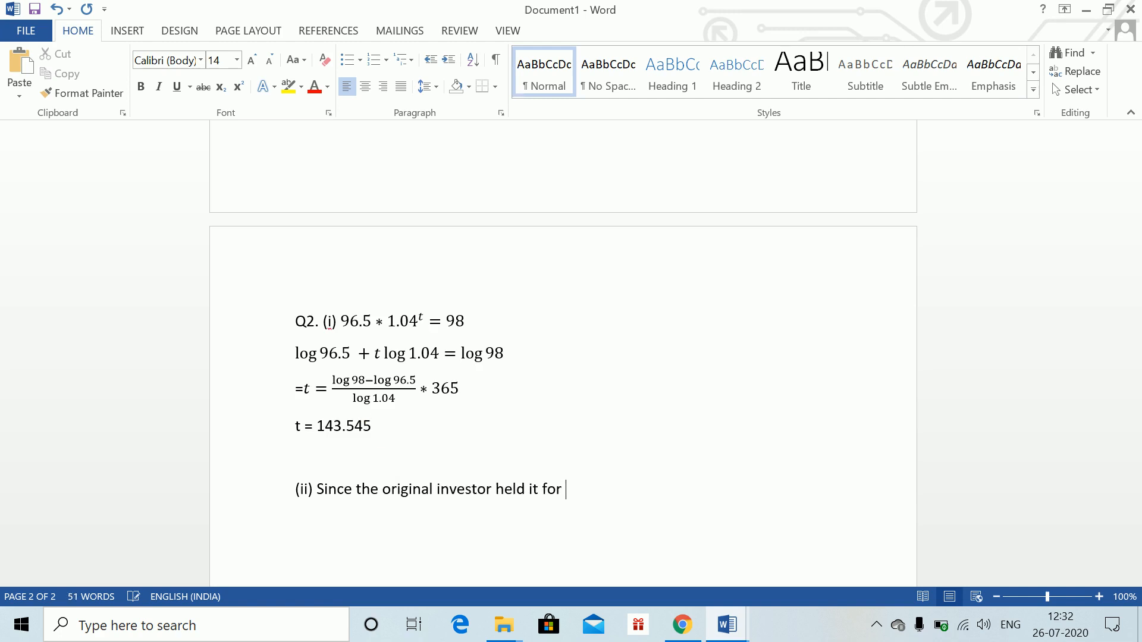
pyautogui.write('144 days, 2nd invet')
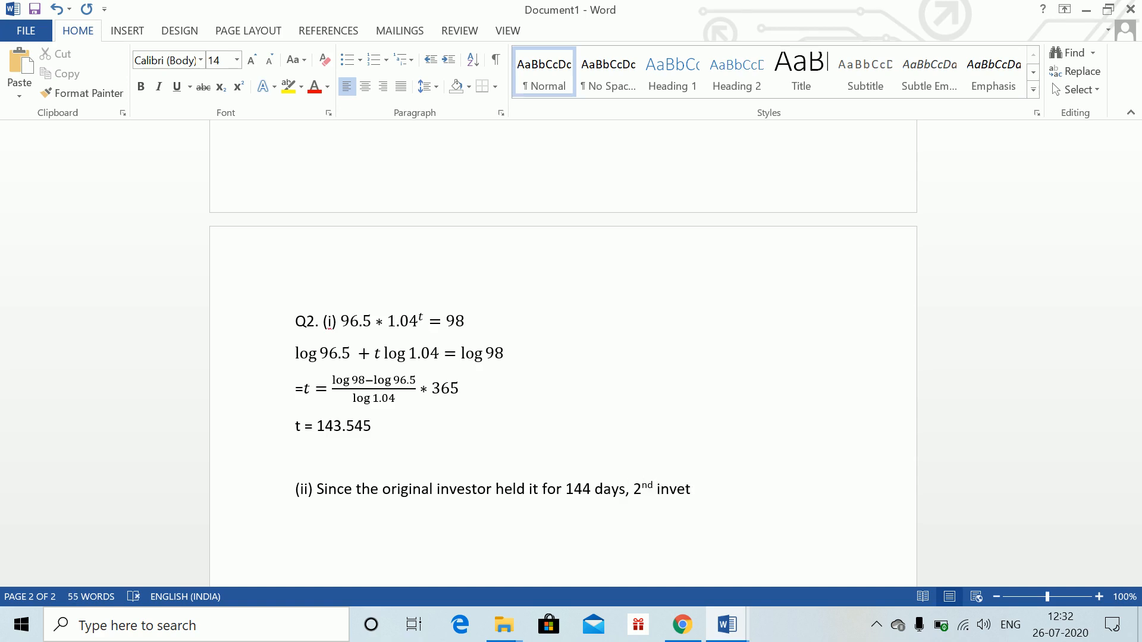
pyautogui.write('stor held ')
pyautogui.write('it for ')
pyautogui.write('(184c')
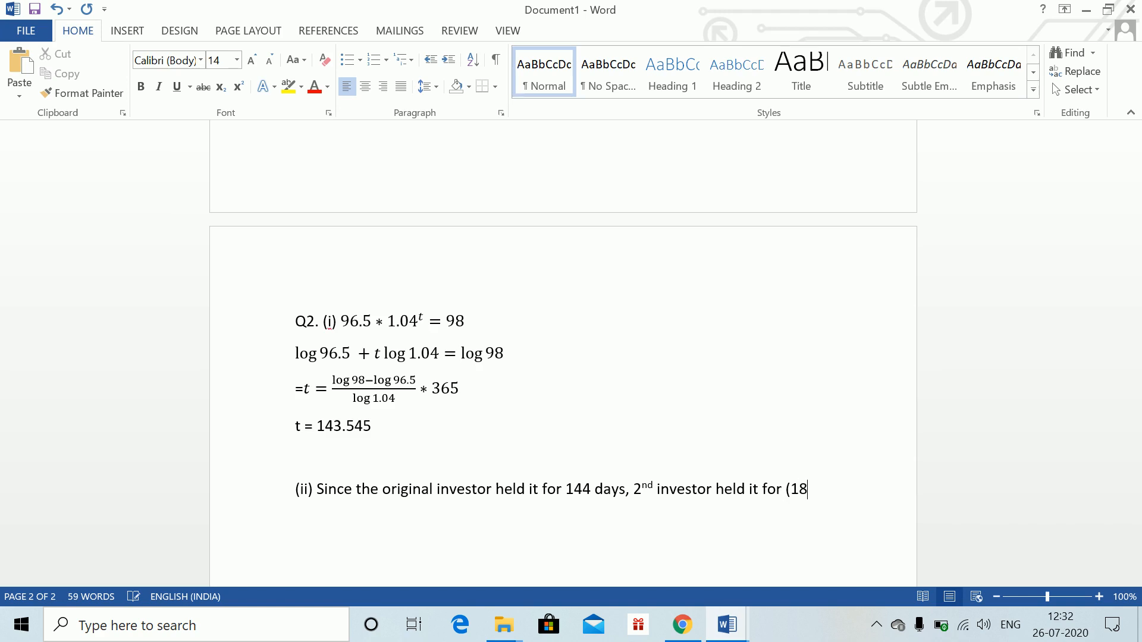
# Continue the sentence with ' days, 2nd investor held it for (182 - 1 44) = 38 days'
pyautogui.press('BackSpace')
pyautogui.press('BackSpace')
pyautogui.write('2 - 1 44) = 38 days')
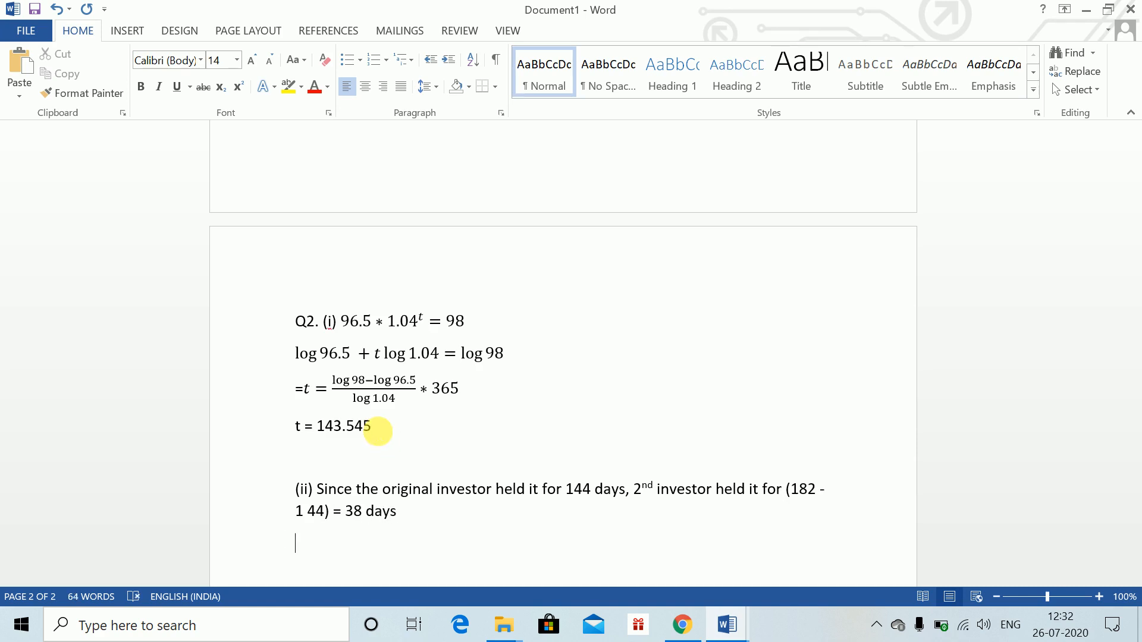
# Insert the equation 98 * (1 + 38/365 i) = 100 on the new line and leave it
pyautogui.hotkey('alt', '=')
pyautogui.write('98')
pyautogui.write('*')
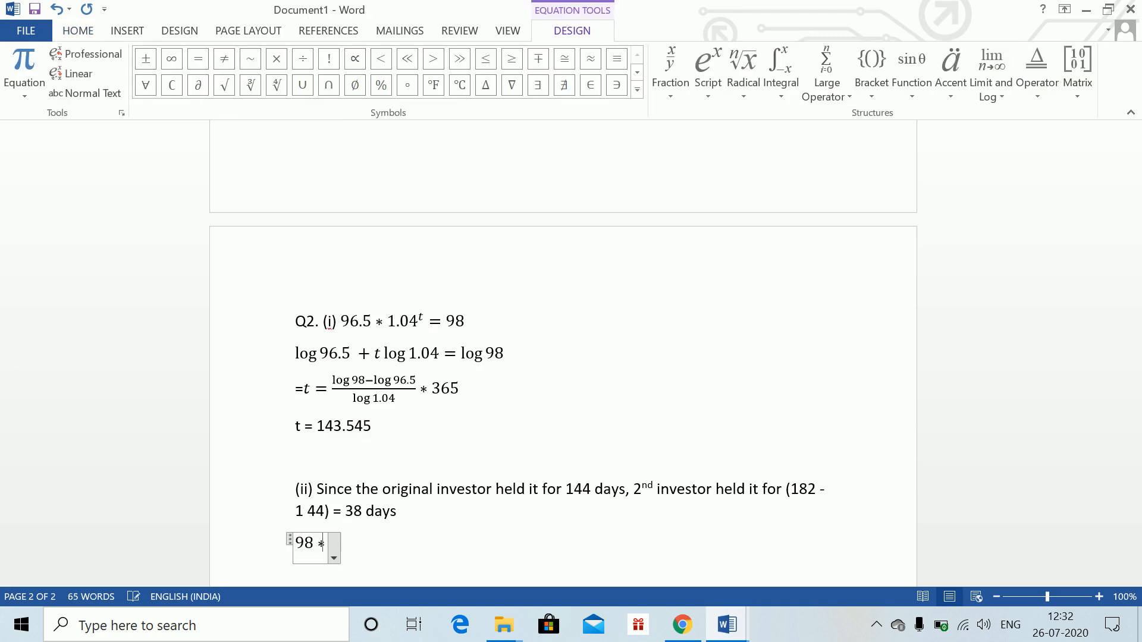
pyautogui.write('(1+')
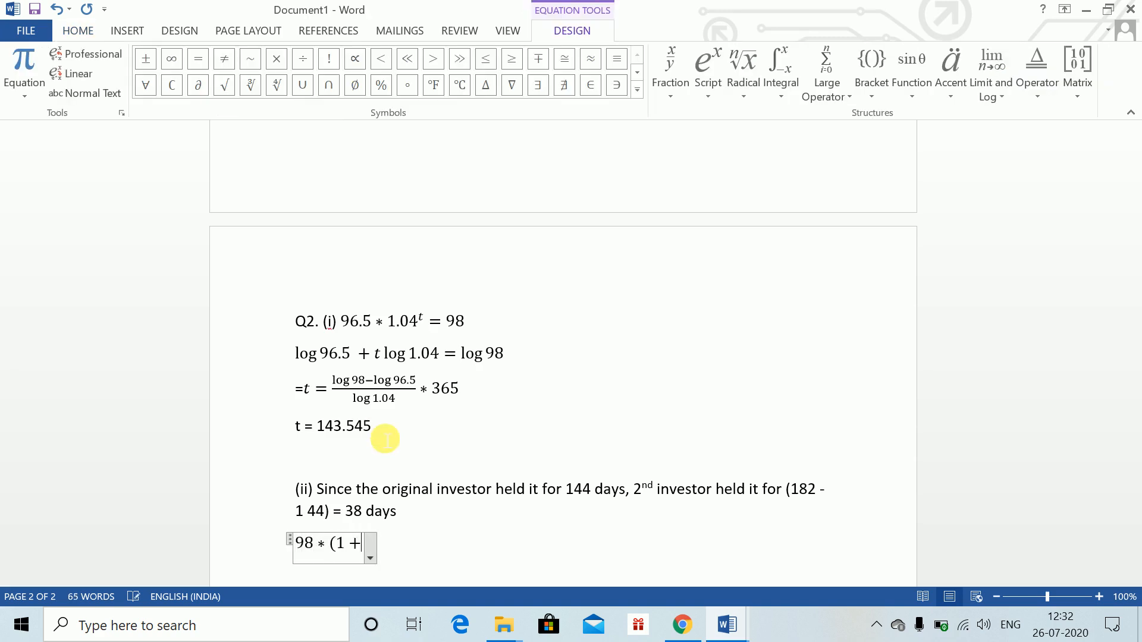
pyautogui.write('38/3')
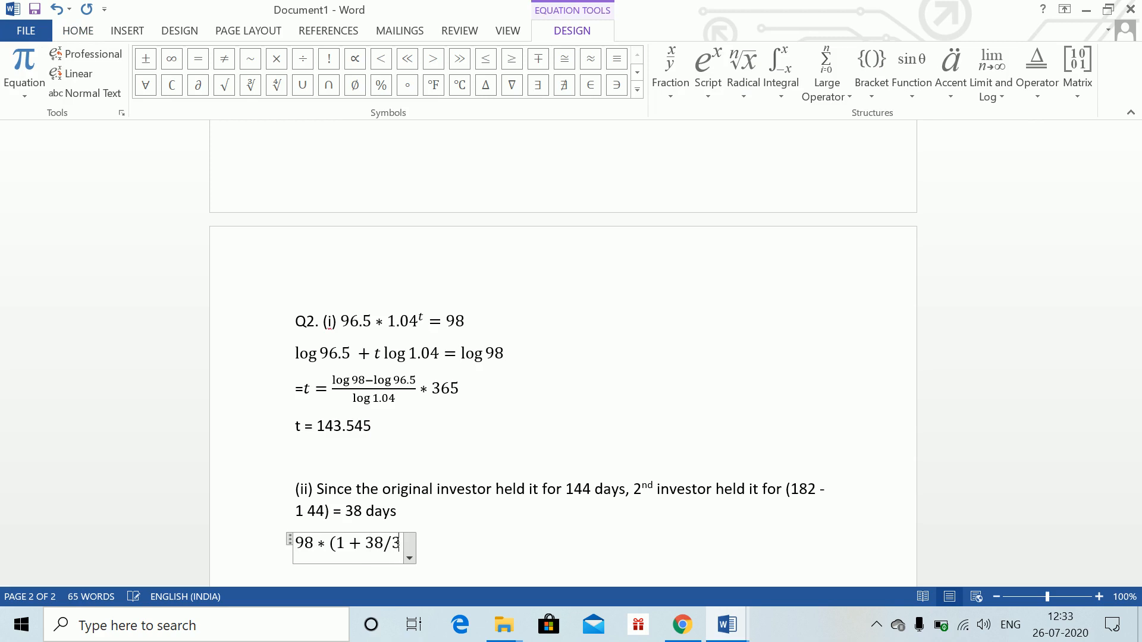
pyautogui.write('65 i) =')
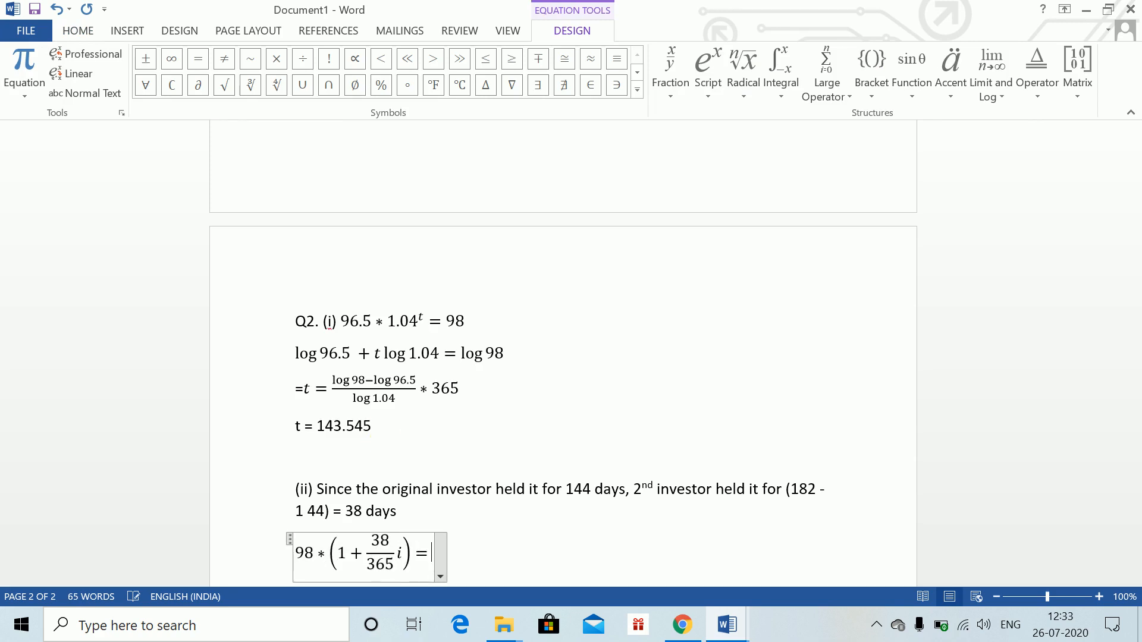
pyautogui.write('100')
pyautogui.press('Return')
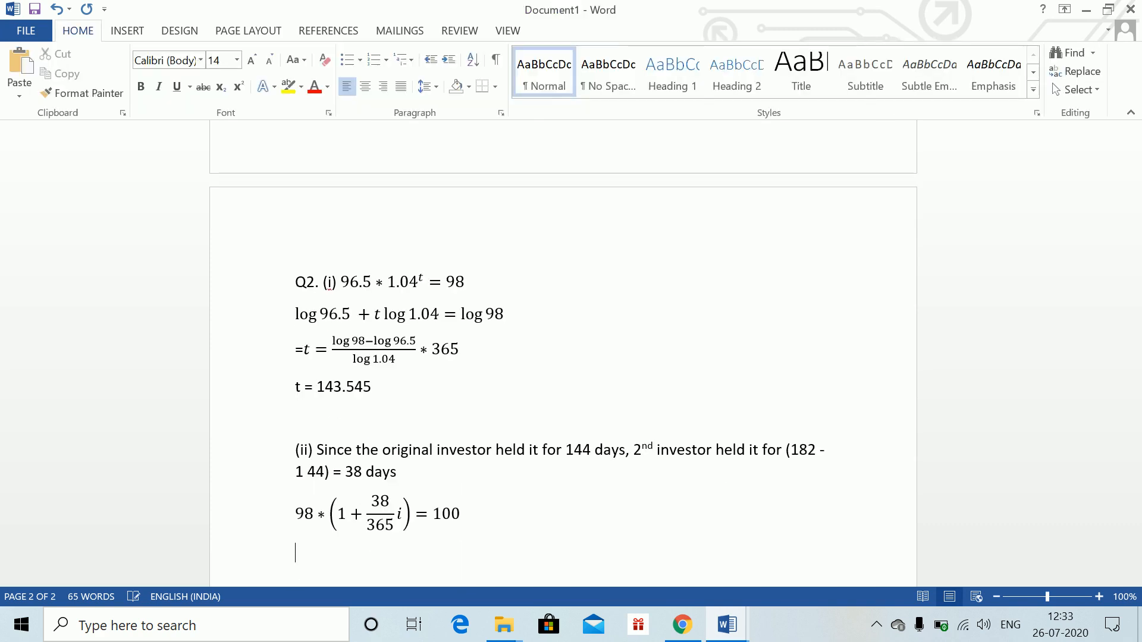
# Insert a new equation beginning i = (100/98 − 1) with the fraction built automatically
pyautogui.hotkey('alt', '=')
pyautogui.write('i')
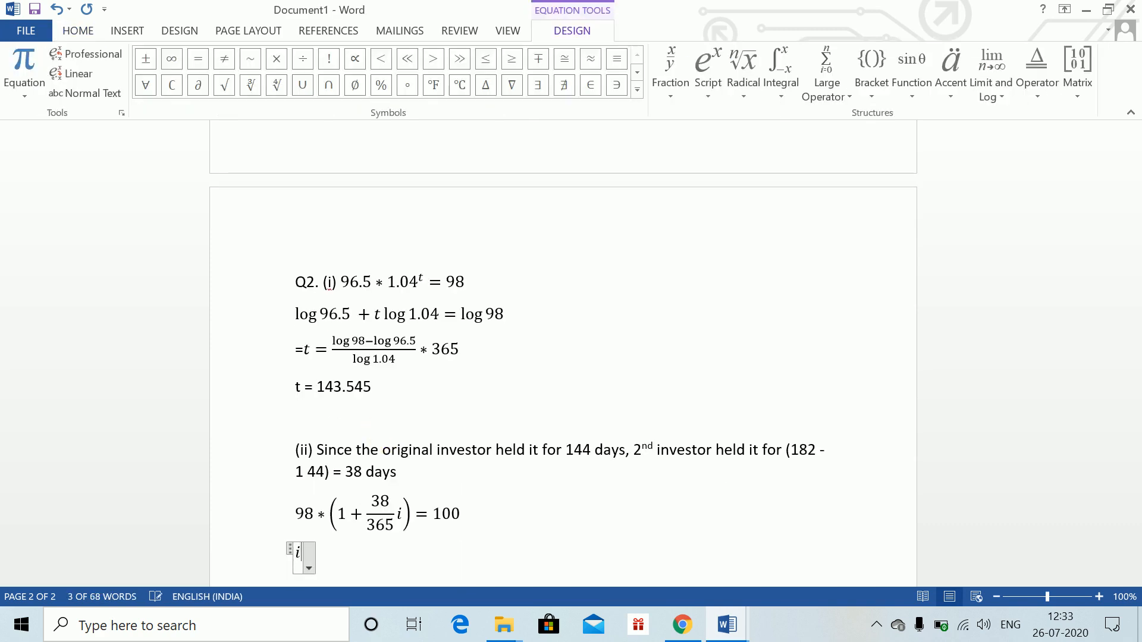
pyautogui.write(' = (100')
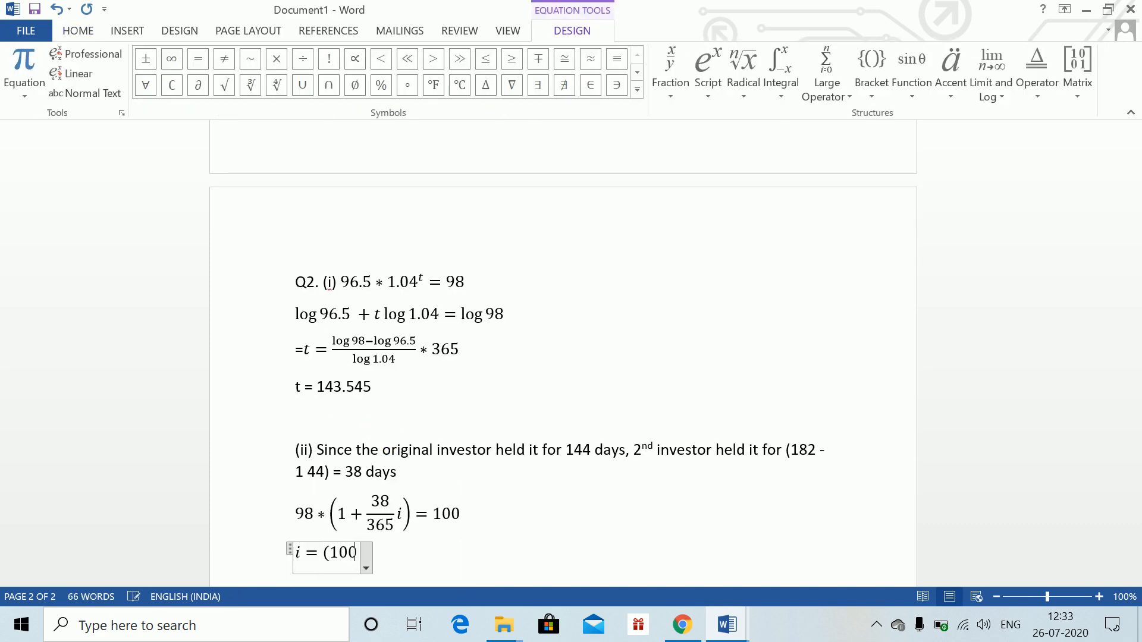
pyautogui.write('/90')
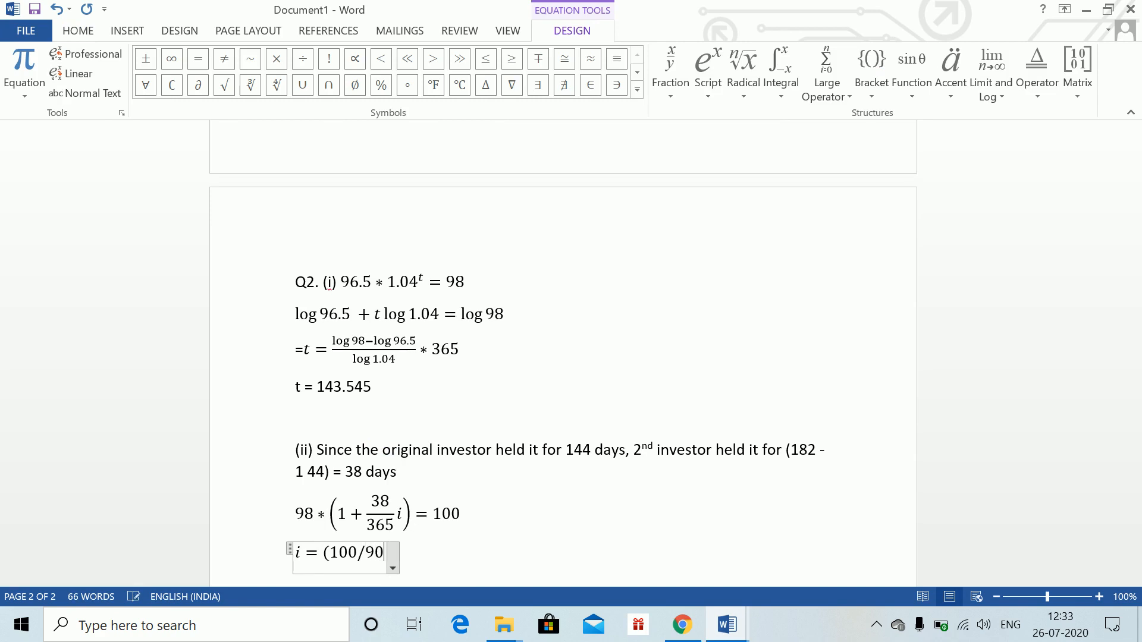
pyautogui.press('BackSpace')
pyautogui.write('8 ')
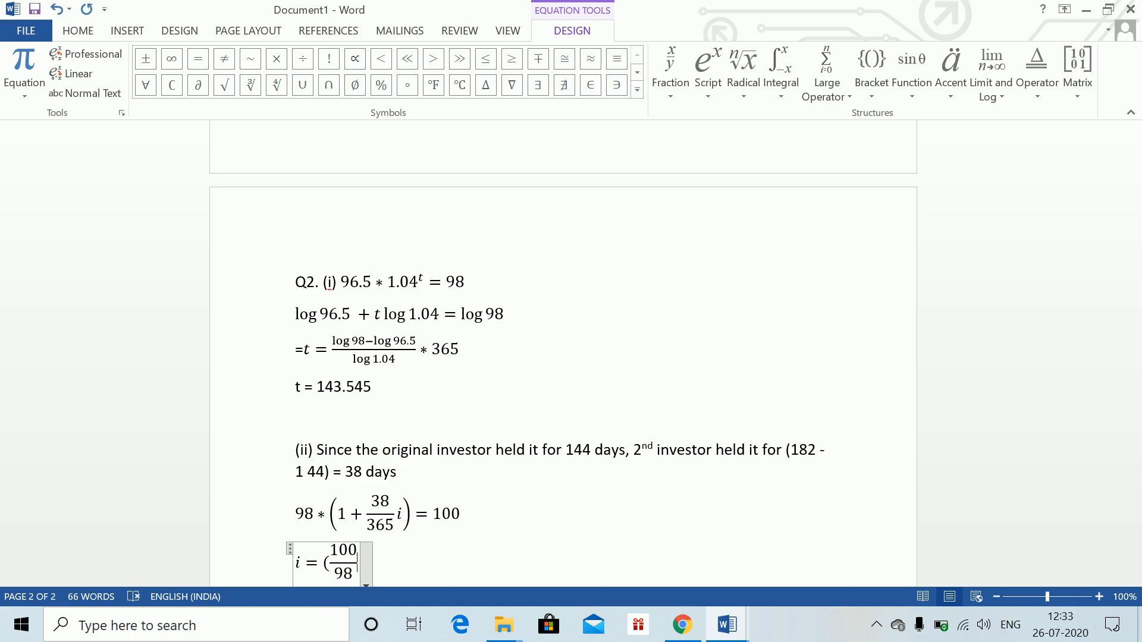
pyautogui.write('-1)')
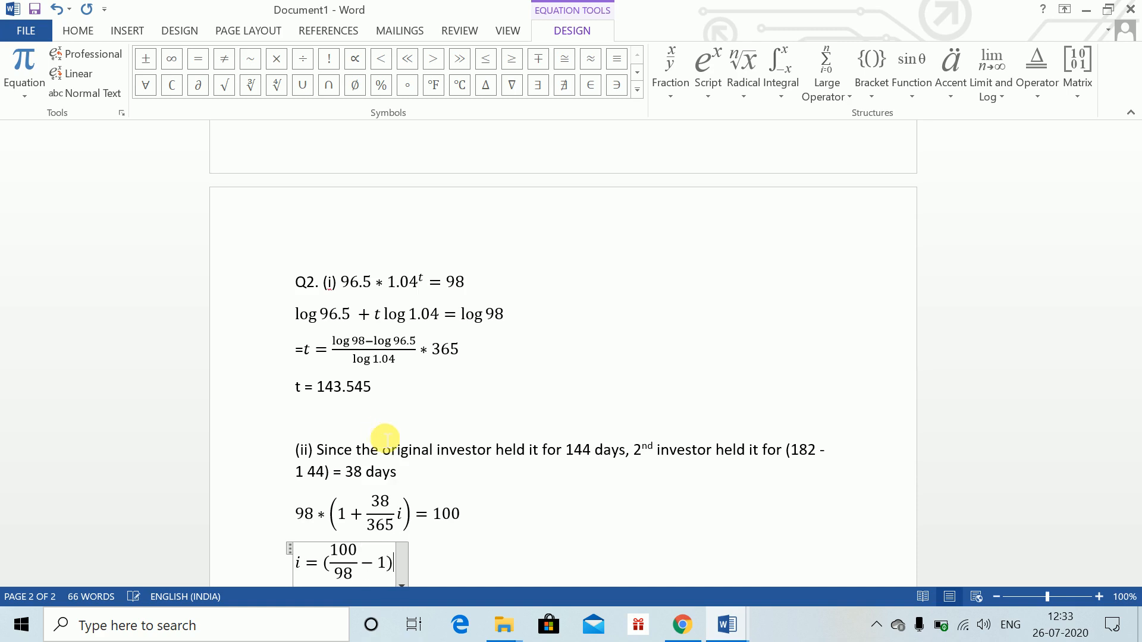
pyautogui.write('*')
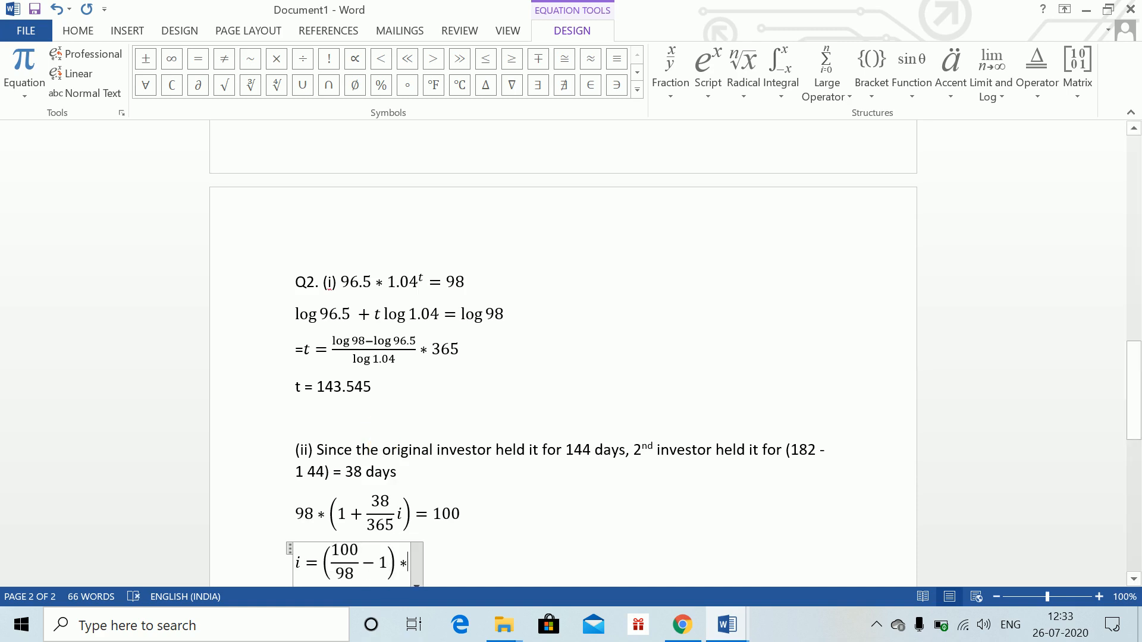
pyautogui.write('365/38')
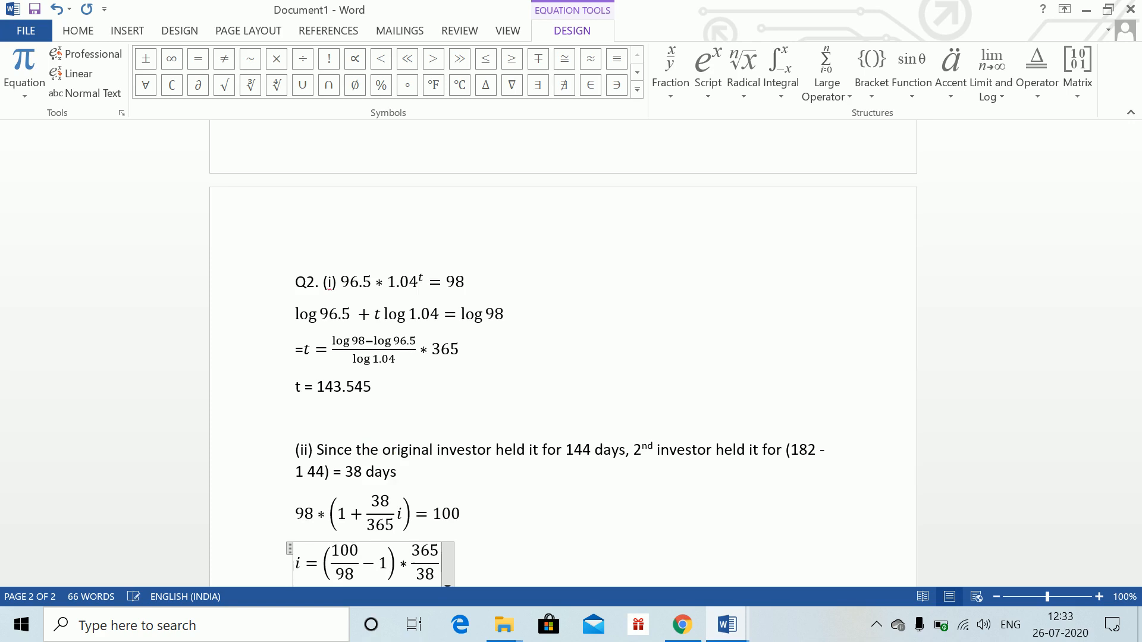
# Extend the equation with * 365/38 = 19.603% and leave it
pyautogui.click(382, 447)
pyautogui.press('Left')
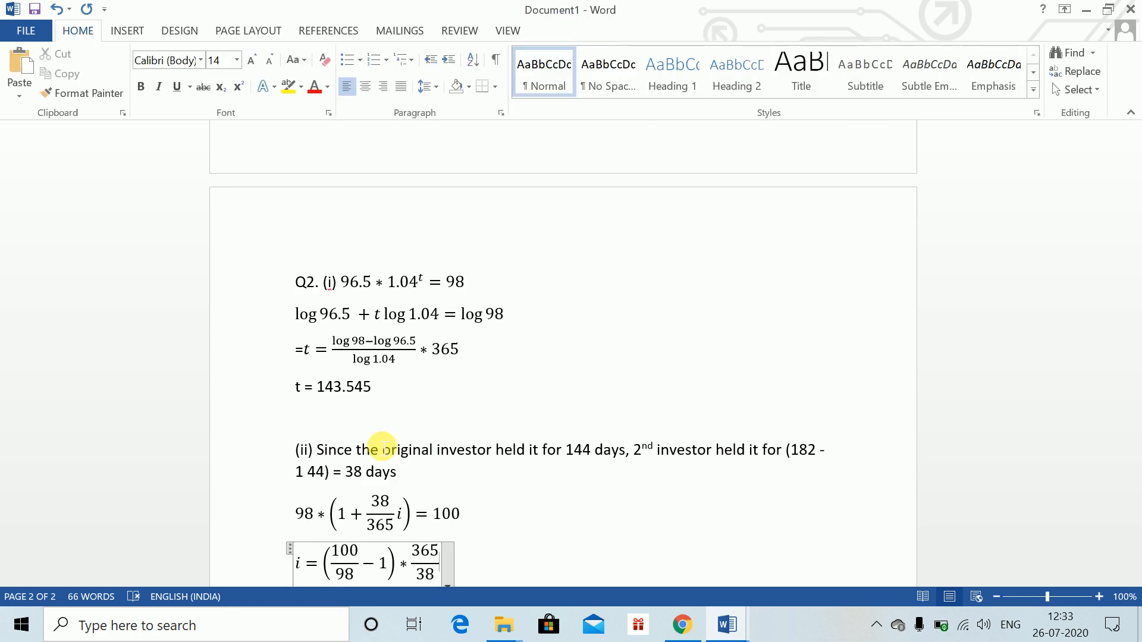
pyautogui.write('= ')
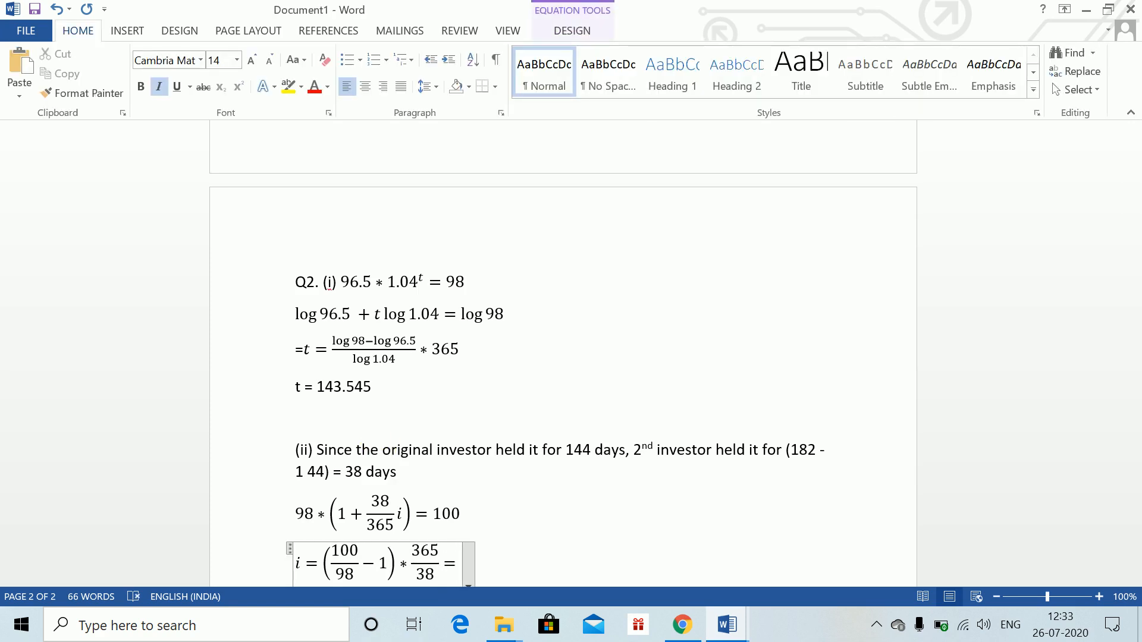
pyautogui.write('19.603')
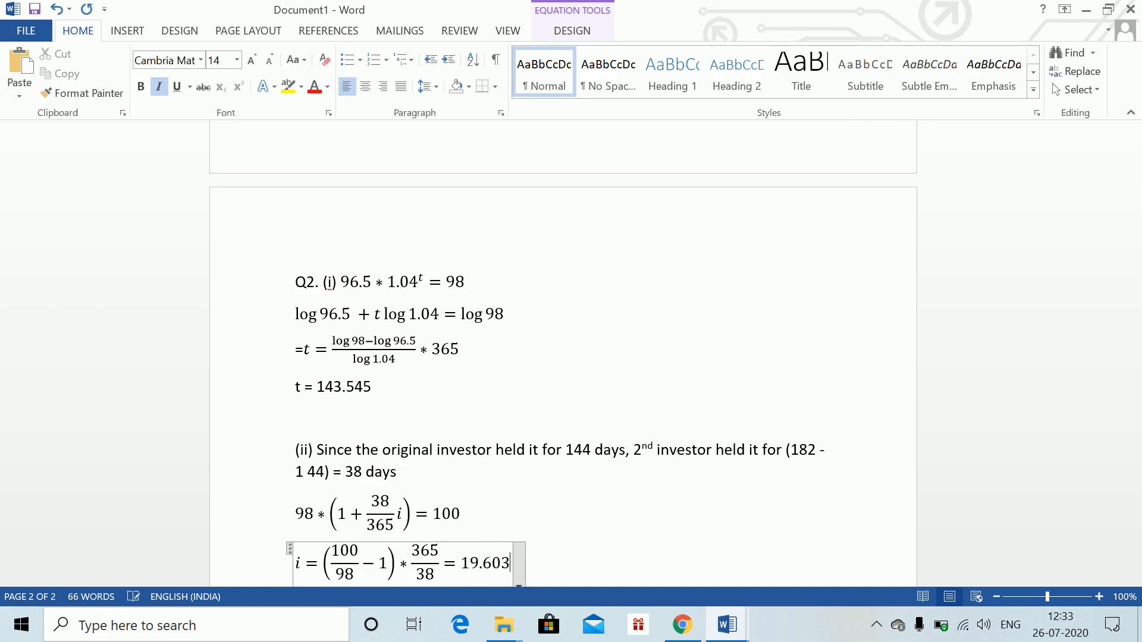
pyautogui.write('%')
pyautogui.press('Return')
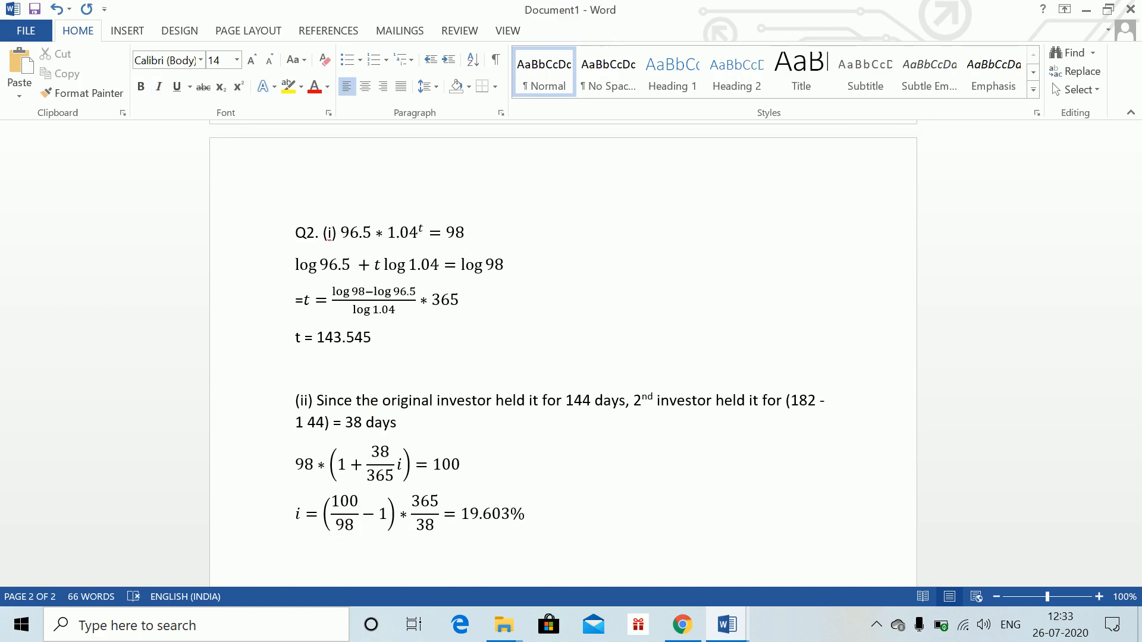
# Type the label (iii) on the next line, checking part (iii) in the Word Class 1 document
pyautogui.write('(iii)')
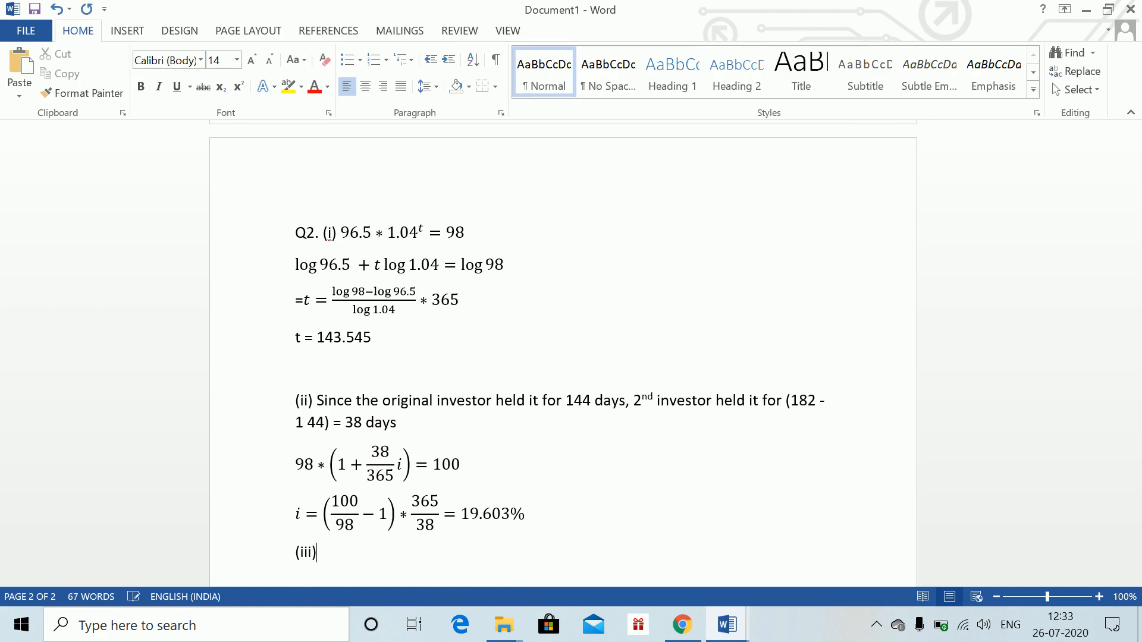
pyautogui.hotkey('alt', 'Tab')
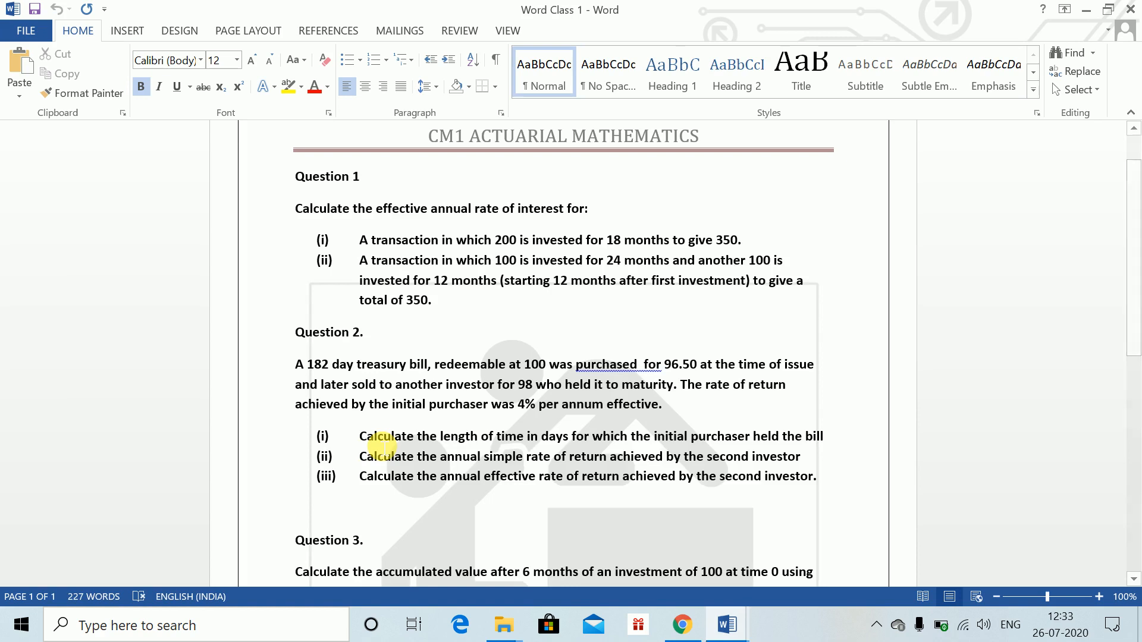
pyautogui.hotkey('alt', 'Tab')
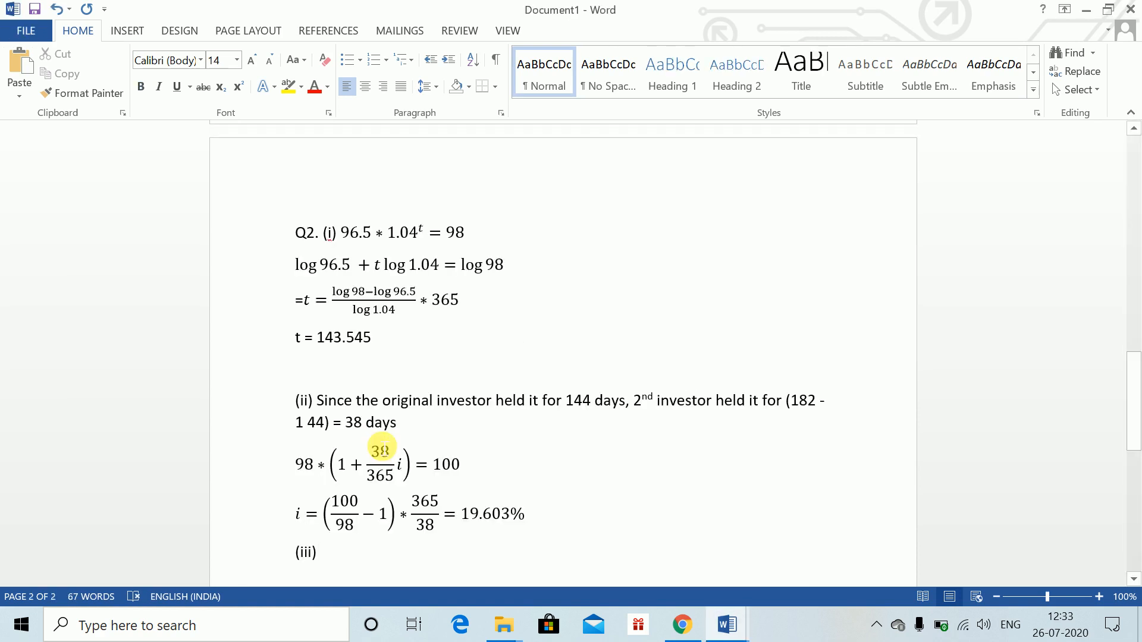
# Insert the equation 98 * (1 + i)^(38/365) = 100 after (iii) and leave it
pyautogui.hotkey('alt', '=')
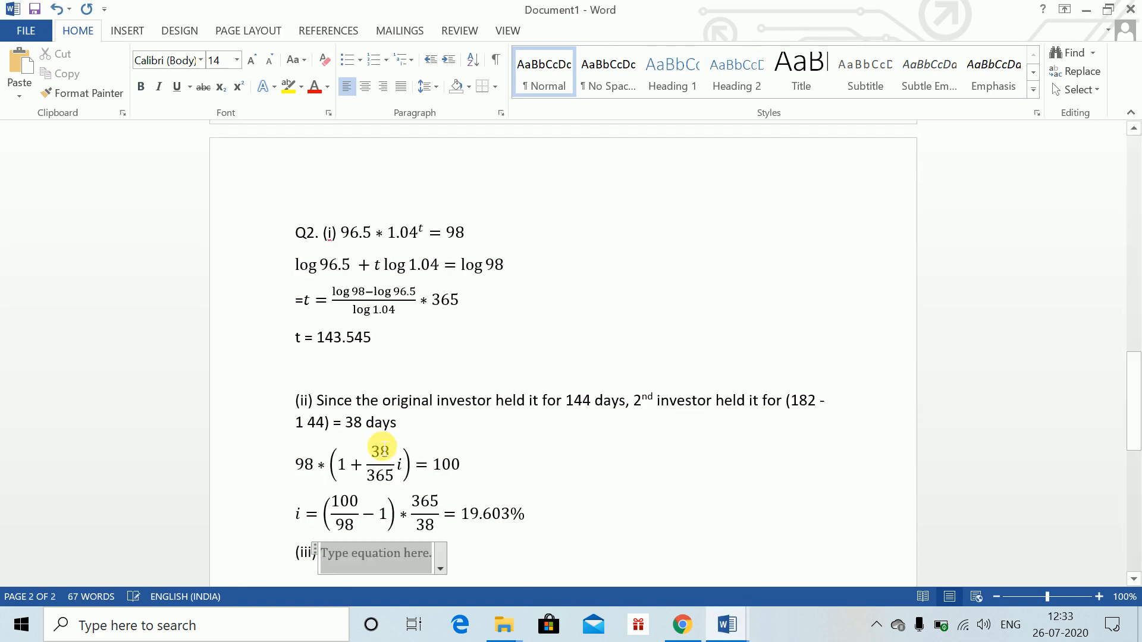
pyautogui.write('98*')
pyautogui.write('(1')
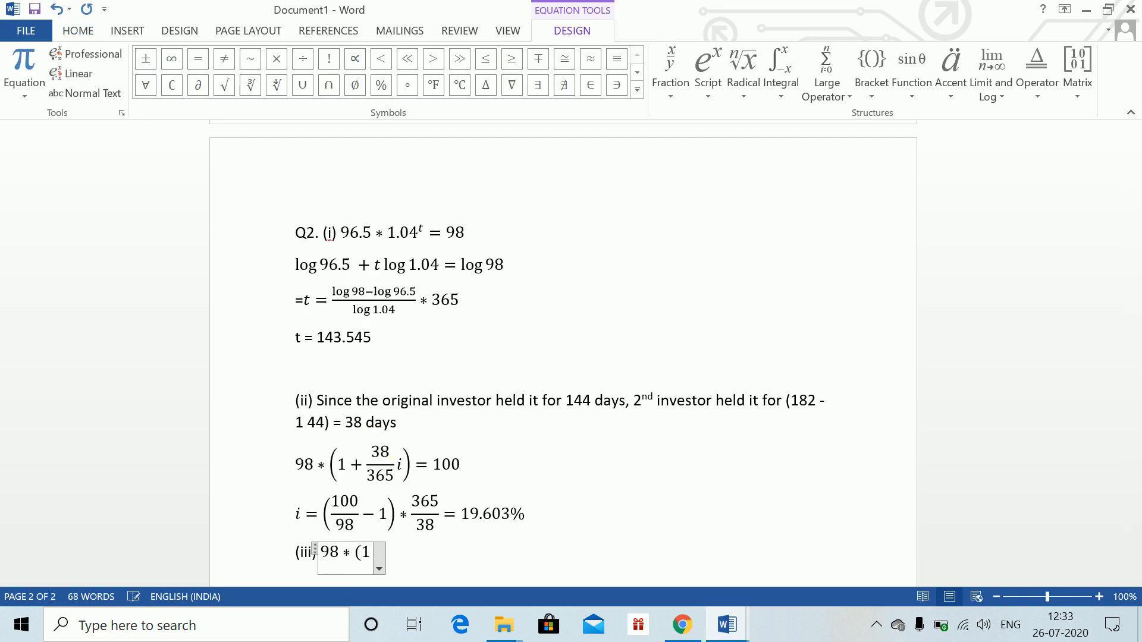
pyautogui.write('+i)^')
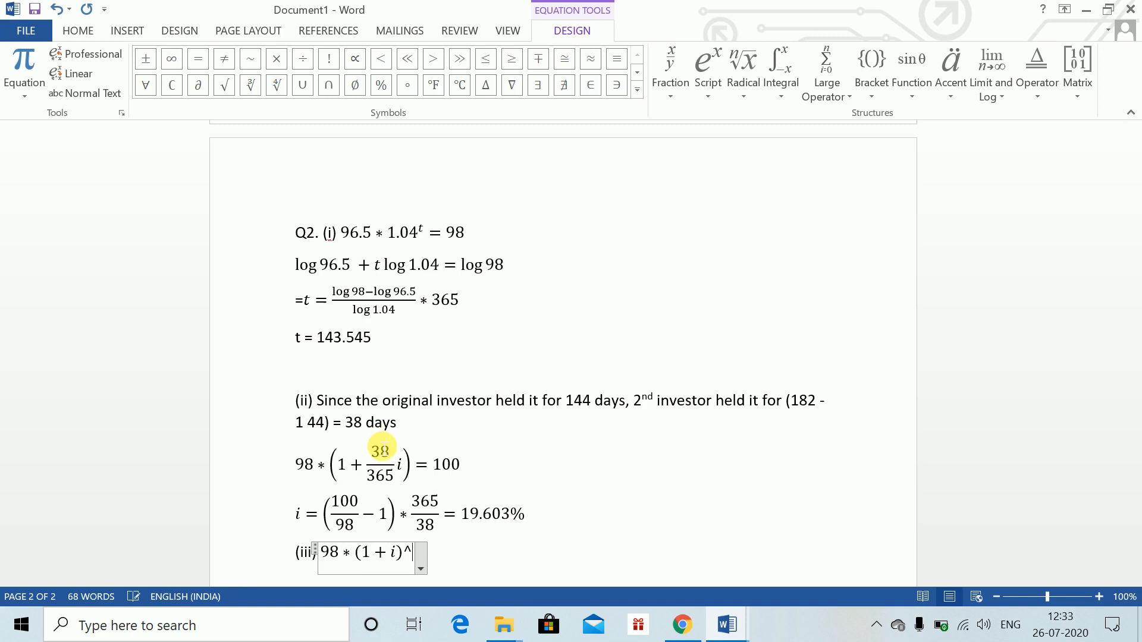
pyautogui.write('(')
pyautogui.write('3')
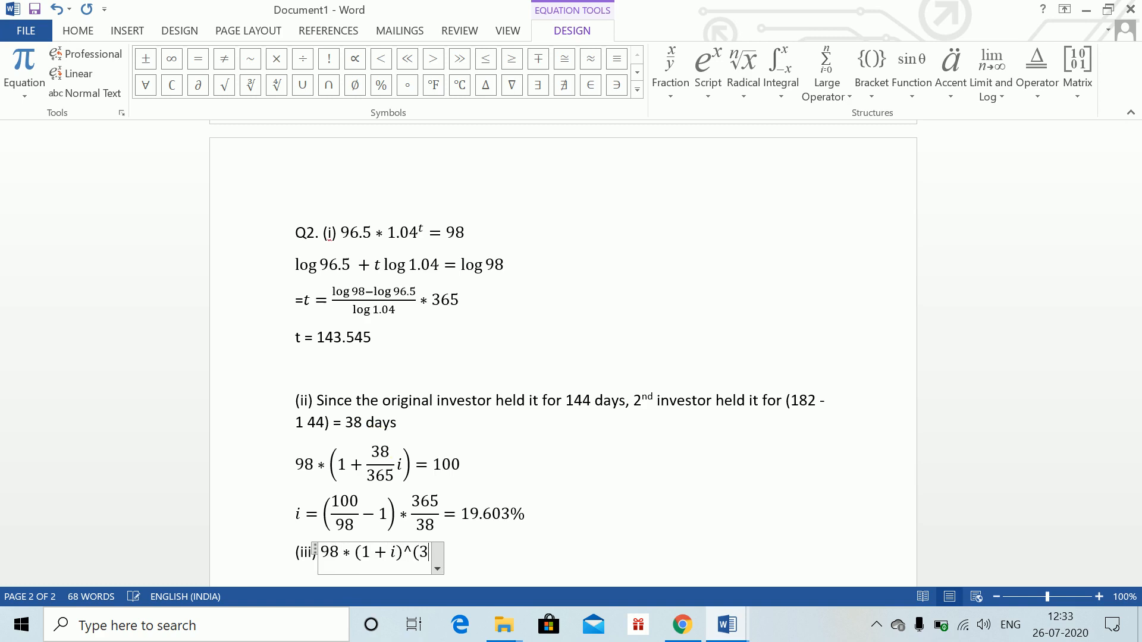
pyautogui.write('8/365')
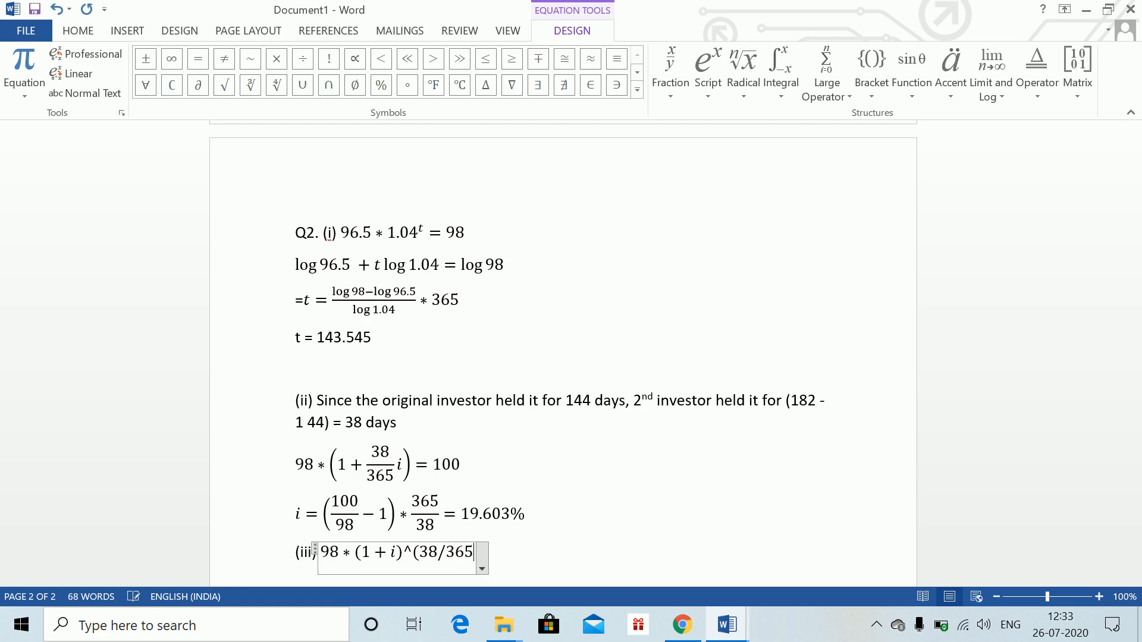
pyautogui.write(') =100')
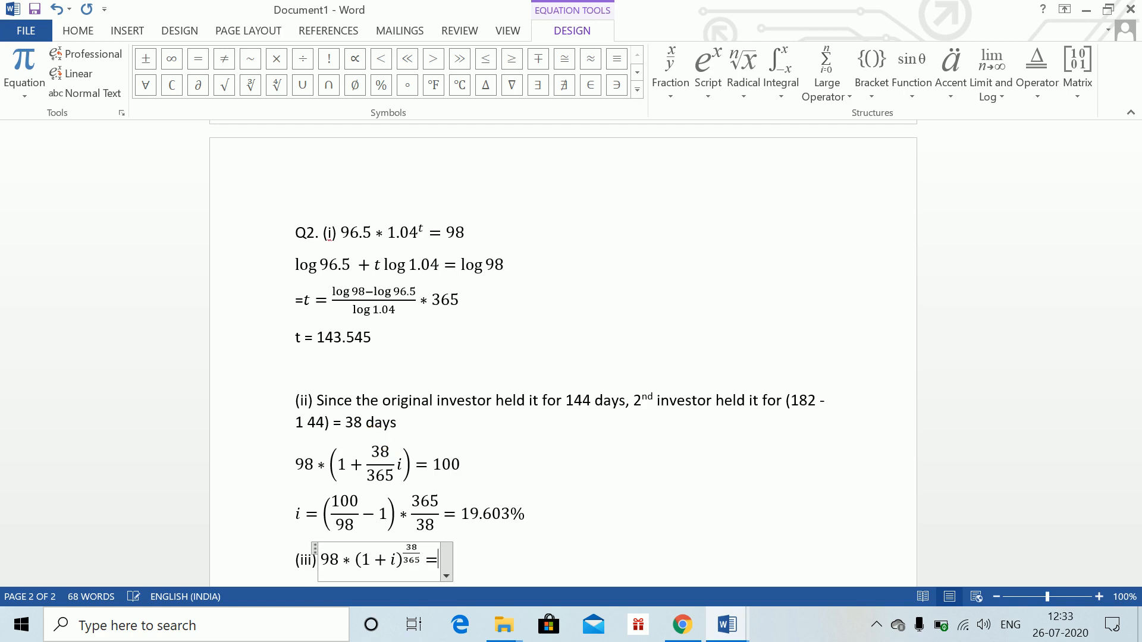
pyautogui.press('Return')
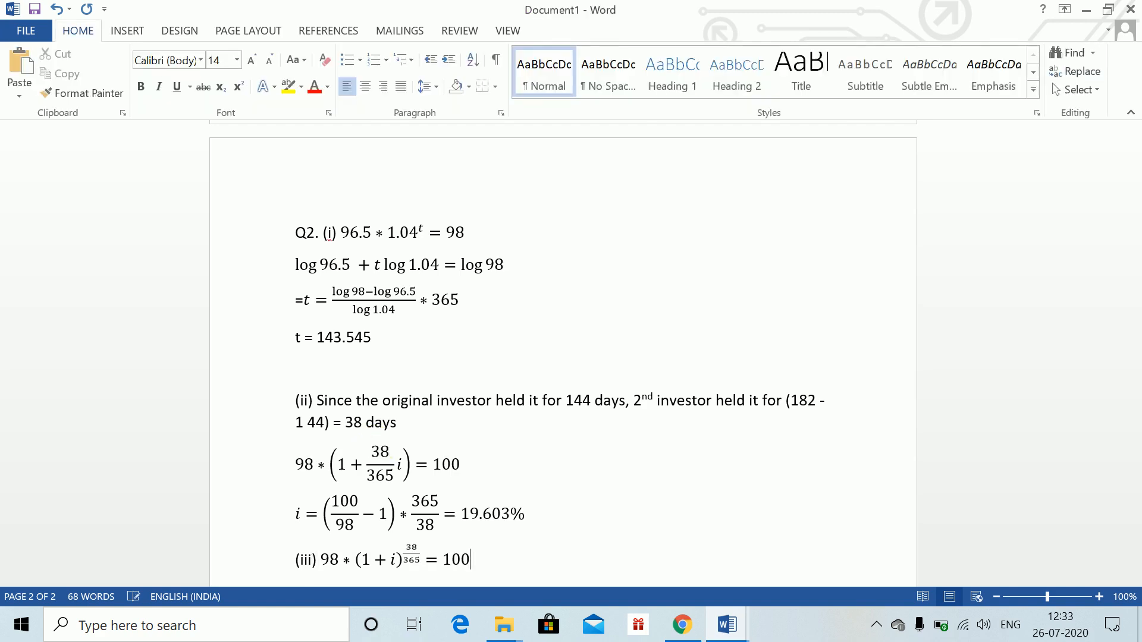
# Insert the equation i = (100/98)^(365/38) − 1 = 21.42% on a new line and leave it
pyautogui.hotkey('alt', '=')
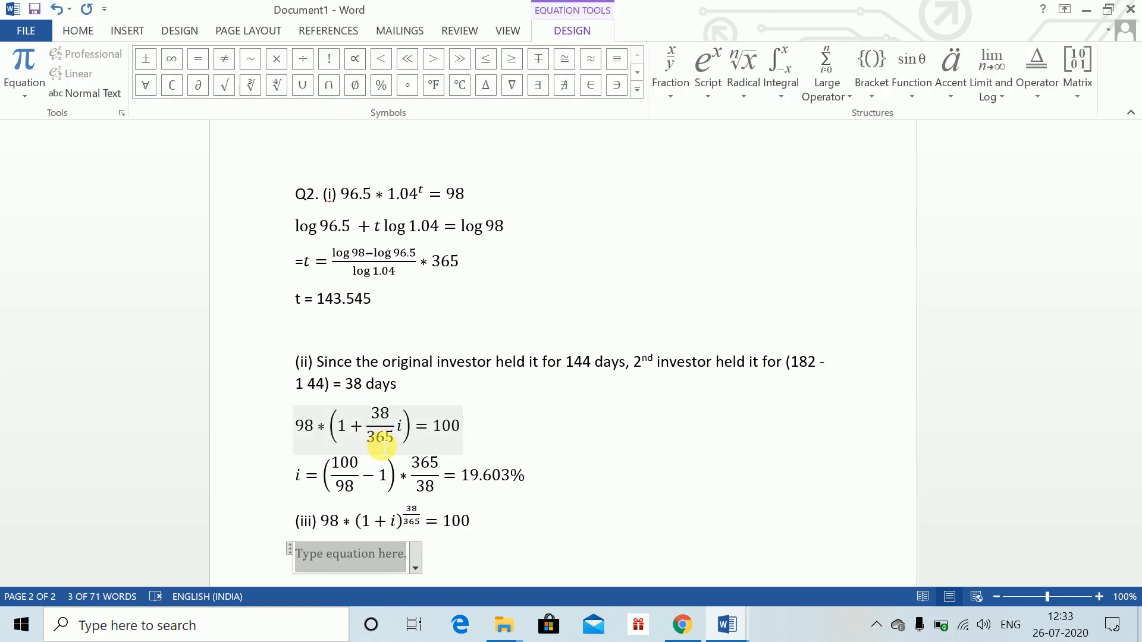
pyautogui.write('i=(1')
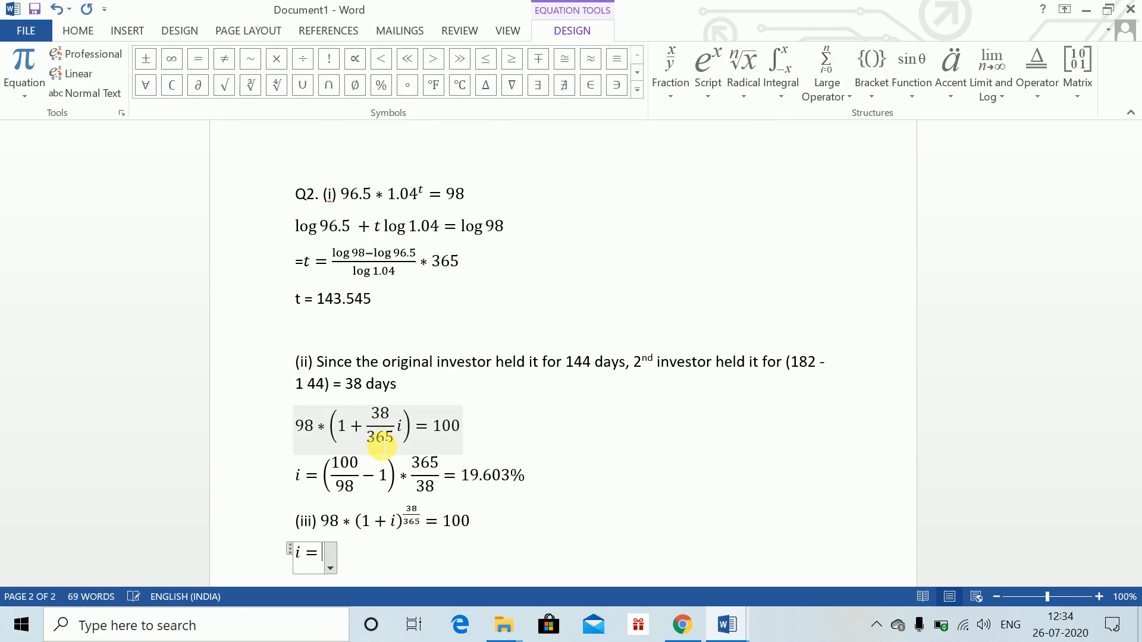
pyautogui.write('00/98')
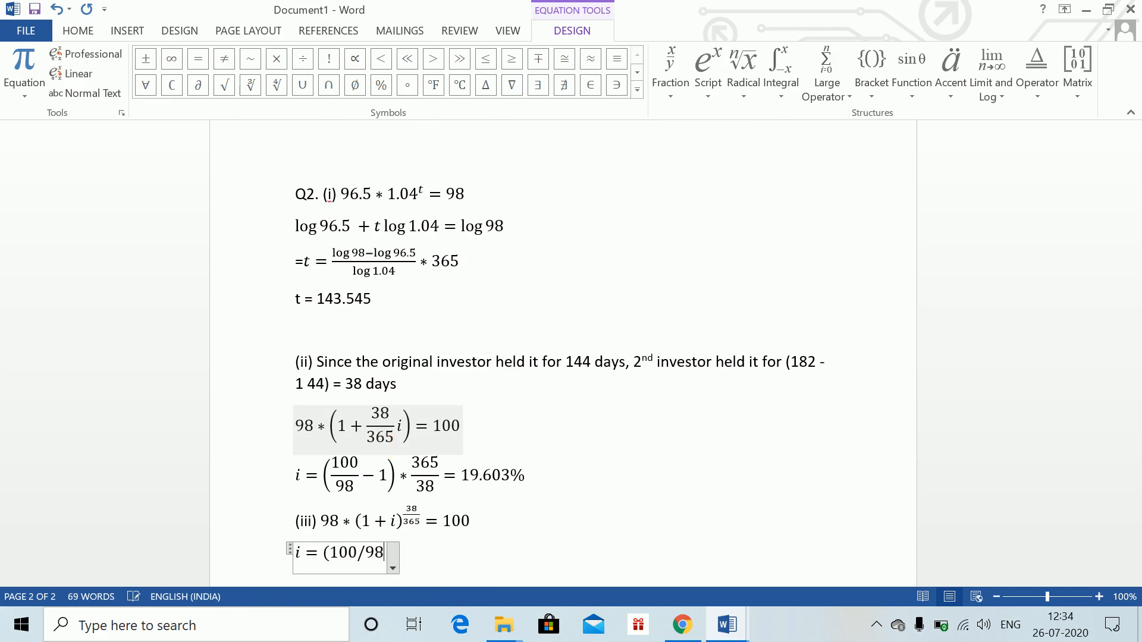
pyautogui.write(')^')
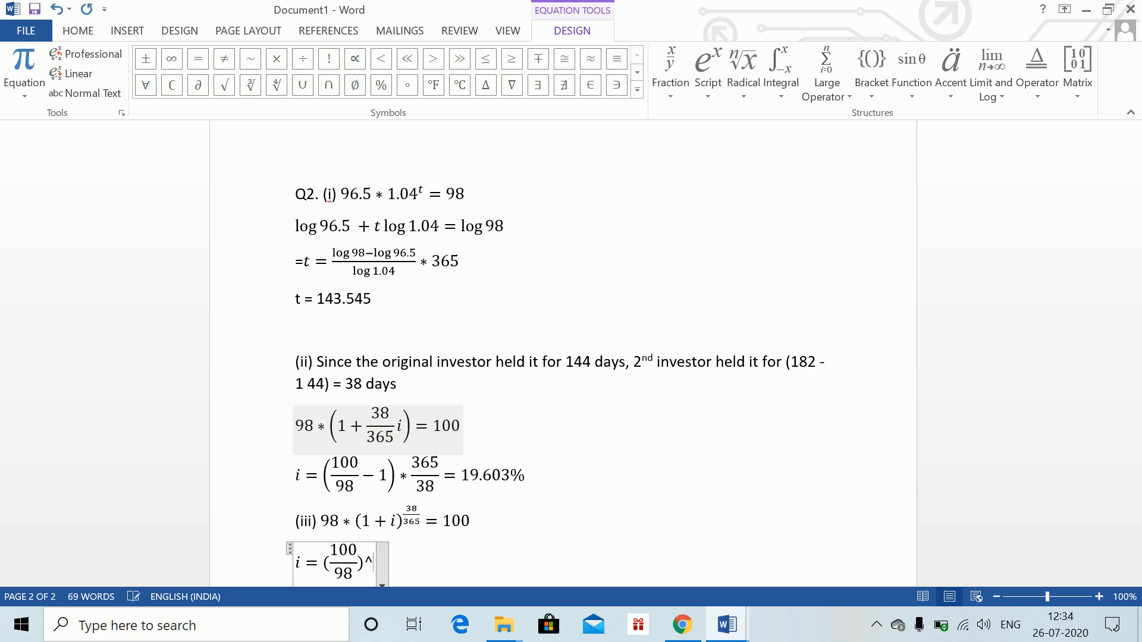
pyautogui.write('(365/')
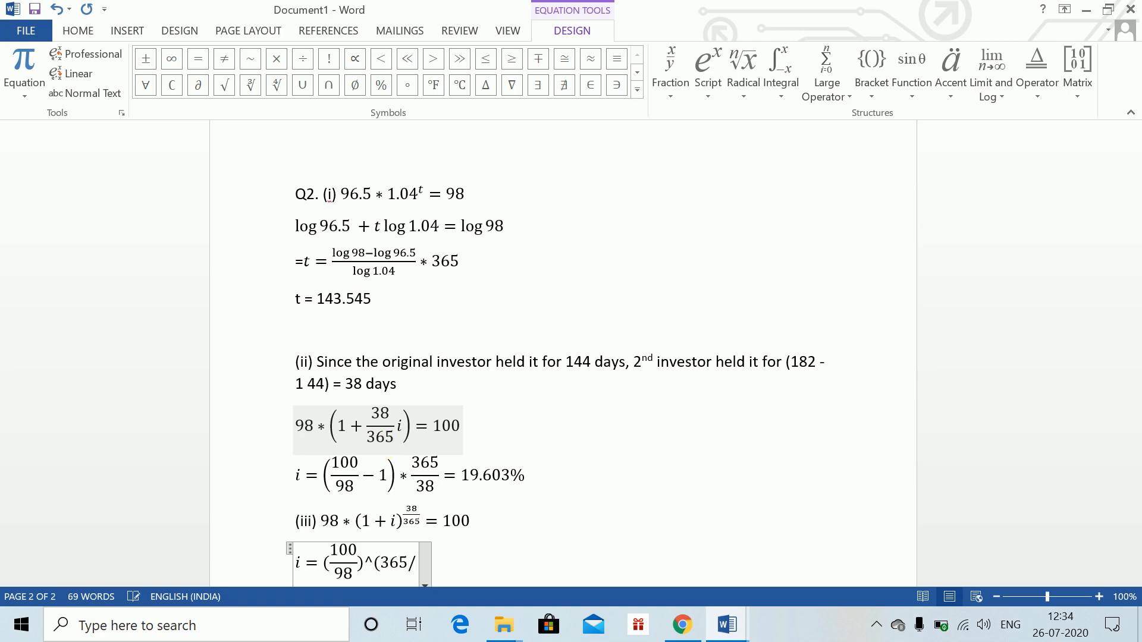
pyautogui.write('38) ')
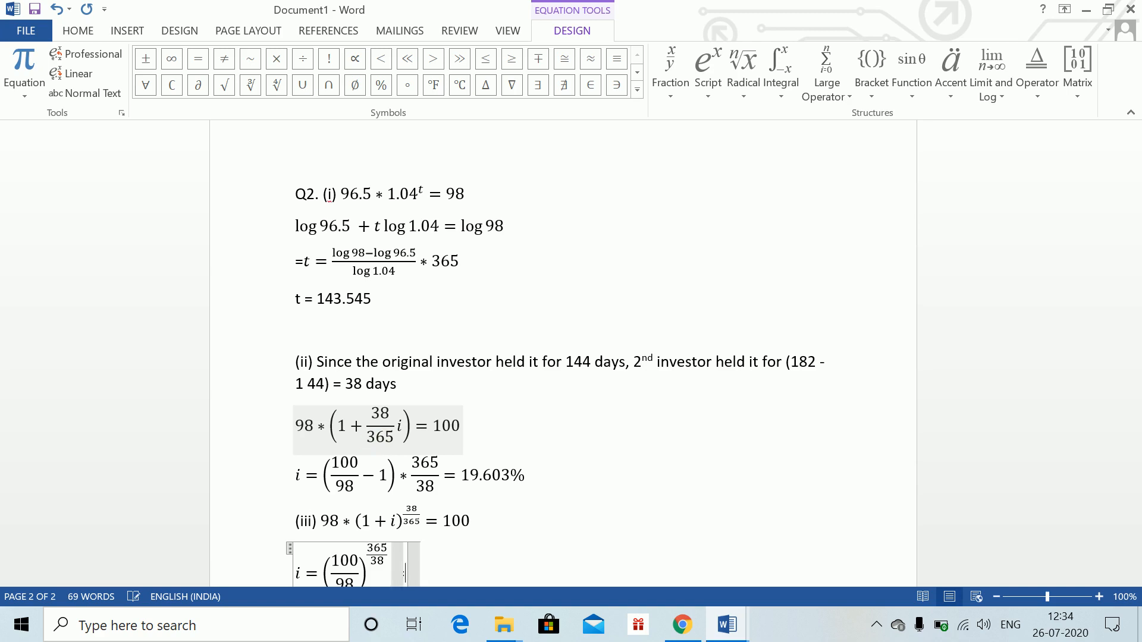
pyautogui.write('-1=')
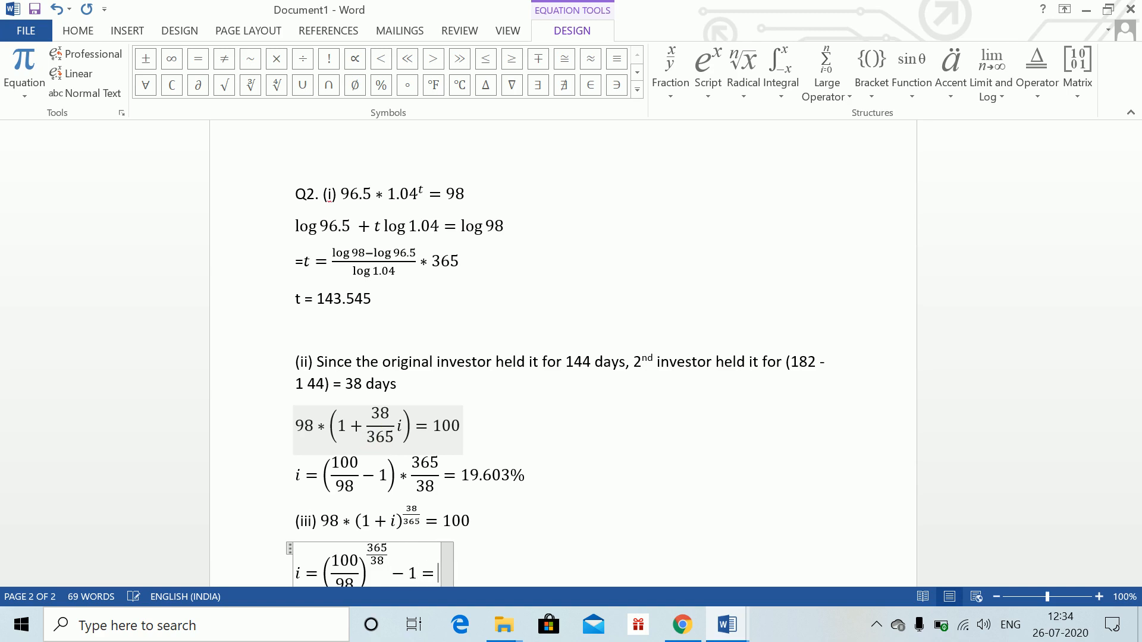
pyautogui.write('21.')
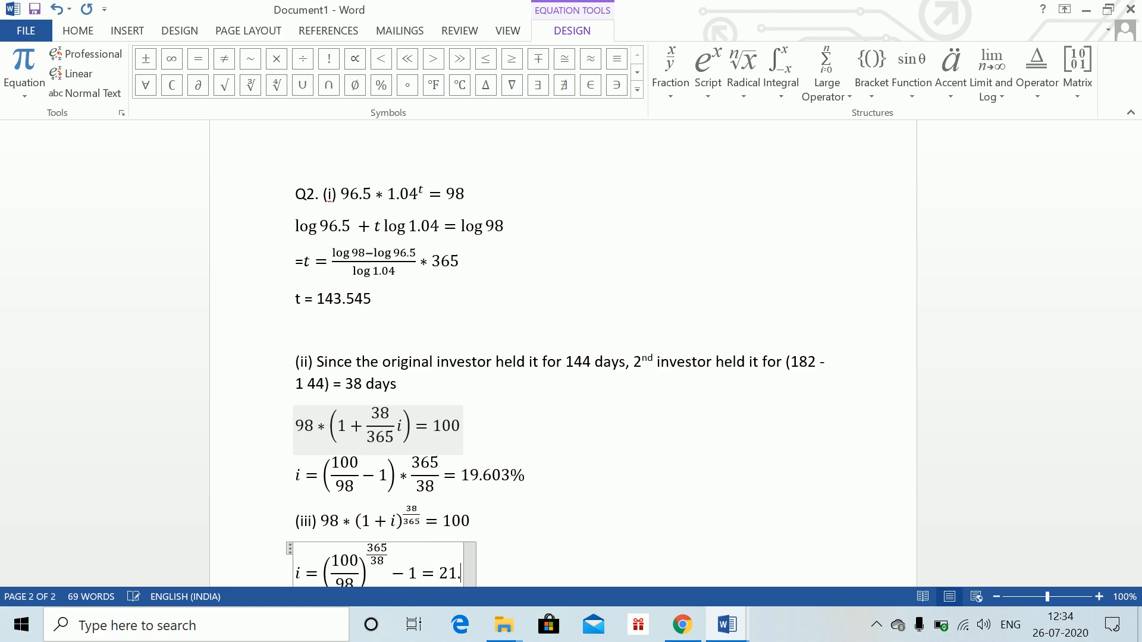
pyautogui.write('42%')
pyautogui.press('Return')
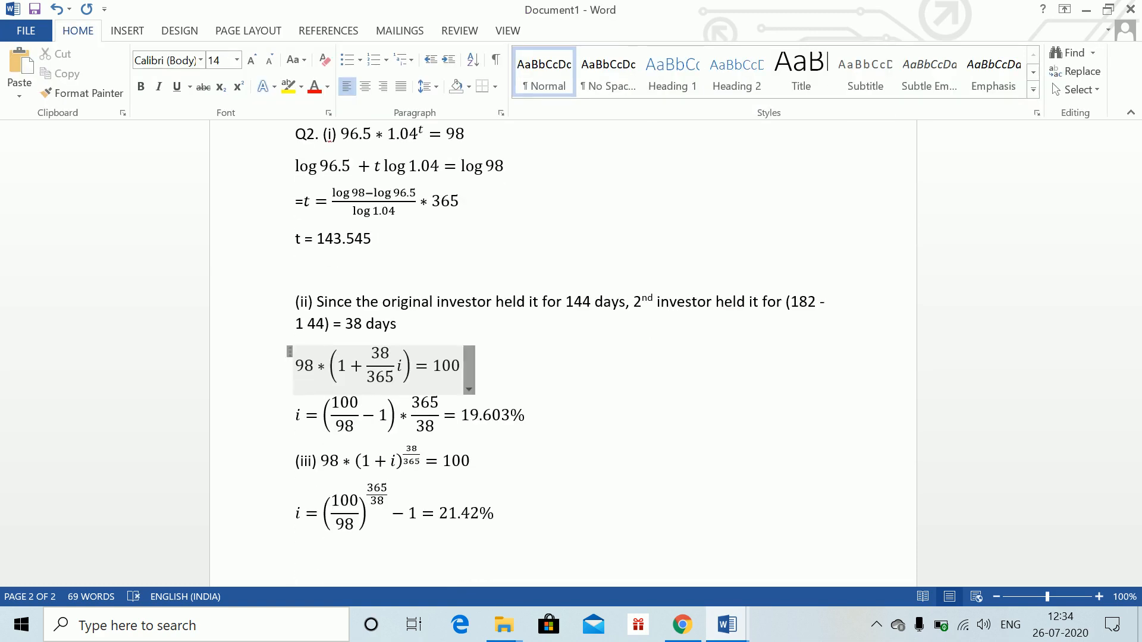
# Review Question 3 and its parts in the Word Class 1 document before returning to the answer document
pyautogui.hotkey('alt', 'Tab')
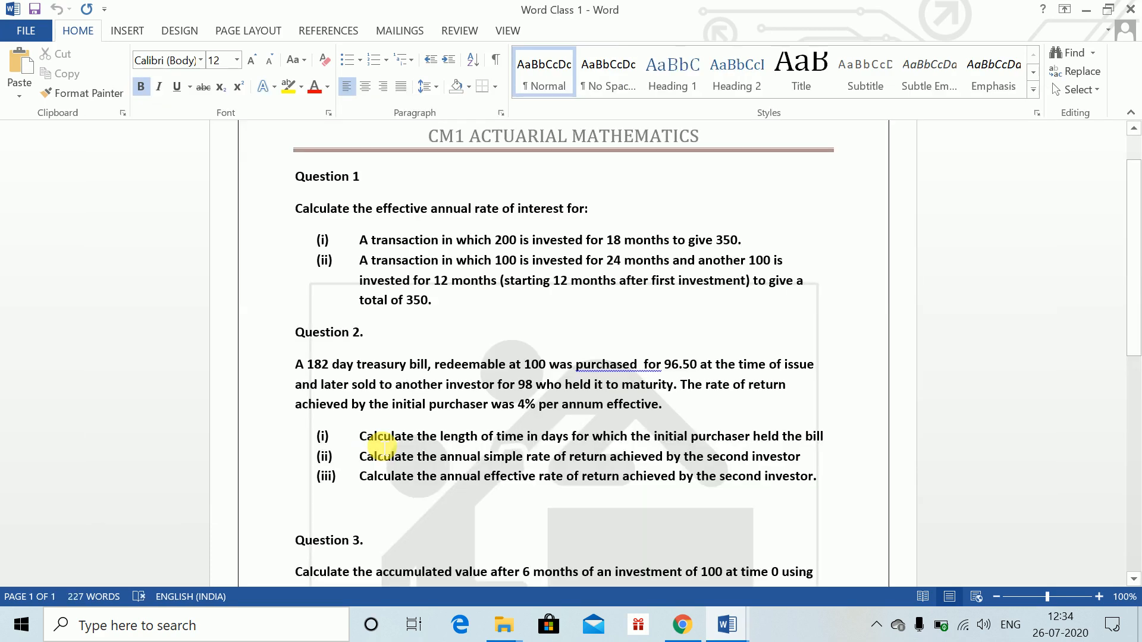
pyautogui.hotkey('alt', 'Tab')
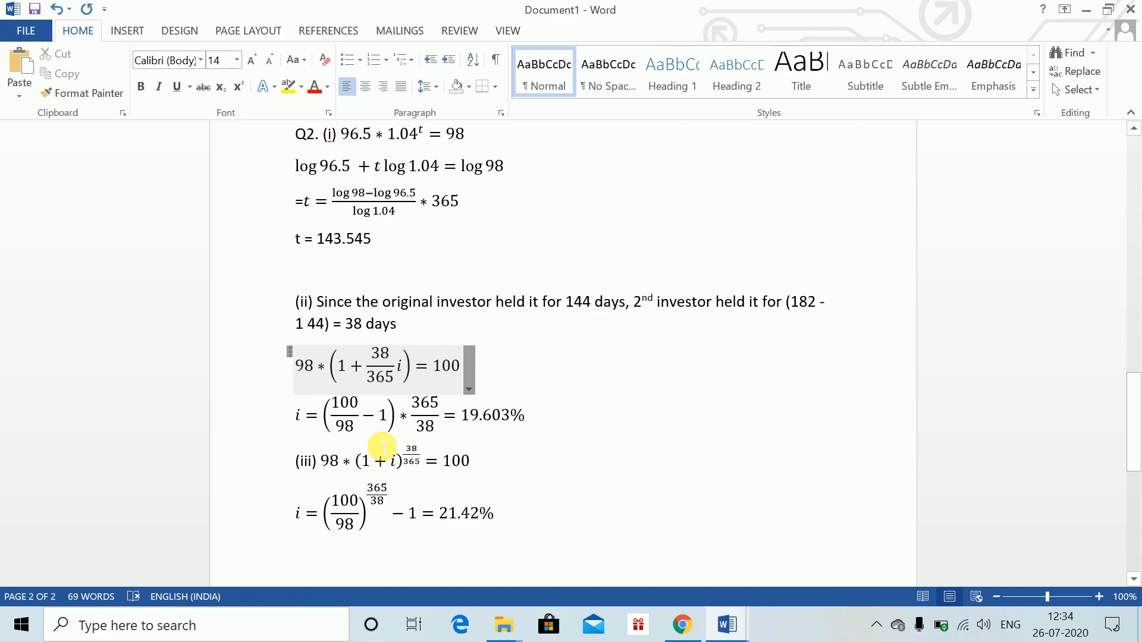
pyautogui.scroll(-1, 384, 448)
pyautogui.hotkey('alt', 'Tab')
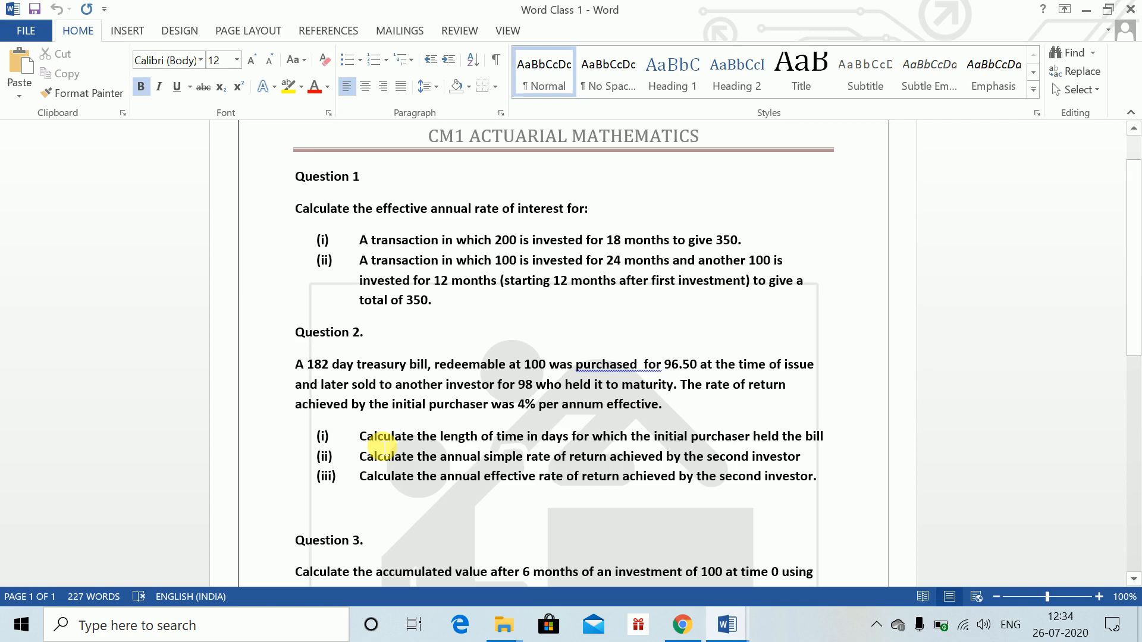
pyautogui.click(485, 554)
pyautogui.press('Down')
pyautogui.press('Down')
pyautogui.press('Down')
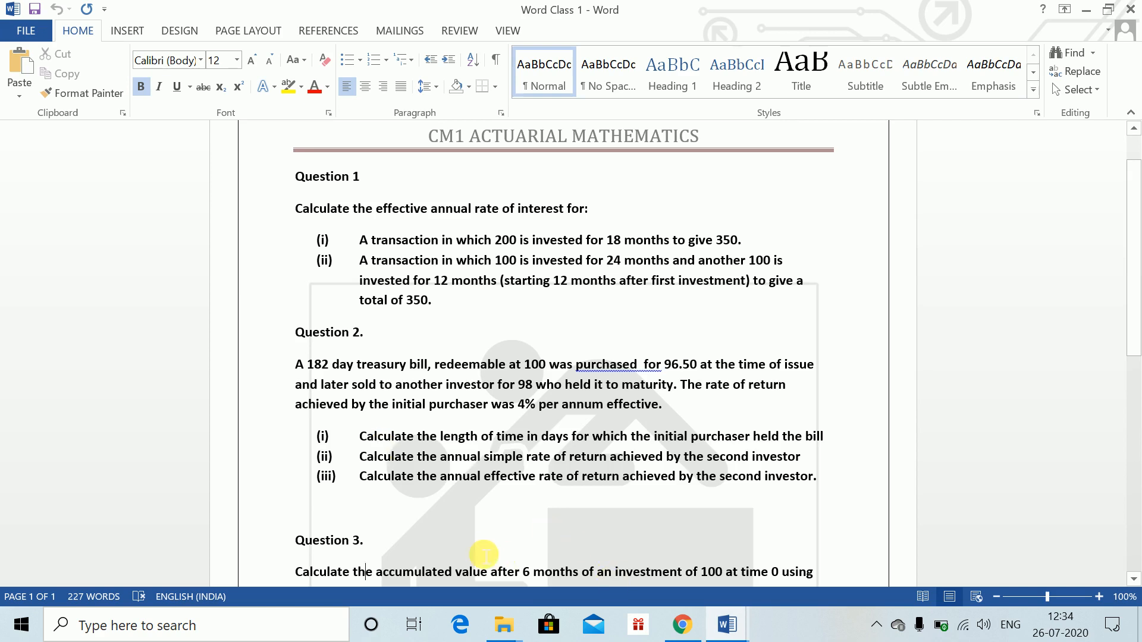
pyautogui.press('Down')
pyautogui.press('Down')
pyautogui.press('Down')
pyautogui.press('Down')
pyautogui.press('Down')
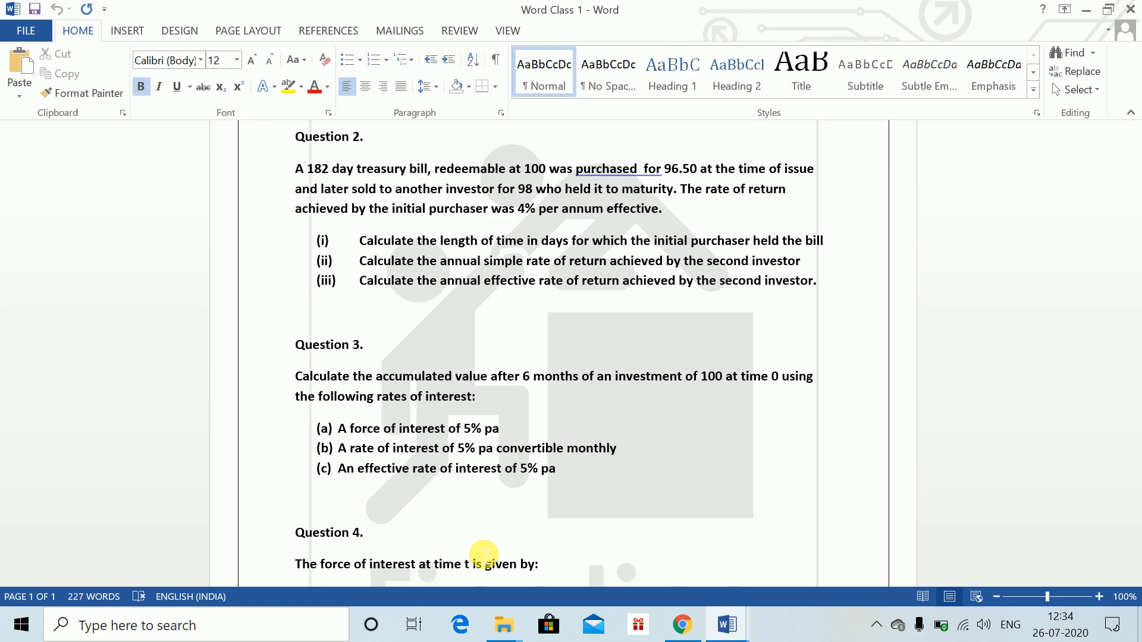
pyautogui.hotkey('alt', 'Tab')
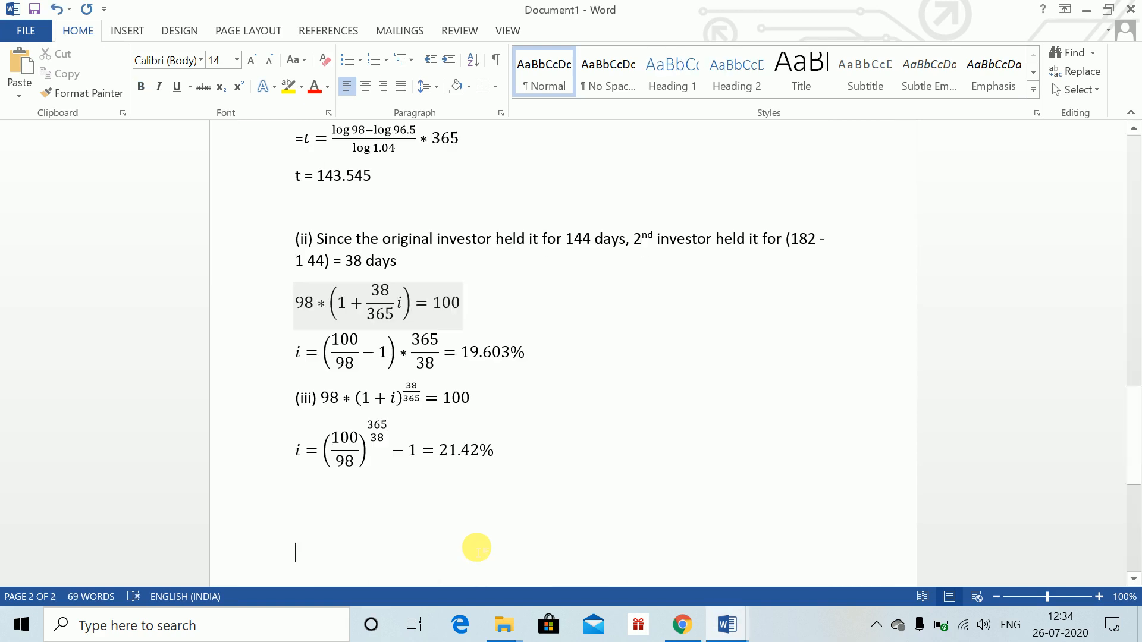
# Start a new page and type the label Q3. for the next answer
pyautogui.hotkey('ctrl', 'Return')
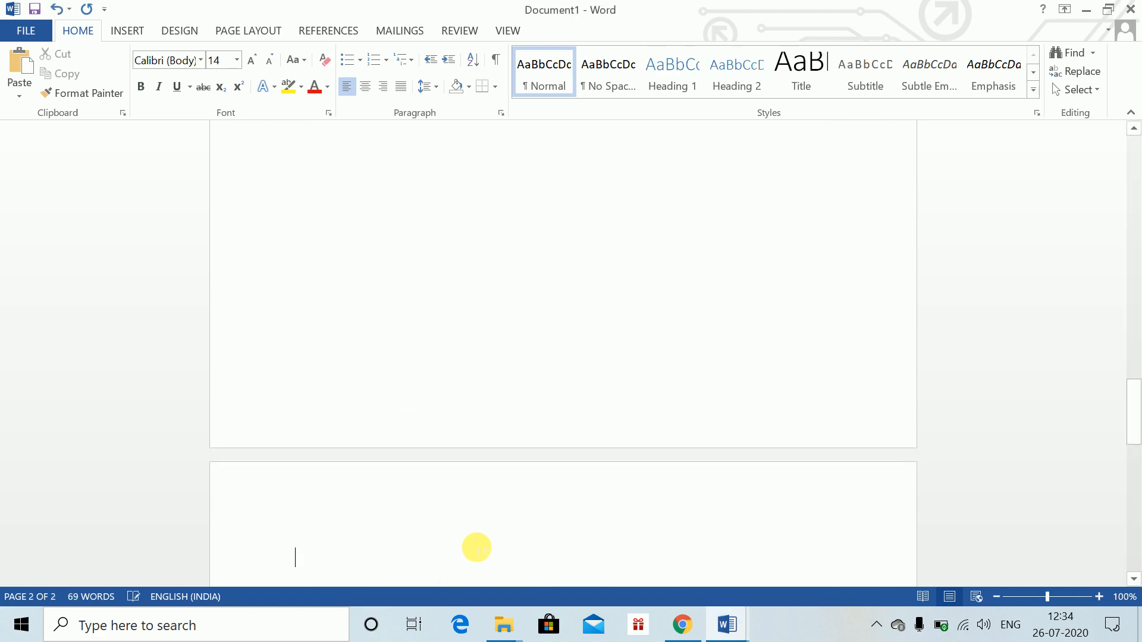
pyautogui.write('Q3. ')
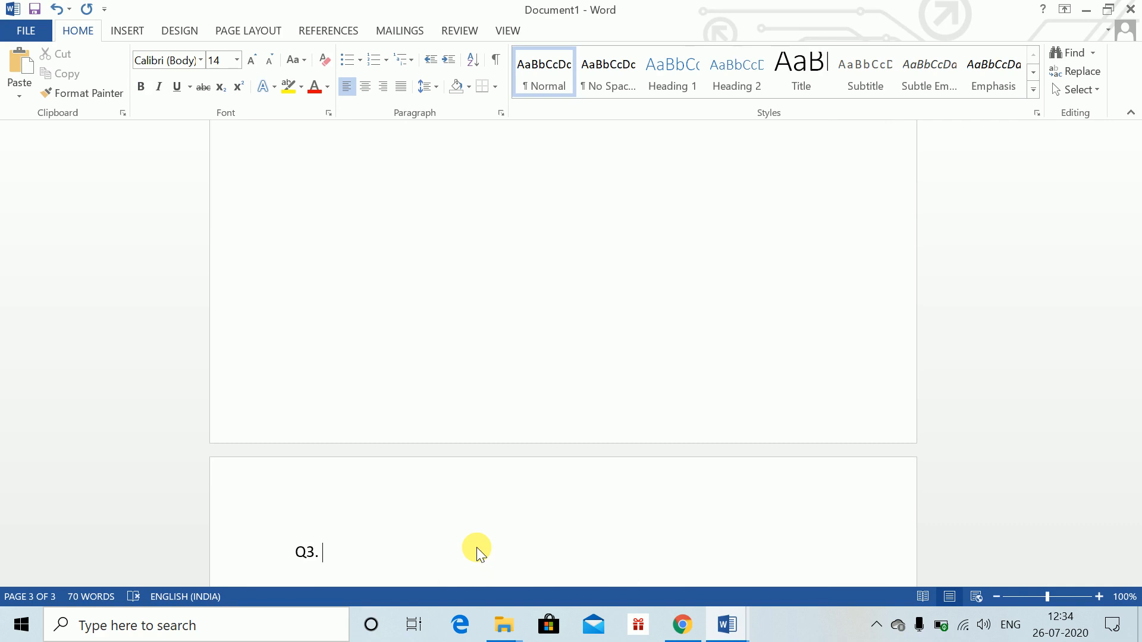
pyautogui.write('AV =')
# Type AV = and insert an equation 100e^(0.5δ) with the exponent raised as superscript
pyautogui.hotkey('alt', '=')
pyautogui.write('100')
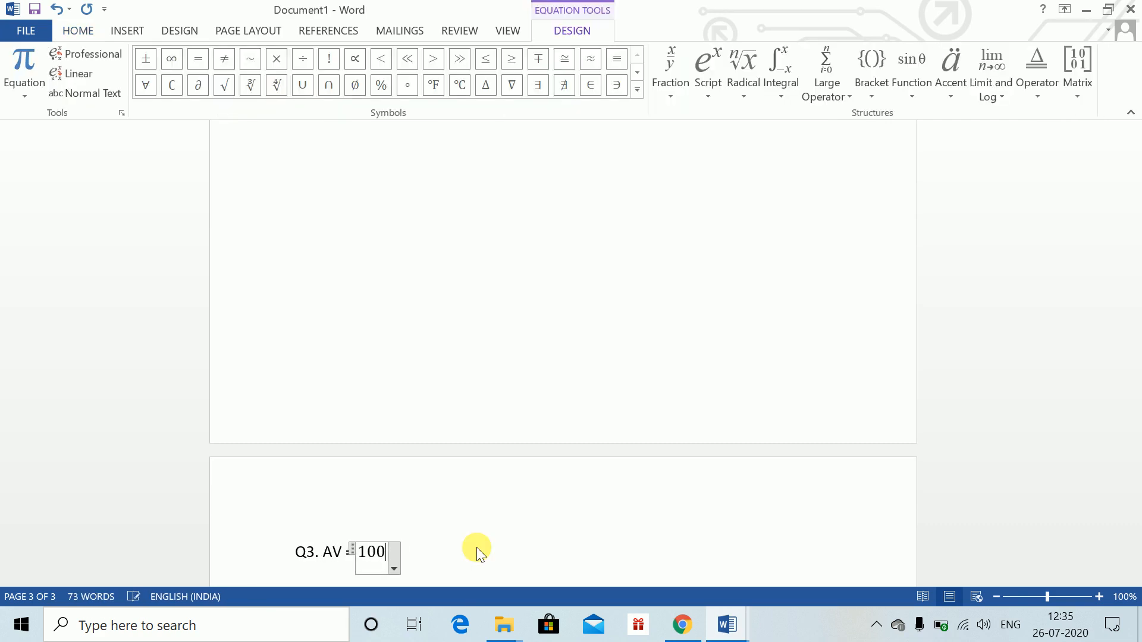
pyautogui.write('E6')
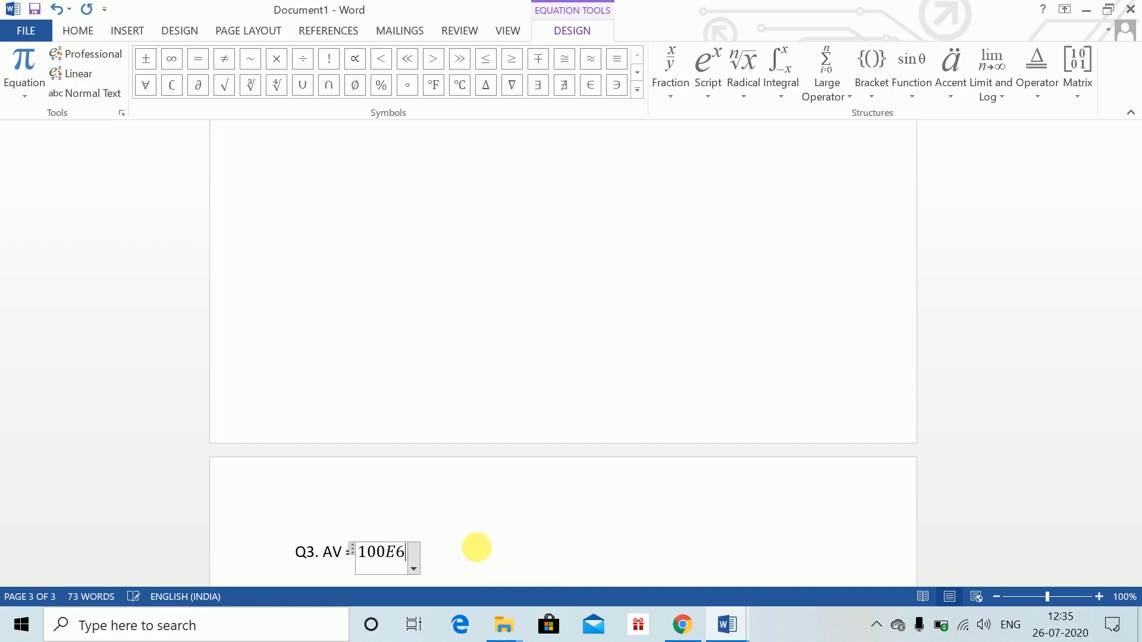
pyautogui.press('BackSpace')
pyautogui.press('BackSpace')
pyautogui.write('e^(0.5')
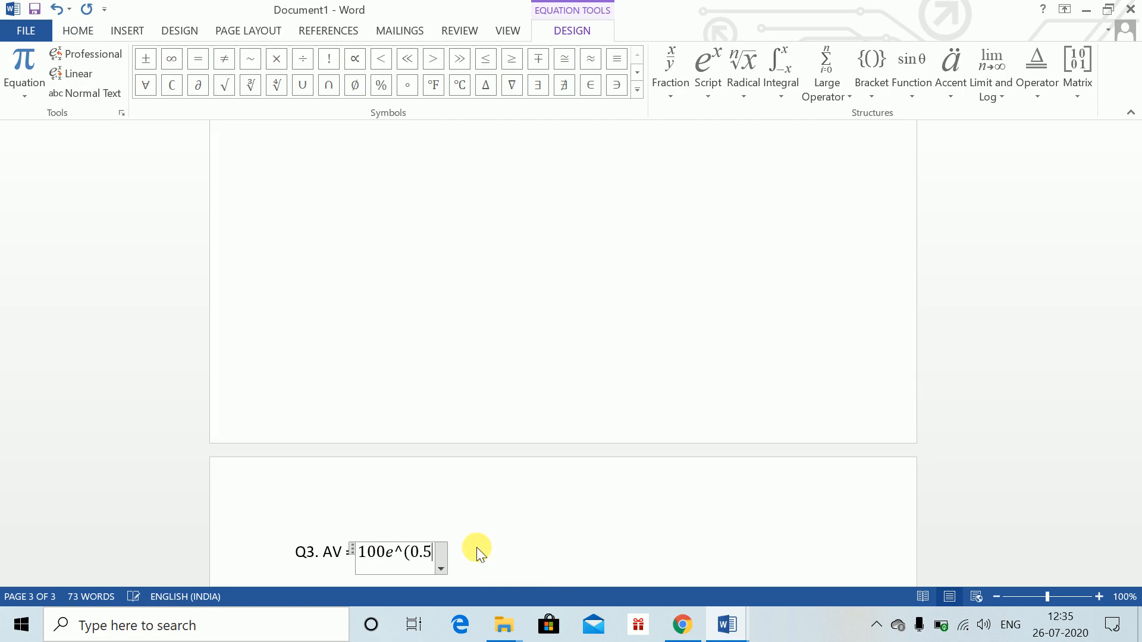
pyautogui.write('\\delta')
pyautogui.press('space')
pyautogui.write(')')
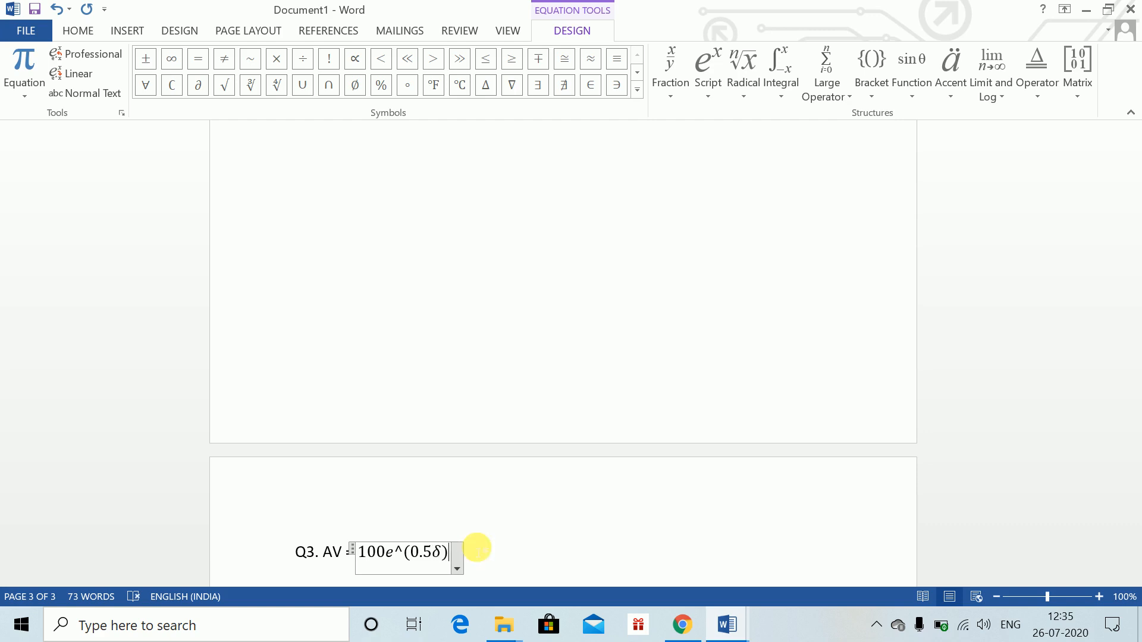
pyautogui.press('space')
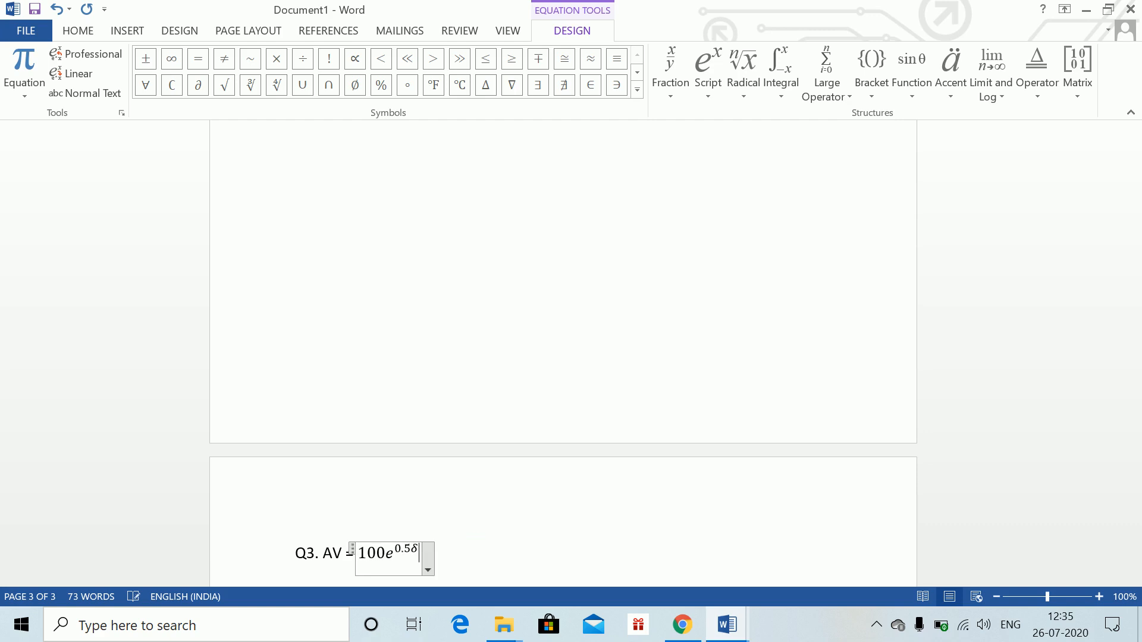
# Extend the equation with = 100e^(0.5*0.05) = 102.53 and leave it
pyautogui.write('=')
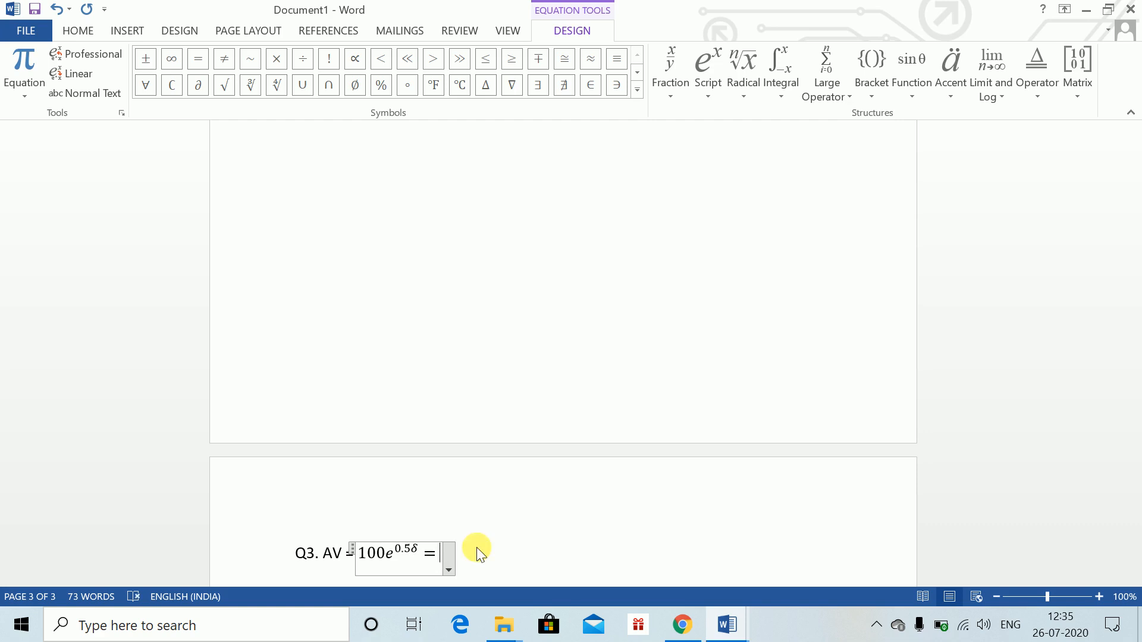
pyautogui.write('100e^(')
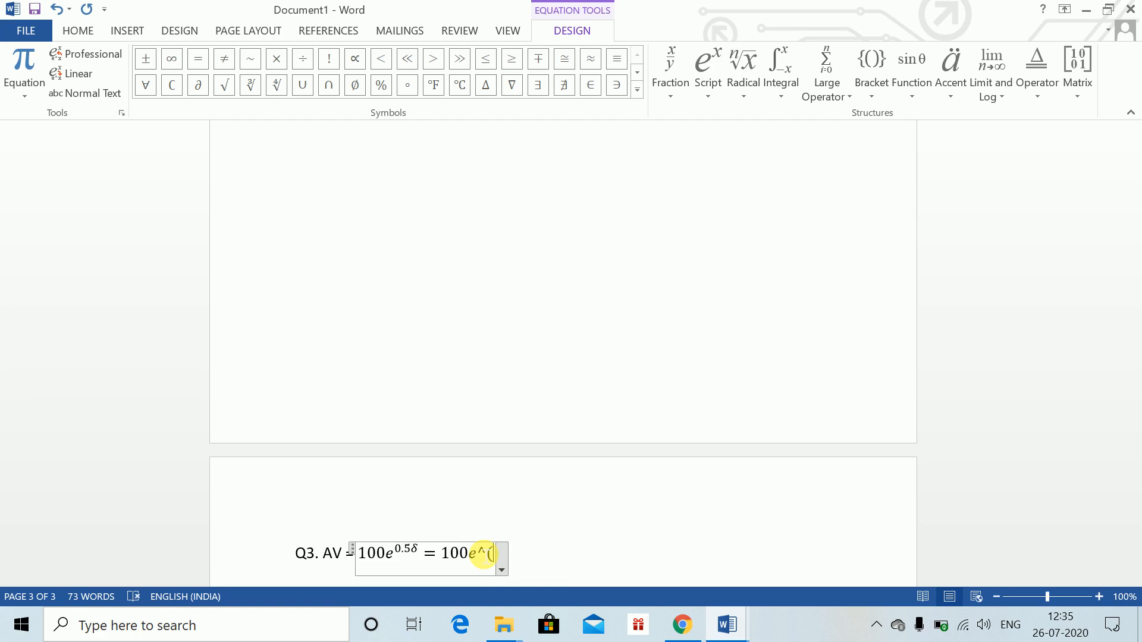
pyautogui.write('0.5')
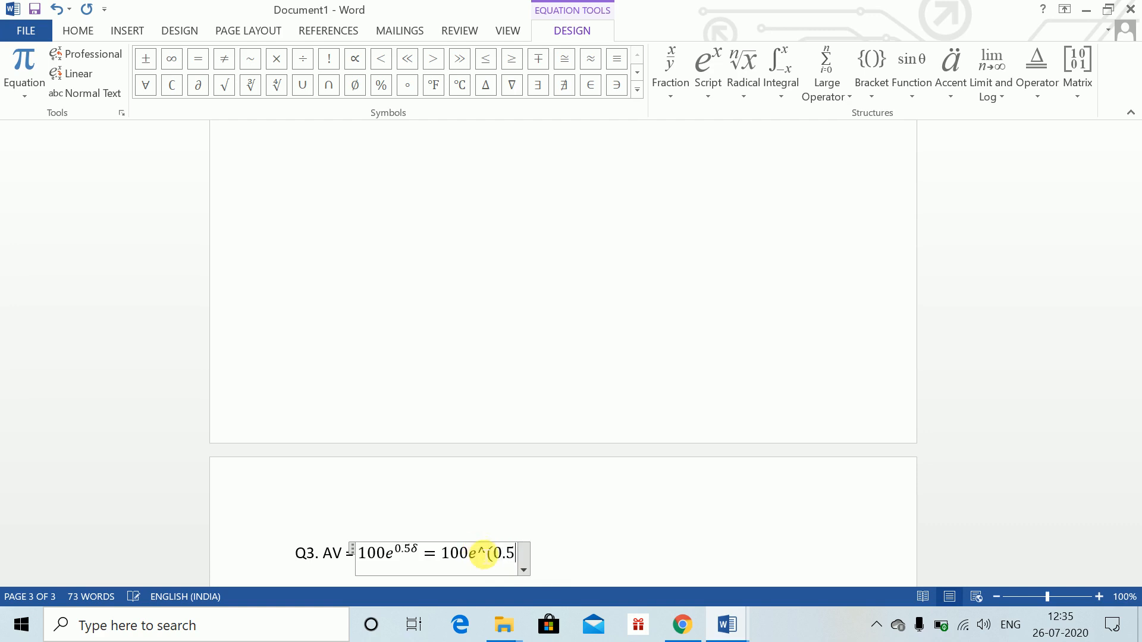
pyautogui.write('*0.0')
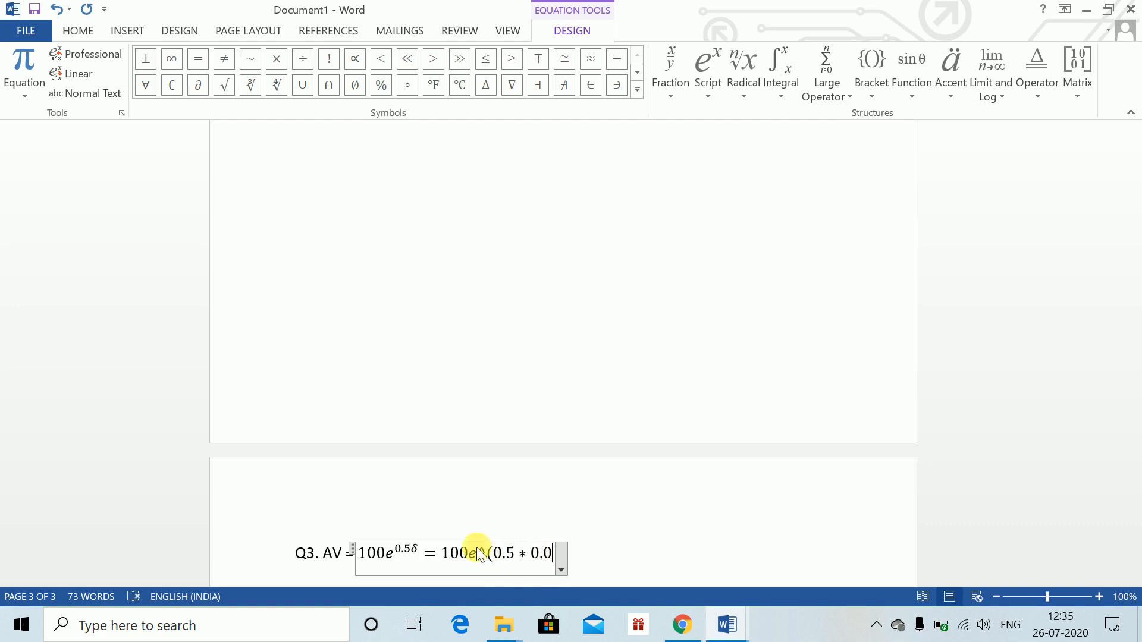
pyautogui.write('5) ')
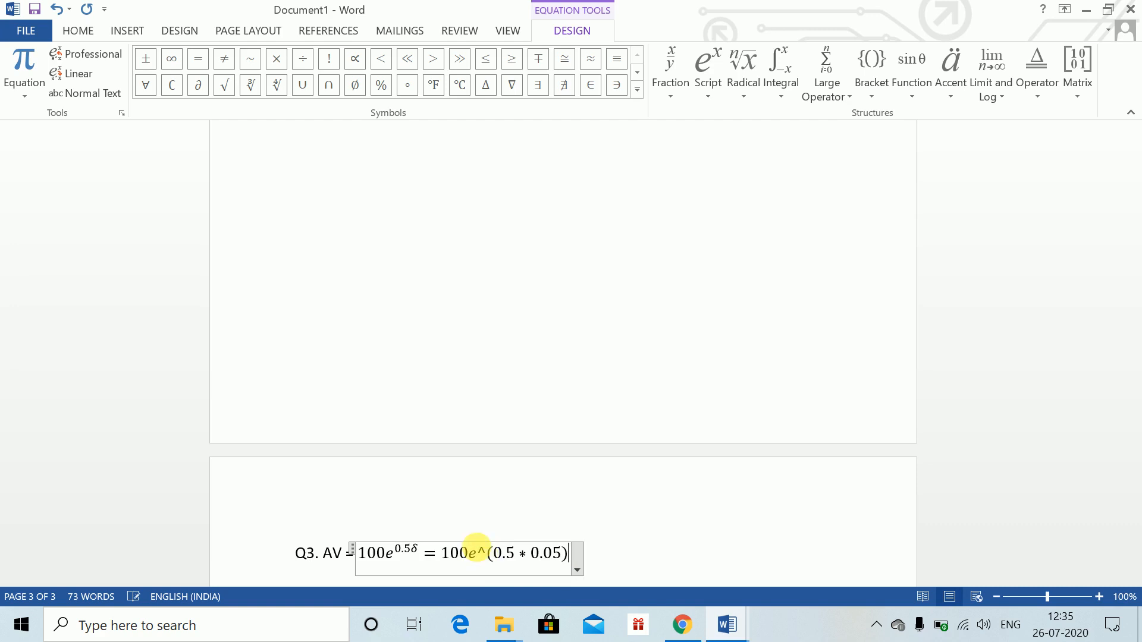
pyautogui.write('=100')
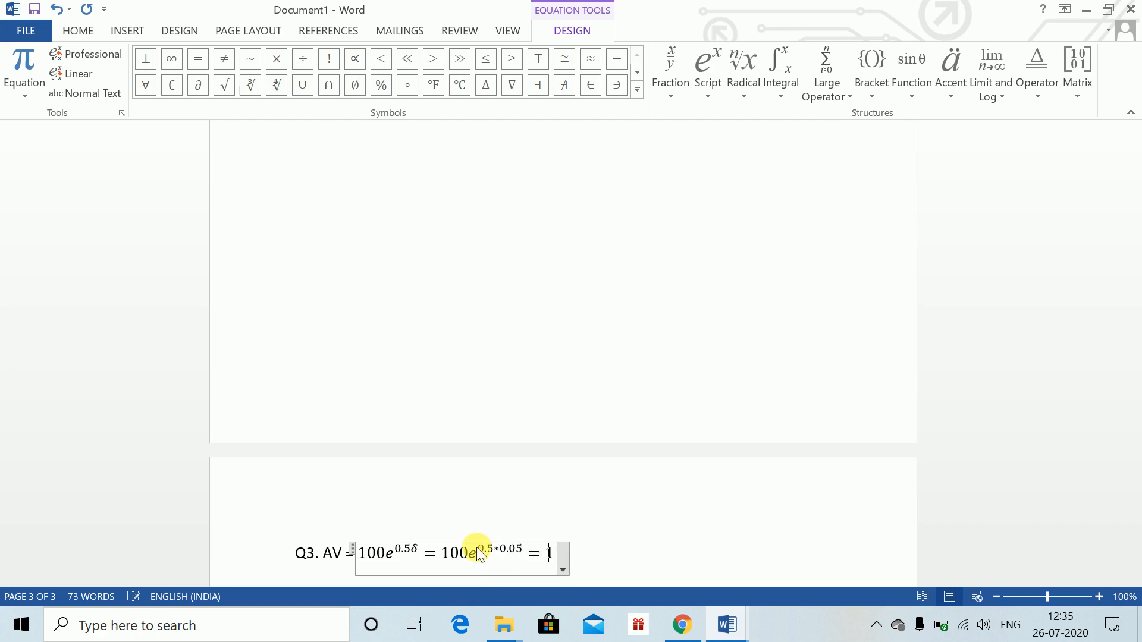
pyautogui.press('BackSpace')
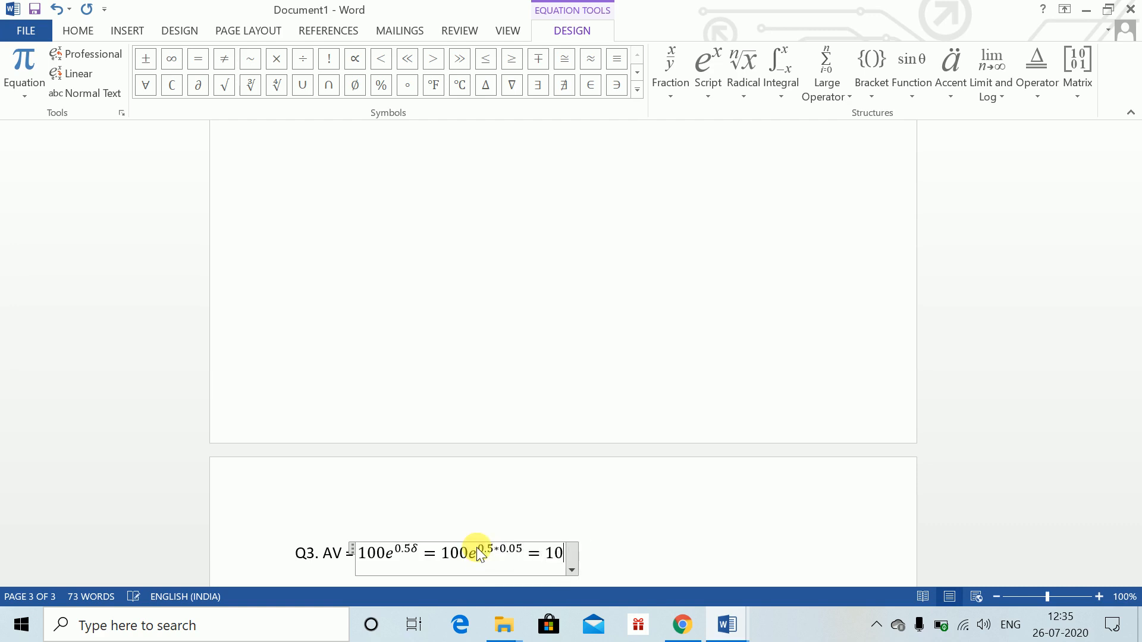
pyautogui.write('2.63')
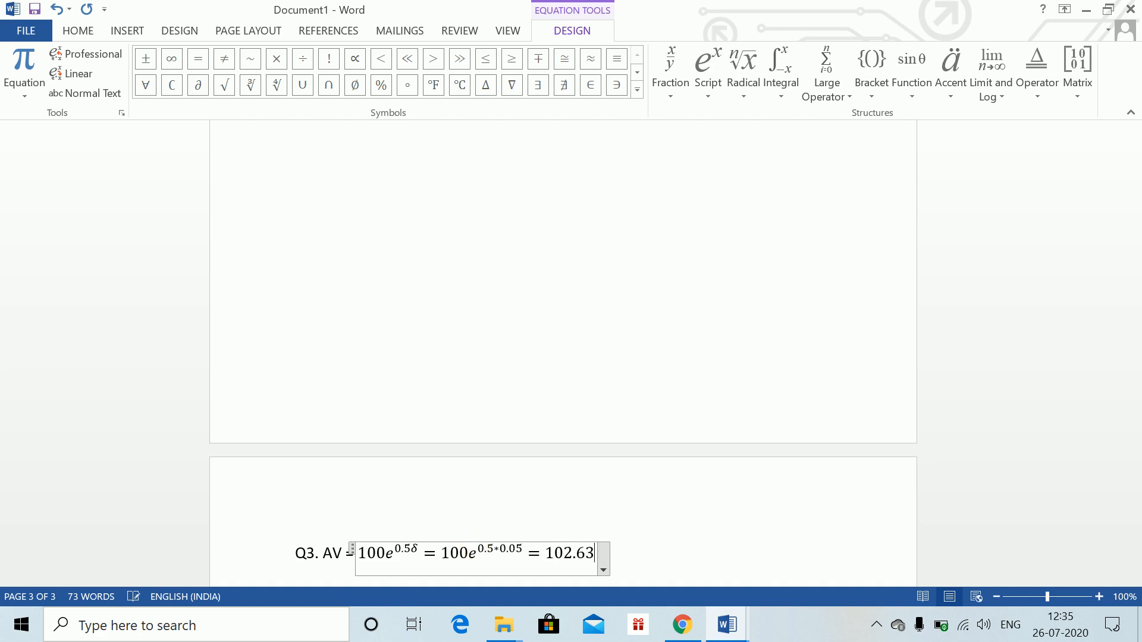
pyautogui.press('BackSpace')
pyautogui.press('BackSpace')
pyautogui.write('53')
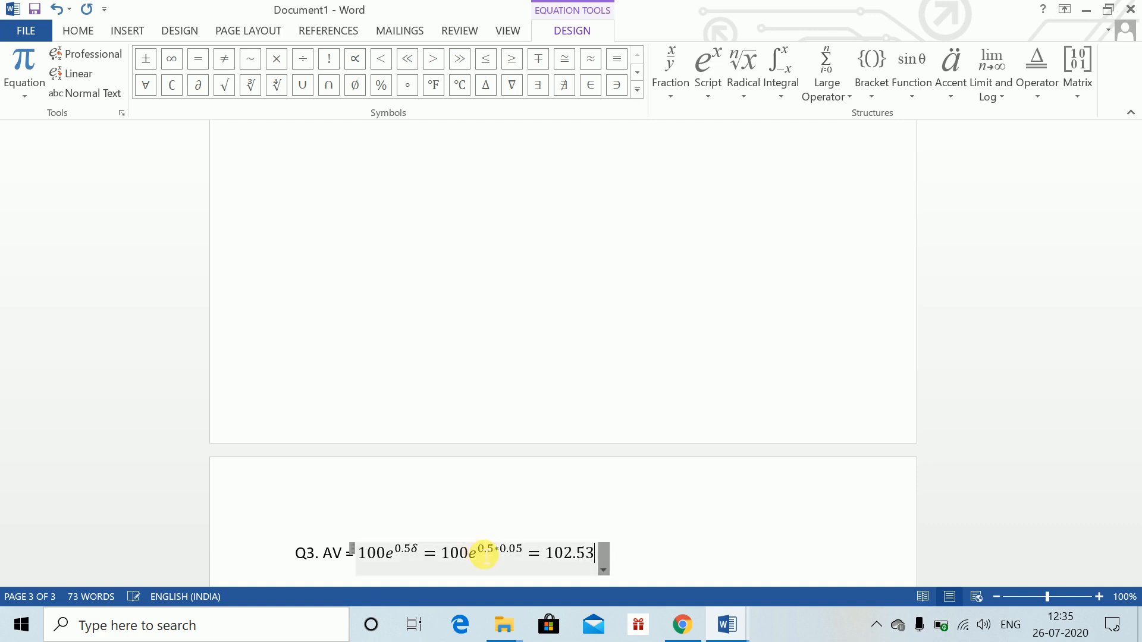
pyautogui.press('Return')
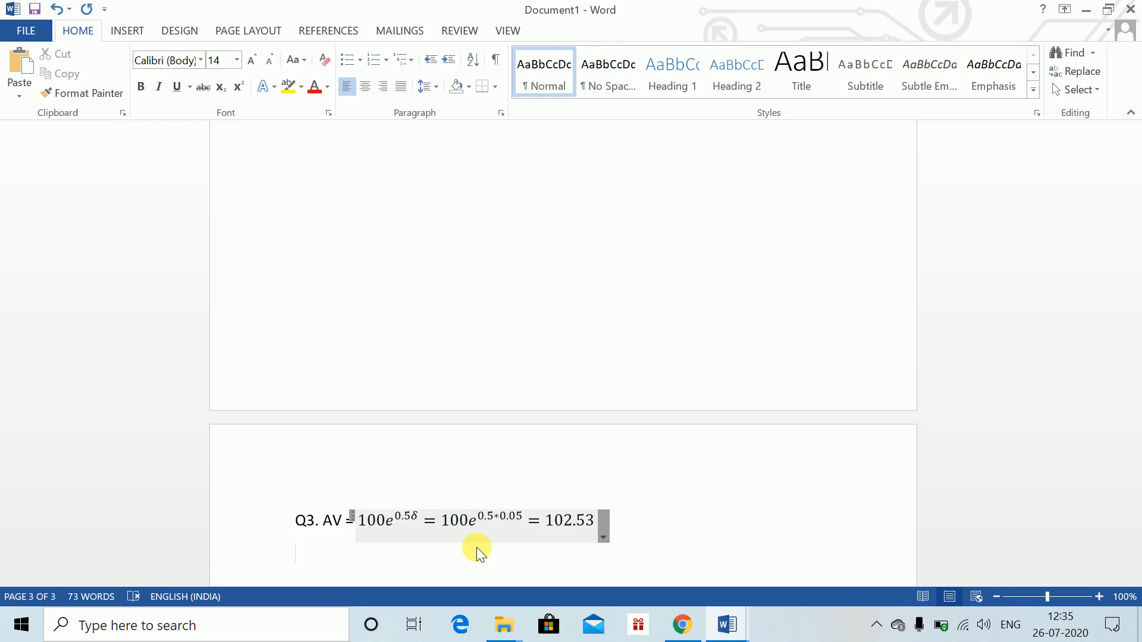
# Type the label (b) on the next line, checking part (b) of Question 3 in the Word Class 1 document
pyautogui.write('(b)')
pyautogui.hotkey('alt', 'Tab')
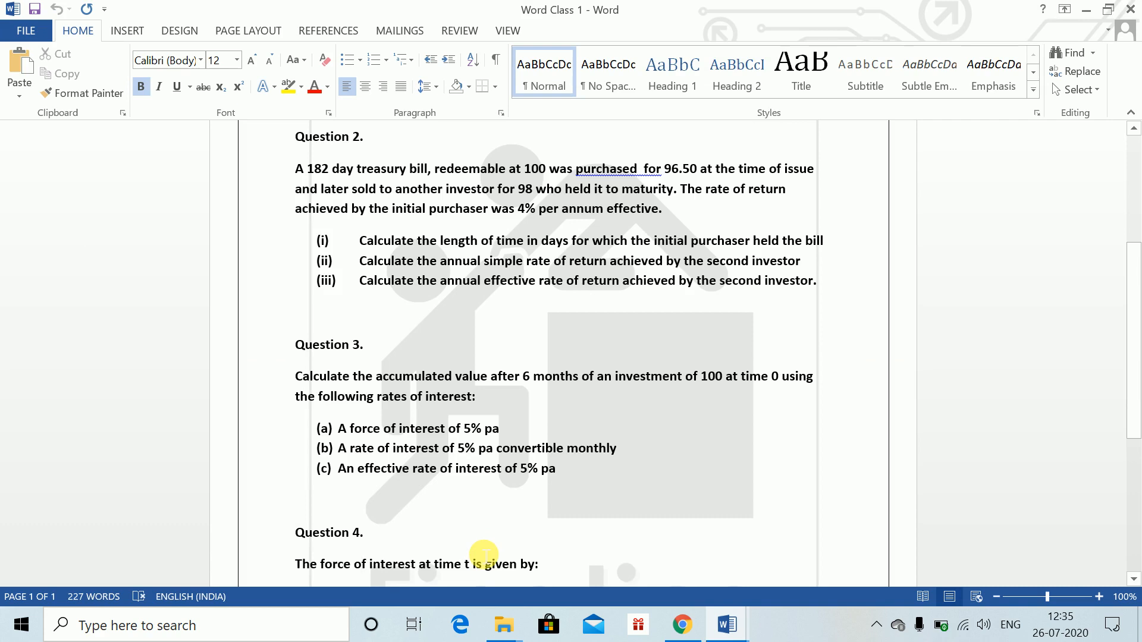
pyautogui.hotkey('alt', 'Tab')
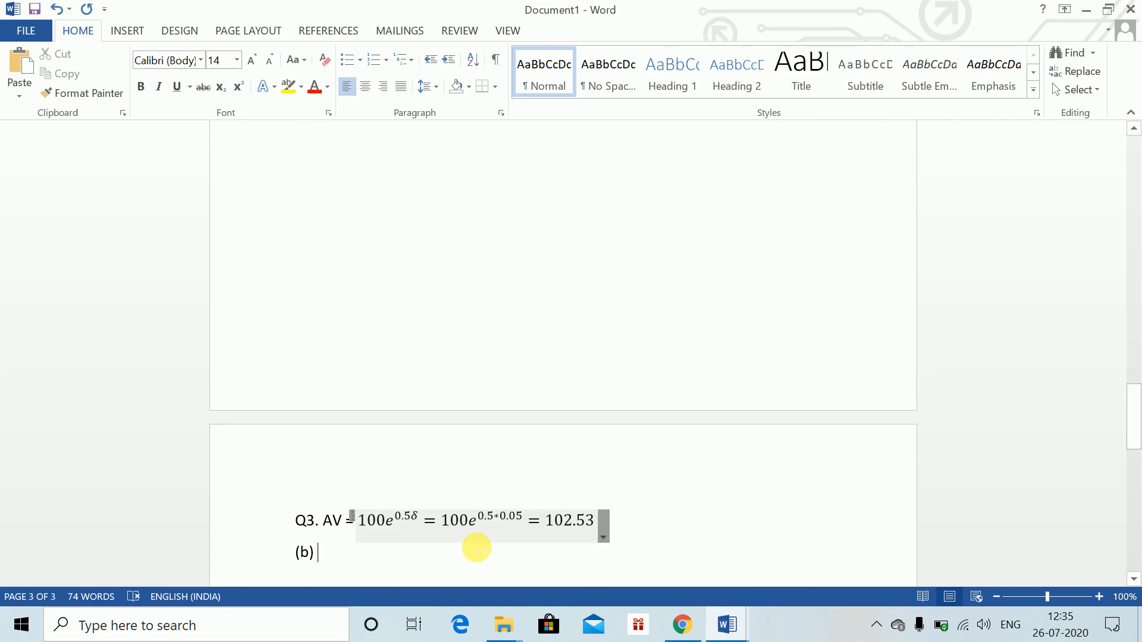
# Insert an equation on the (b) line starting 100(1 + i^((12)) with (12) as the superscript of i
pyautogui.hotkey('alt', '=')
pyautogui.write('1')
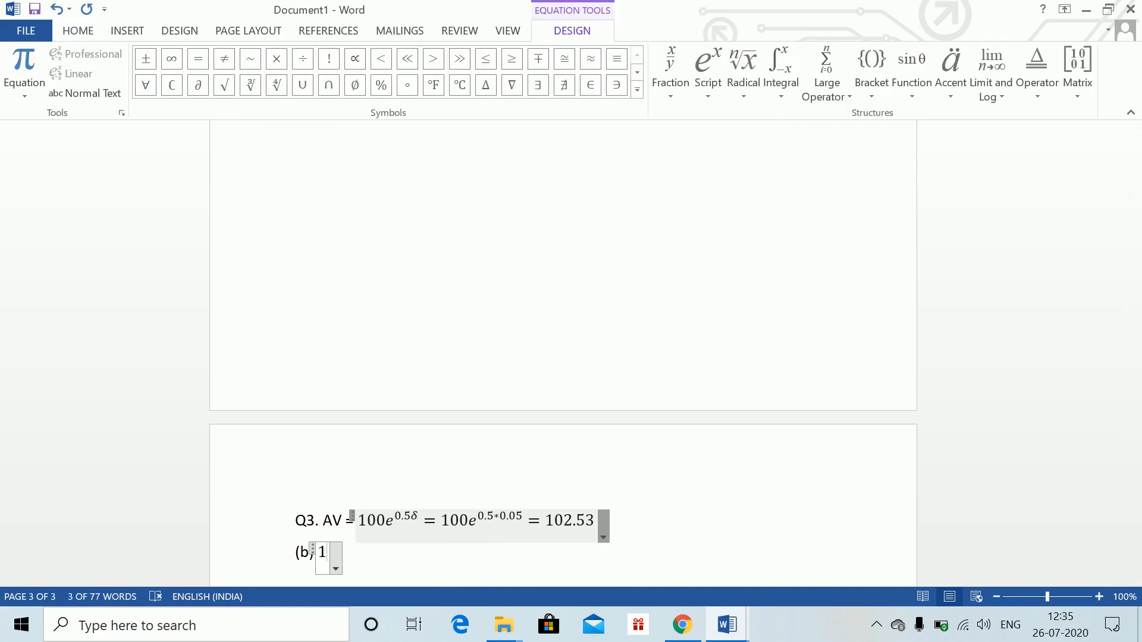
pyautogui.write('00')
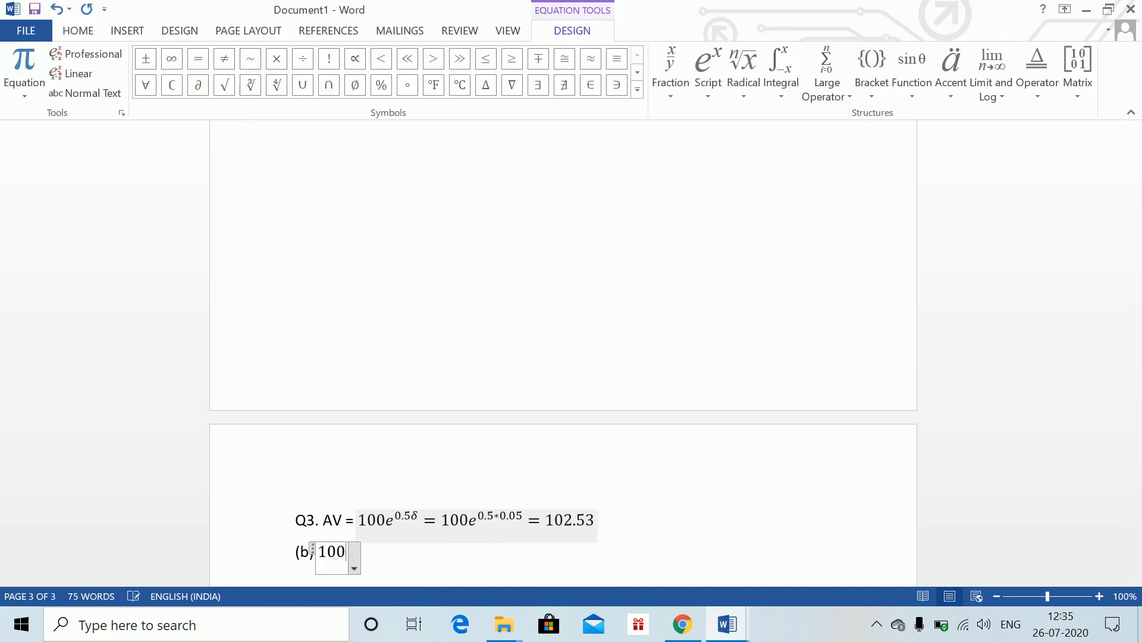
pyautogui.write('(1+')
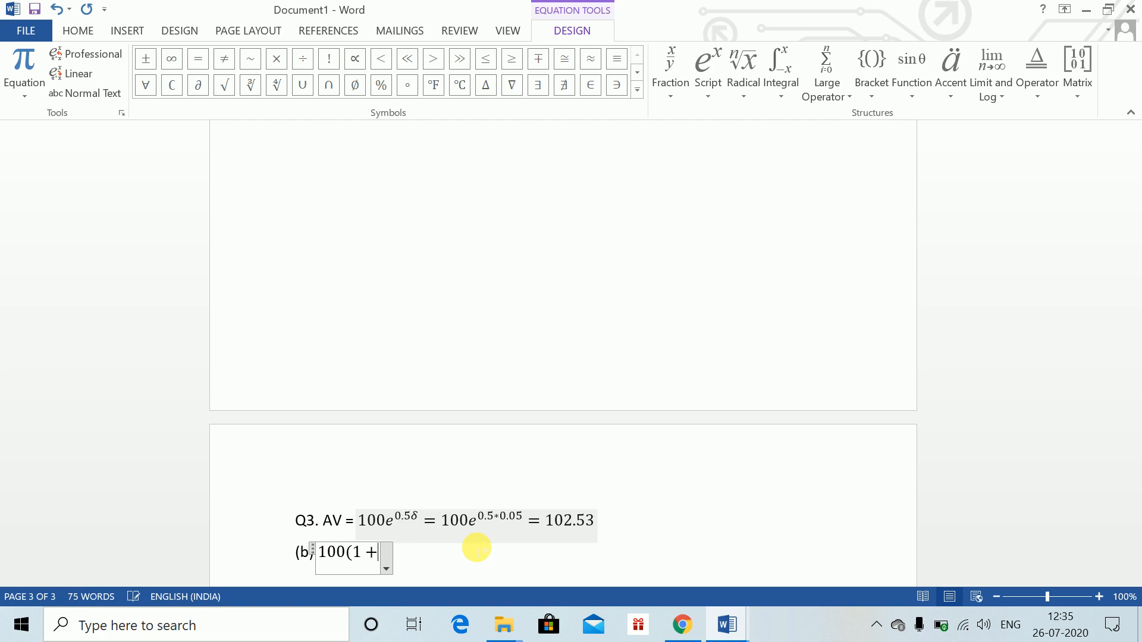
pyautogui.write('i^((1')
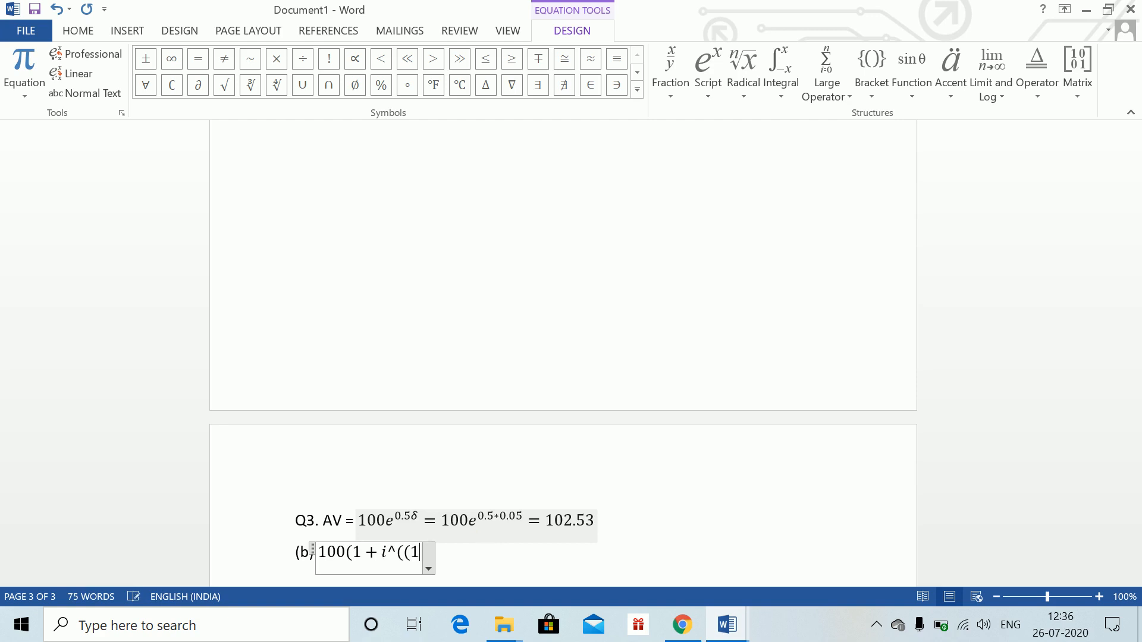
pyautogui.write('3')
pyautogui.press('BackSpace')
pyautogui.write('2)')
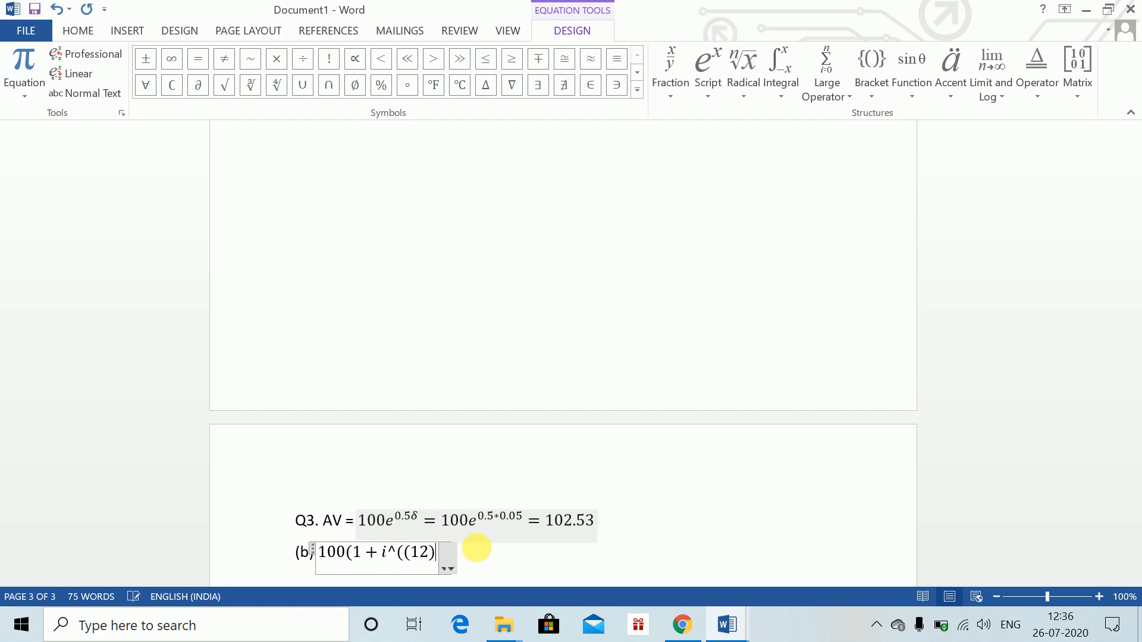
pyautogui.write(')/')
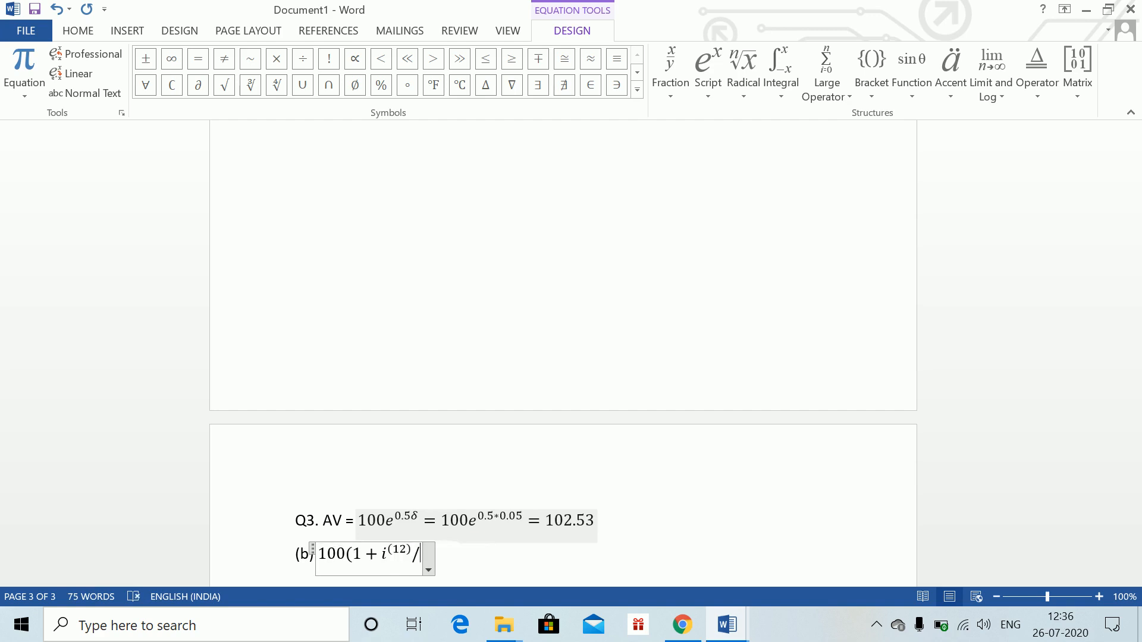
pyautogui.write('12')
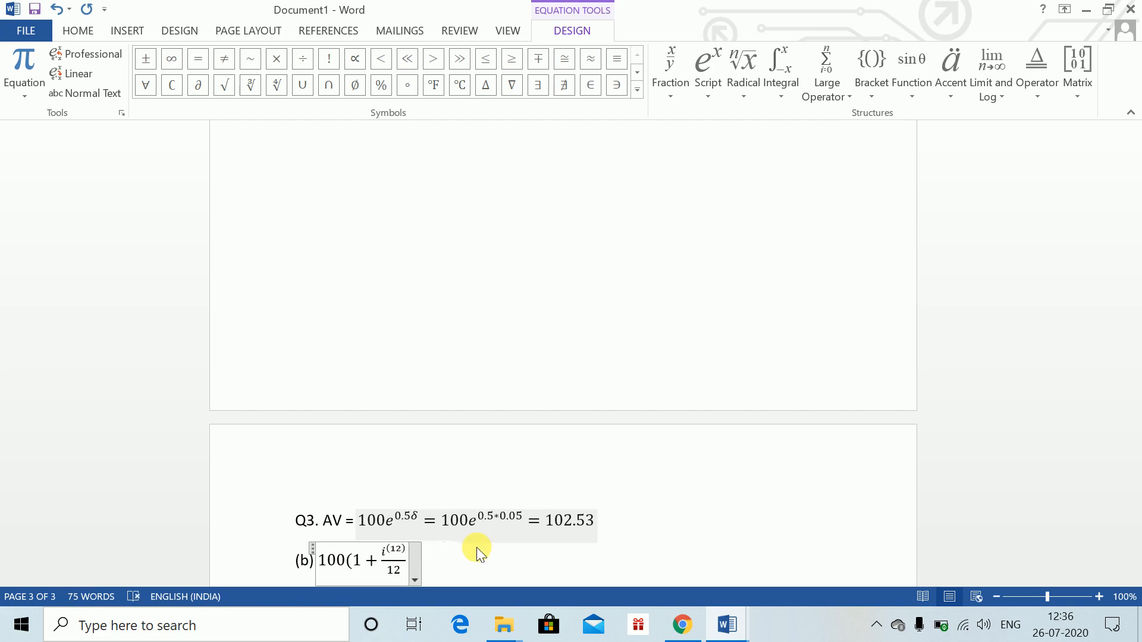
# Divide the i^(12) term by 12 as a fraction and close the bracket, undoing and redoing the fraction entry
pyautogui.hotkey('ctrl', 'z')
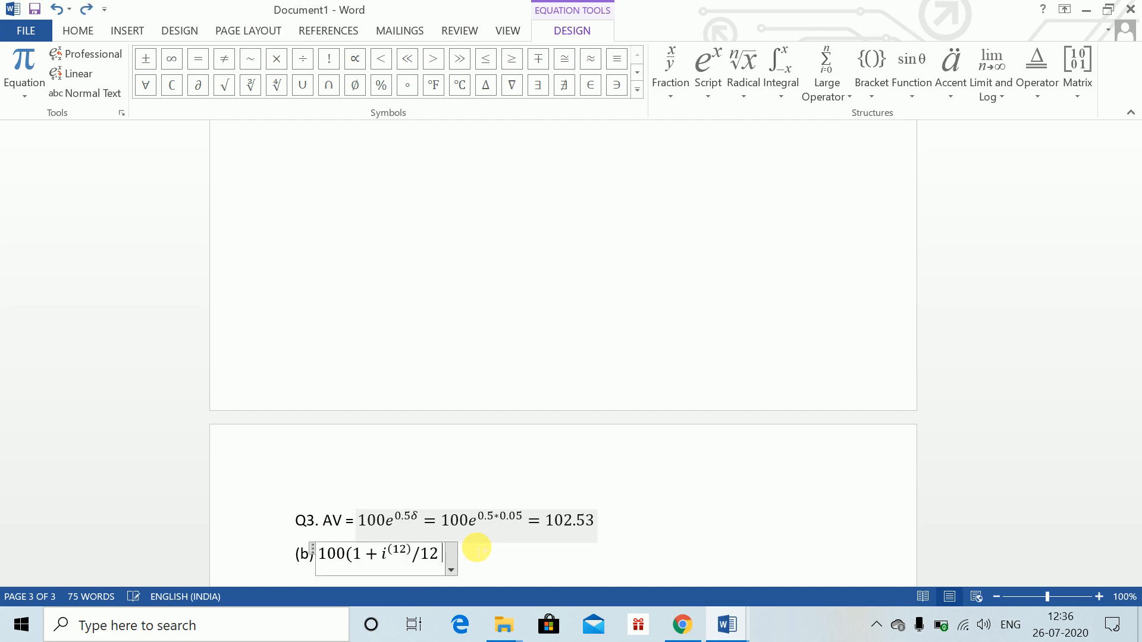
pyautogui.hotkey('ctrl', 'z')
pyautogui.hotkey('ctrl', 'z')
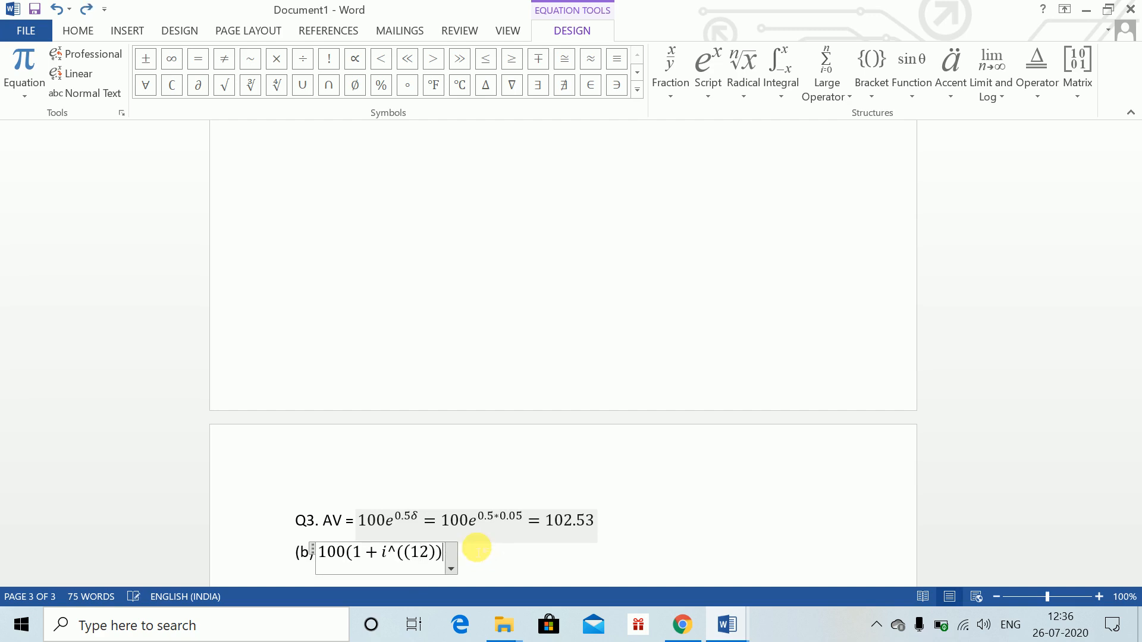
pyautogui.write('/12')
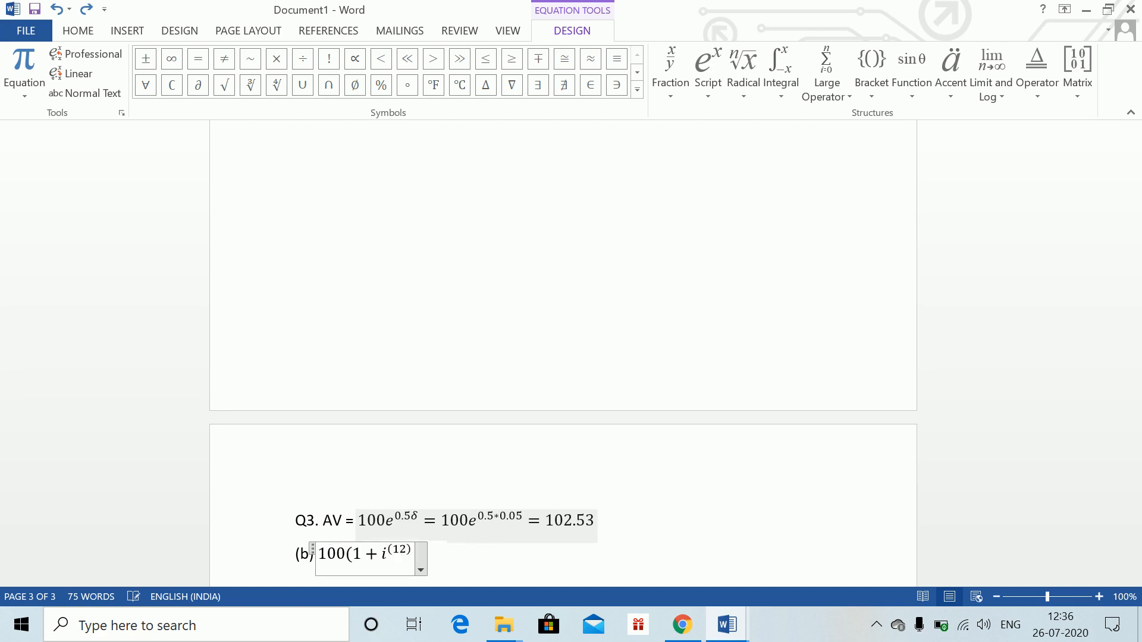
pyautogui.write(')')
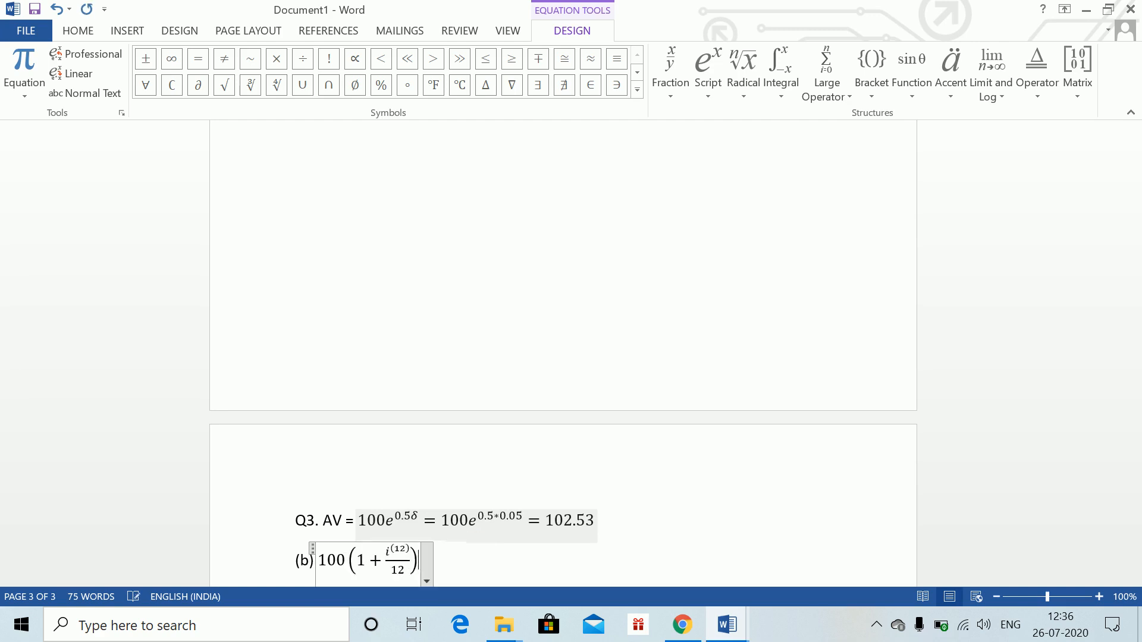
pyautogui.write('=')
# Raise the bracket to the power 6 and add an equals sign
pyautogui.press('BackSpace')
pyautogui.write('^6')
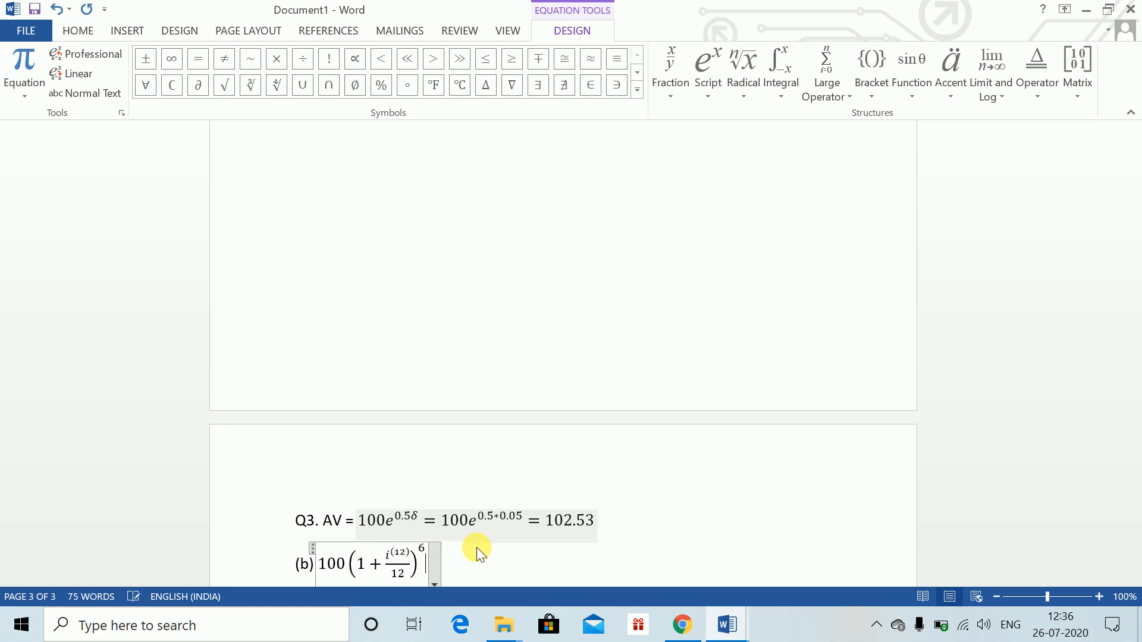
pyautogui.write(' =')
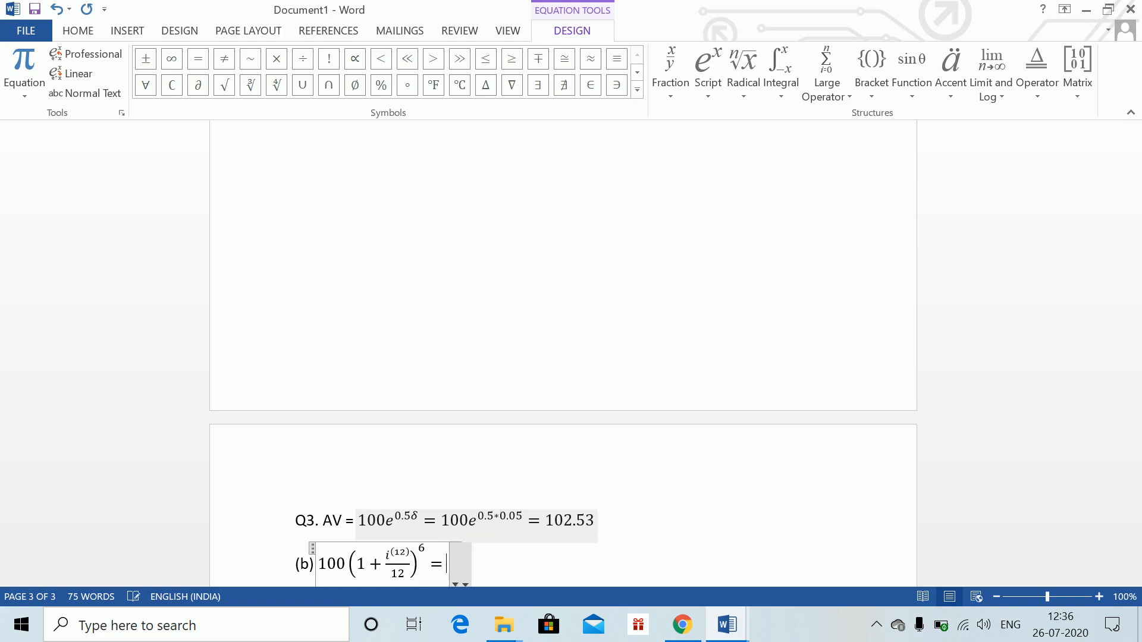
pyautogui.write('100(1')
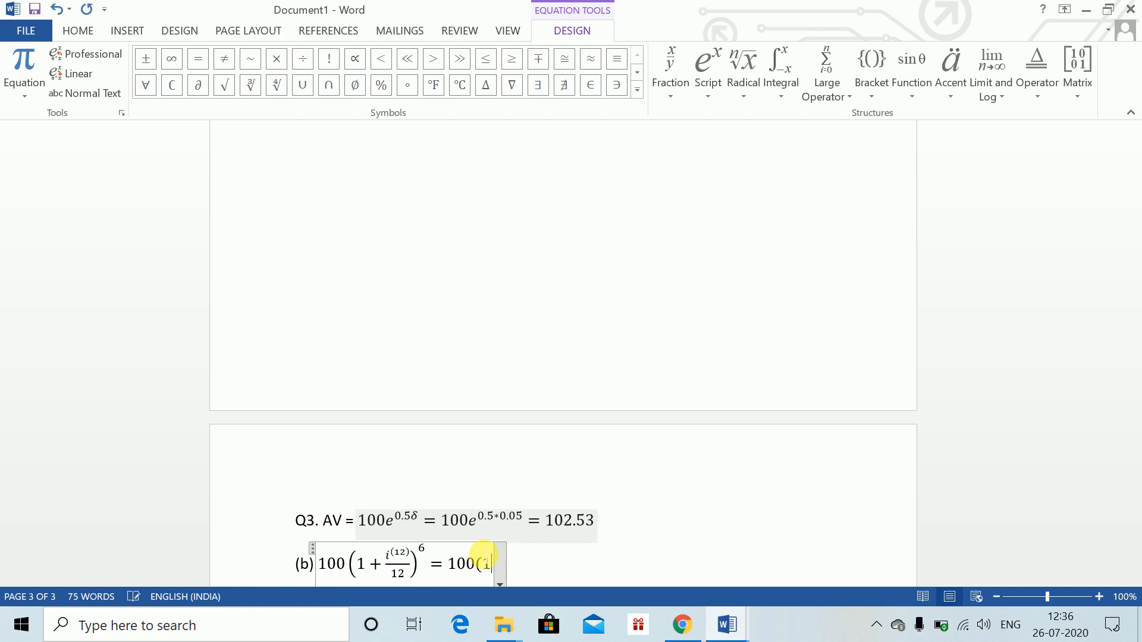
pyautogui.write('+0.05')
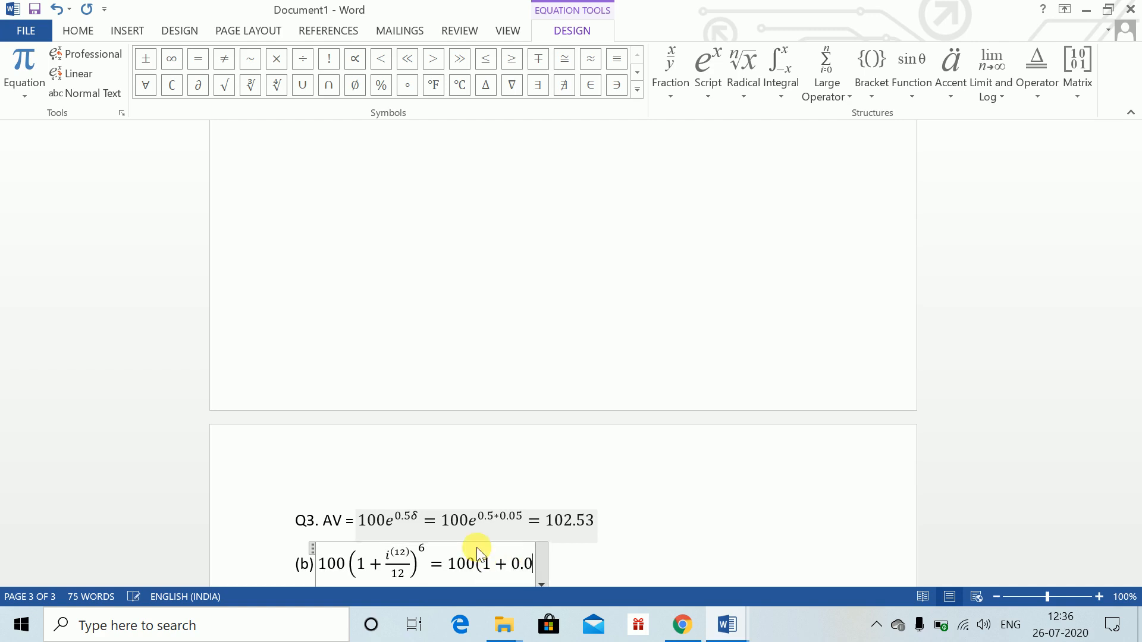
pyautogui.write('/12 )^6 ')
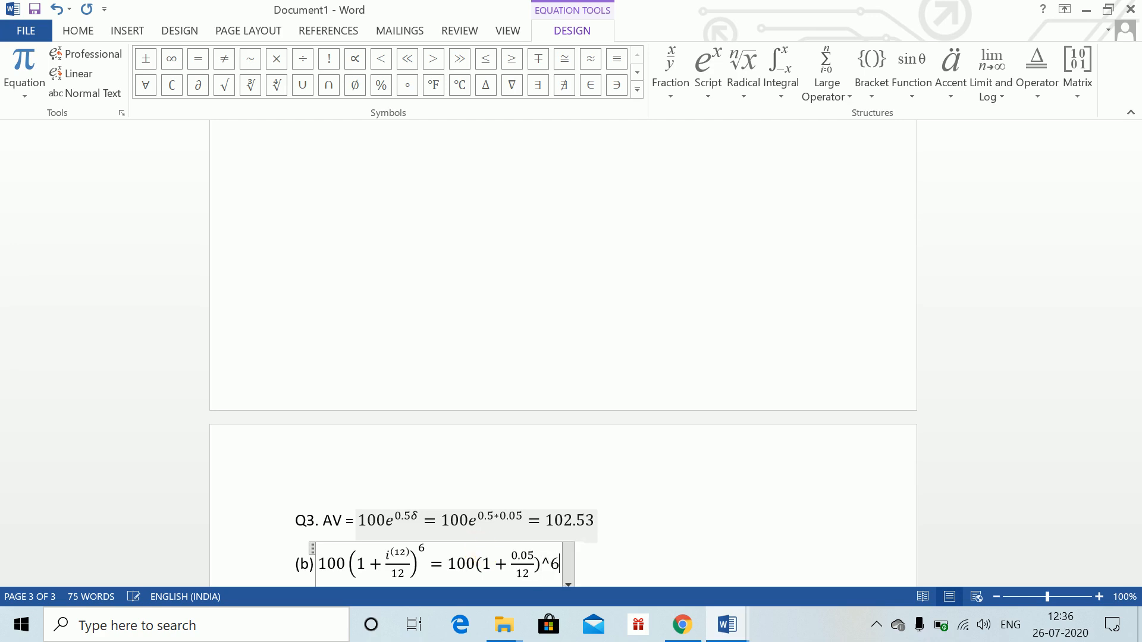
pyautogui.write('=')
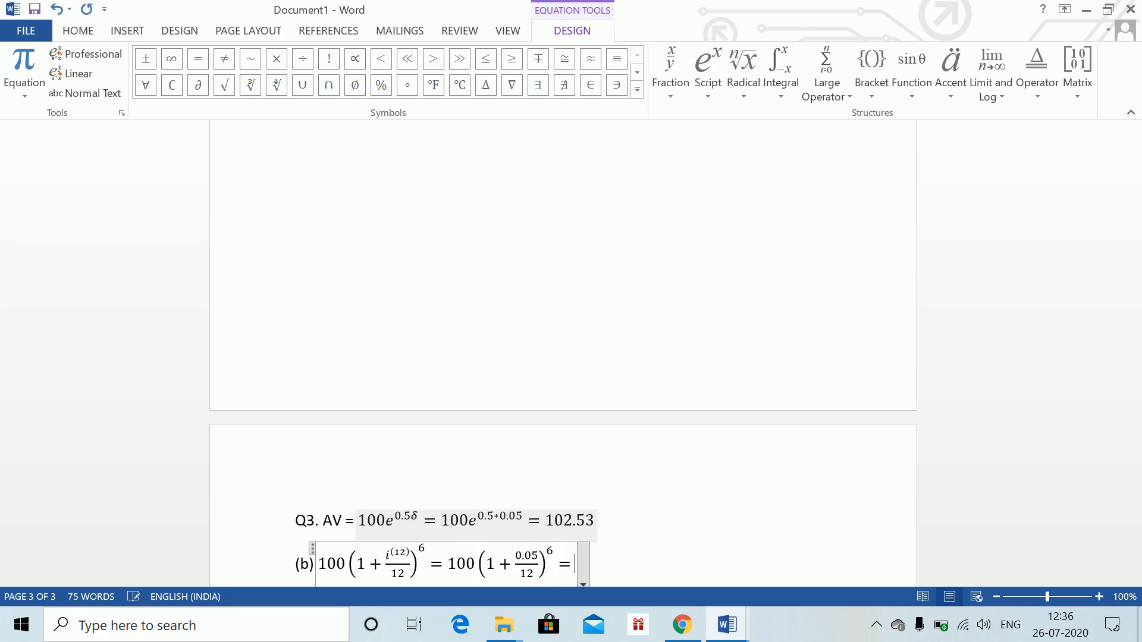
pyautogui.write('103')
# Finish the equation with = 102.53, leave it, and start a new line labelled (c)
pyautogui.press('BackSpace')
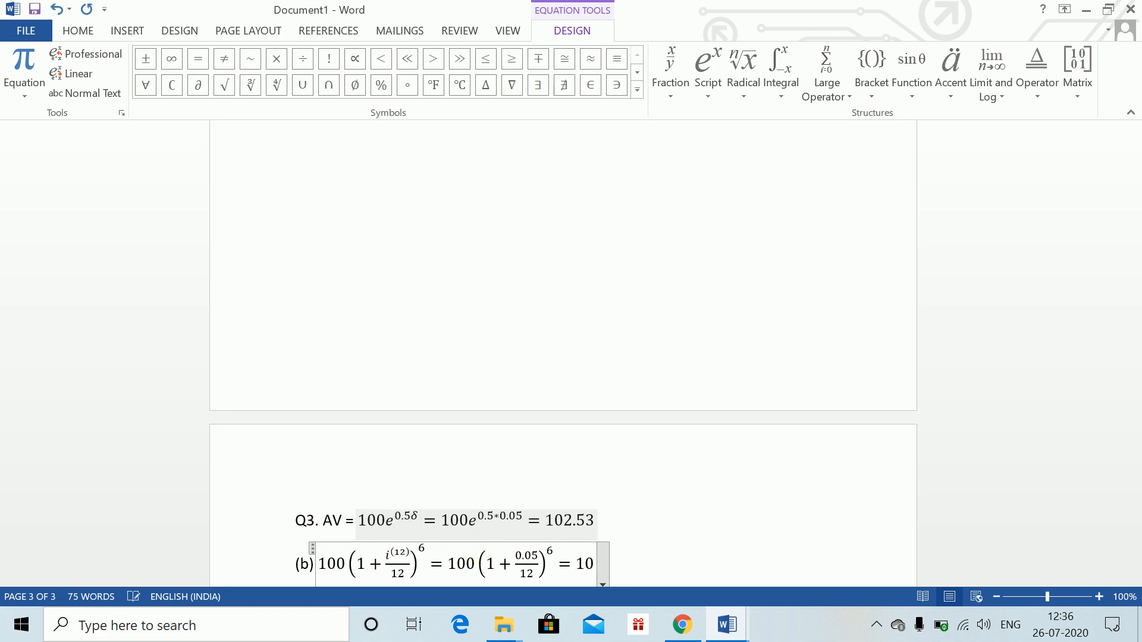
pyautogui.write('2.53')
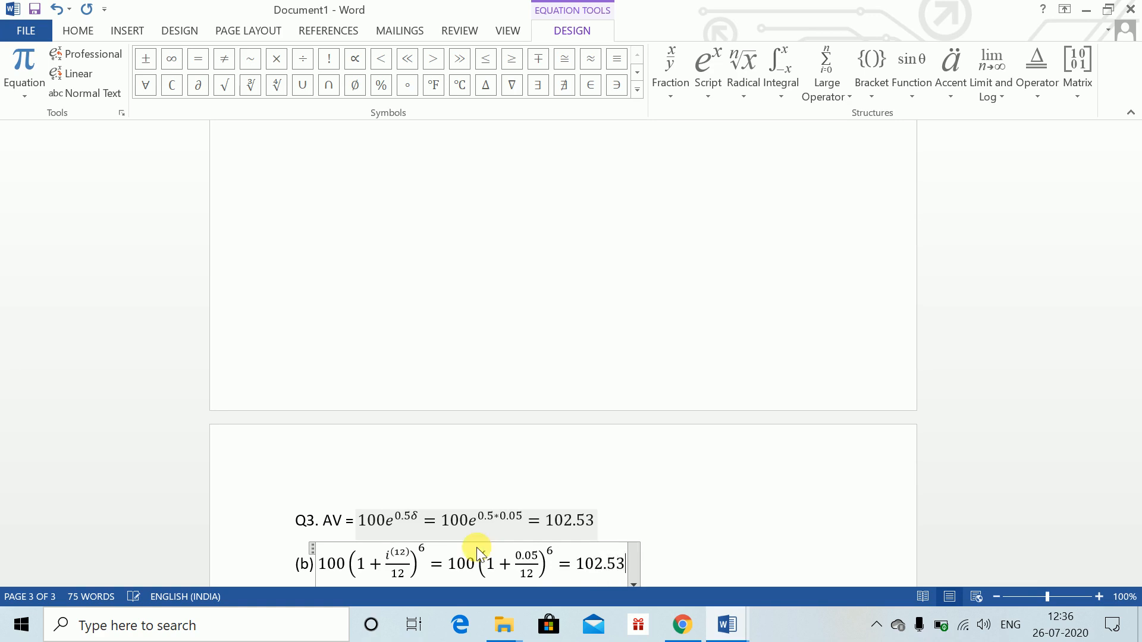
pyautogui.press('Right')
pyautogui.press('Return')
pyautogui.write('(c)')
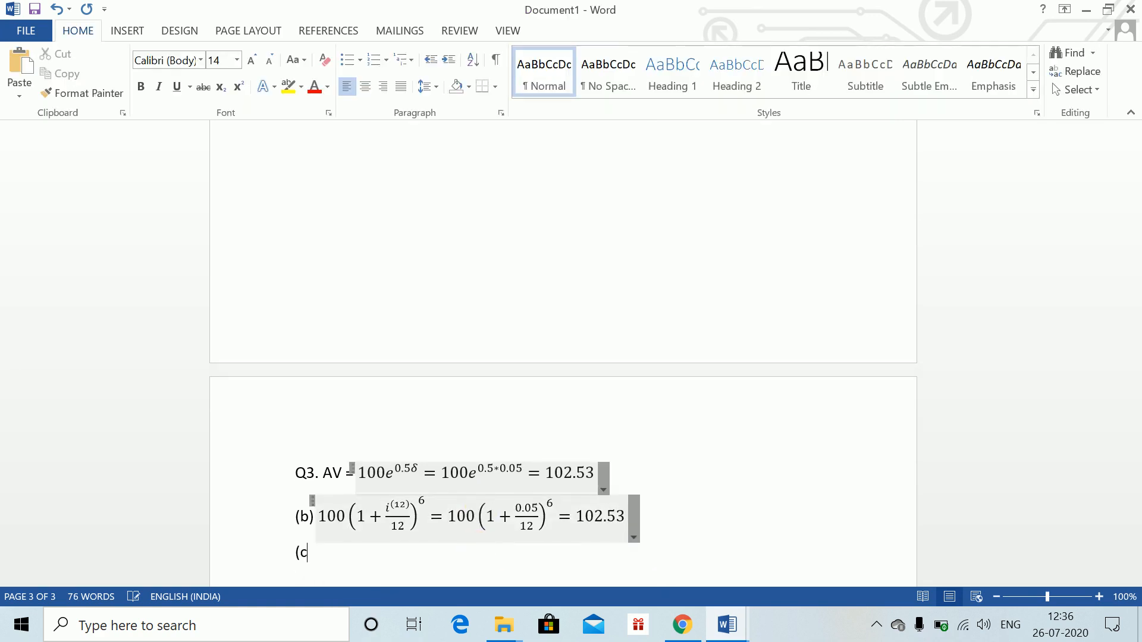
# Check part (c) of Question 3 in the Word Class 1 document and undo the copyright autocorrect back to (c)
pyautogui.hotkey('alt', 'Tab')
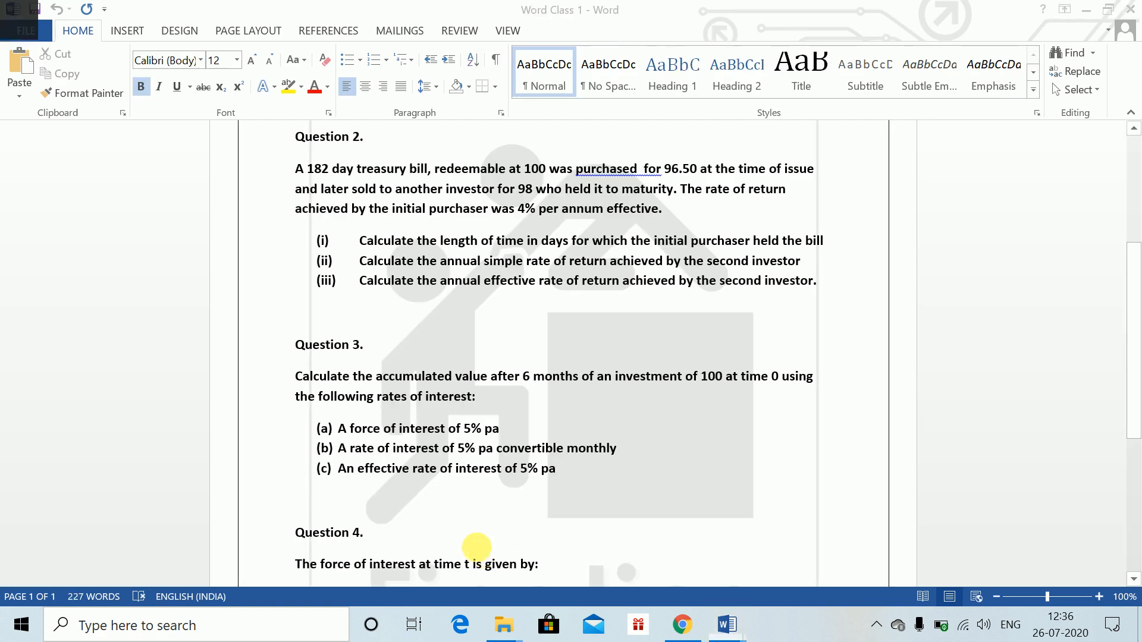
pyautogui.hotkey('alt', 'Tab')
pyautogui.hotkey('ctrl', 'z')
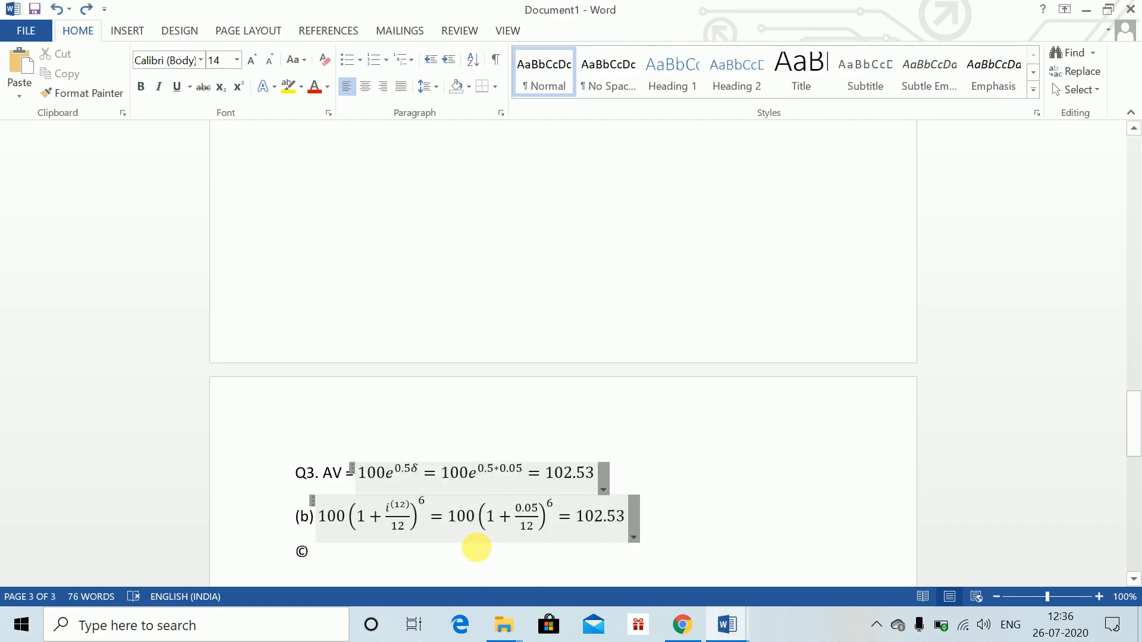
pyautogui.hotkey('ctrl', 'z')
pyautogui.write('10')
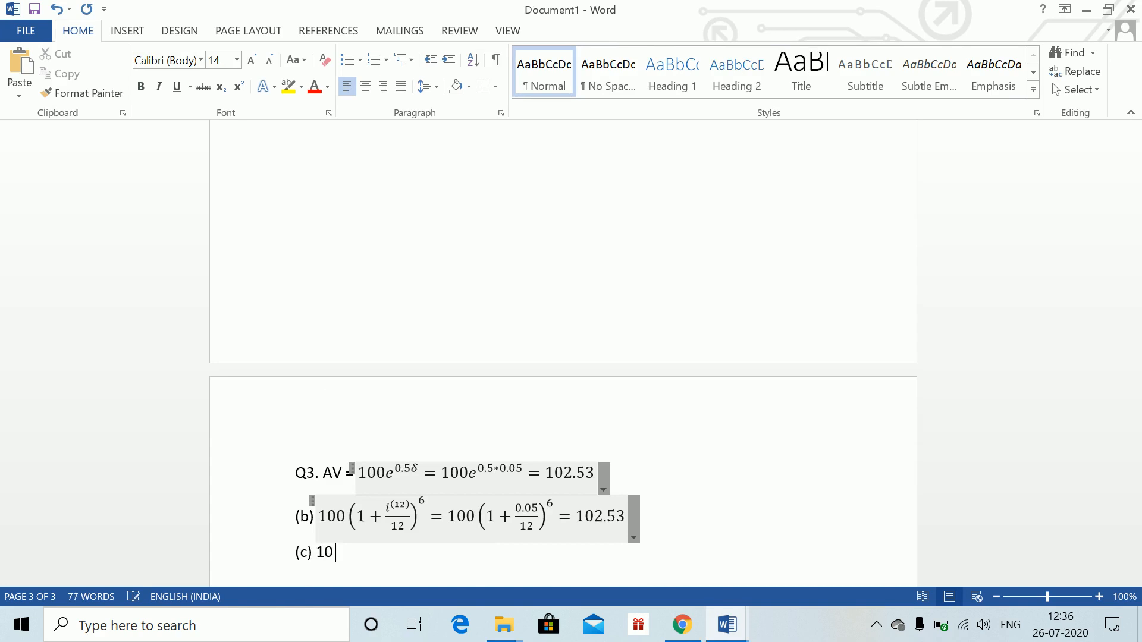
pyautogui.press('BackSpace')
pyautogui.press('BackSpace')
# Insert an equation 100(1 + i) raised to the fraction 6/12 after the (c) label
pyautogui.hotkey('alt', '=')
pyautogui.write('100')
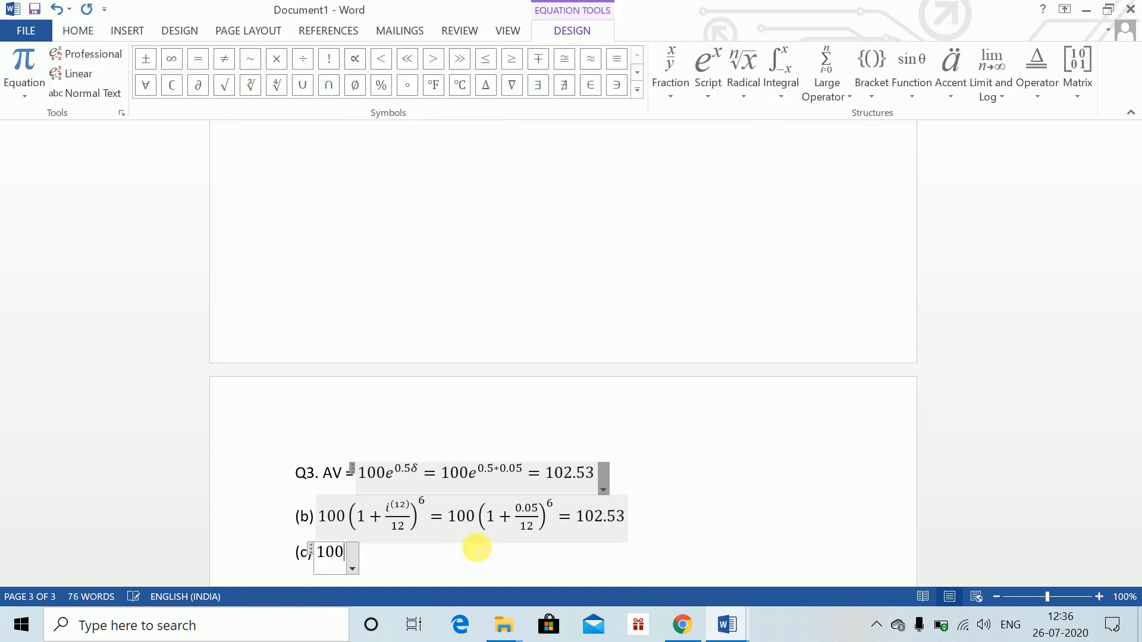
pyautogui.write('(1+i')
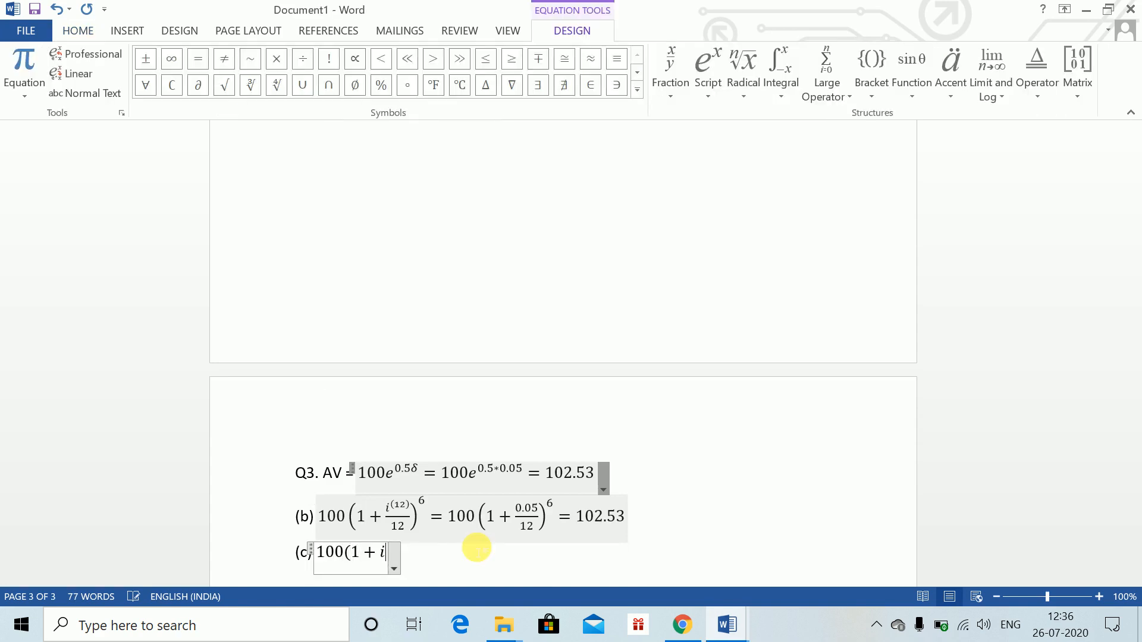
pyautogui.write(')^')
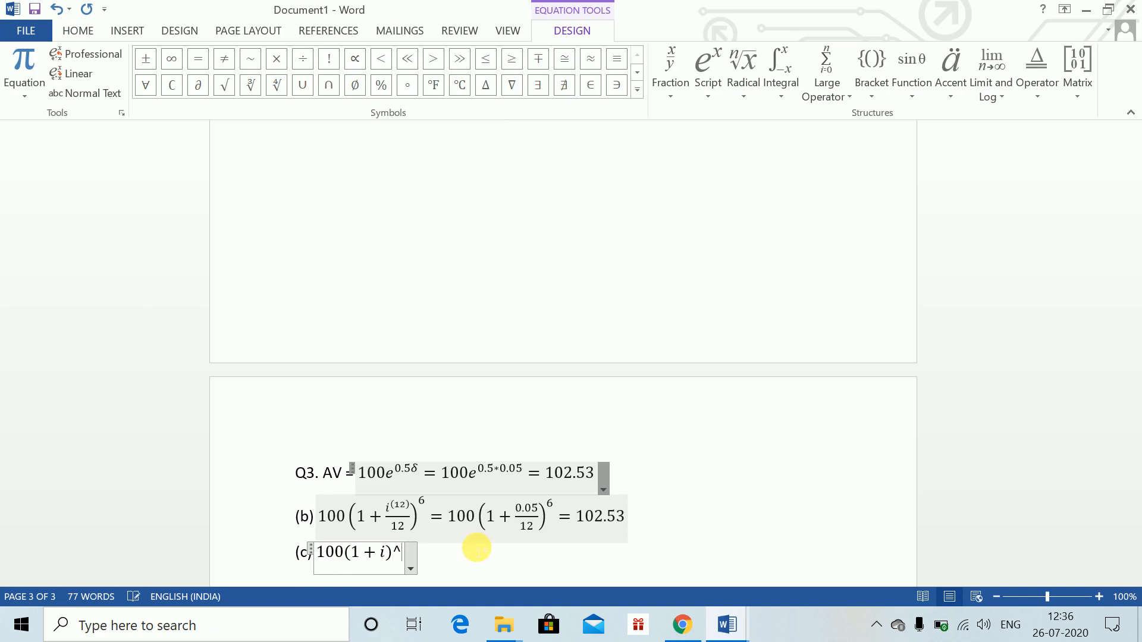
pyautogui.write('(6.')
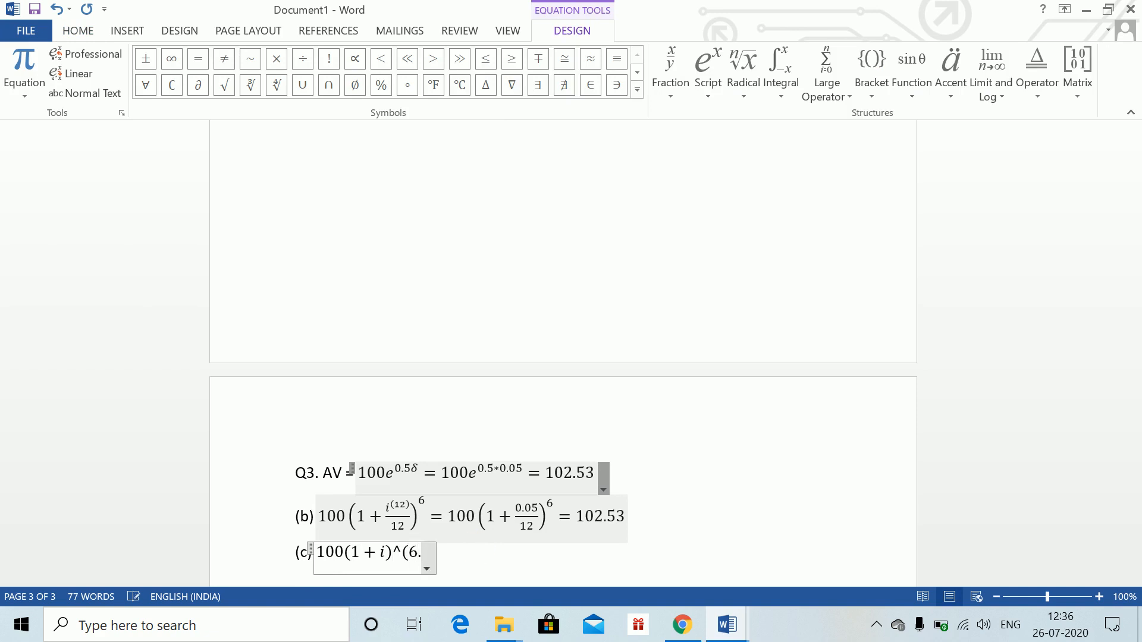
pyautogui.press('BackSpace')
pyautogui.write('/12) ')
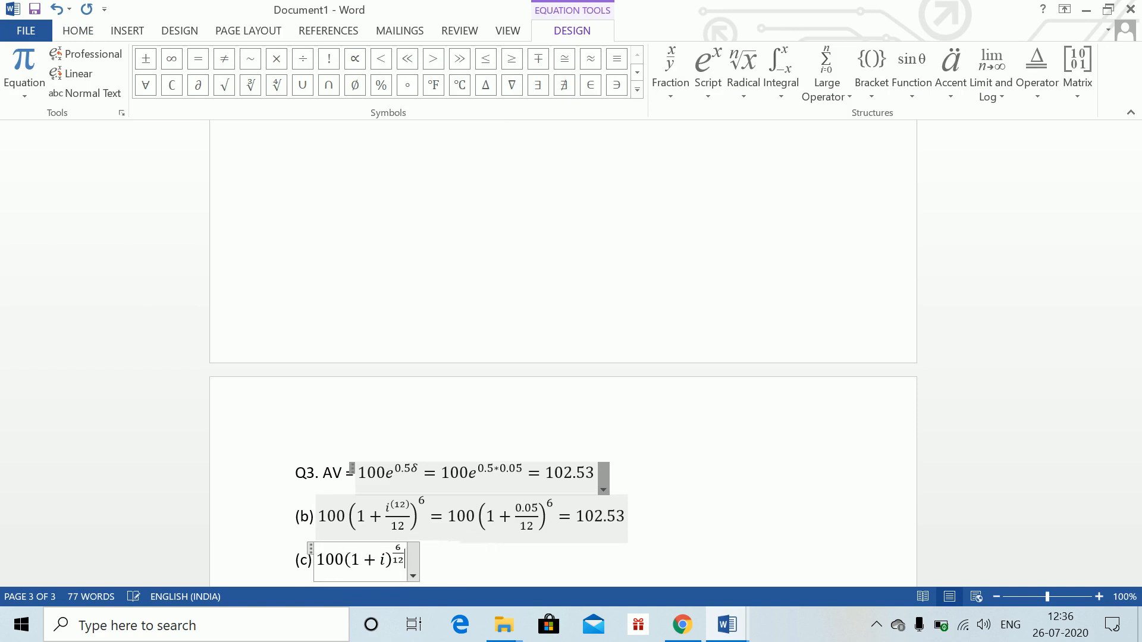
pyautogui.write('=')
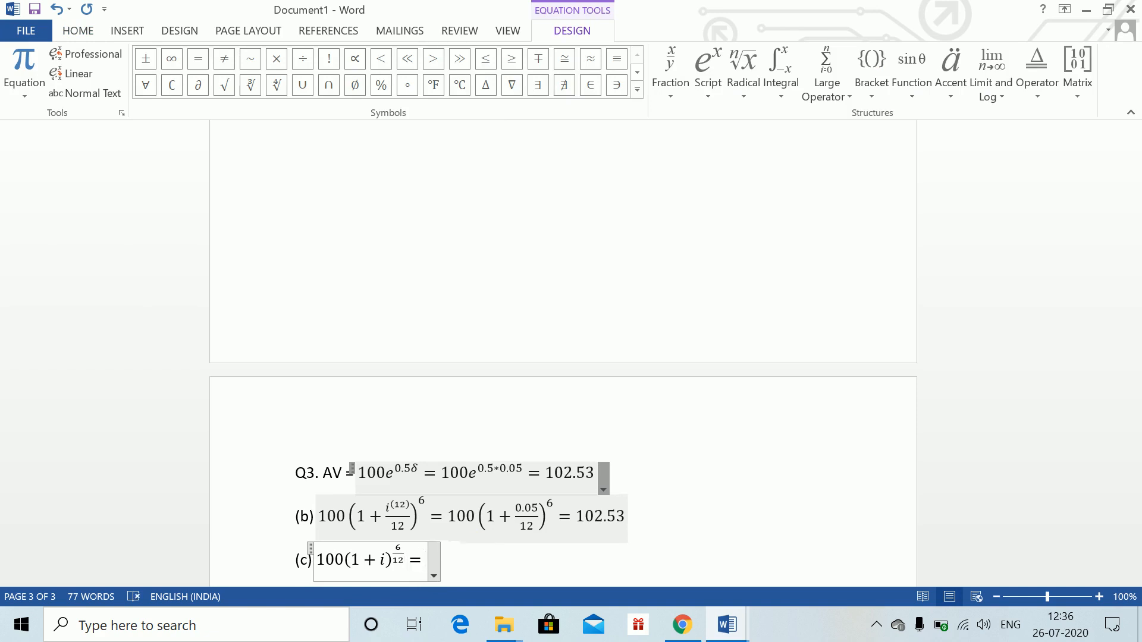
pyautogui.write('100')
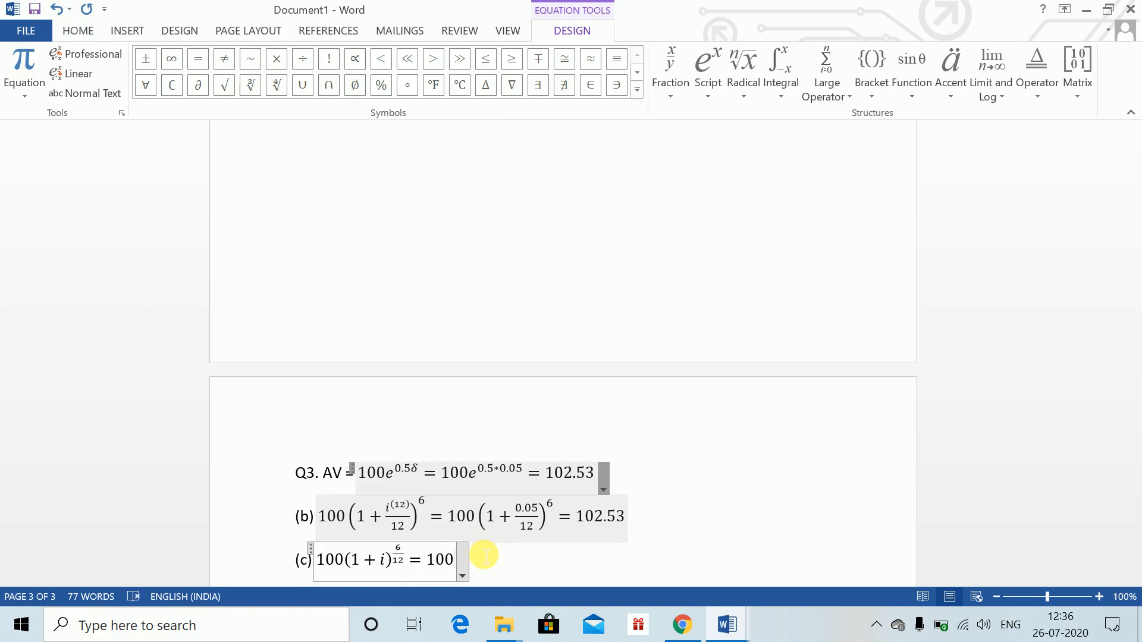
pyautogui.write('*(1.05')
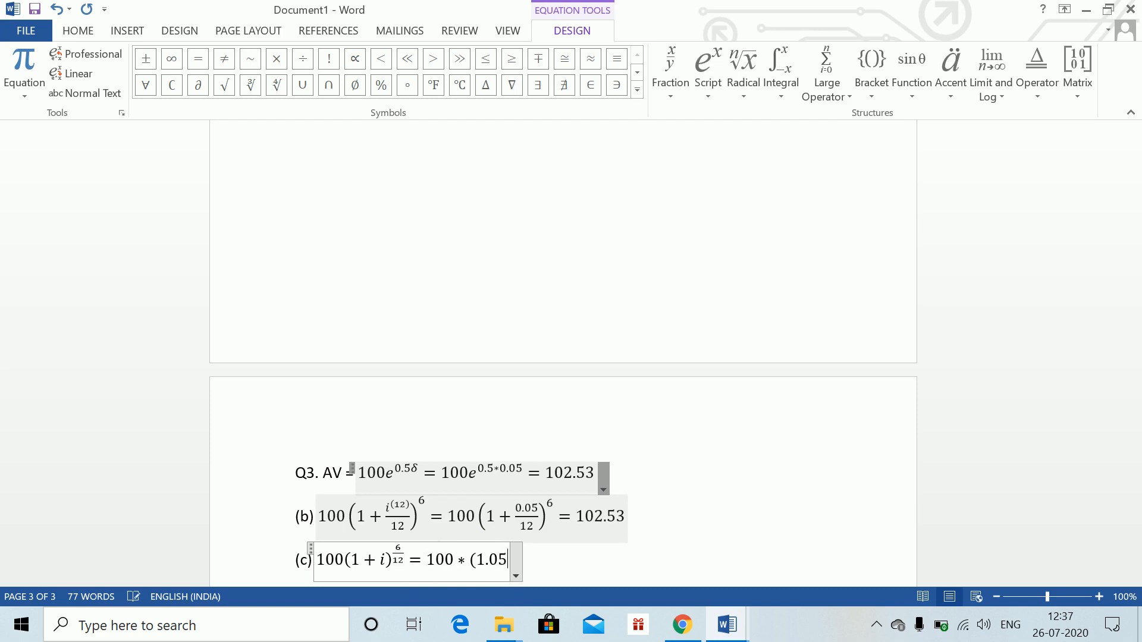
pyautogui.write(')^')
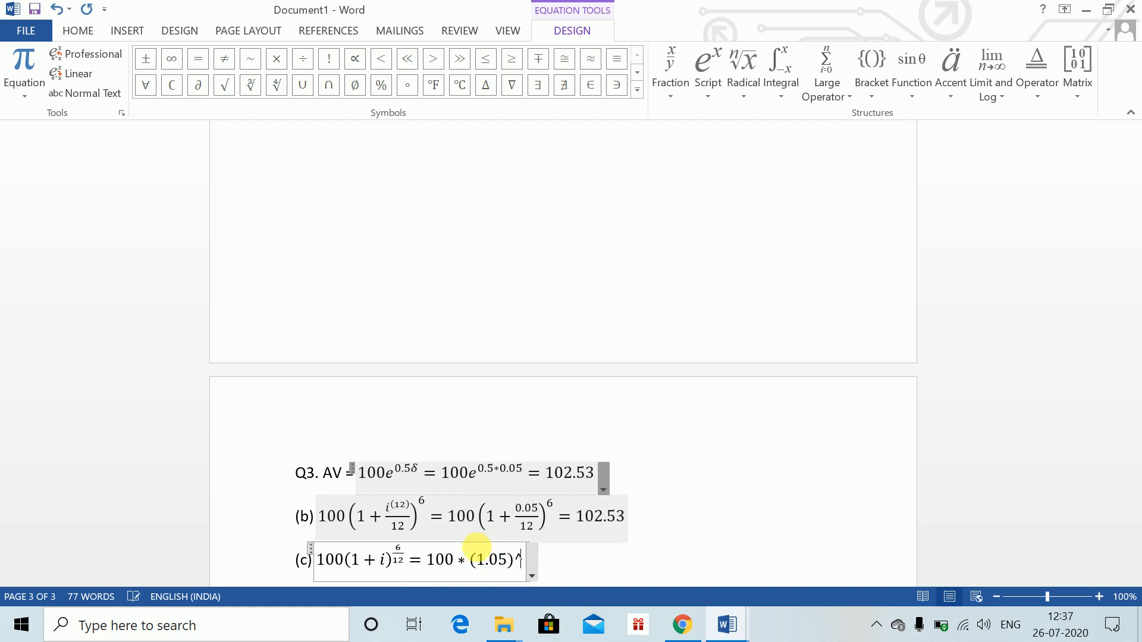
pyautogui.write('(0.5')
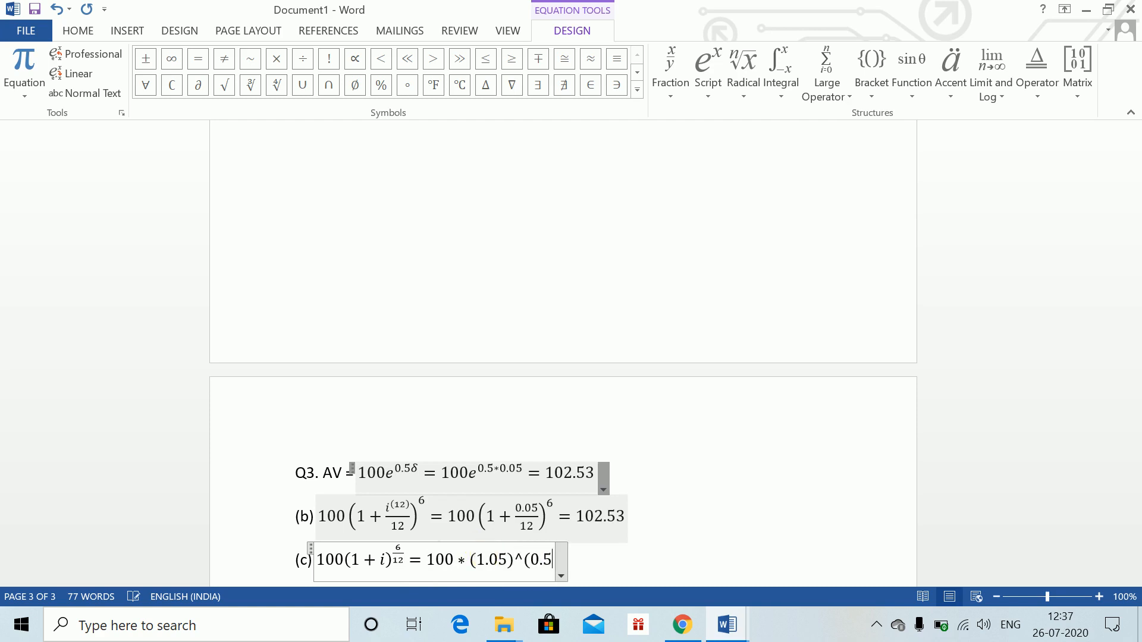
pyautogui.write(') = ')
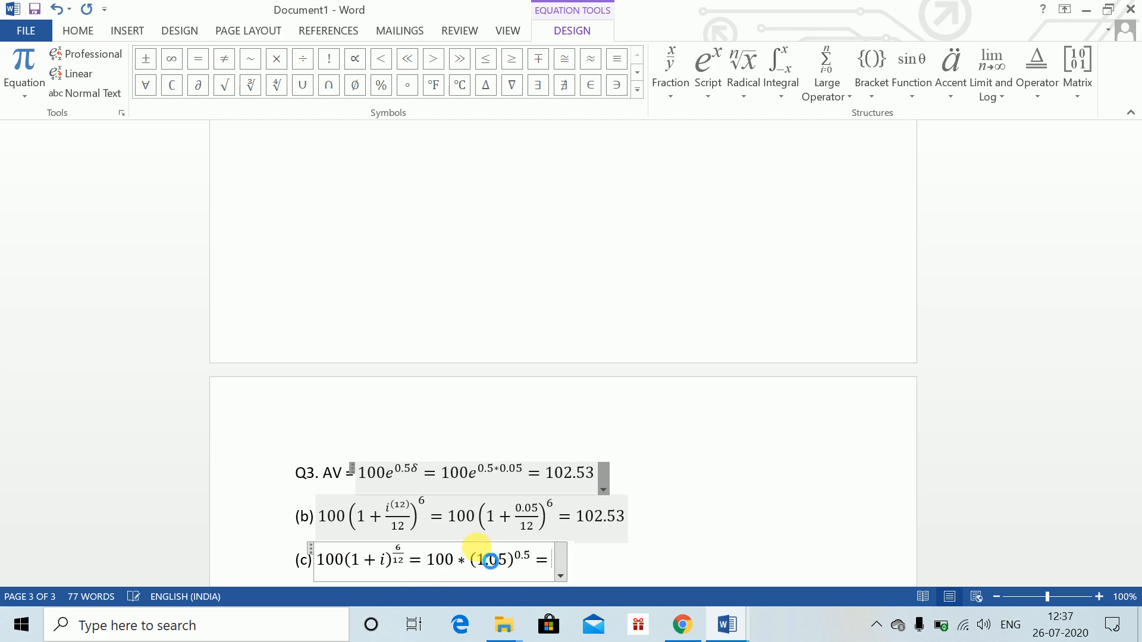
pyautogui.write('102.47')
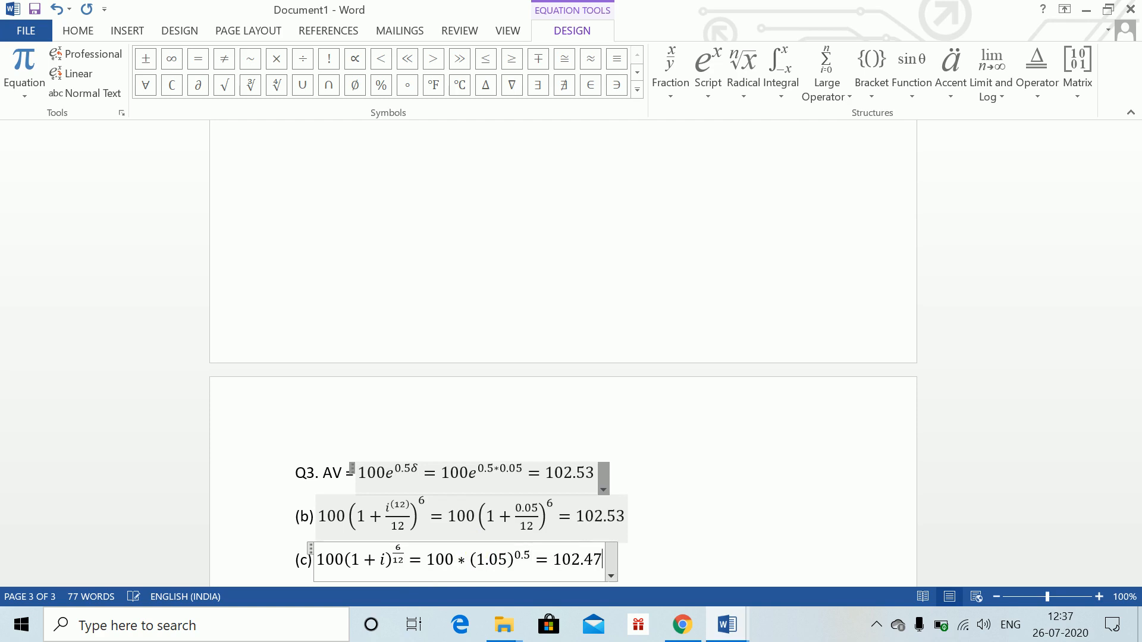
# Extend the equation with = 100*(1.05)^(0.5) = 102.47, then leave it for a new line
pyautogui.press('Right')
pyautogui.press('Return')
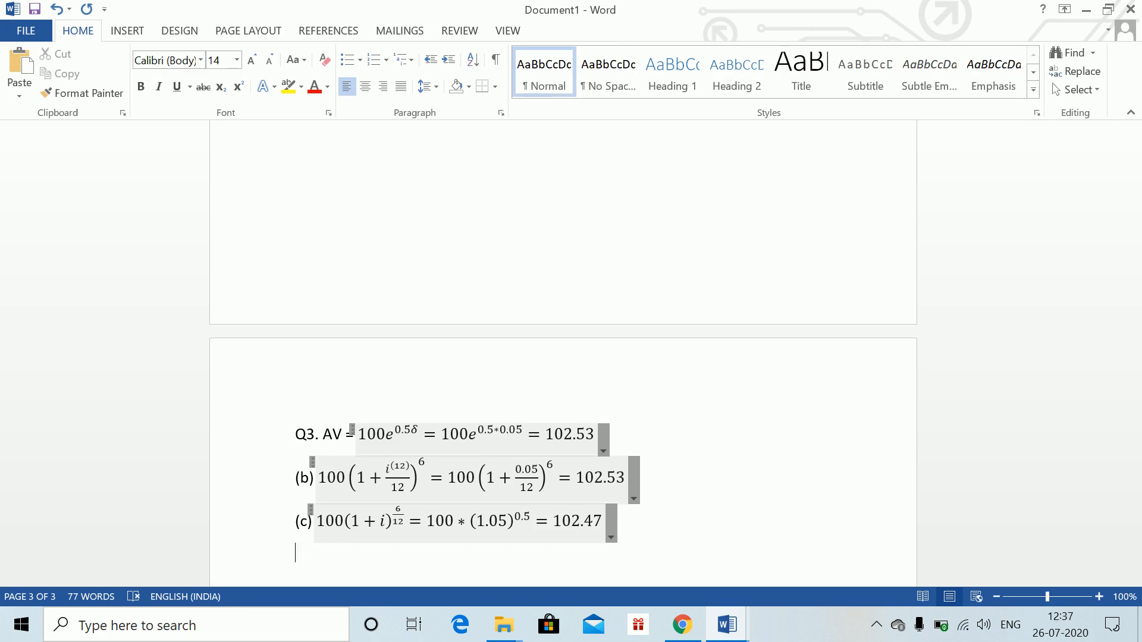
# Switch to the Word Class 1 document and scroll to read Question 4
pyautogui.hotkey('alt', 'Tab')
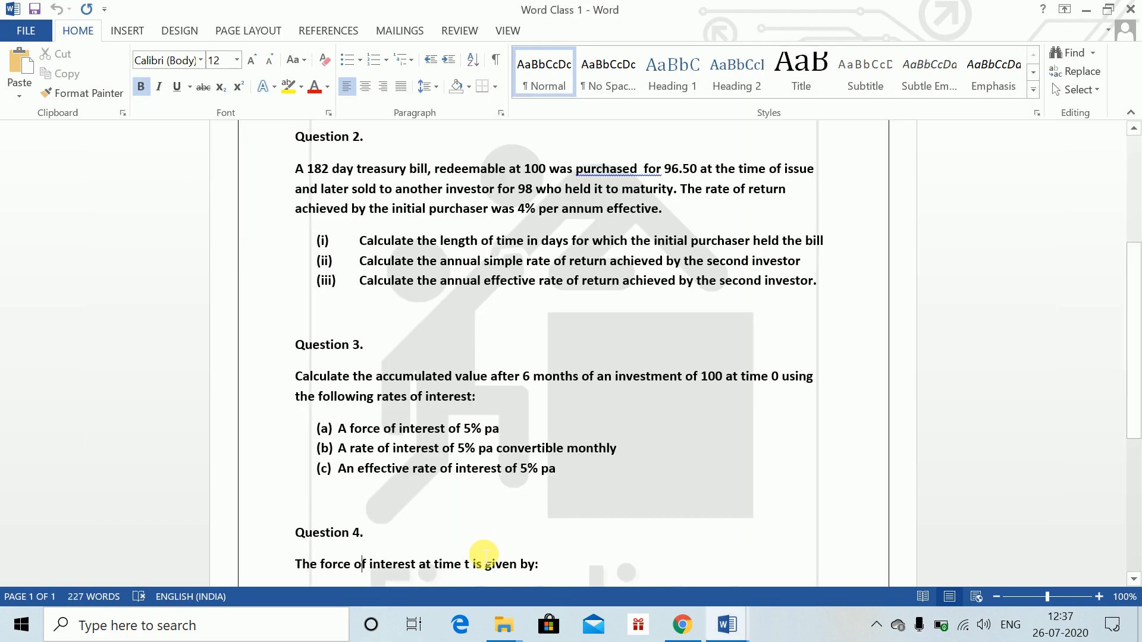
pyautogui.scroll(-3, 484, 553)
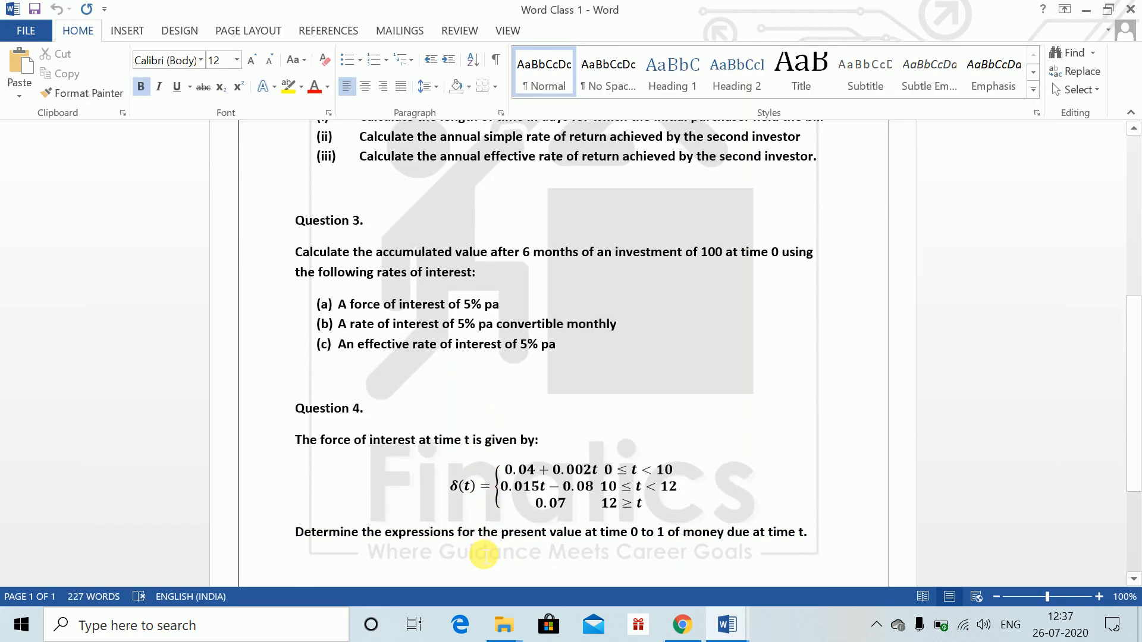
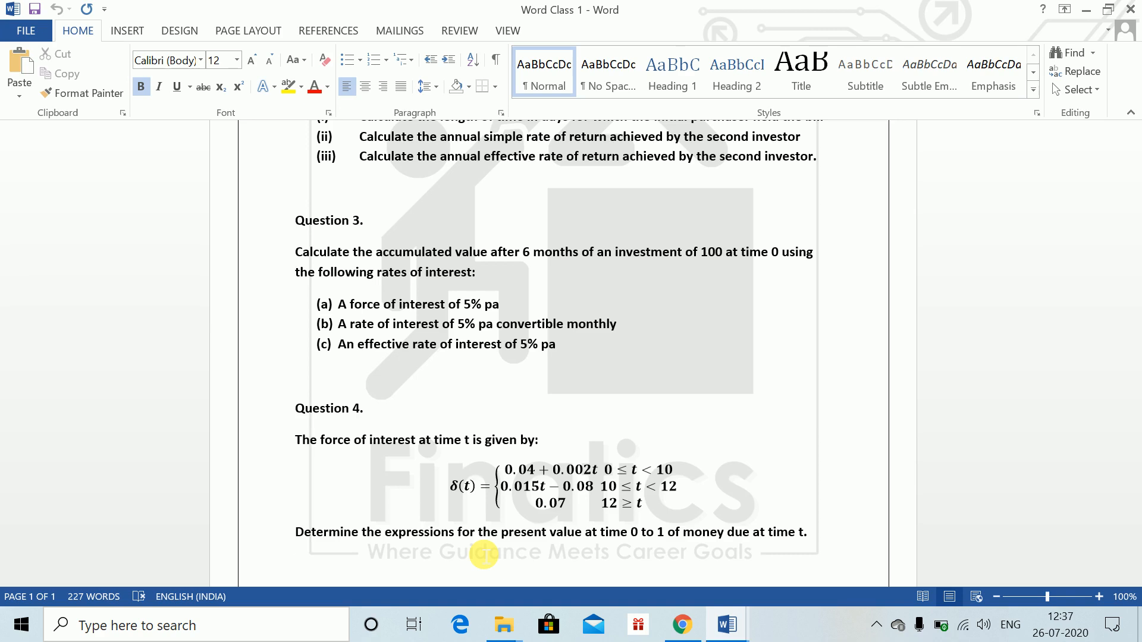
# Switch back to Document1, start a new page and write the label Q4. on its own line
pyautogui.hotkey('alt', 'Tab')
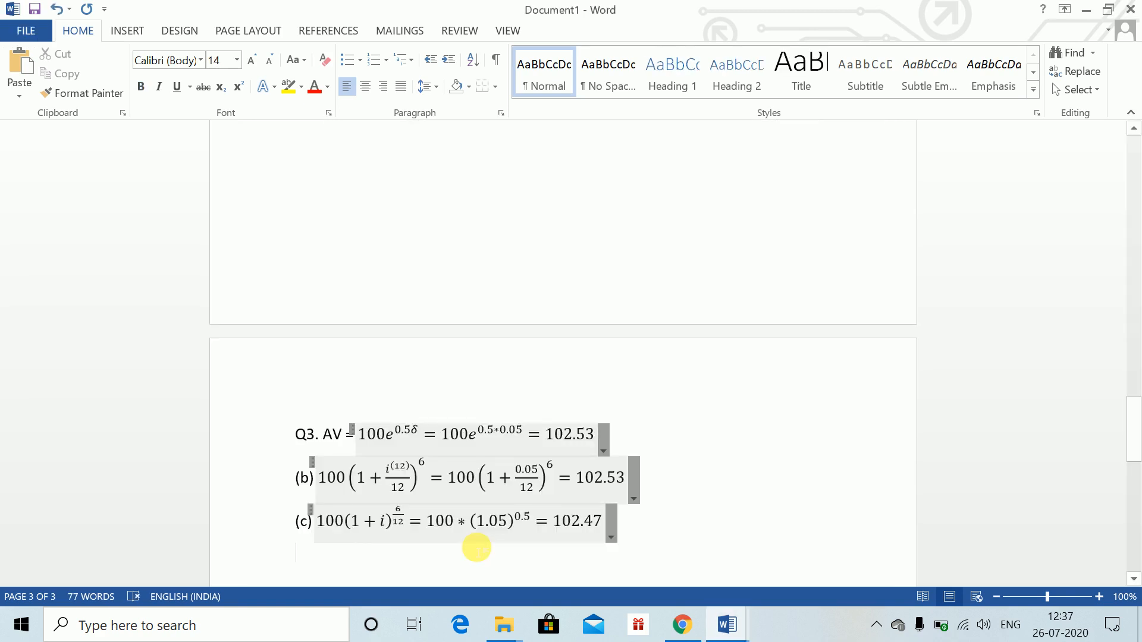
pyautogui.hotkey('ctrl', 'Return')
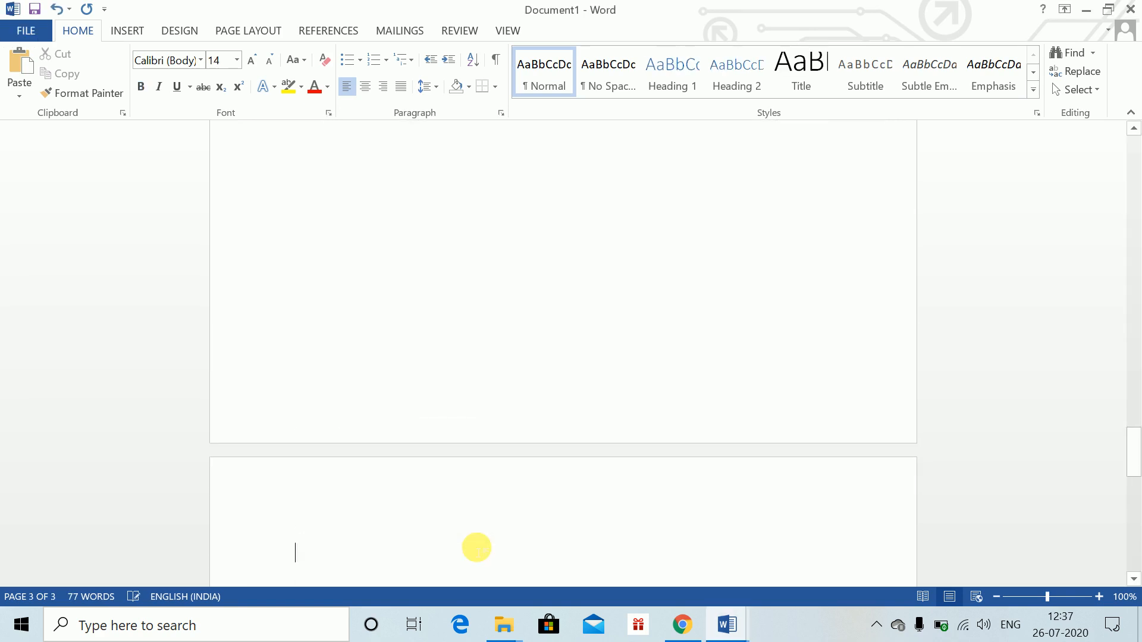
pyautogui.write('Q4.')
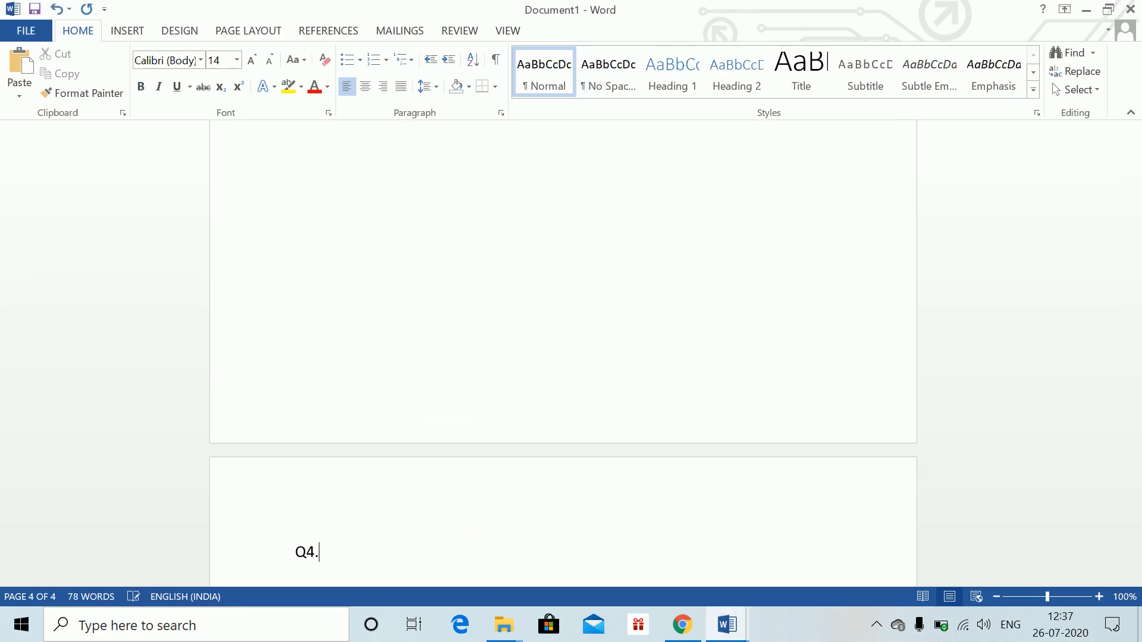
pyautogui.press('Return')
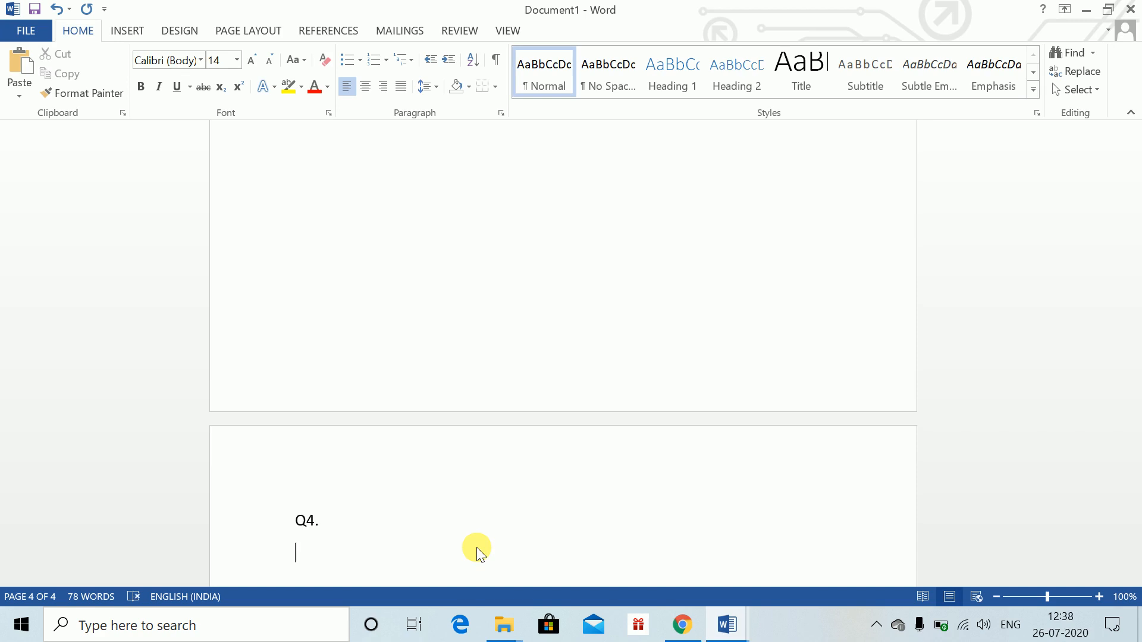
# Insert an equation 0 ≤ t < 10 and leave it for a new line
pyautogui.hotkey('alt', '=')
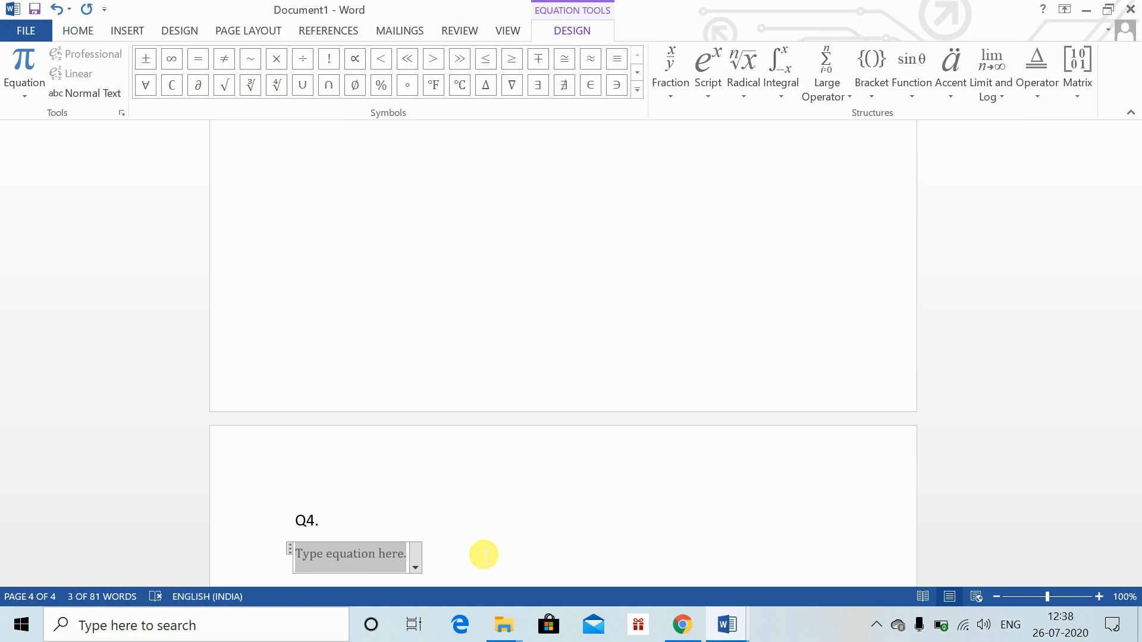
pyautogui.write('0<=')
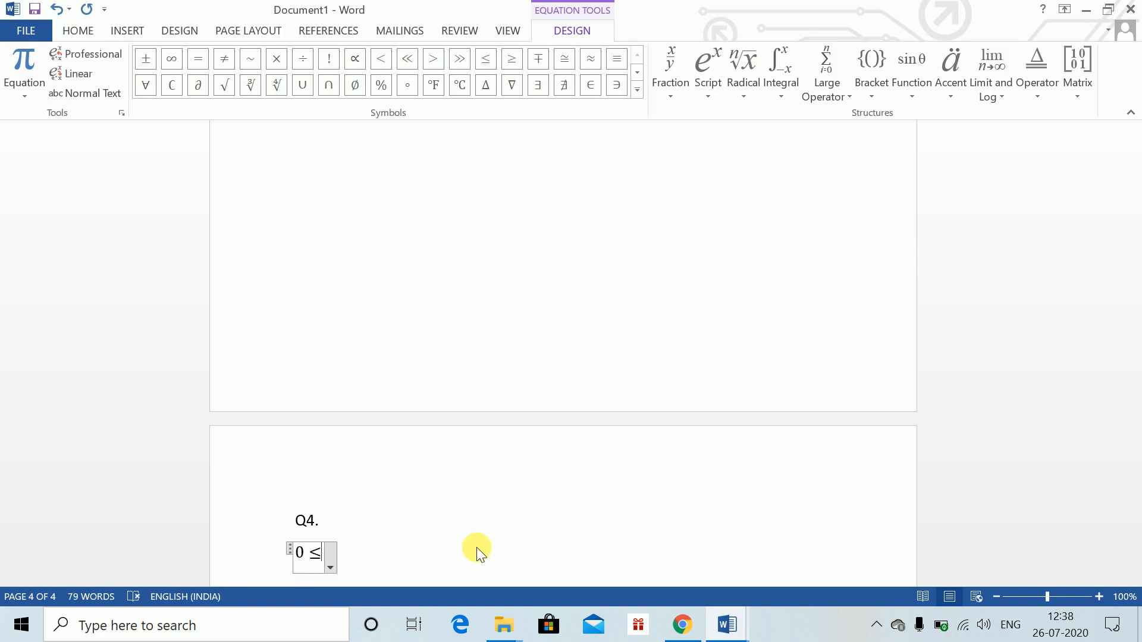
pyautogui.write('t')
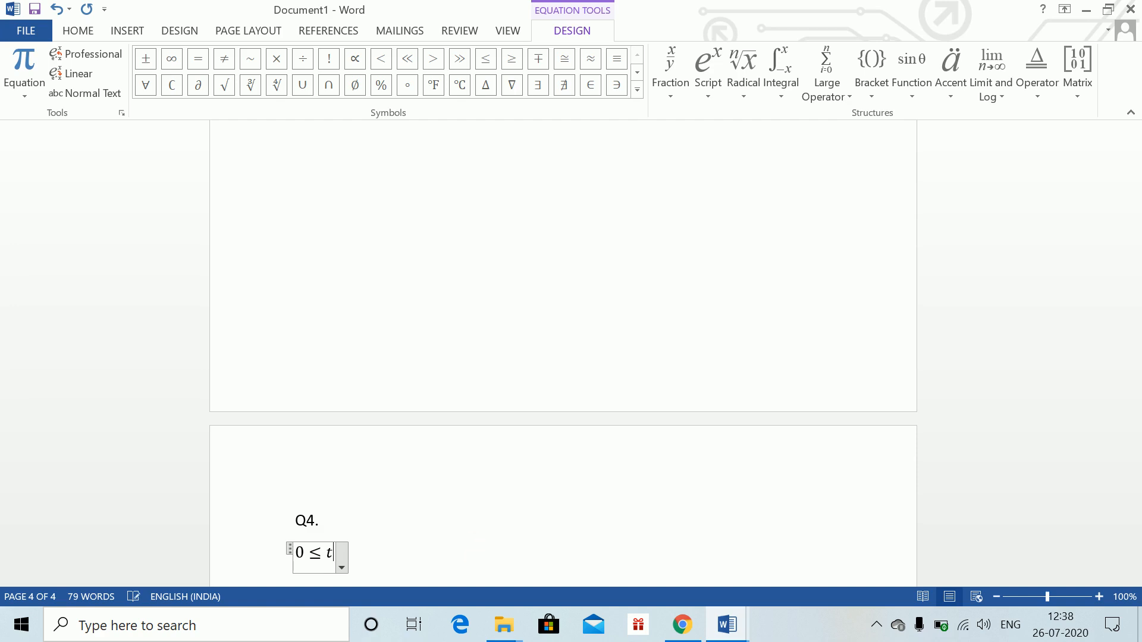
pyautogui.write('<10')
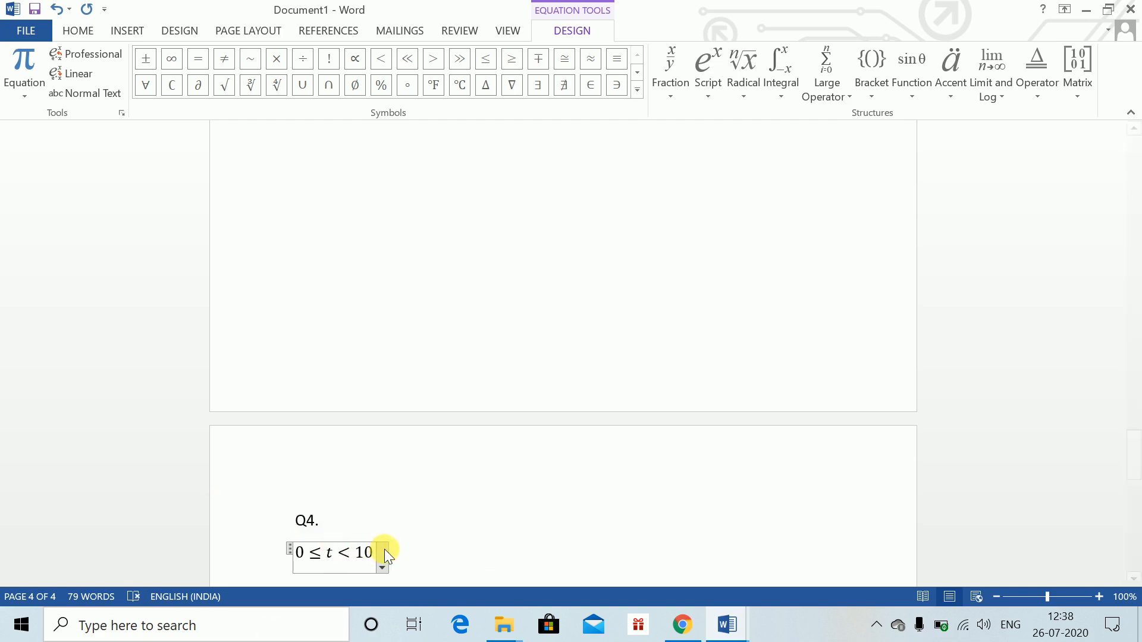
pyautogui.press('Return')
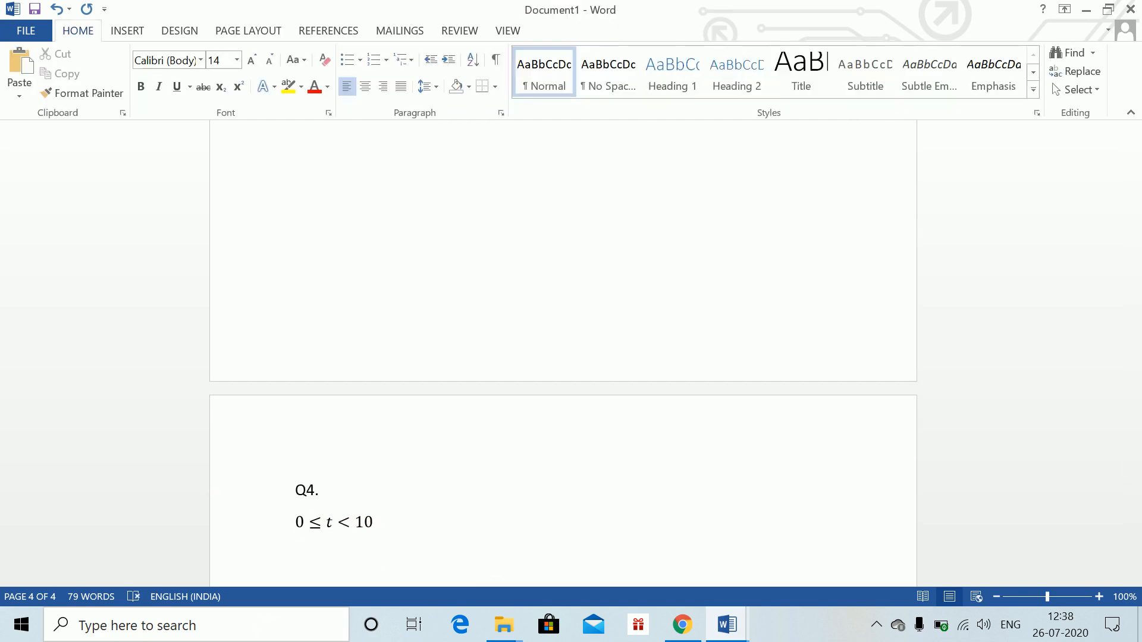
# Start a new equation v(t) = e^(−∫ with lower limit 0 and upper limit t
pyautogui.hotkey('alt', '=')
pyautogui.write('v(')
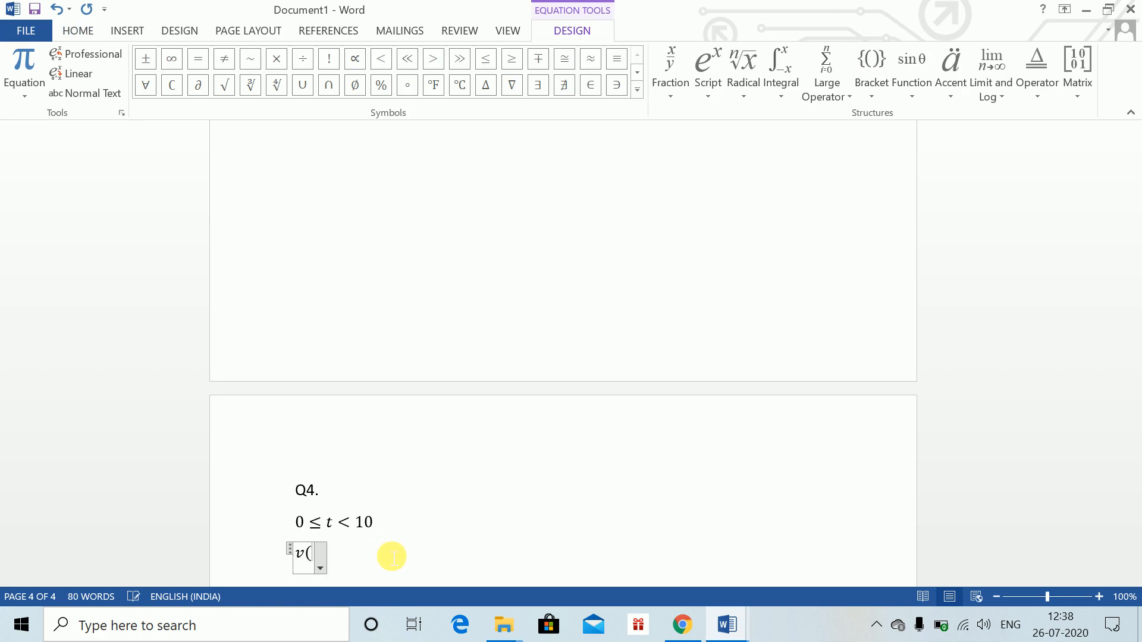
pyautogui.write('t)=')
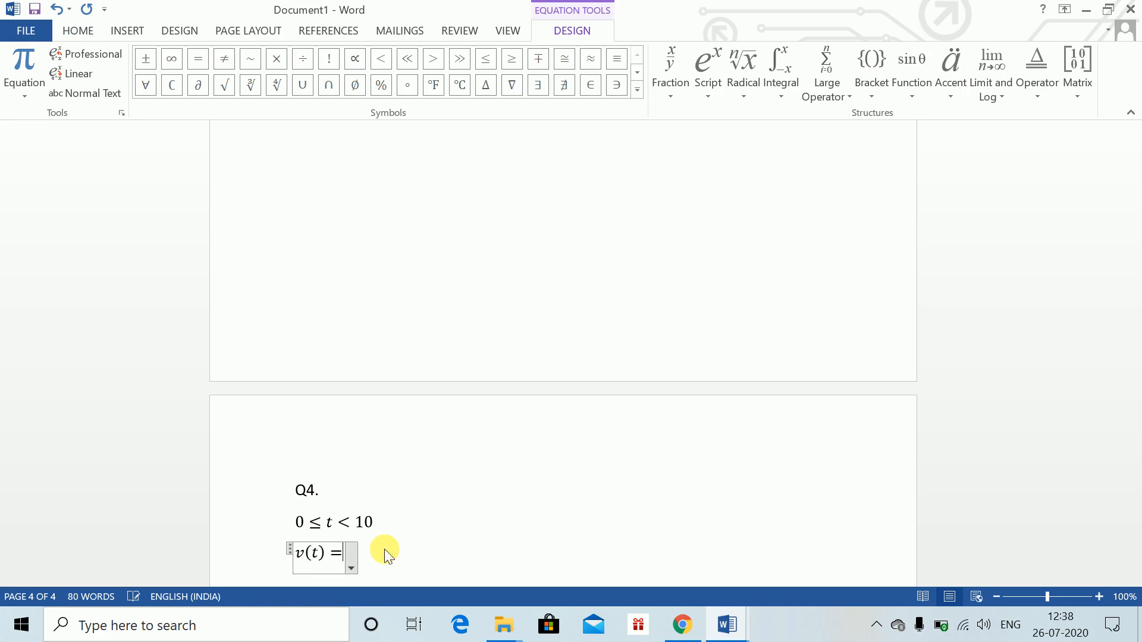
pyautogui.write('e^')
pyautogui.write('(-')
pyautogui.write('\\')
pyautogui.write('int')
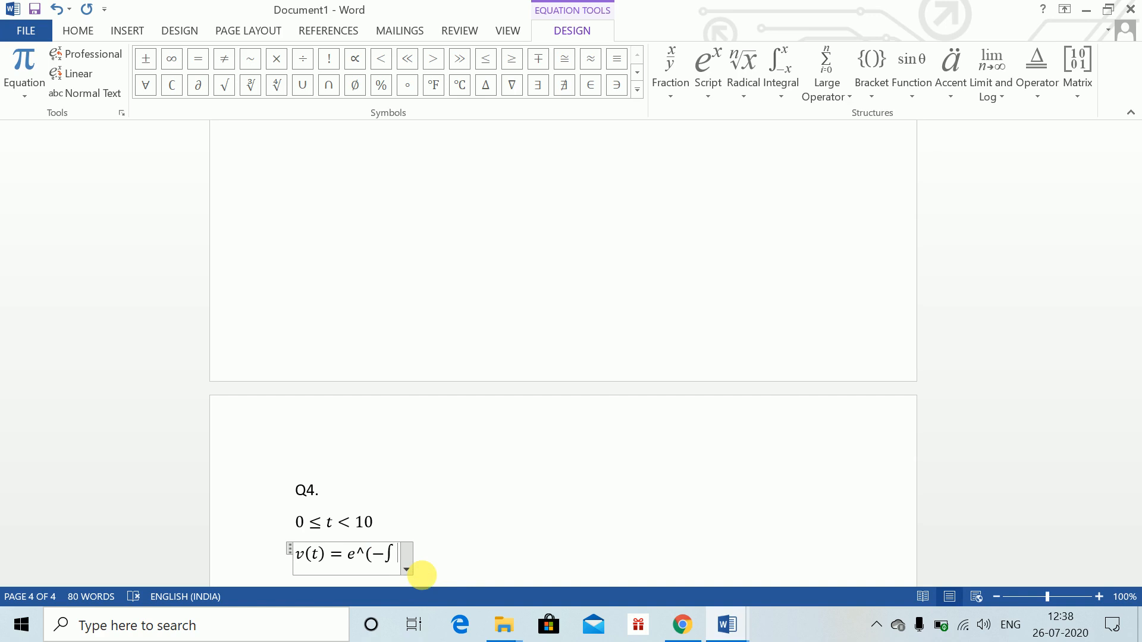
pyautogui.write(' _0^t')
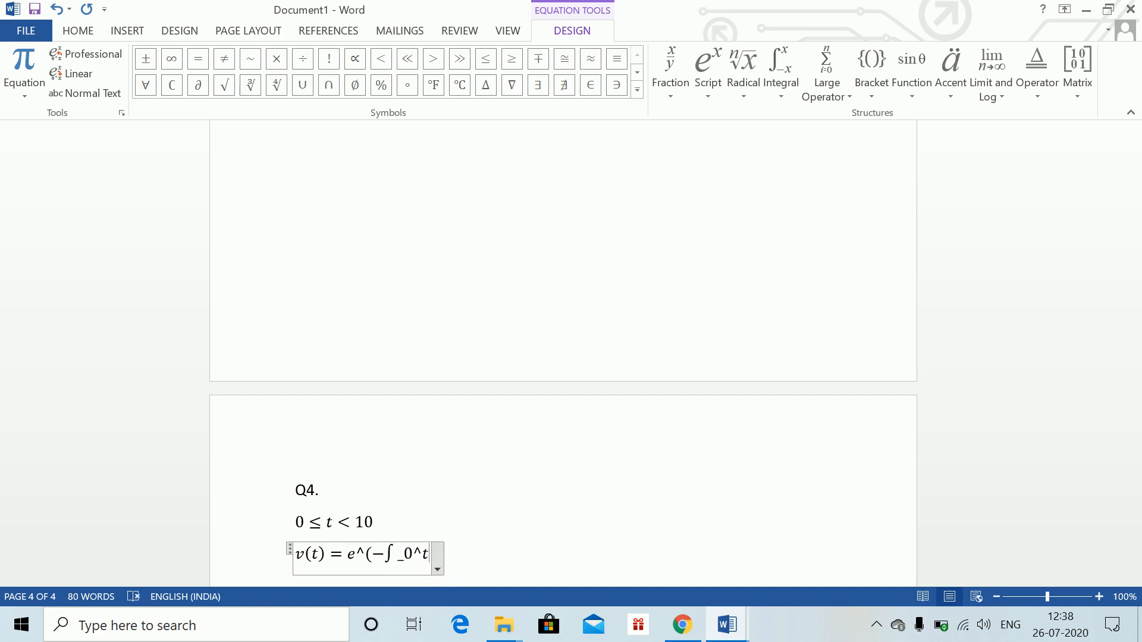
pyautogui.press('Return')
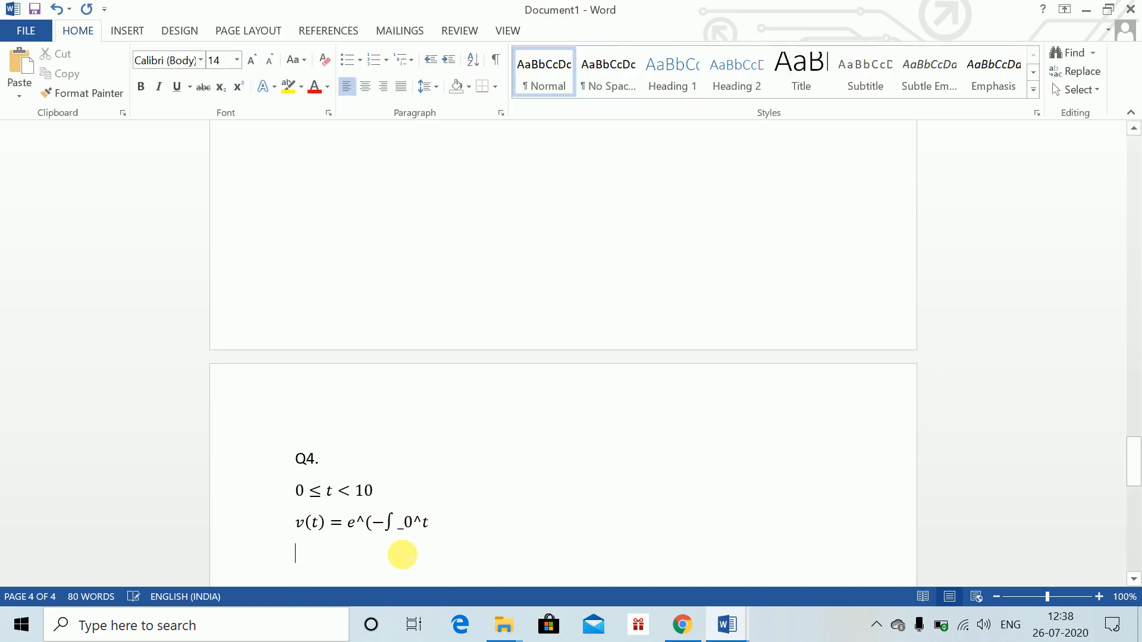
# Fill the integral with 0.04 + 0.002s ds, close the exponent bracket and build the equation
pyautogui.press('Up')
pyautogui.press('Up')
pyautogui.click(433, 517)
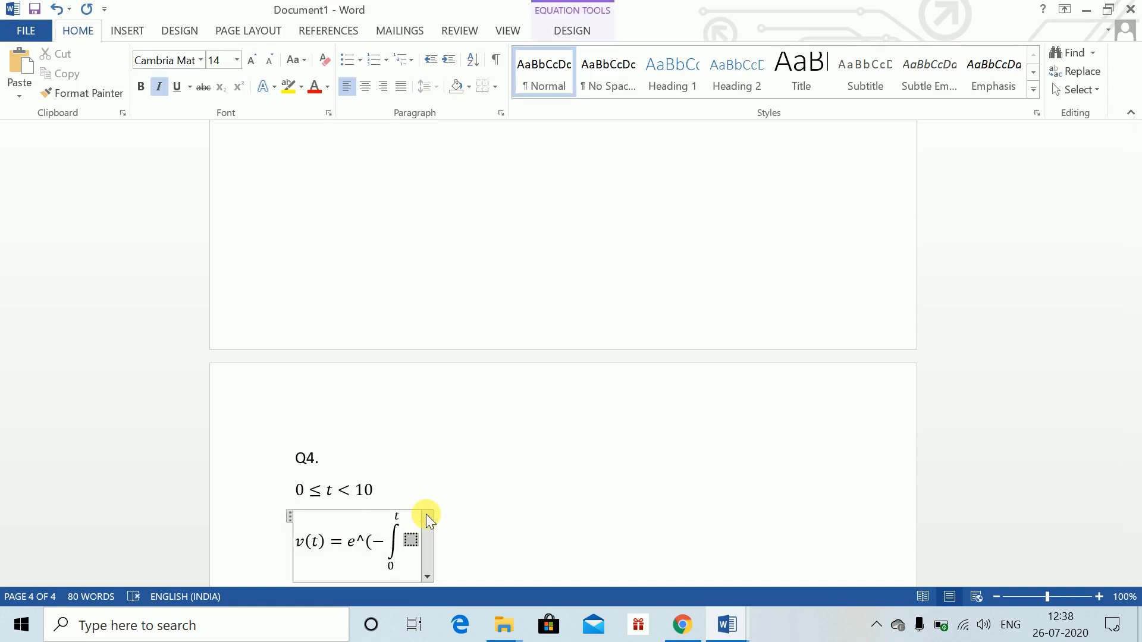
pyautogui.write('0.04 ')
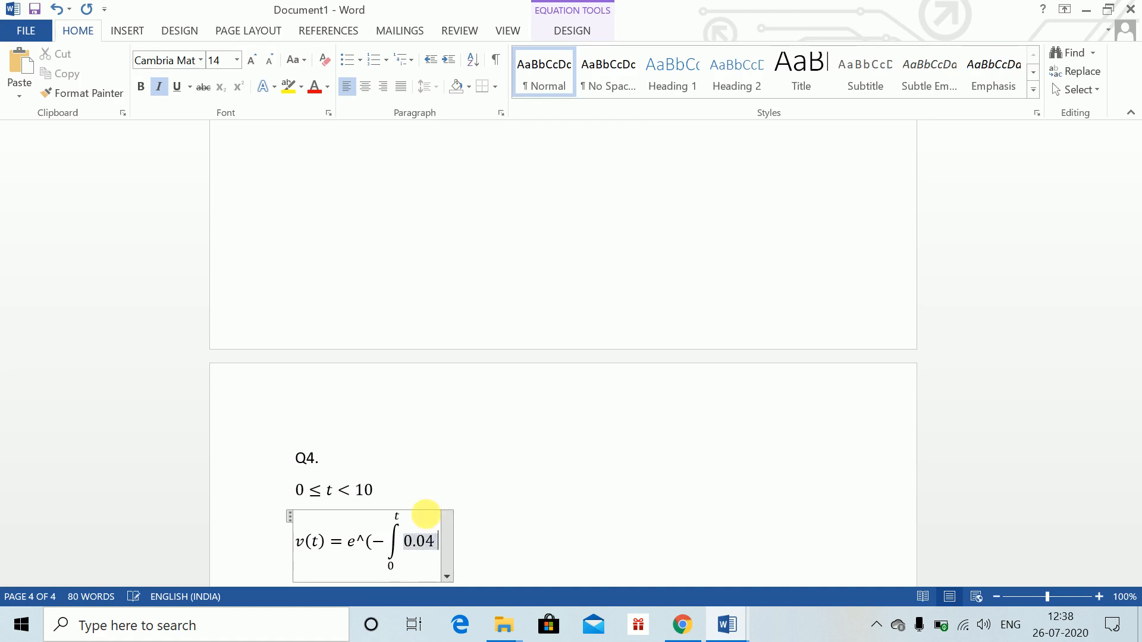
pyautogui.write('+ 0')
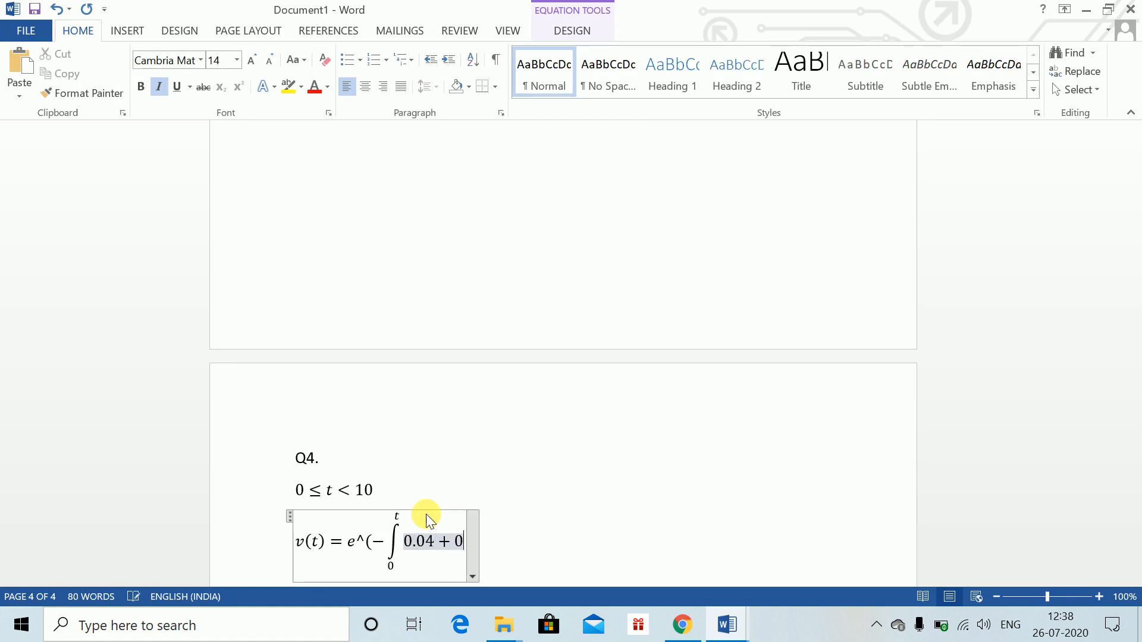
pyautogui.write('.002s ds')
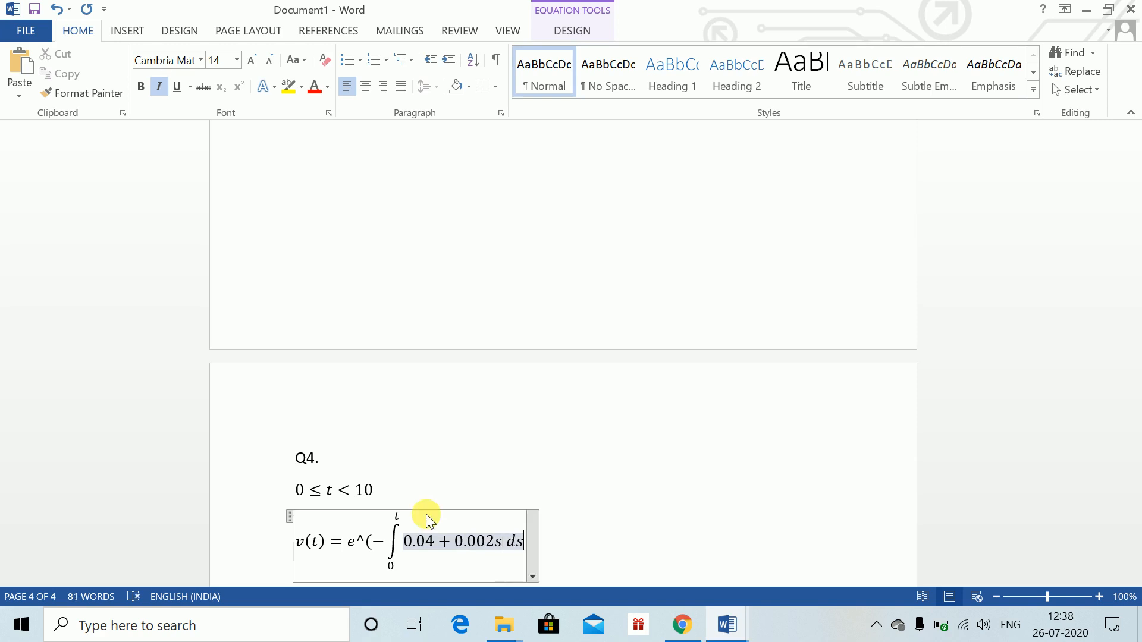
pyautogui.press('Right')
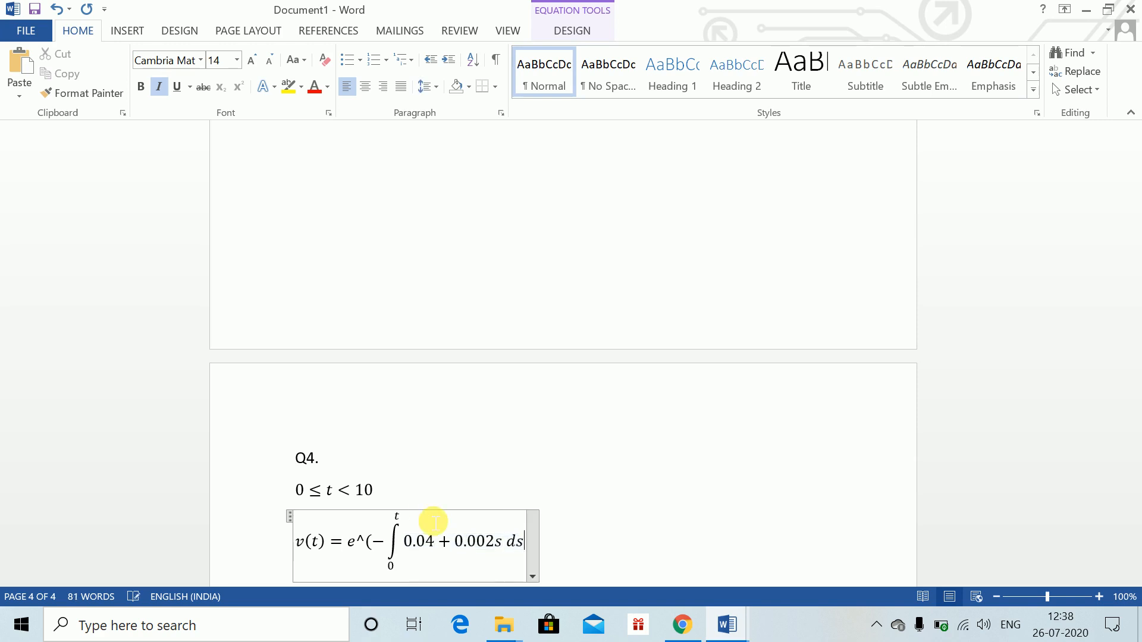
pyautogui.write(')')
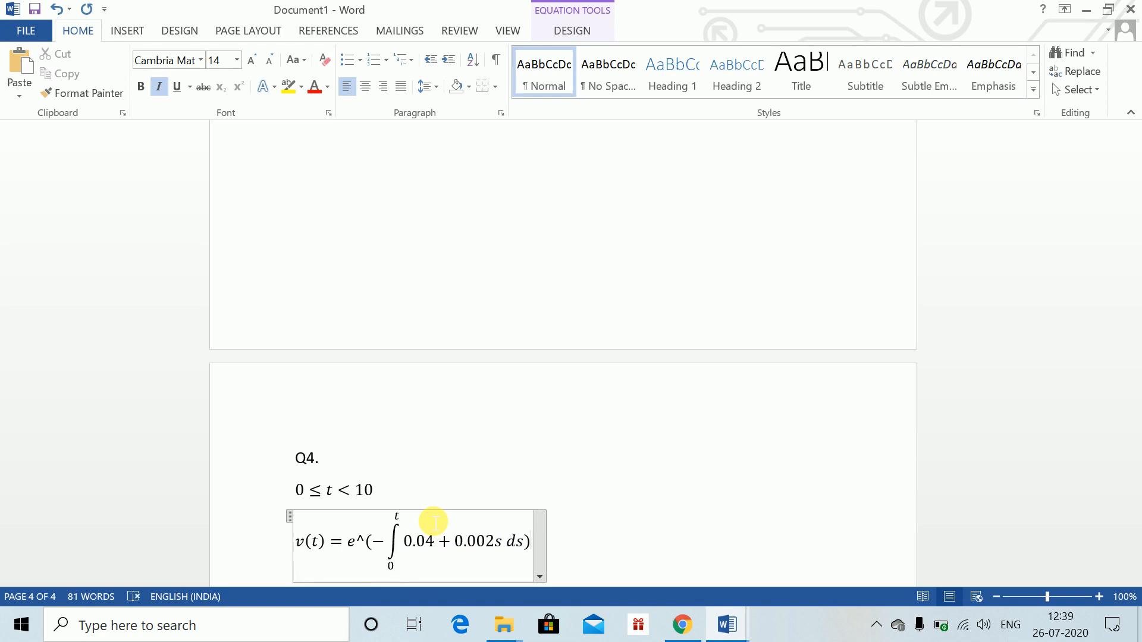
pyautogui.press('space')
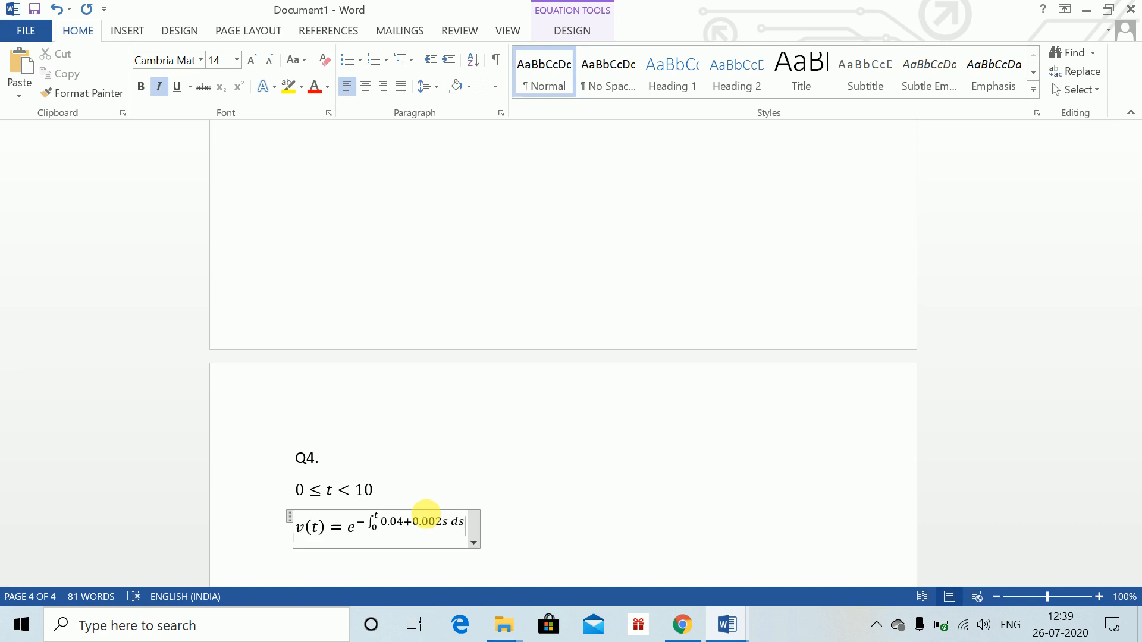
pyautogui.press('Return')
# Insert another equation v(t) = e^(−[0.04s + 0.001s^2] on the next line
pyautogui.hotkey('alt', '=')
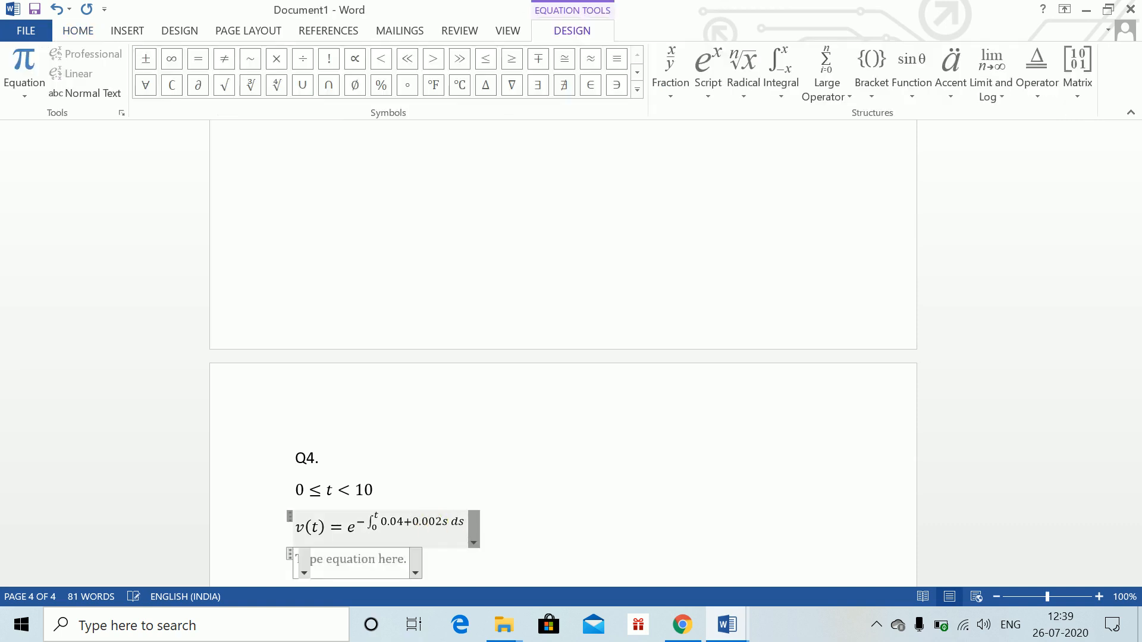
pyautogui.write('v(t)')
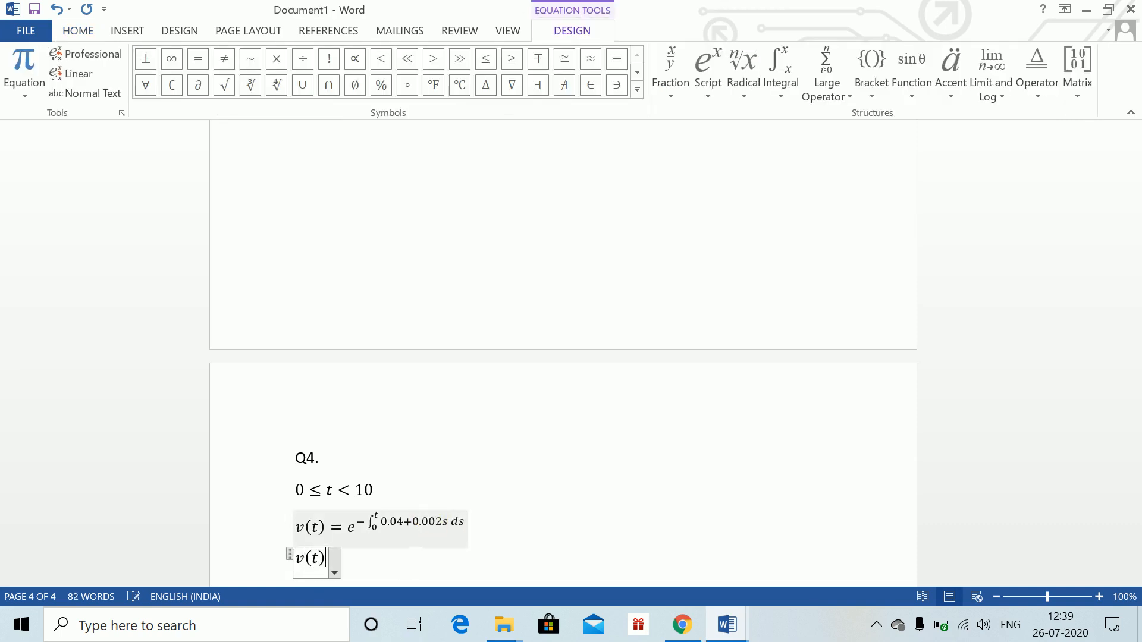
pyautogui.write('=e')
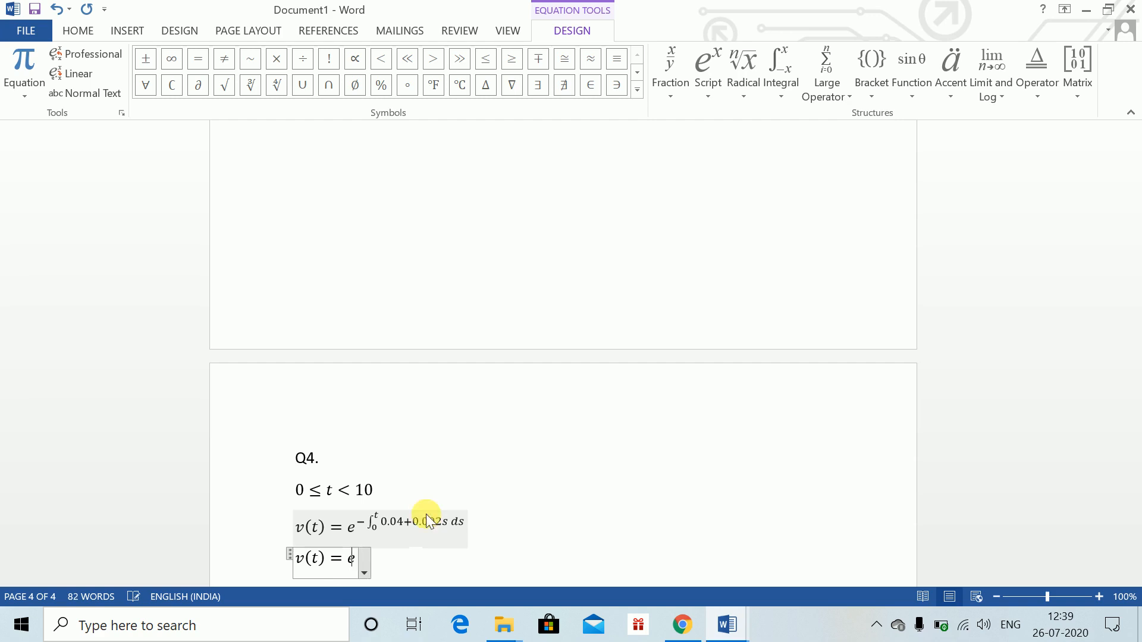
pyautogui.write('^(-')
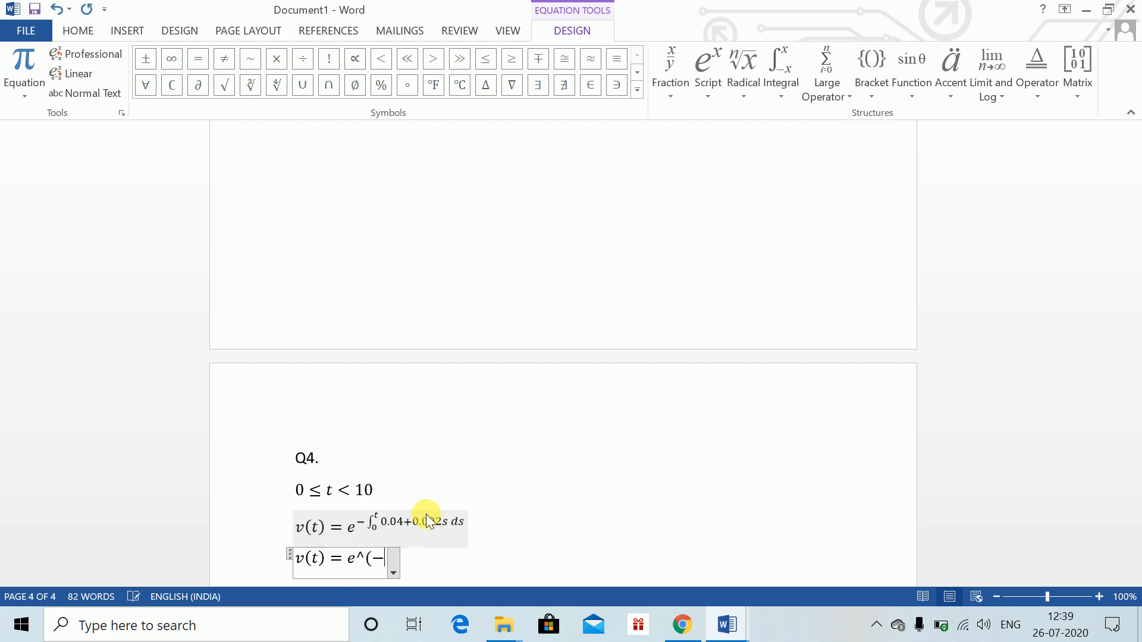
pyautogui.write('[0.04')
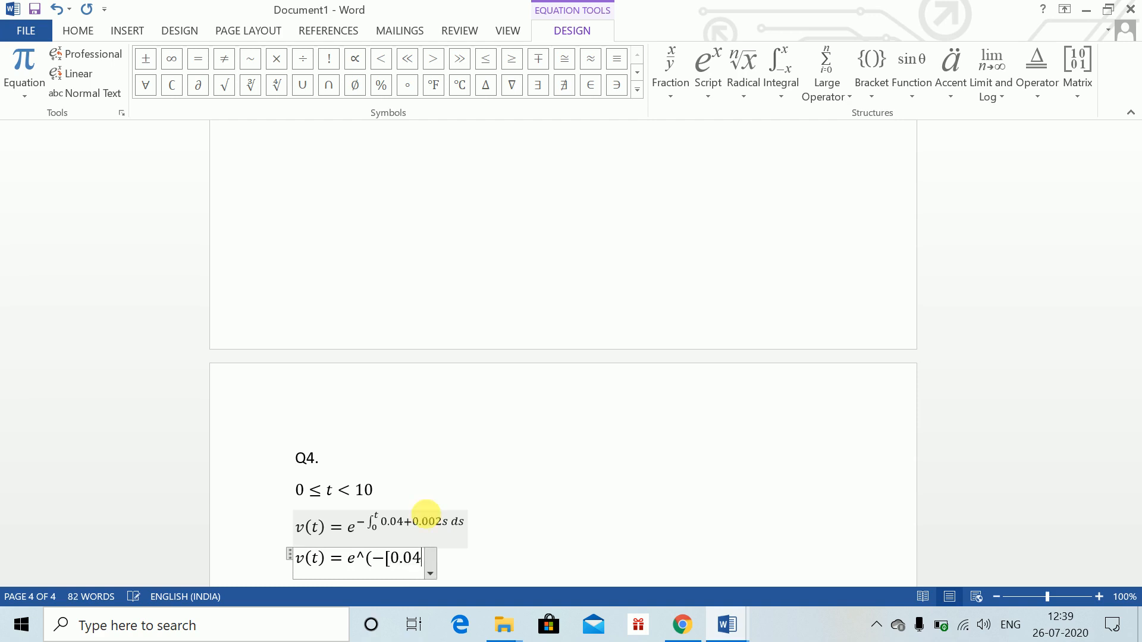
pyautogui.write('s +')
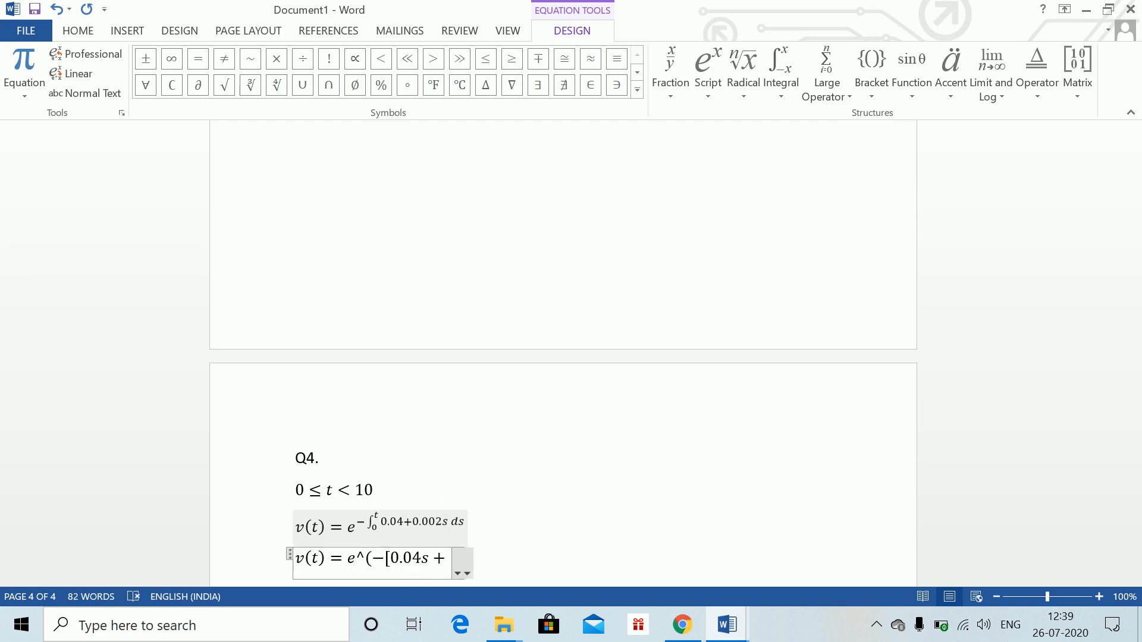
pyautogui.write('0.001')
pyautogui.write('s^2 ')
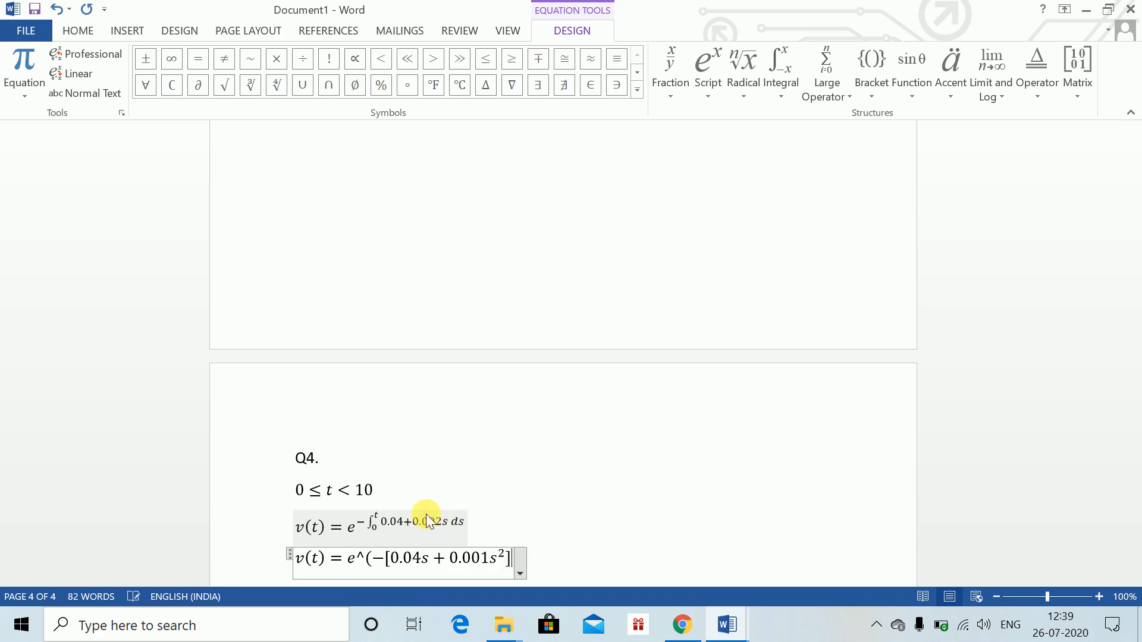
pyautogui.write(']_0')
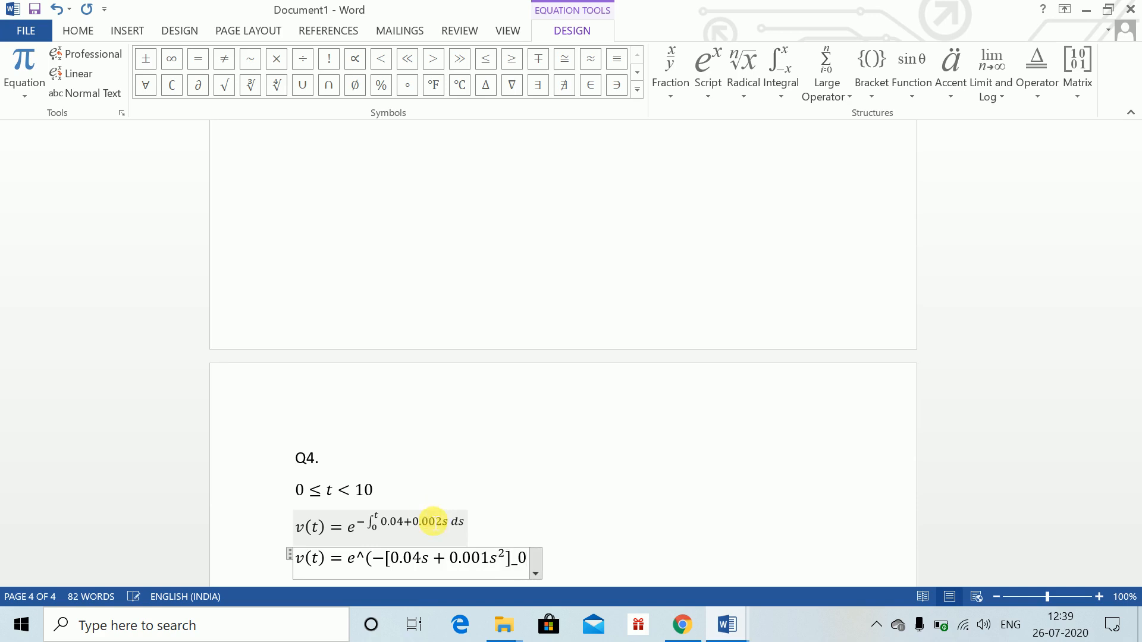
pyautogui.write('^t ')
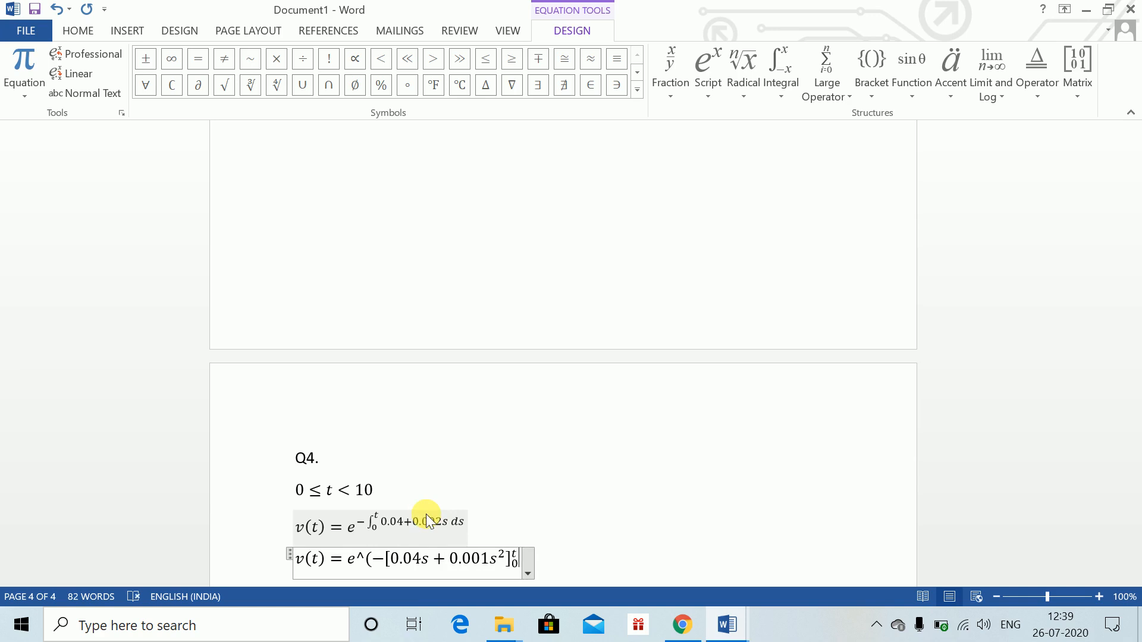
pyautogui.write(')')
# Add limits 0 and t to the square bracket, close the exponent and finish the equation
pyautogui.press('space')
pyautogui.click(535, 552)
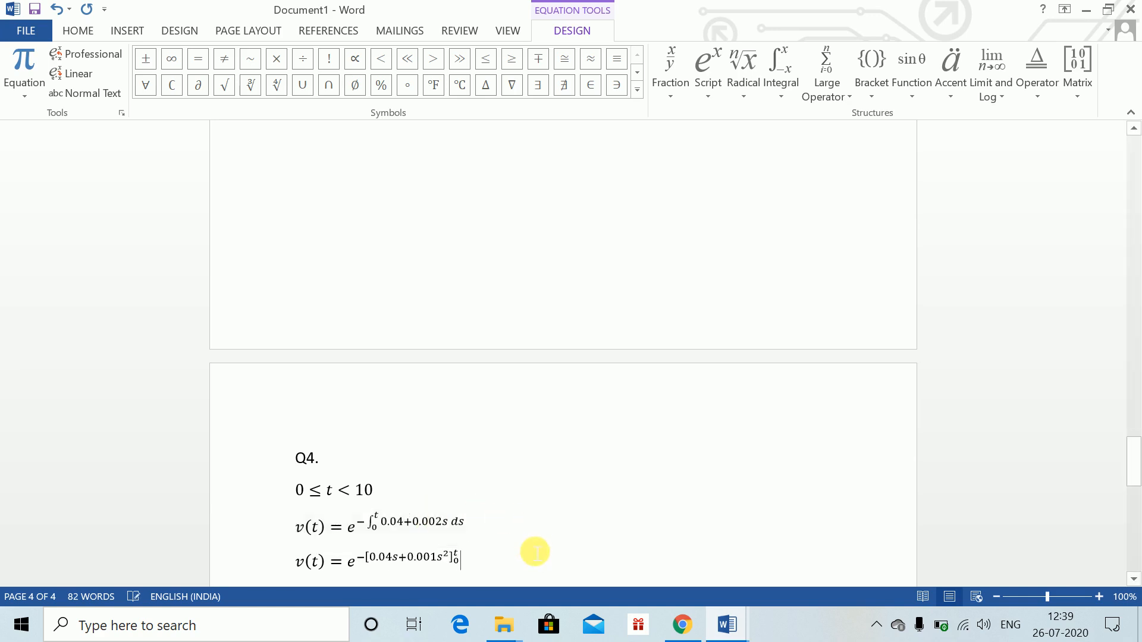
pyautogui.press('Return')
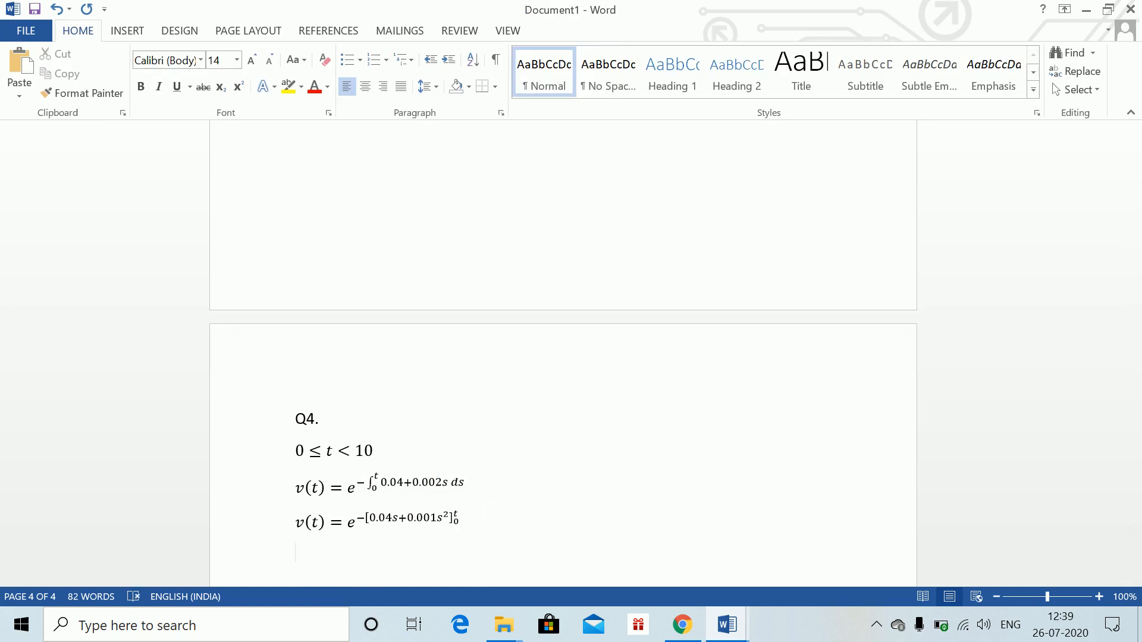
# Insert an equation = e^(−0.04t − 0.001t^2) on the next line and finish it
pyautogui.press('alt')
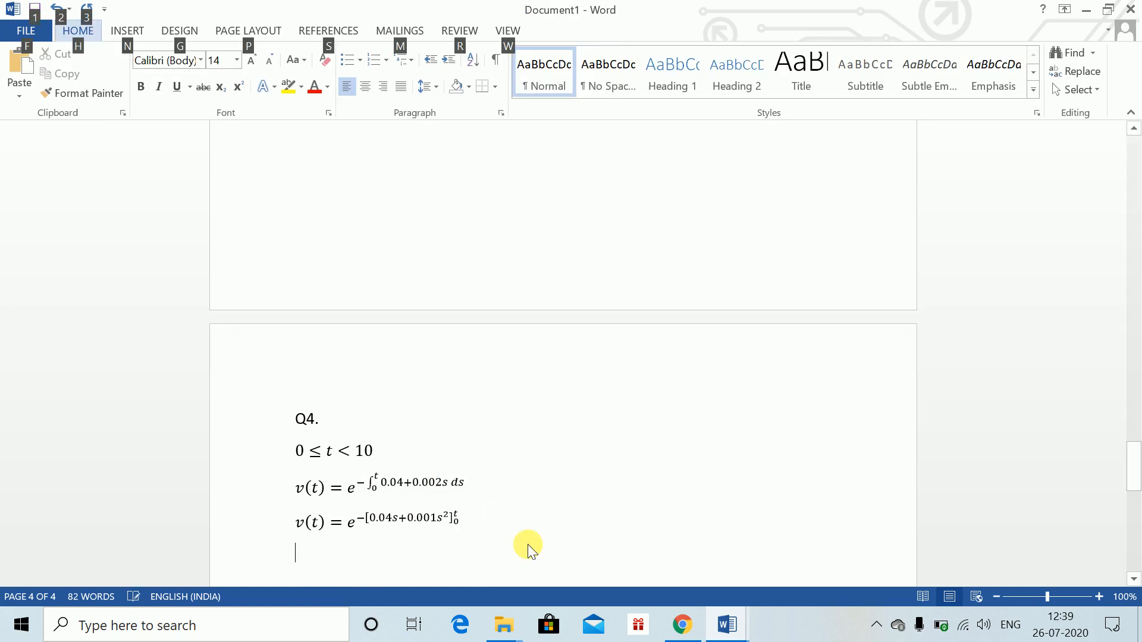
pyautogui.press('alt')
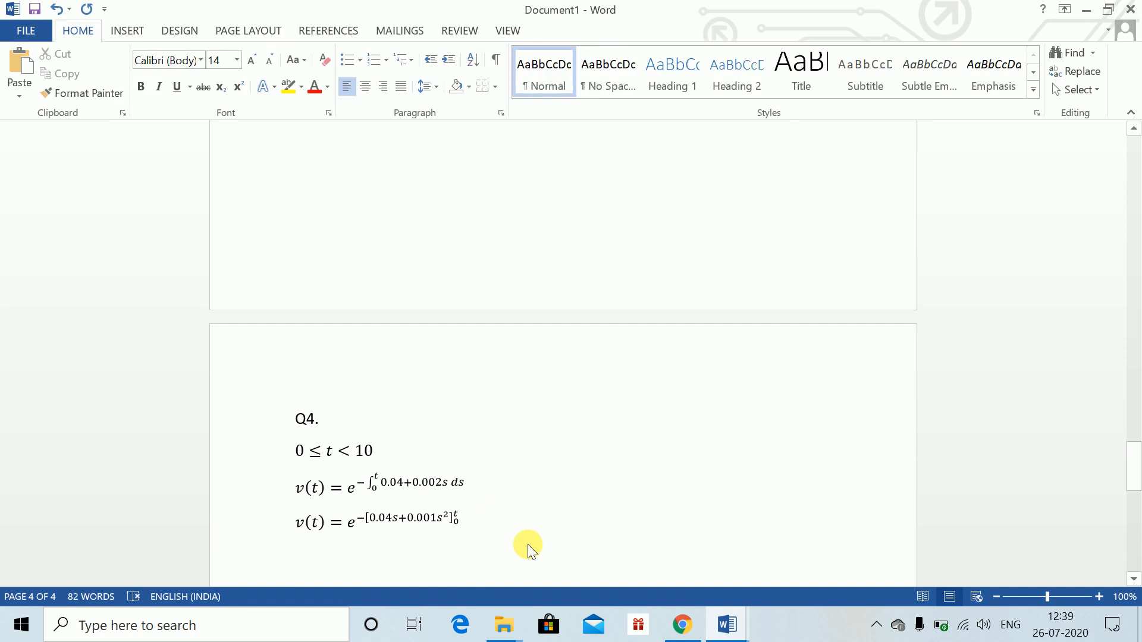
pyautogui.hotkey('alt', '=')
pyautogui.write('=e')
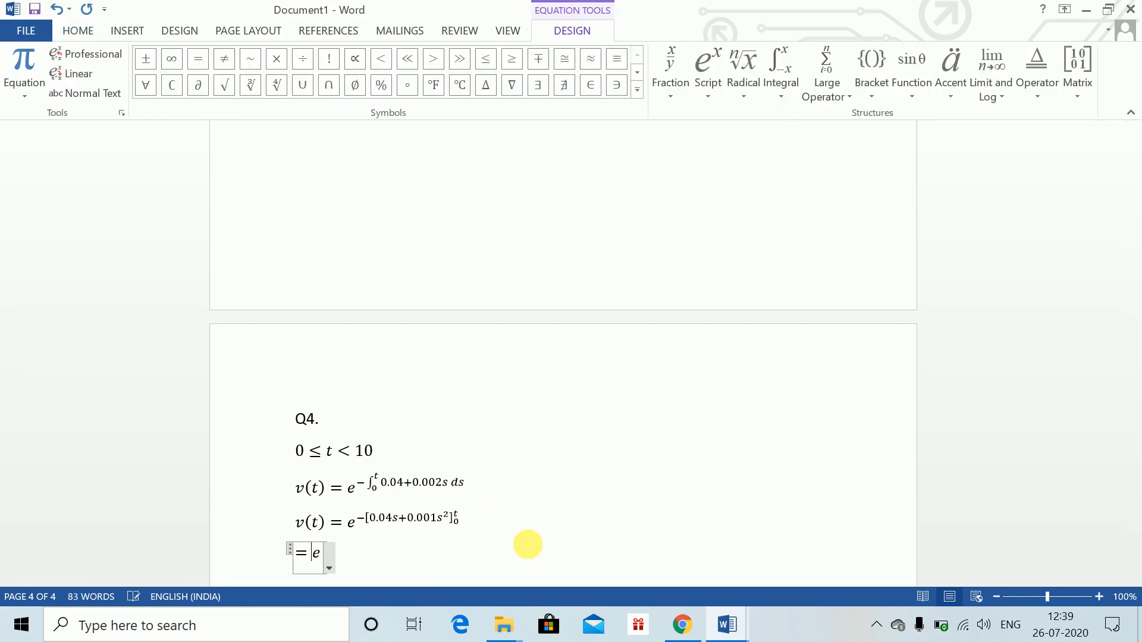
pyautogui.write('^(-')
pyautogui.write('0.04t -')
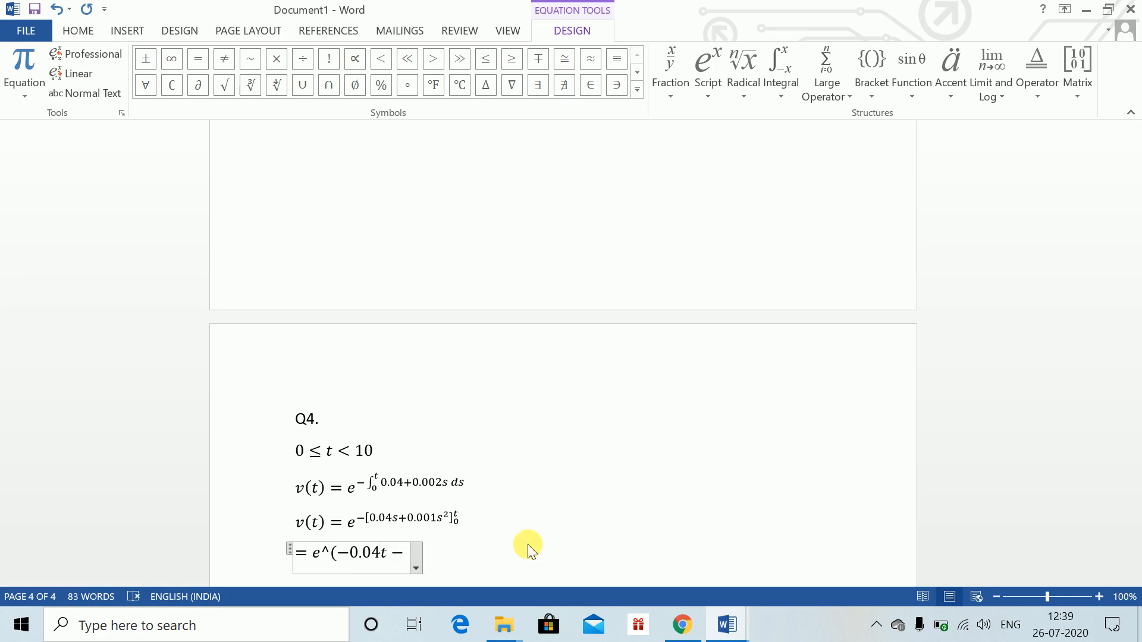
pyautogui.write(' 0.001')
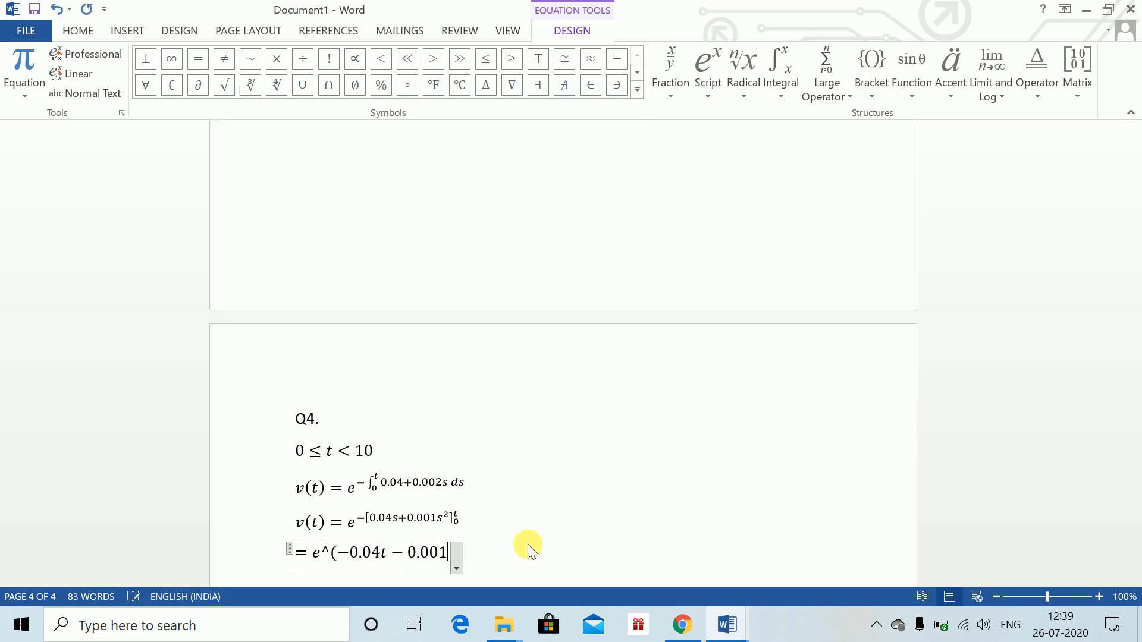
pyautogui.write('t^2 )')
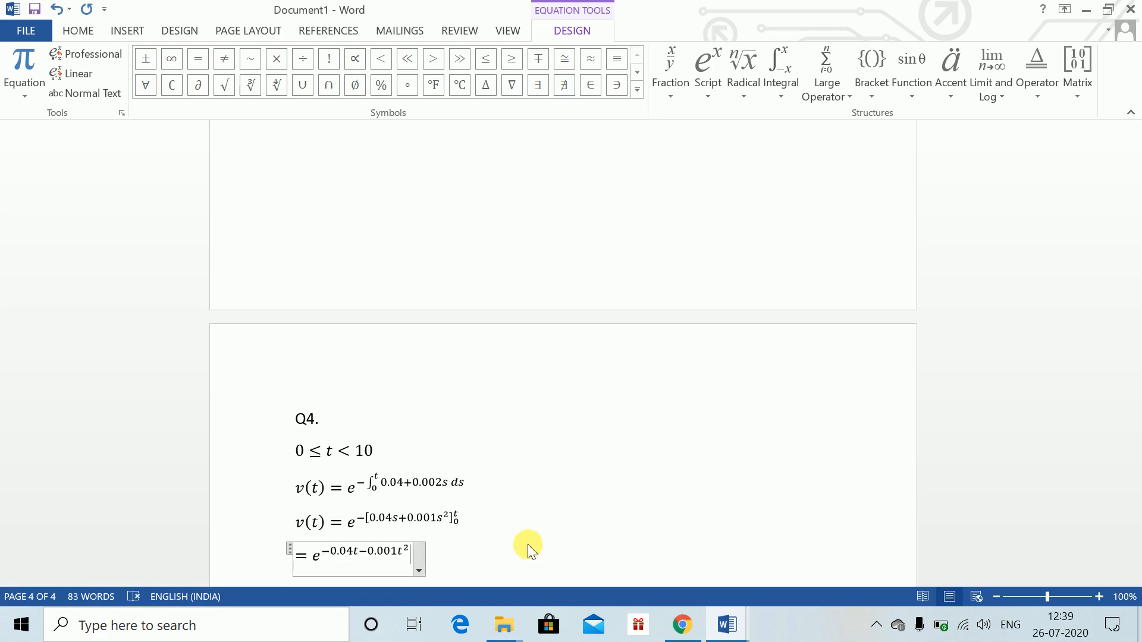
pyautogui.press('Right')
pyautogui.press('Return')
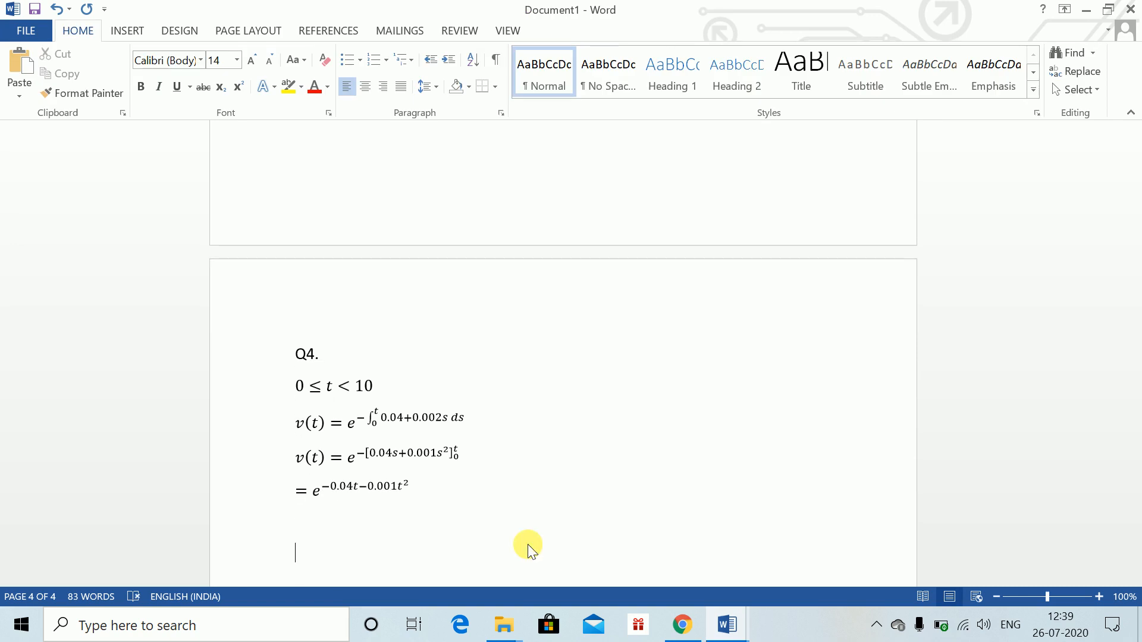
# Insert the interval equation 10 ≤ t < 12 on a new line
pyautogui.hotkey('alt', '=')
pyautogui.write('10')
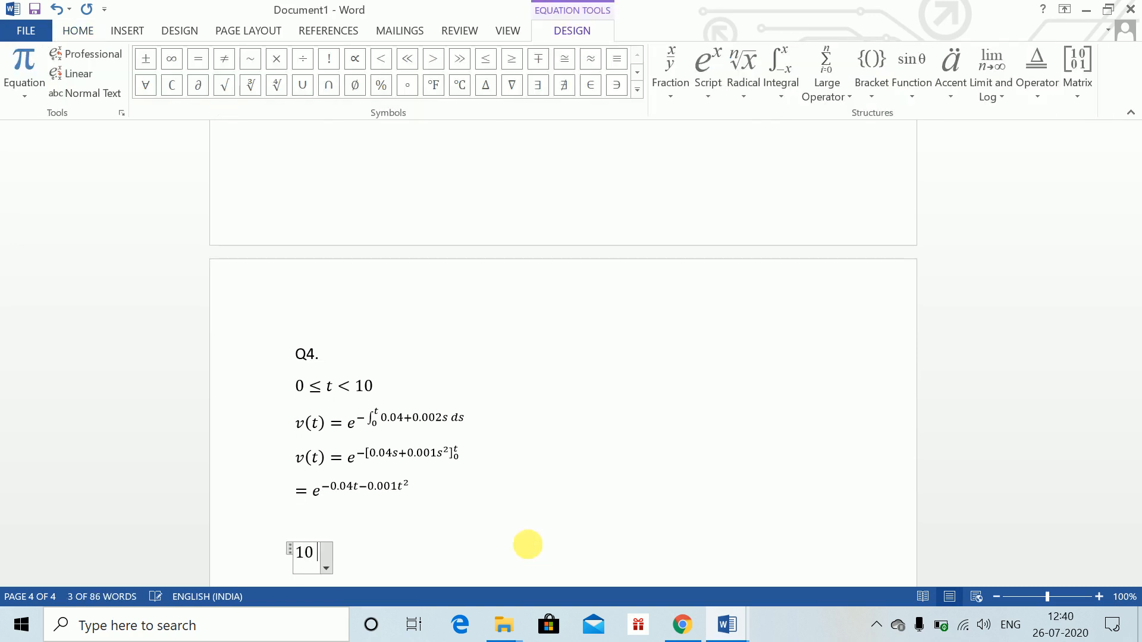
pyautogui.write('<= 12')
pyautogui.press('BackSpace')
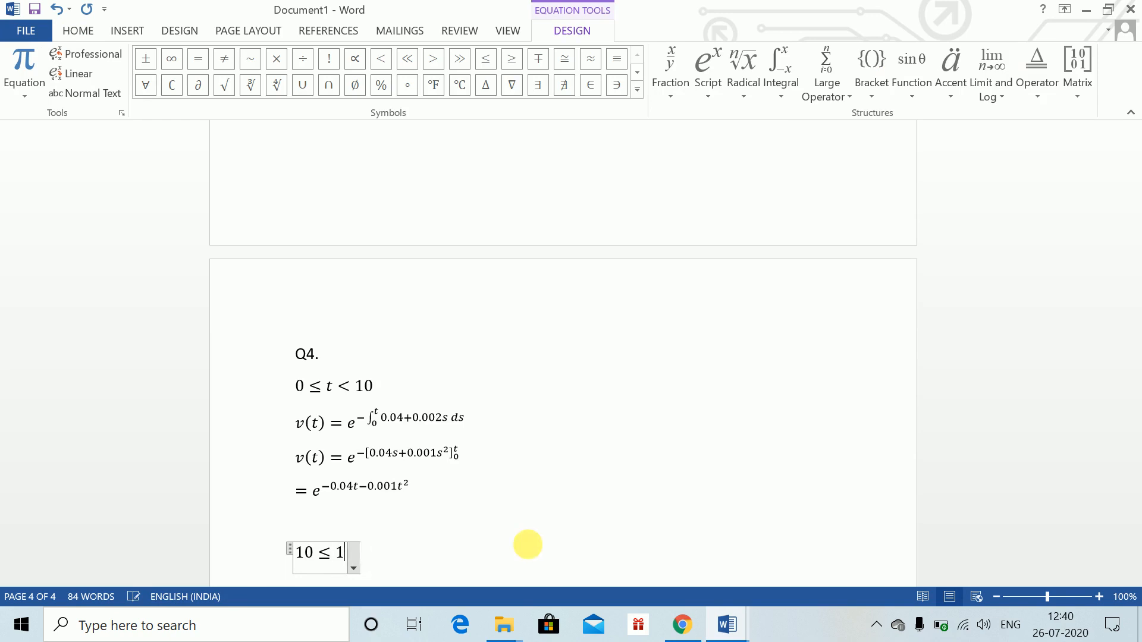
pyautogui.press('BackSpace')
pyautogui.write('t < 1')
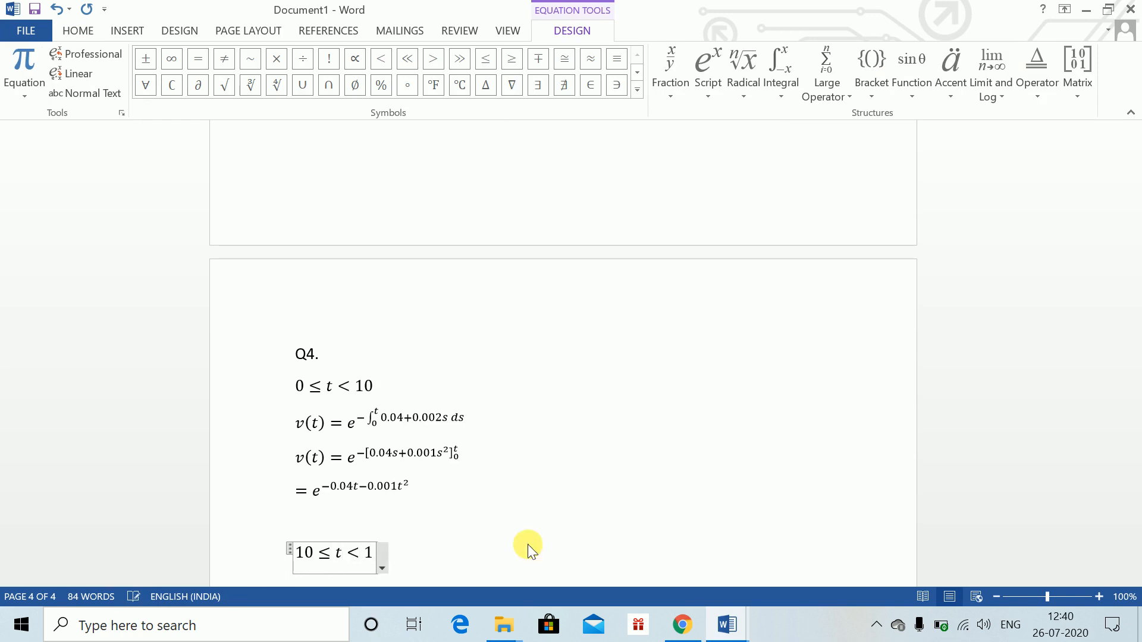
pyautogui.write('2')
pyautogui.press('Return')
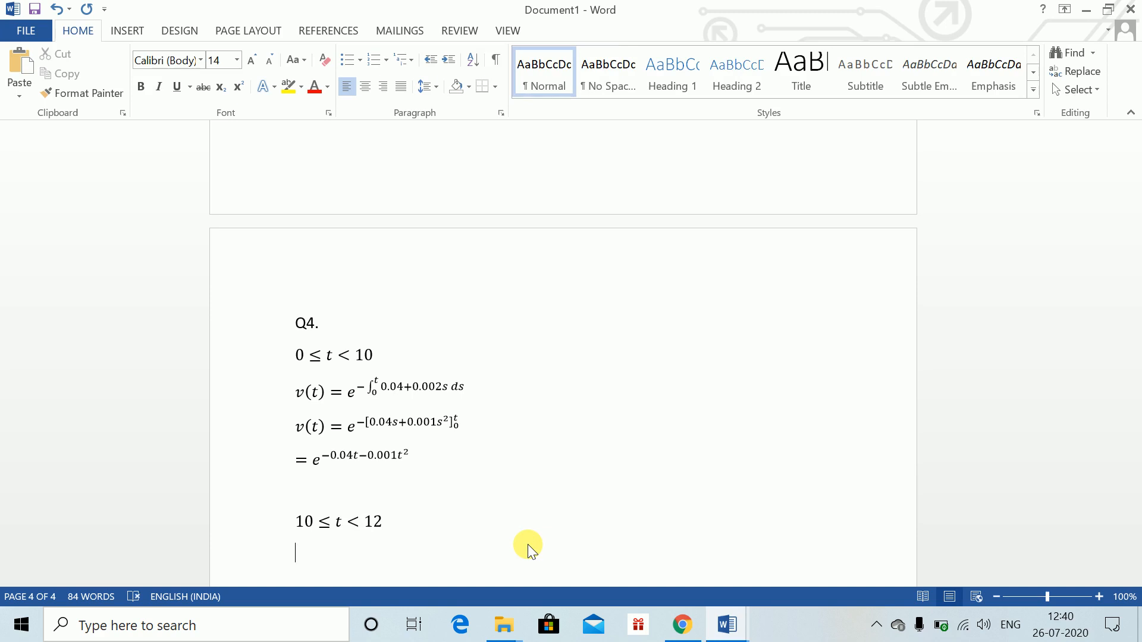
# Start a new equation v(t) = e^(−0.04*10 − 0.001*10^2) followed by a multiplication sign
pyautogui.hotkey('alt', '=')
pyautogui.write('v(t)=')
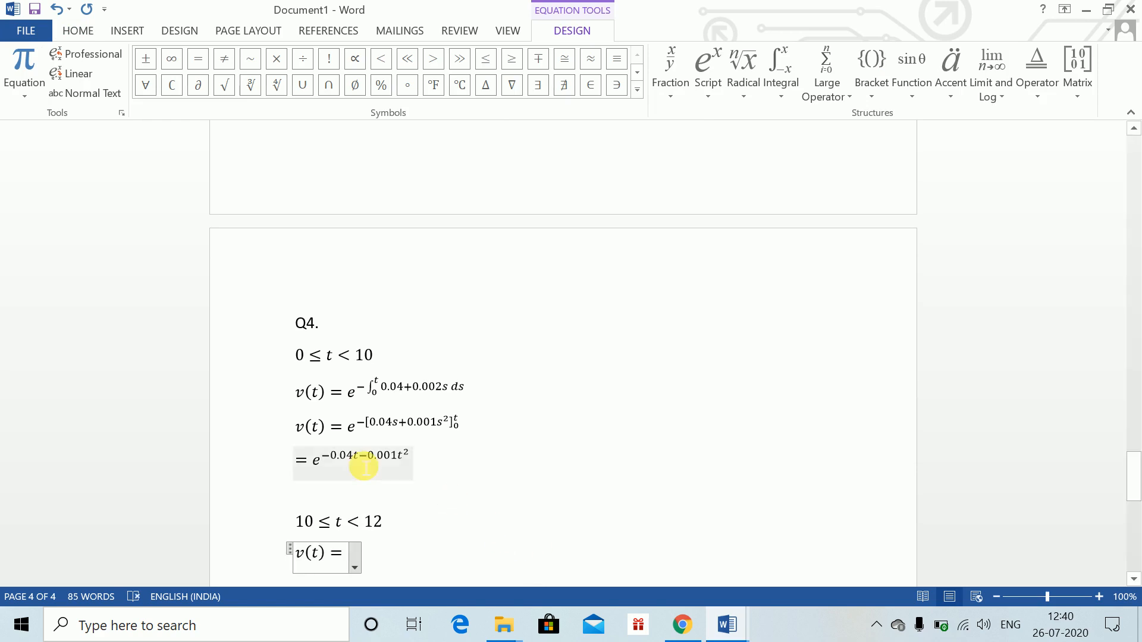
pyautogui.write('e')
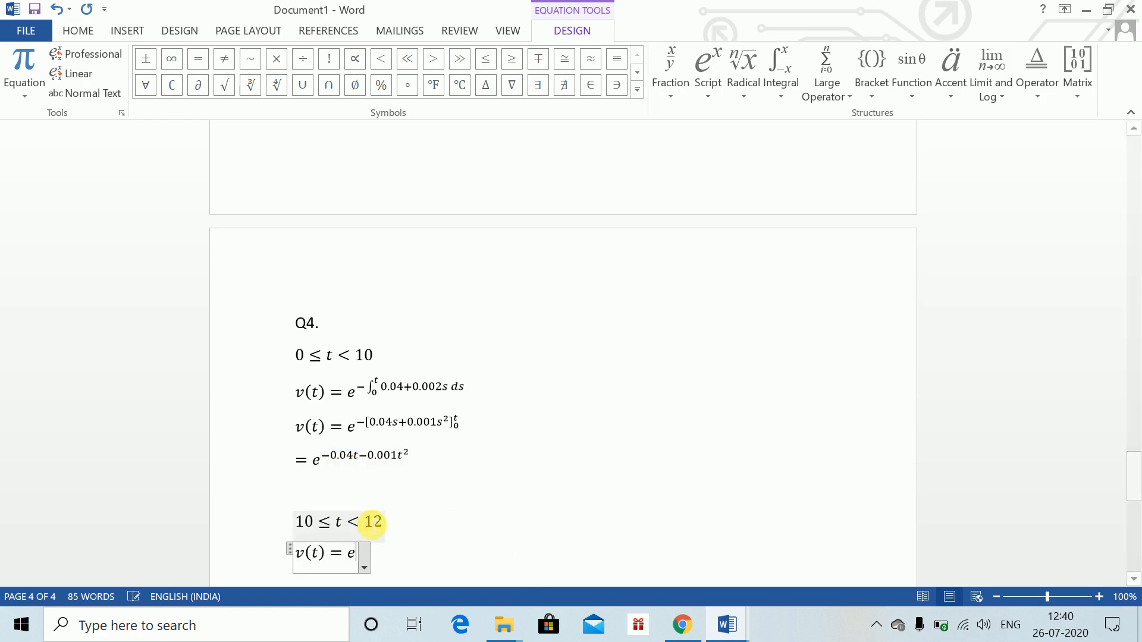
pyautogui.write('^(-0.0')
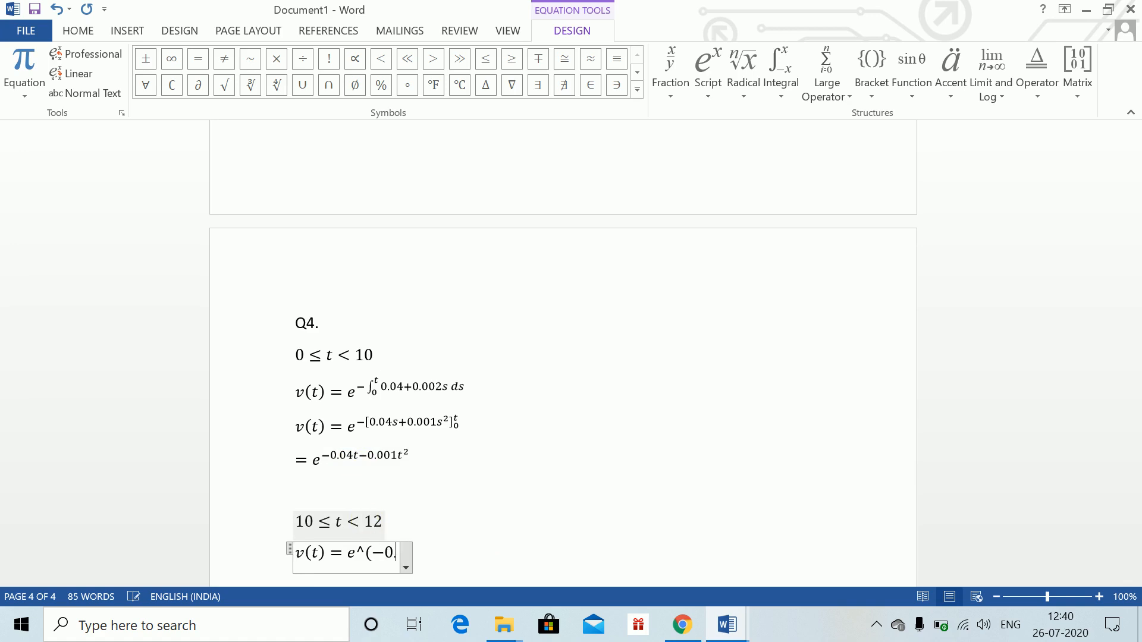
pyautogui.write('4')
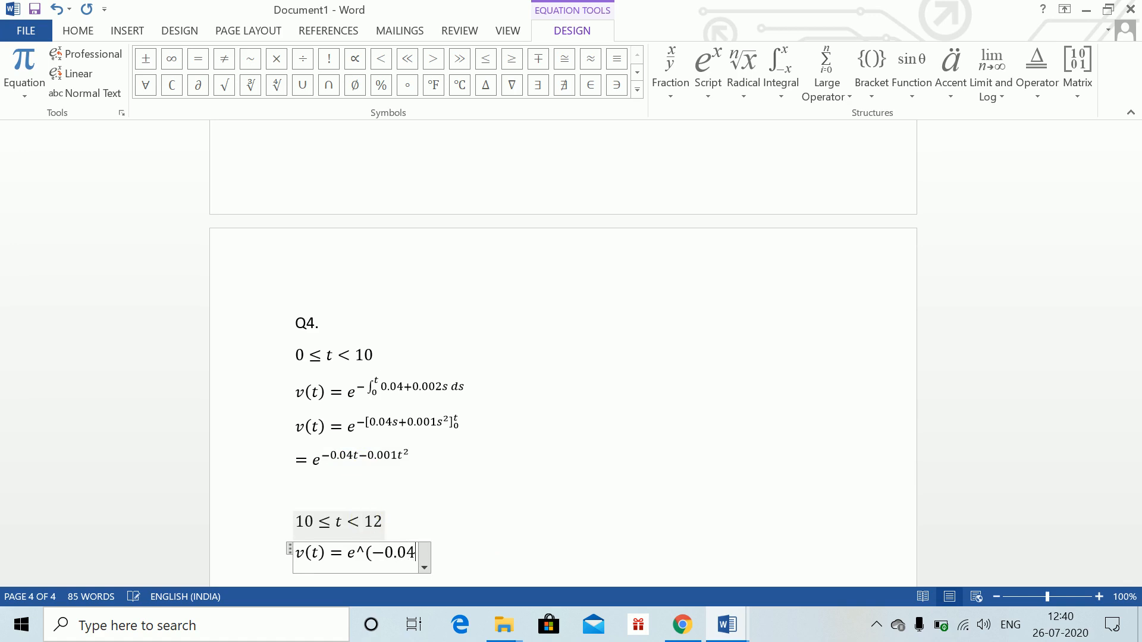
pyautogui.write('*10')
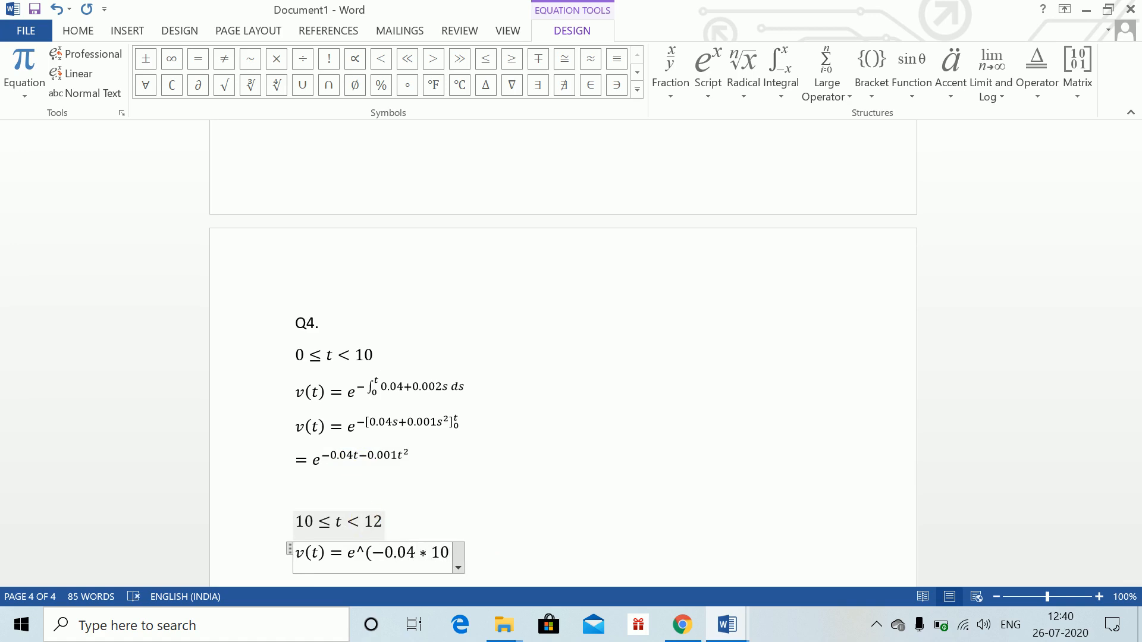
pyautogui.write('-0.')
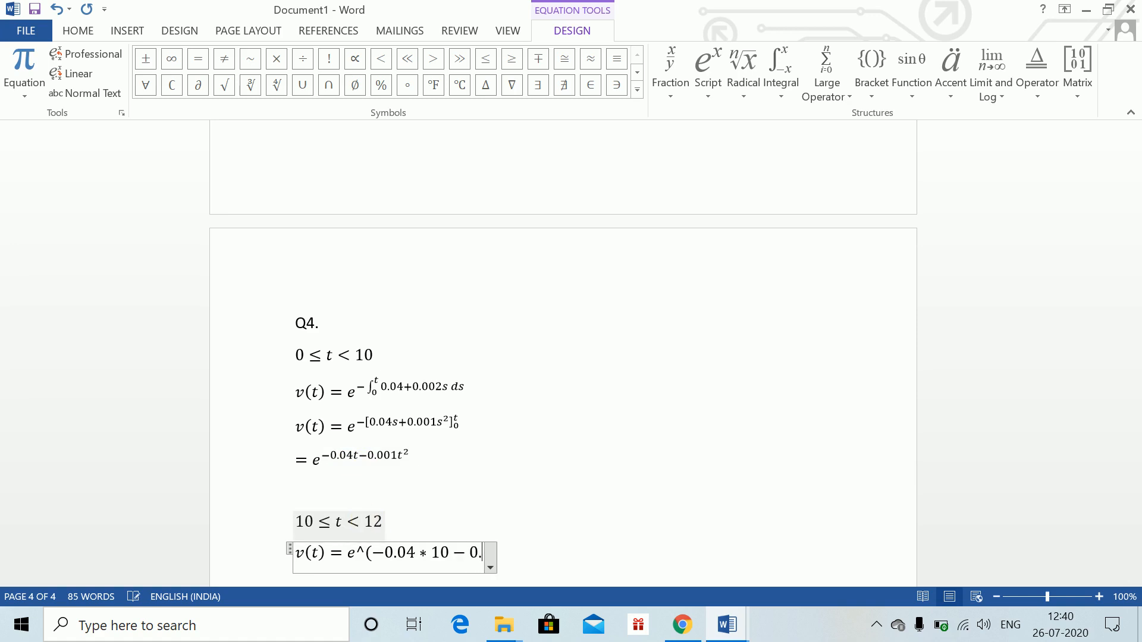
pyautogui.write('001')
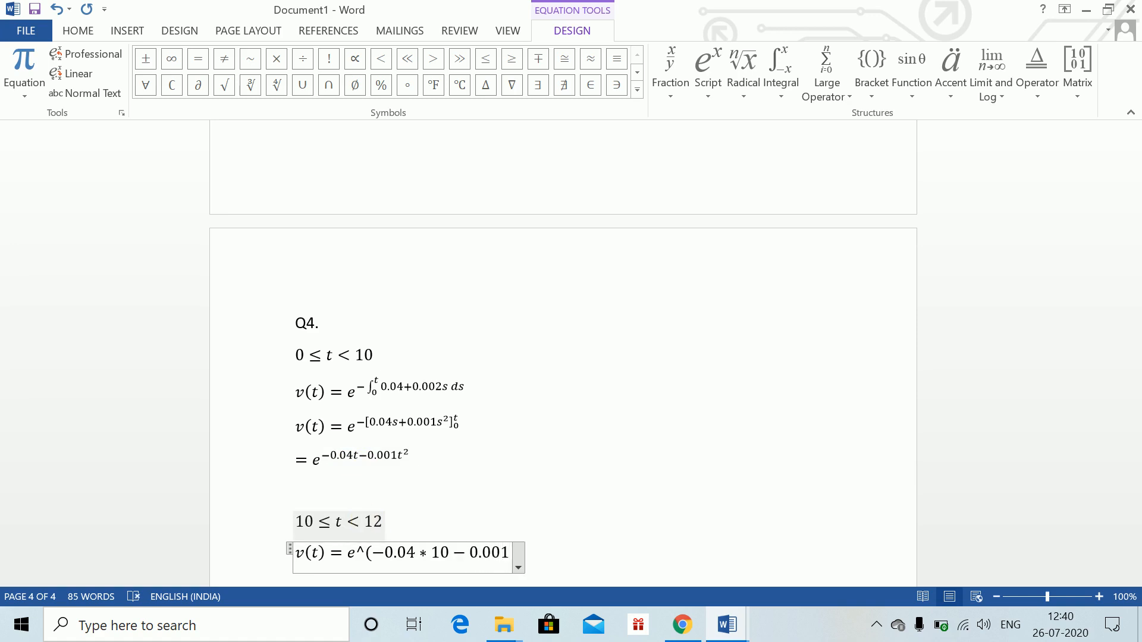
pyautogui.write('*10^')
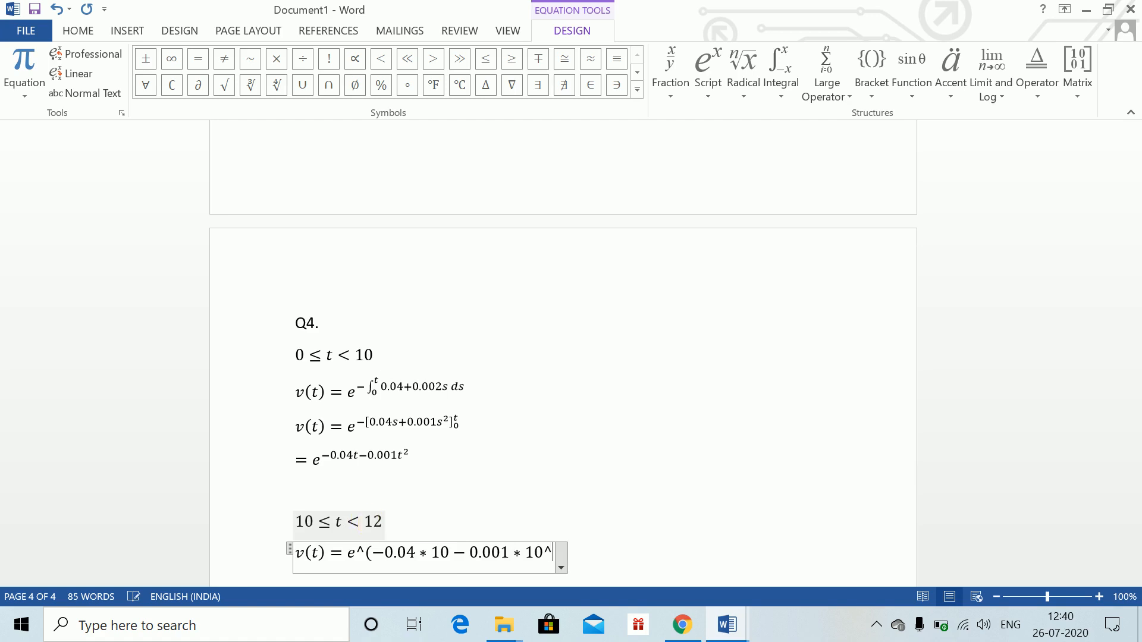
pyautogui.write('2) ')
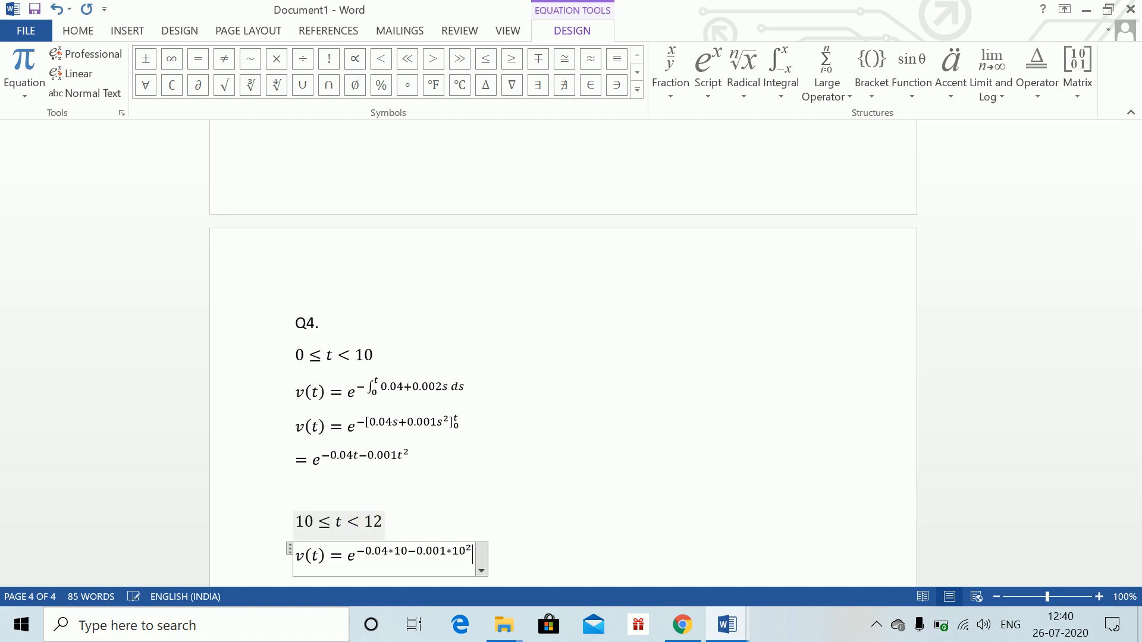
pyautogui.write('*')
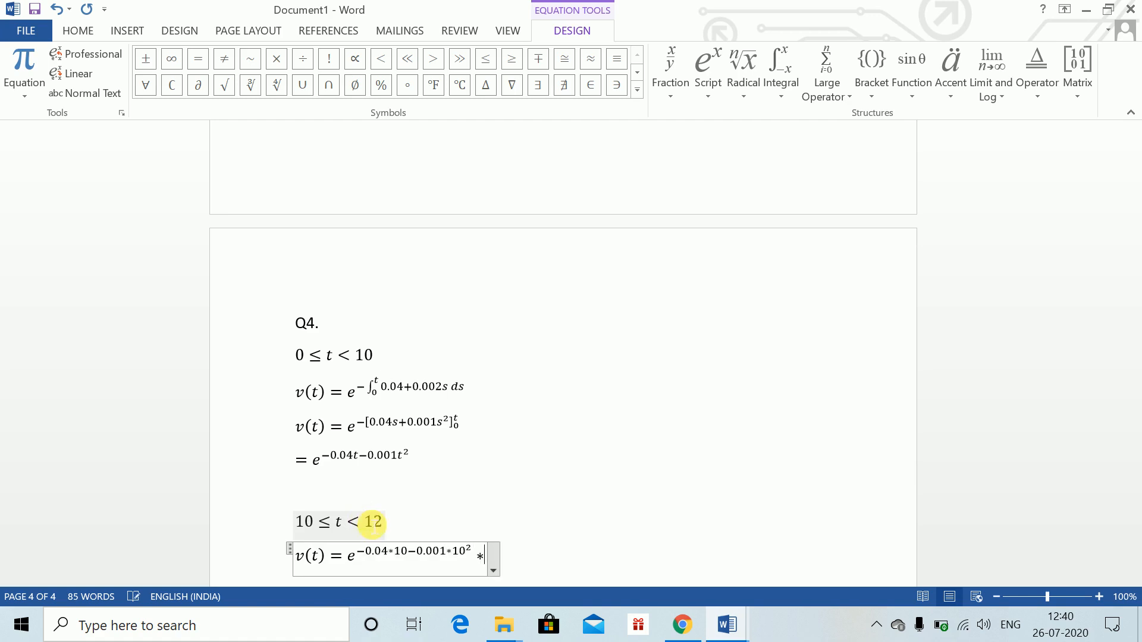
pyautogui.write('e^')
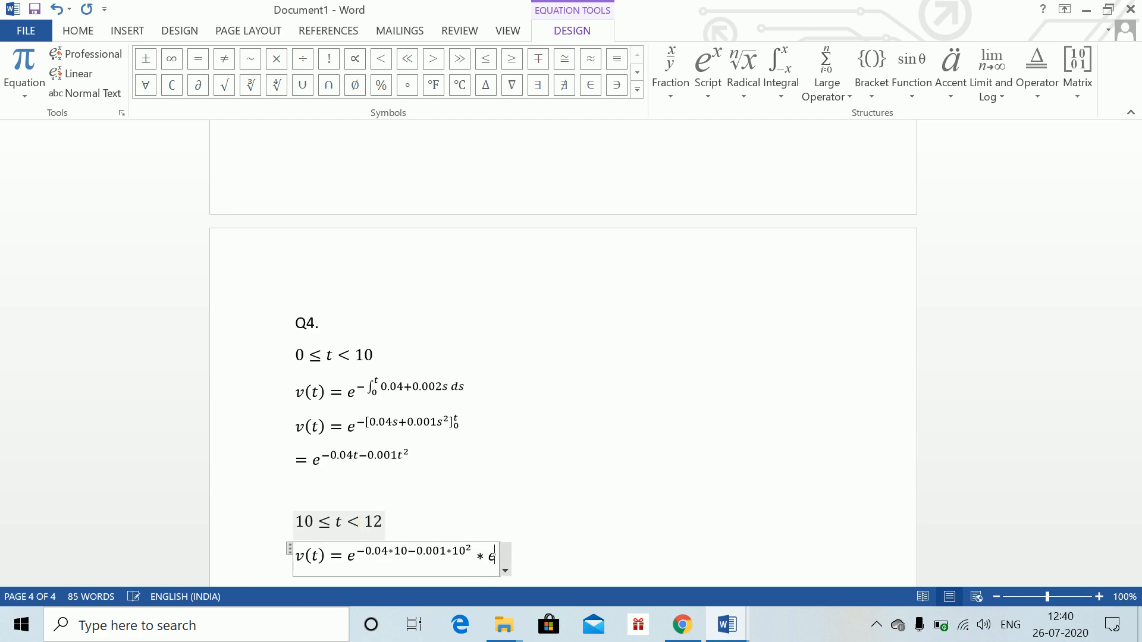
# Append a second exponential e^(−∫ with lower limit 10 and upper limit t
pyautogui.press('BackSpace')
pyautogui.write('^(')
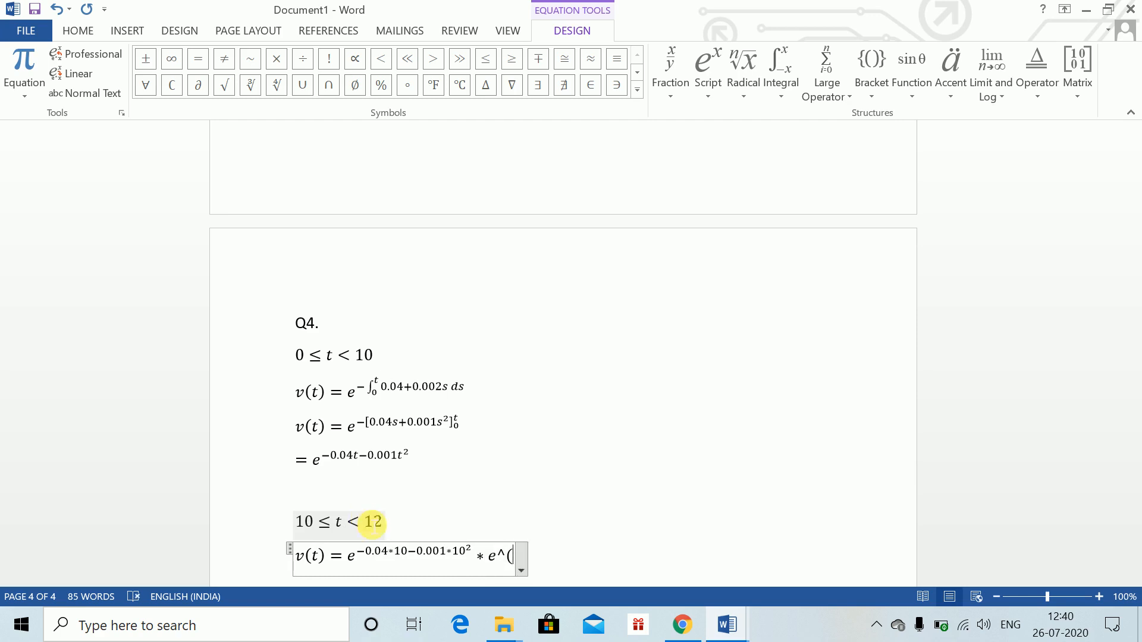
pyautogui.write('-\\in')
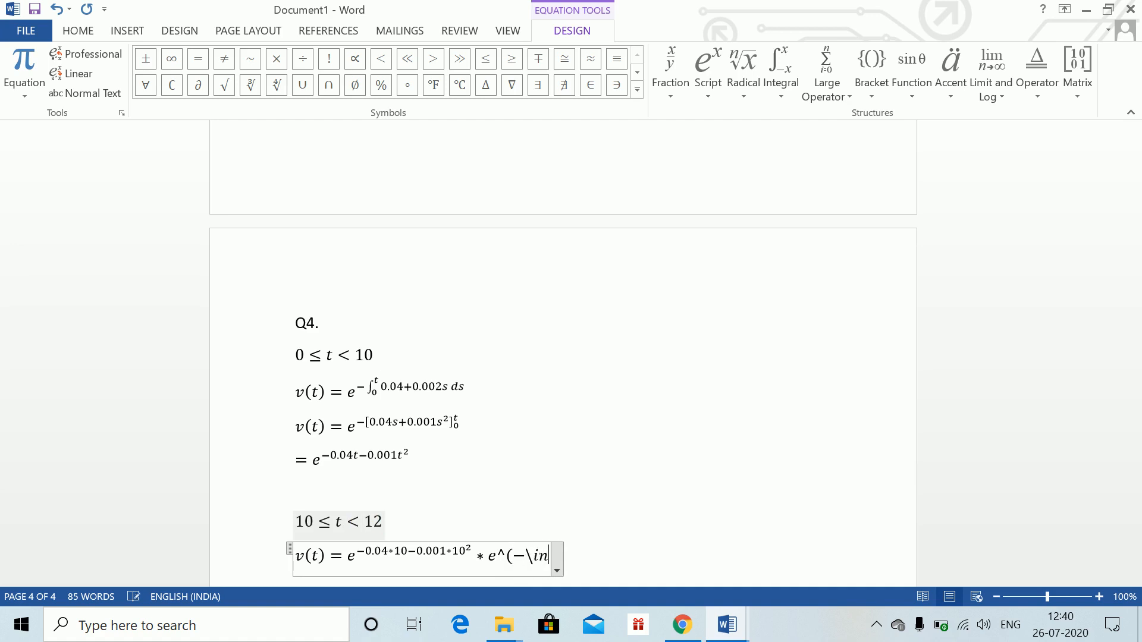
pyautogui.write('t ')
pyautogui.write('_10')
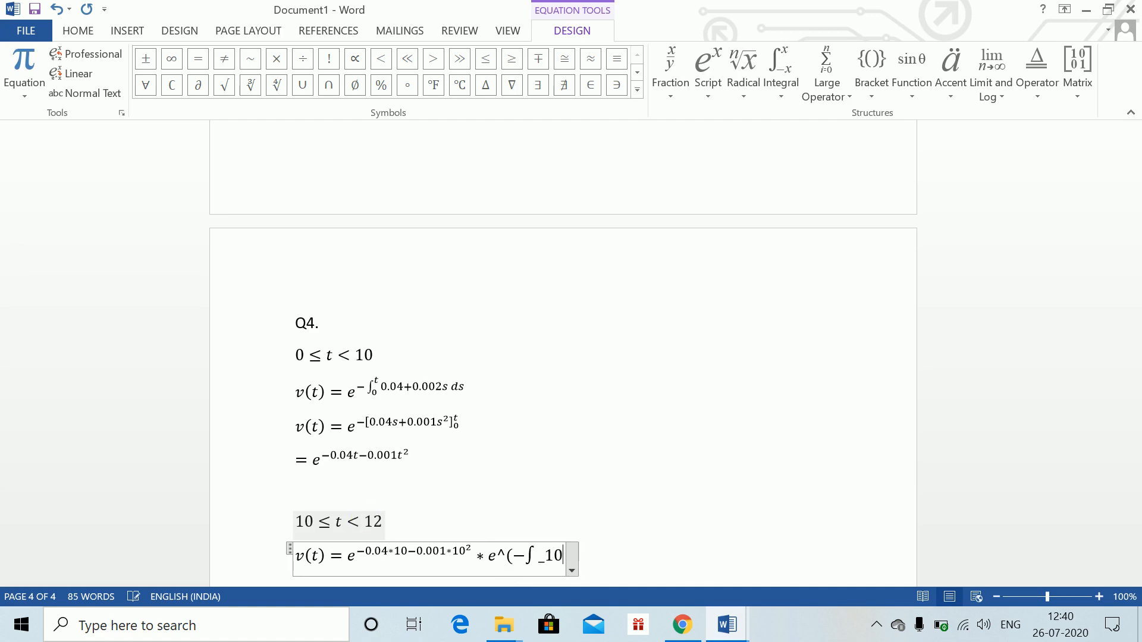
pyautogui.write('^t ')
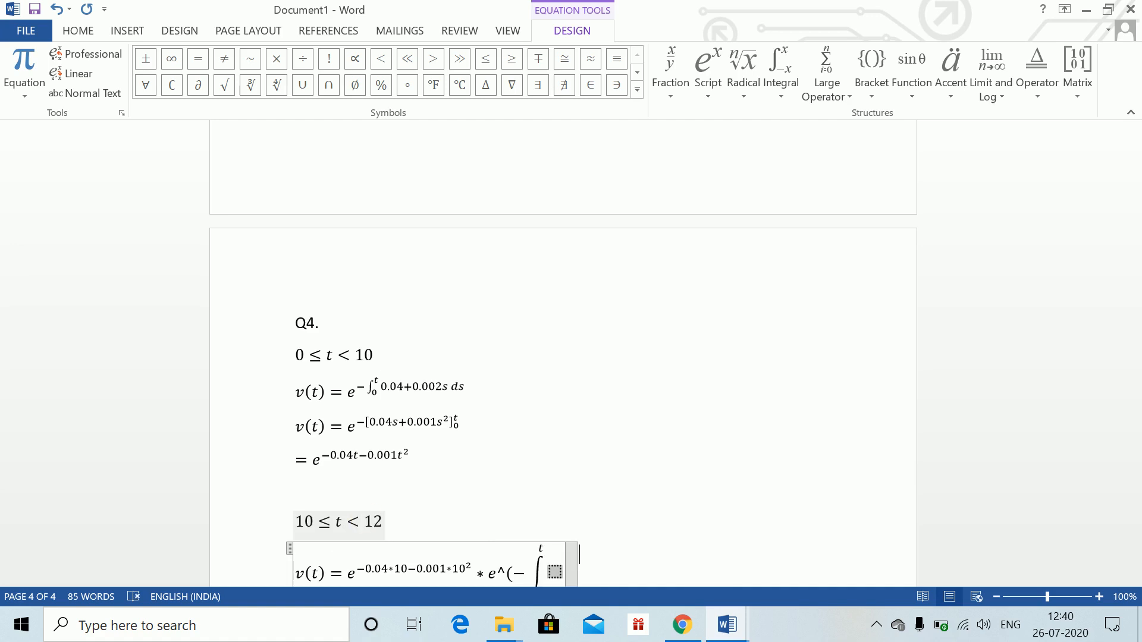
pyautogui.write('0.015s')
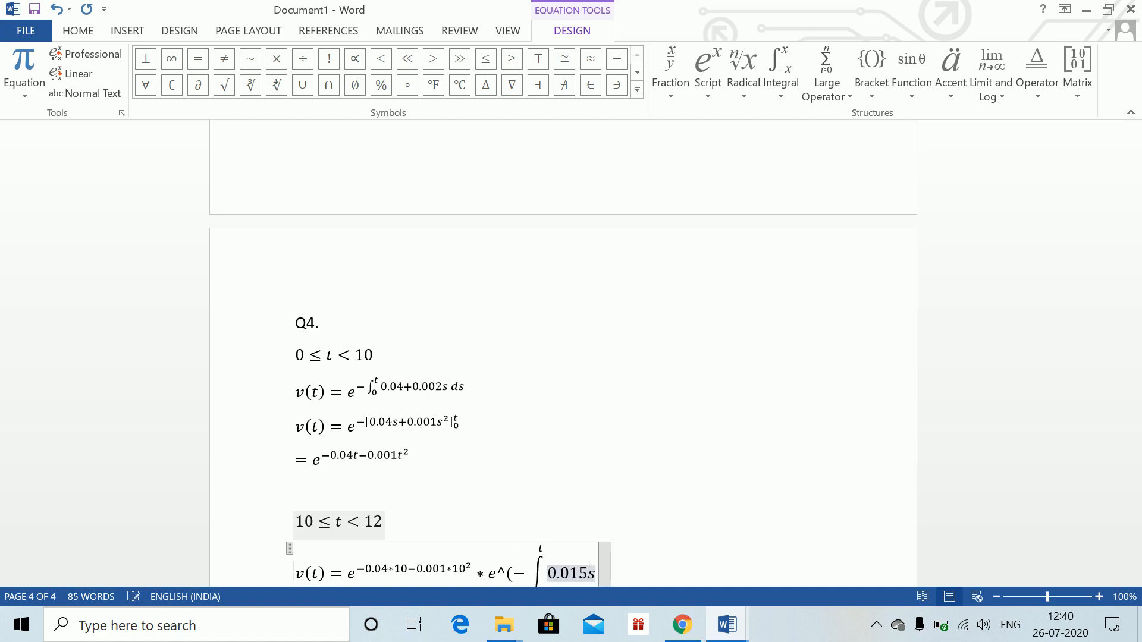
pyautogui.write('-0.0')
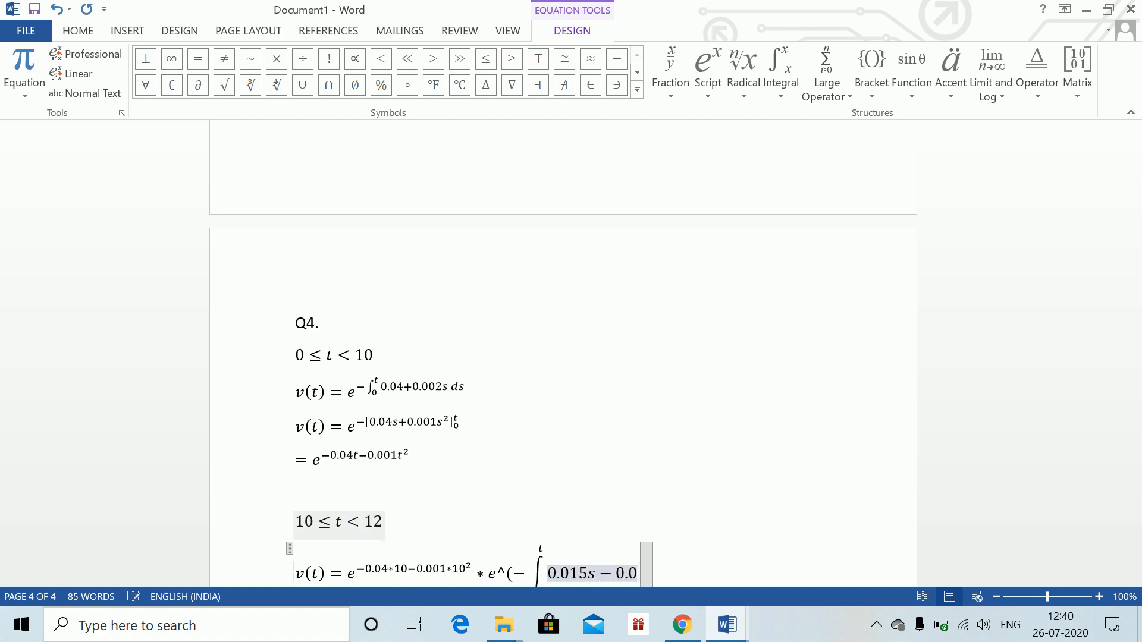
pyautogui.write('8 ds')
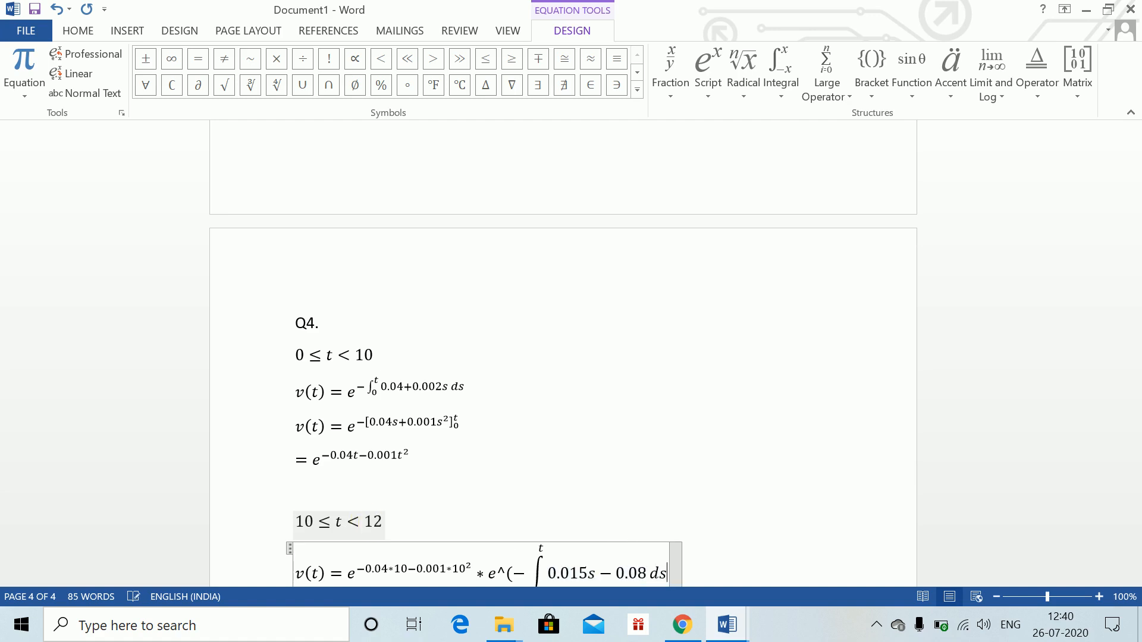
# Fill the integral with 0.015s − 0.08 ds, close the exponent bracket and finish the equation
pyautogui.scroll(-4, 1134, 510)
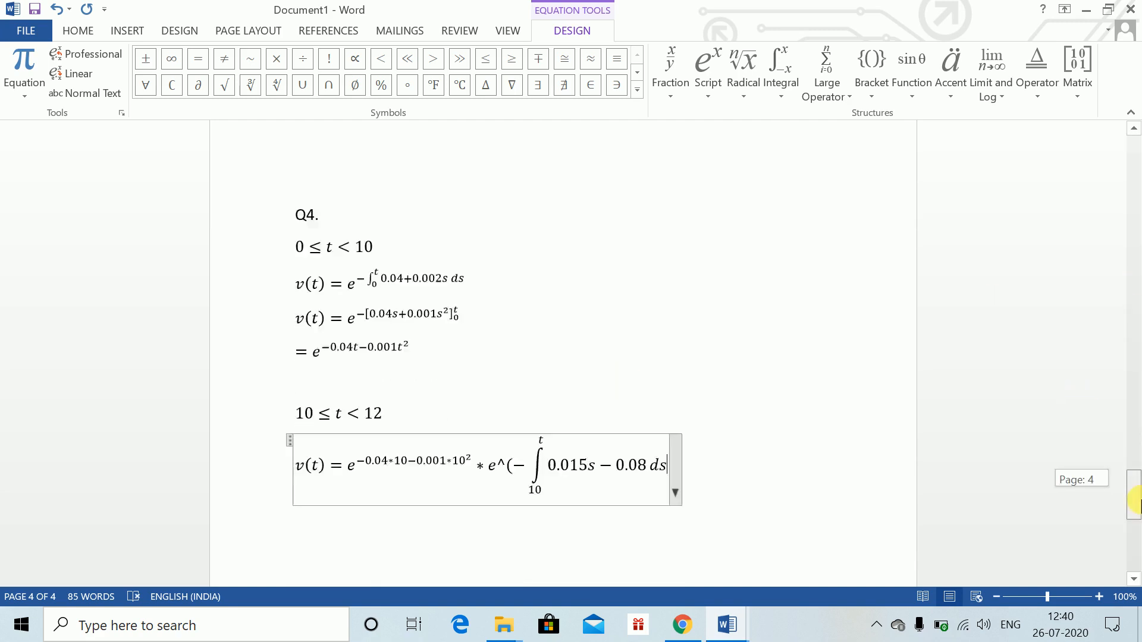
pyautogui.write(')')
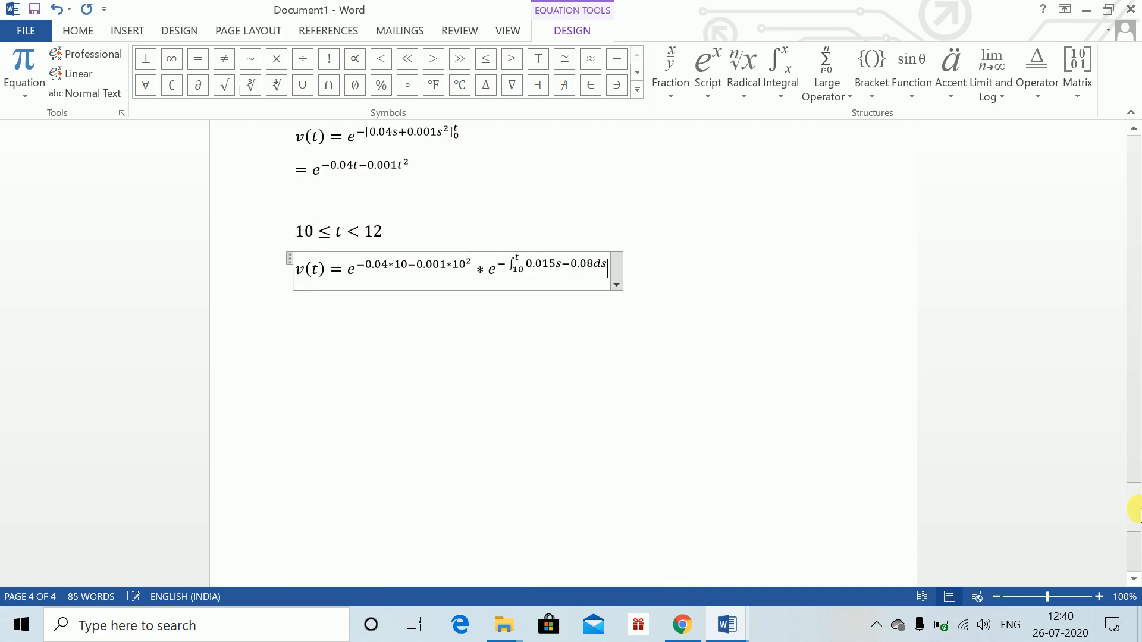
pyautogui.click(734, 273)
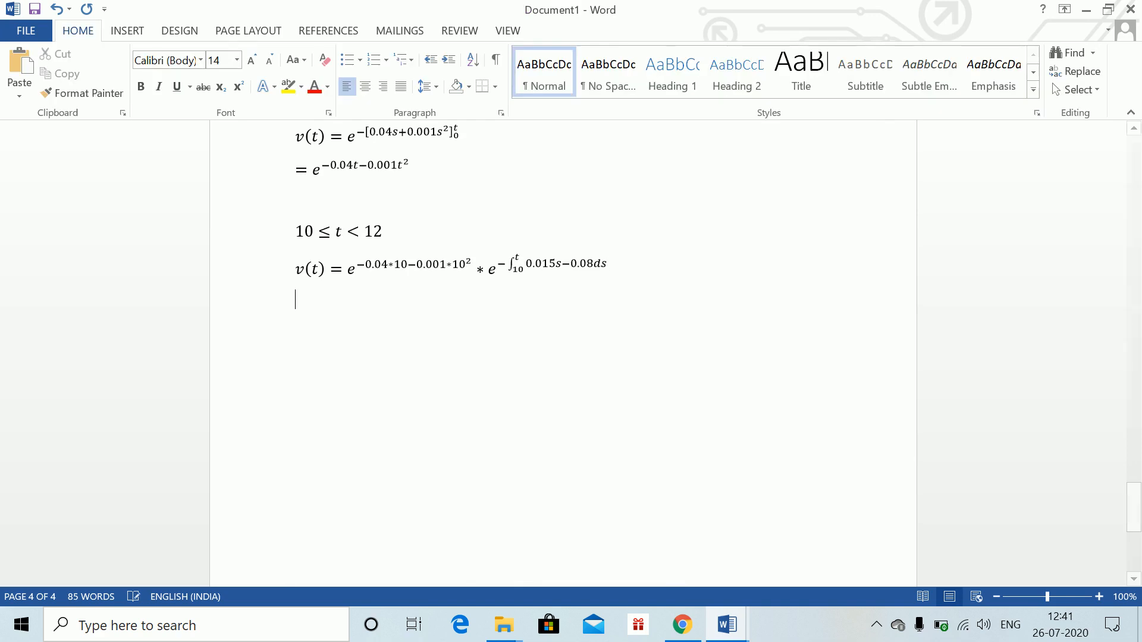
# Start a new equation line reading = e^(−0.5)
pyautogui.hotkey('alt', '=')
pyautogui.write('-')
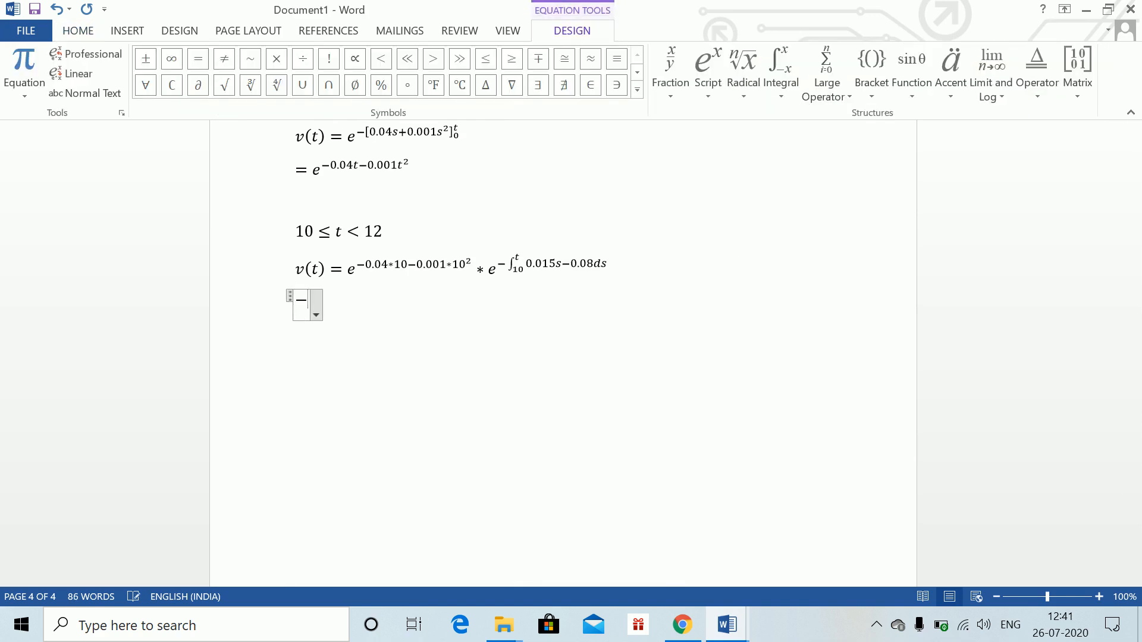
pyautogui.press('BackSpace')
pyautogui.write('=e^')
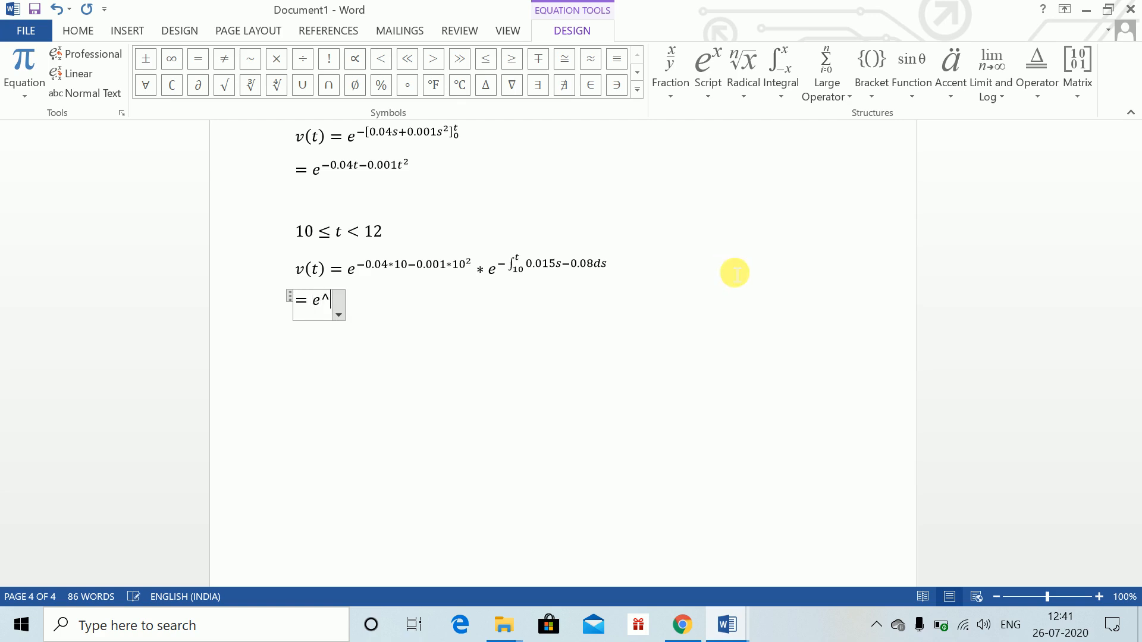
pyautogui.write('(-0.')
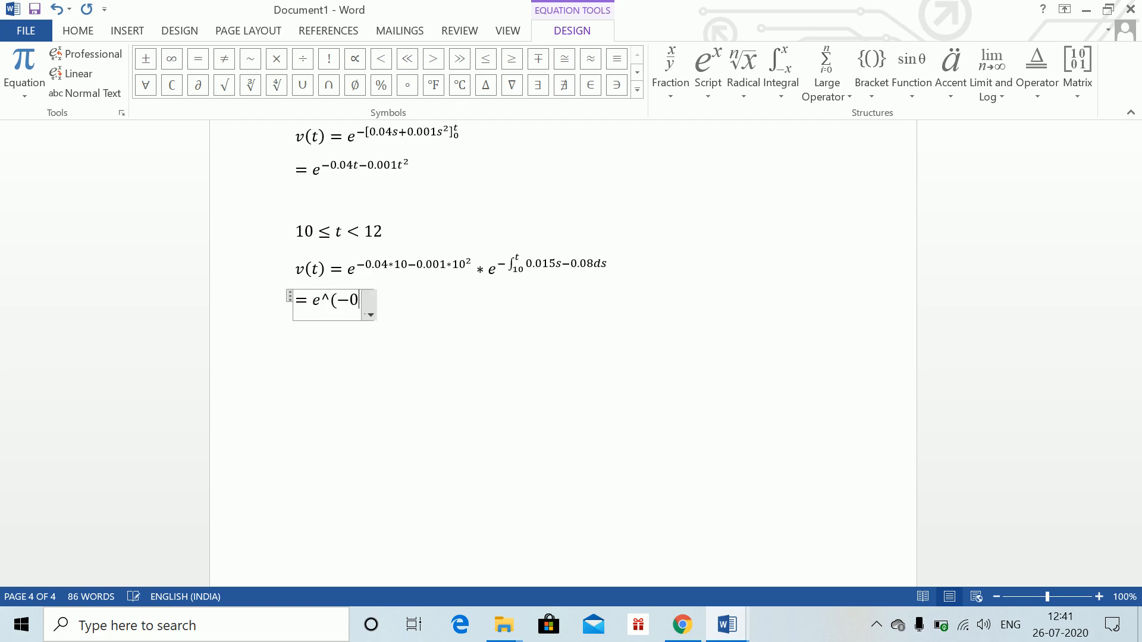
pyautogui.write('5')
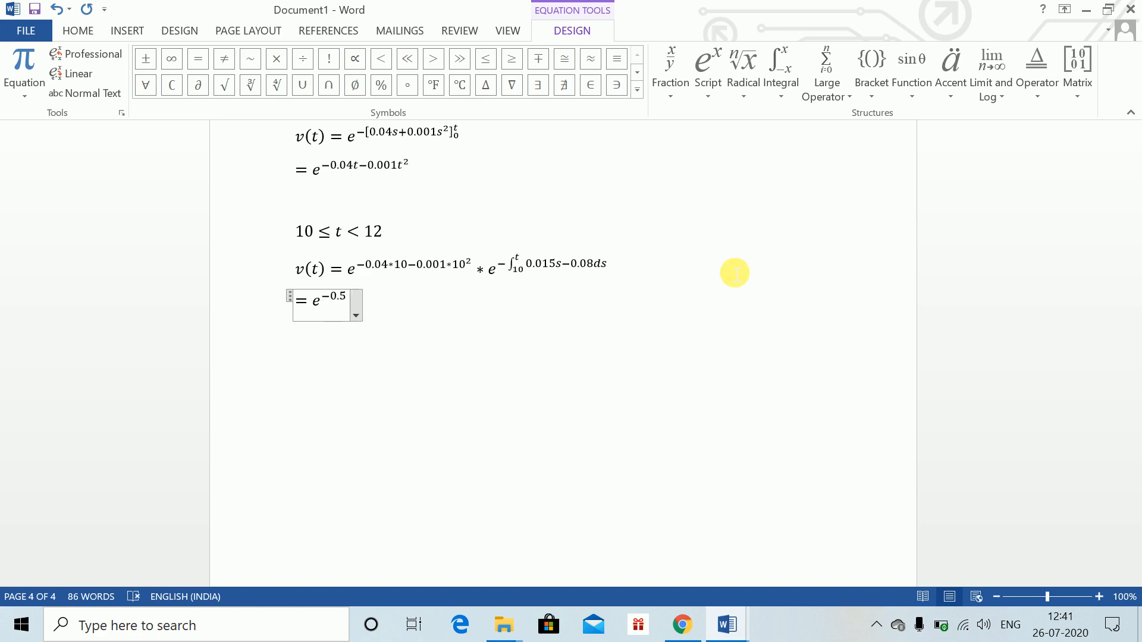
pyautogui.write(') *e^')
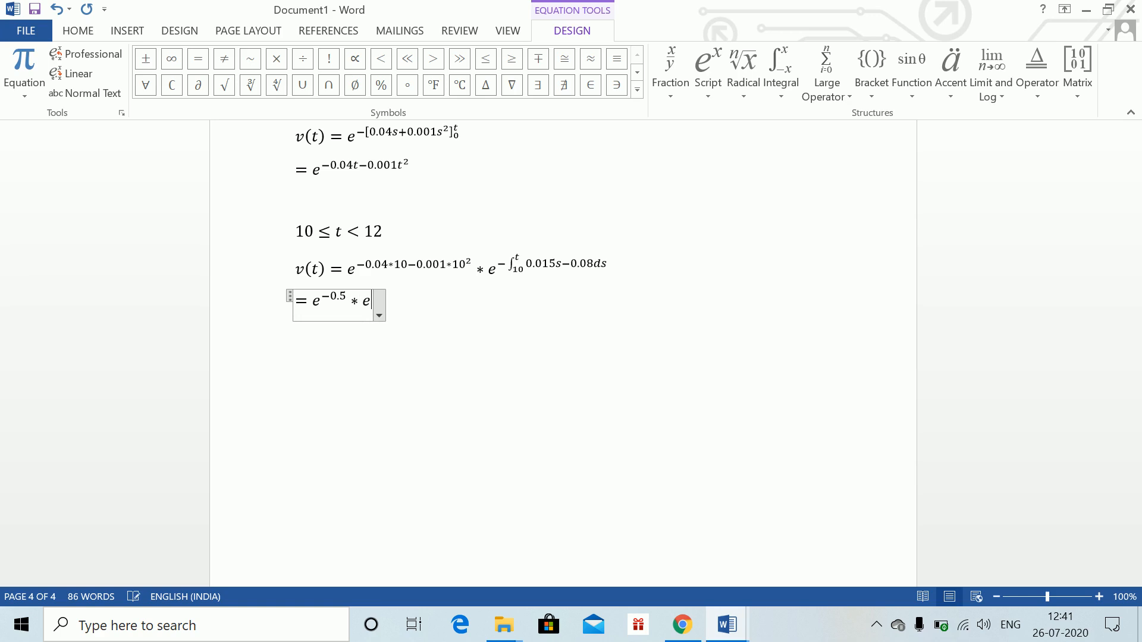
pyautogui.write('(')
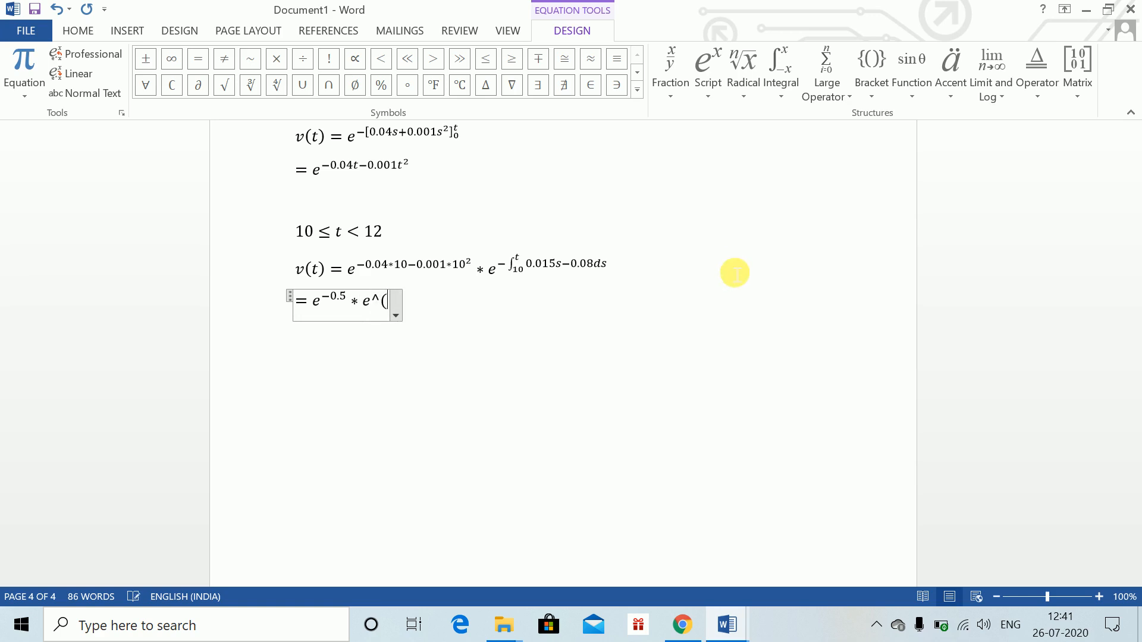
pyautogui.write('-[0.00')
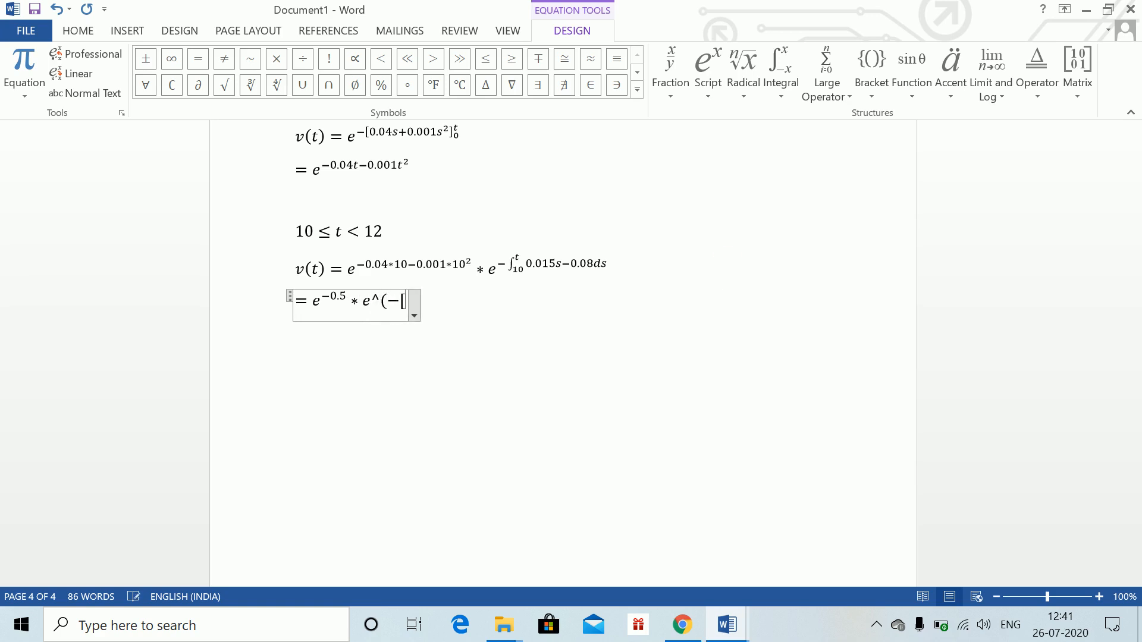
pyautogui.write('75s^2')
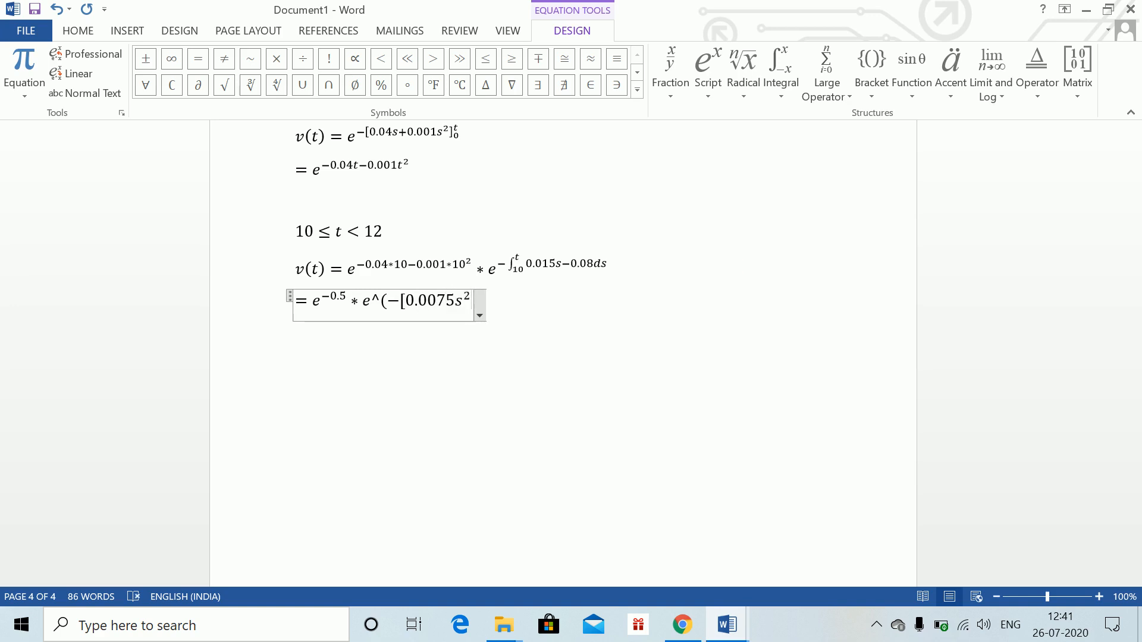
# Multiply by e^(−[0.0075s² − 0.08s] from 10 to t), close the exponent and finish the equation
pyautogui.write('-0.08s')
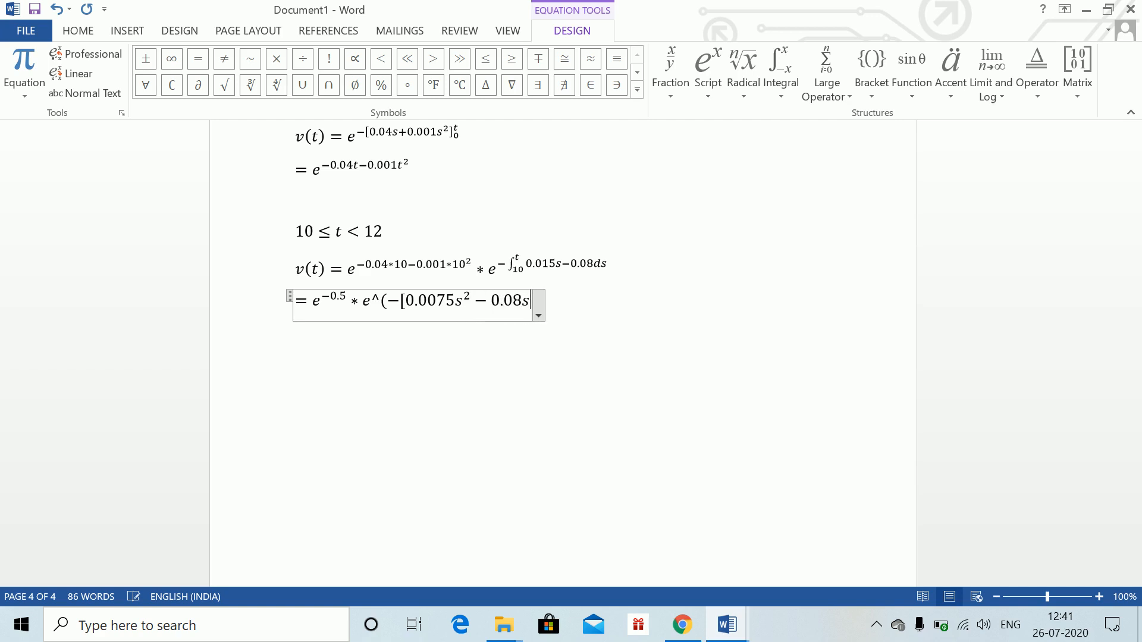
pyautogui.write(']_10^t ')
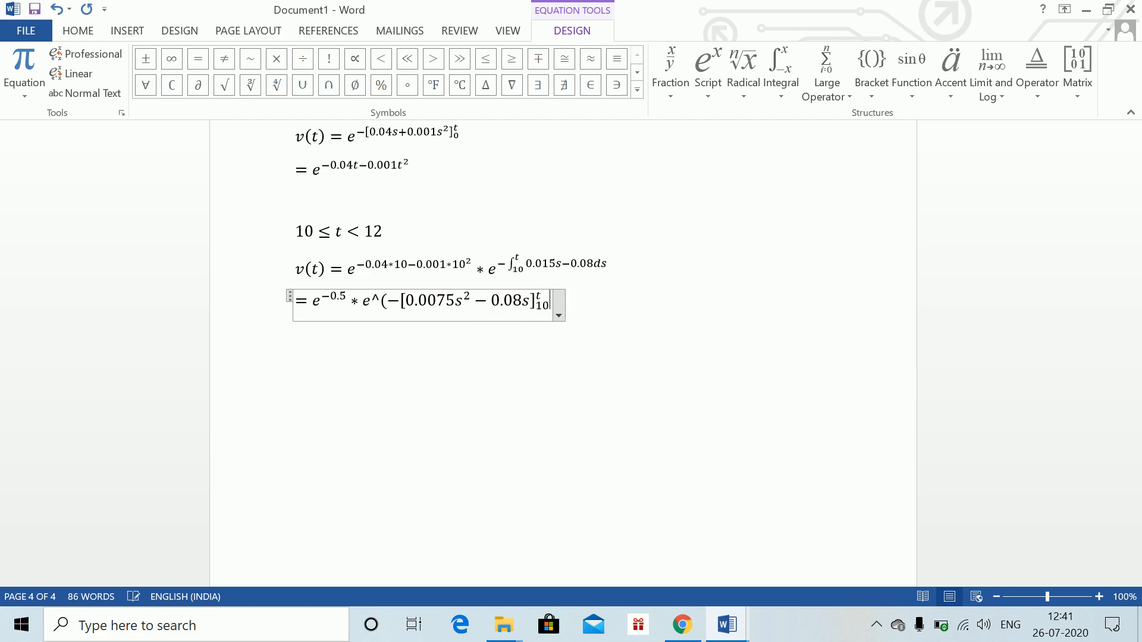
pyautogui.write(')')
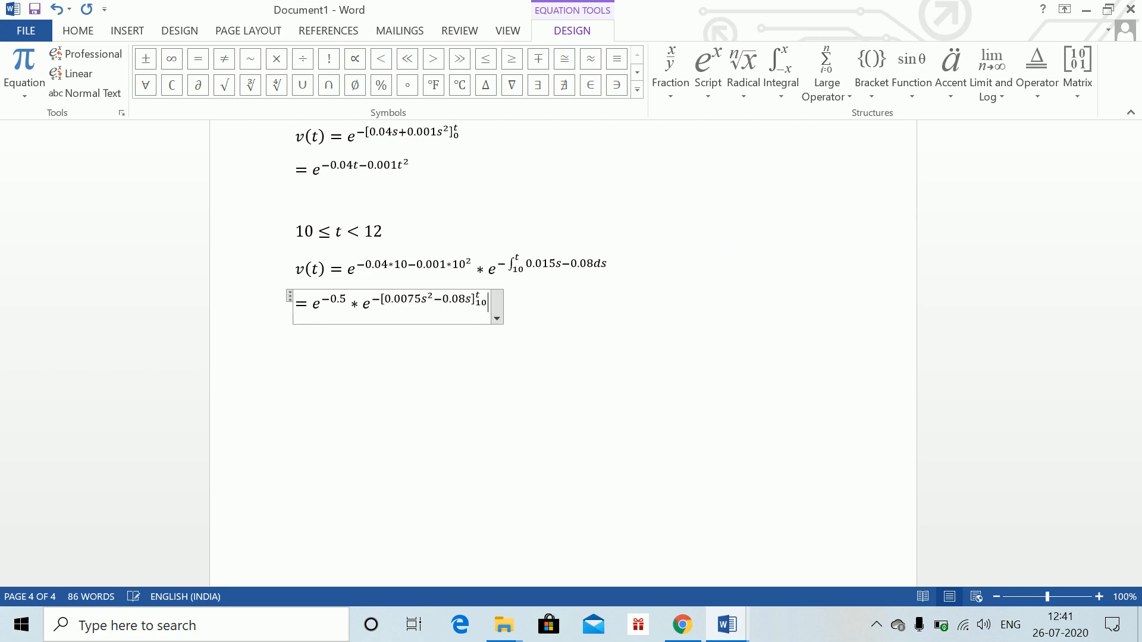
pyautogui.press('Return')
pyautogui.press('Return')
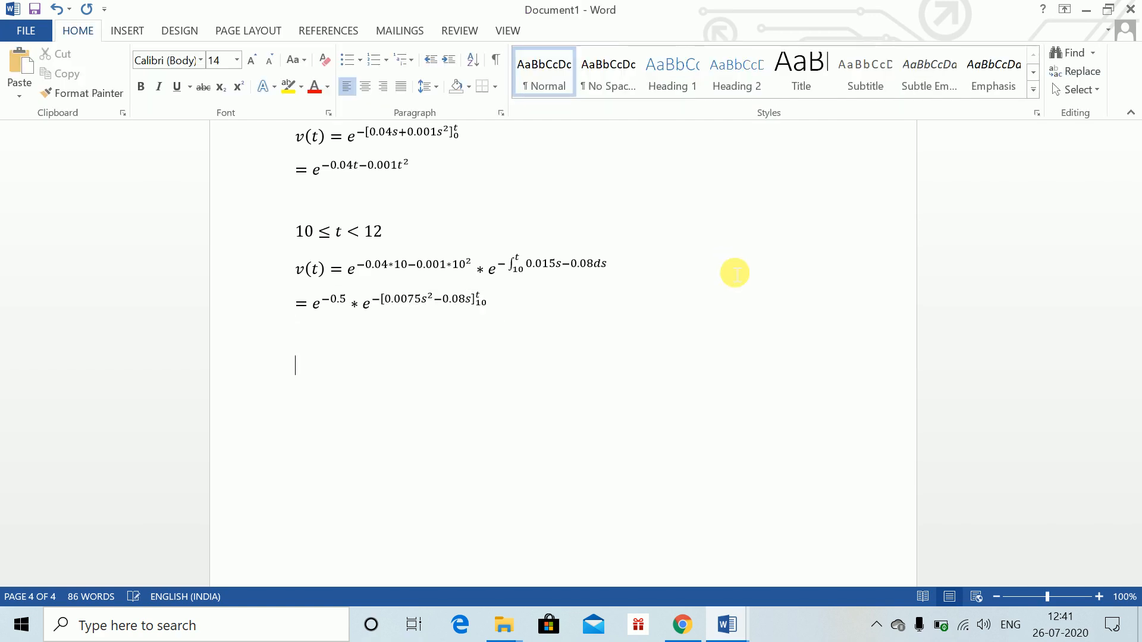
# Begin the next line with an equals sign and an equation e^(−0.0075
pyautogui.write('=')
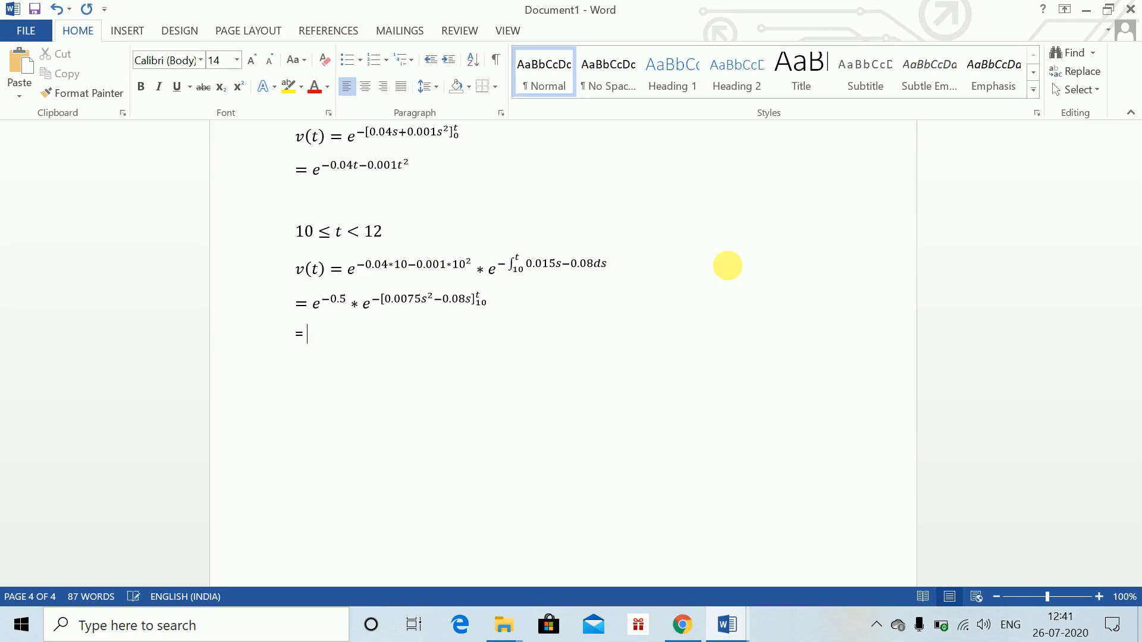
pyautogui.hotkey('alt', '=')
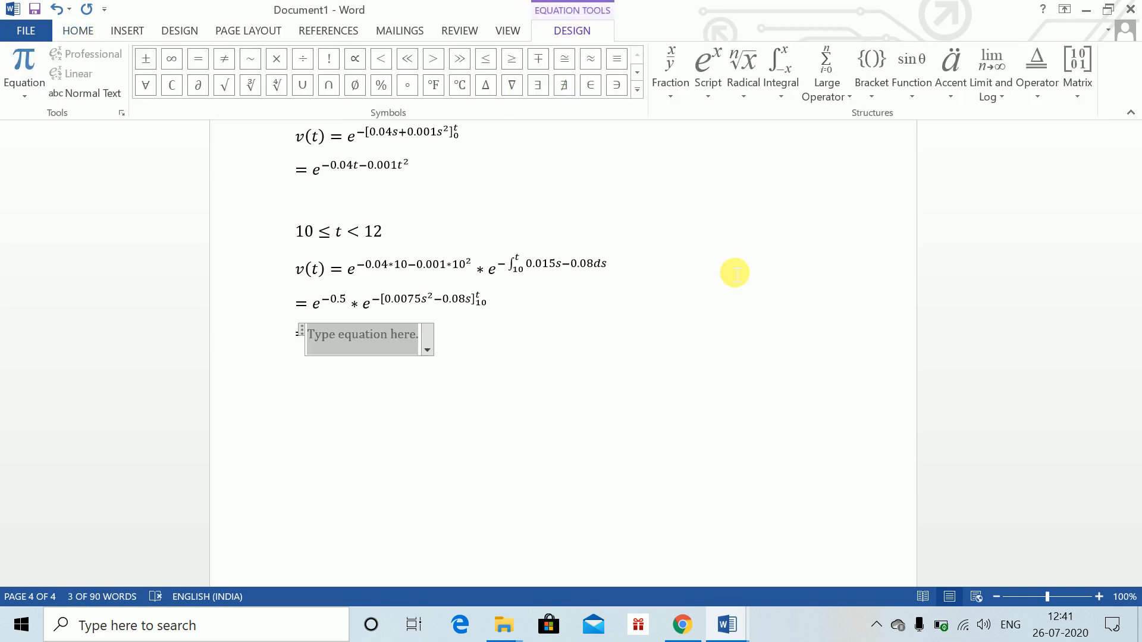
pyautogui.write('e^')
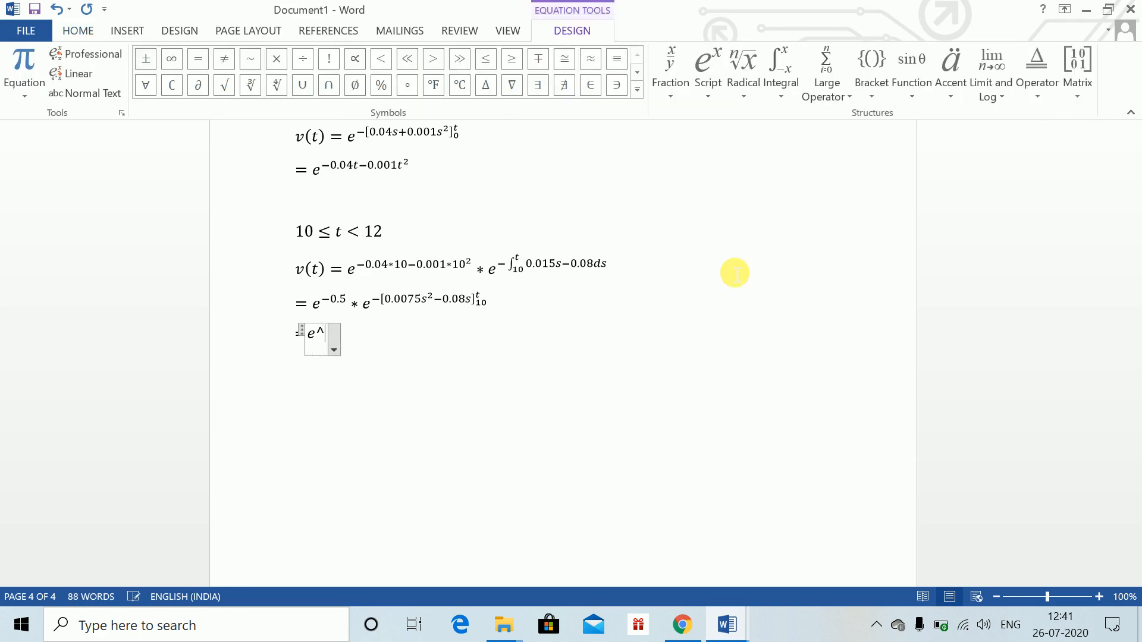
pyautogui.write('(-0..07')
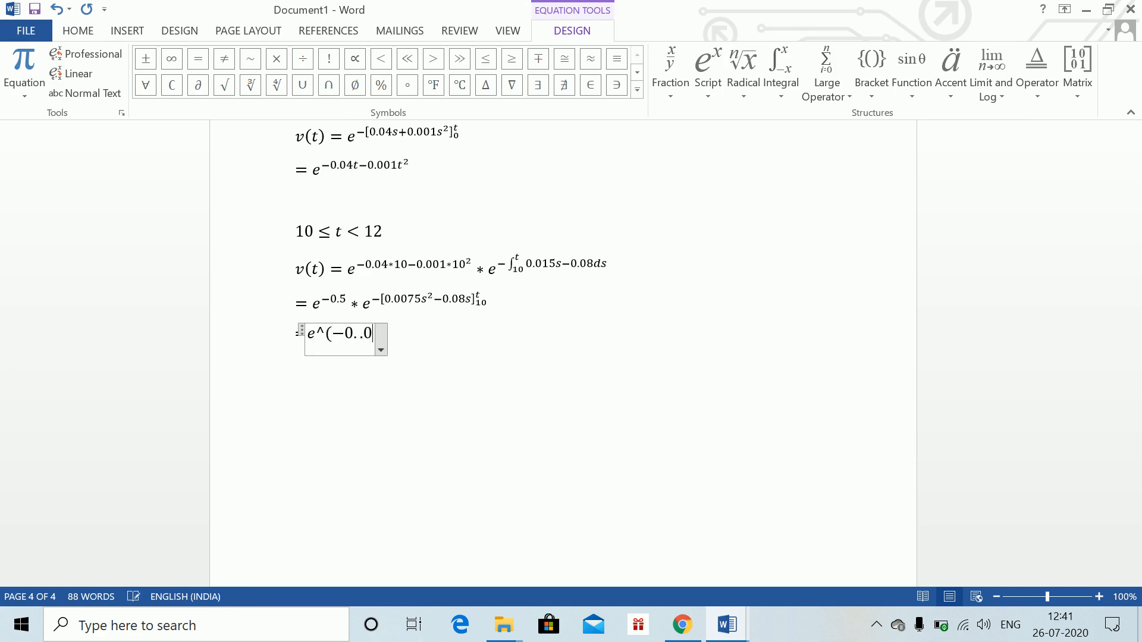
pyautogui.write('5')
pyautogui.press('BackSpace')
pyautogui.press('BackSpace')
pyautogui.press('BackSpace')
pyautogui.press('BackSpace')
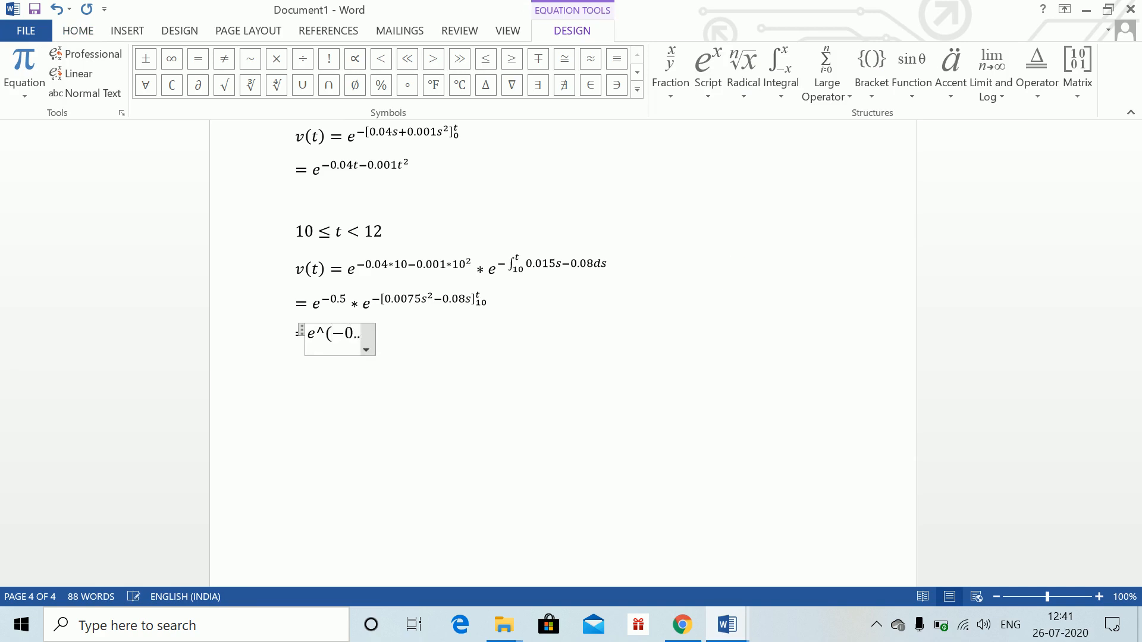
pyautogui.write('0075')
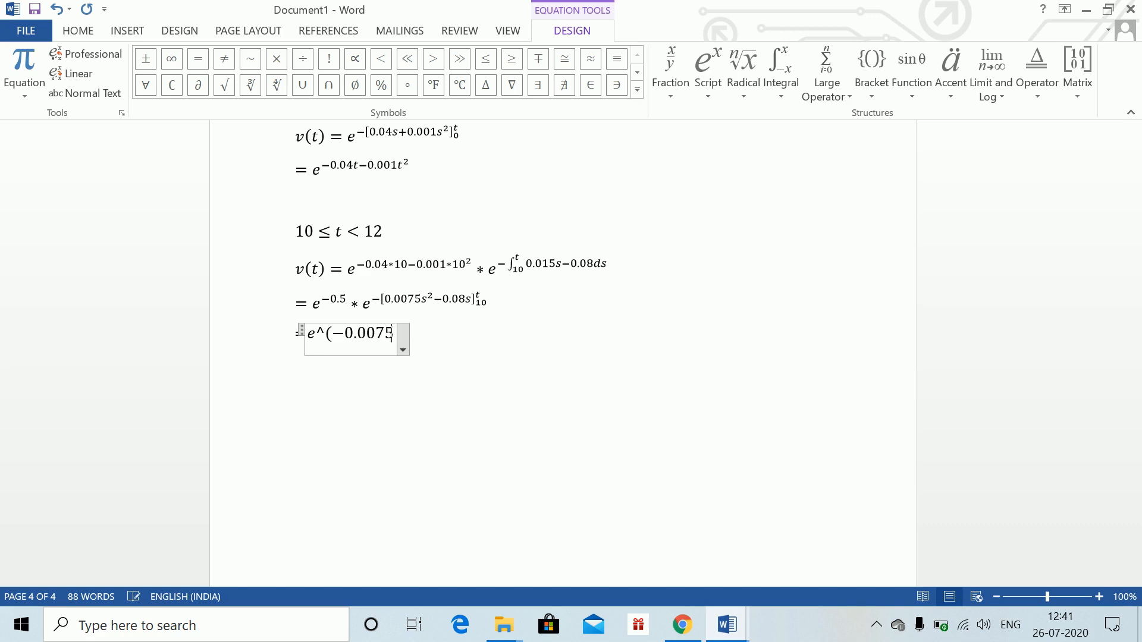
pyautogui.write('t^2 -')
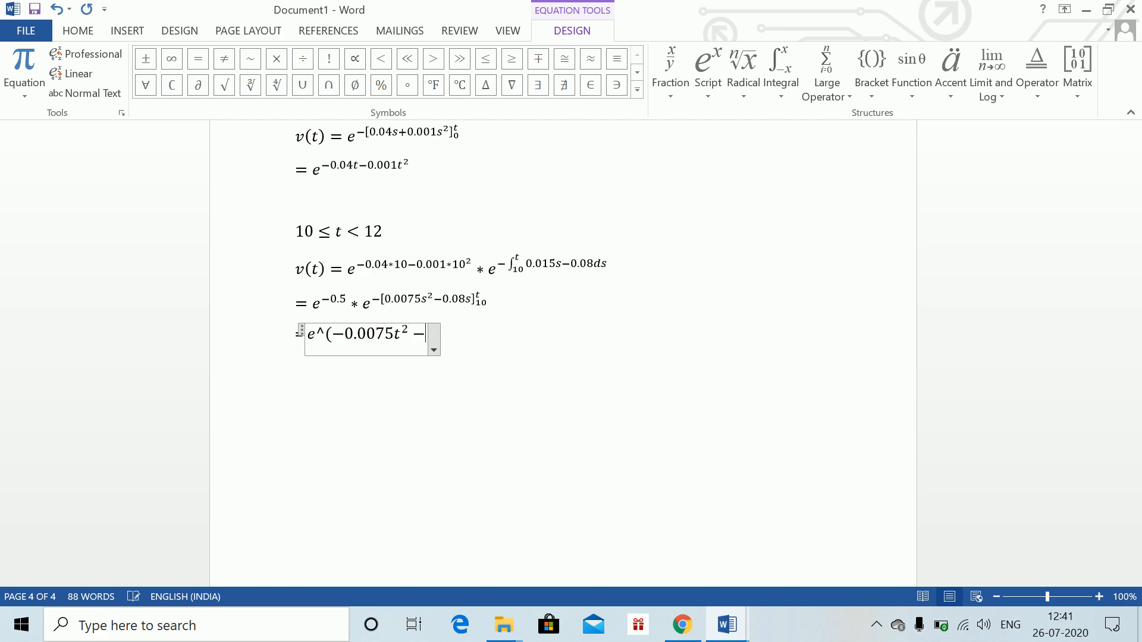
# Complete the exponent as −0.0075t² + 0.08t − 0.55 and finish the equation
pyautogui.press('BackSpace')
pyautogui.press('BackSpace')
pyautogui.write('+0.08')
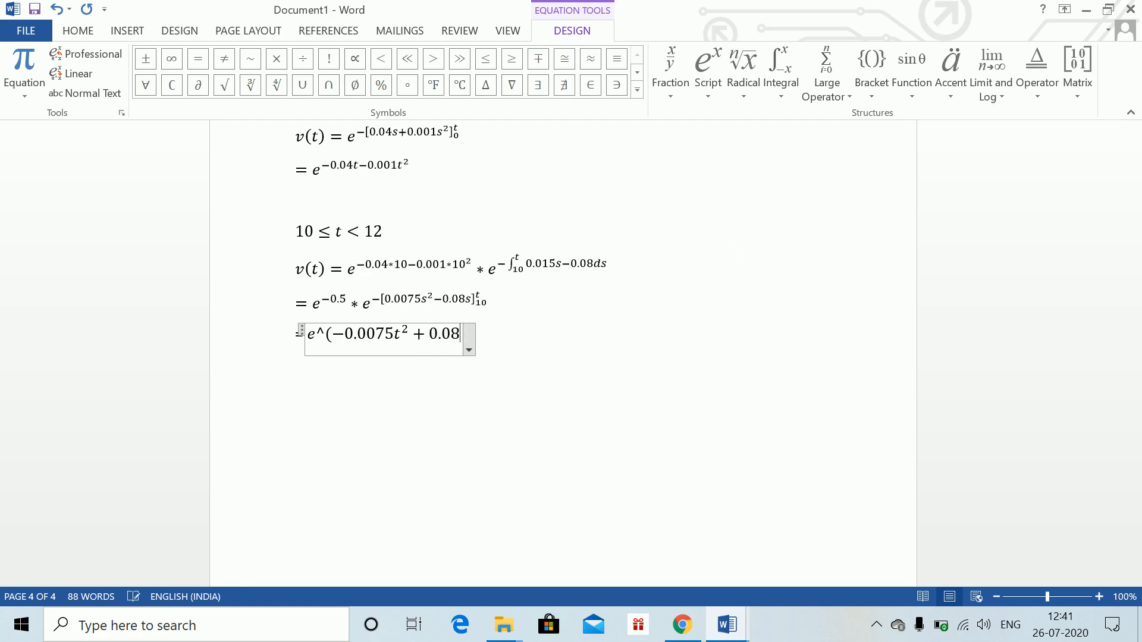
pyautogui.write('t -')
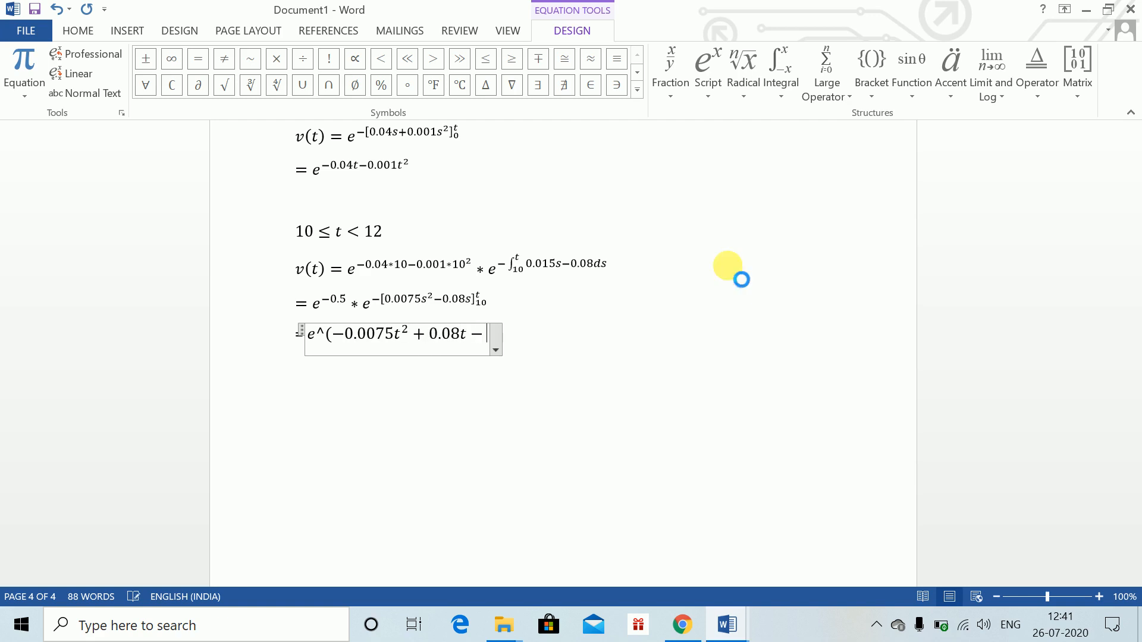
pyautogui.write('0.55)')
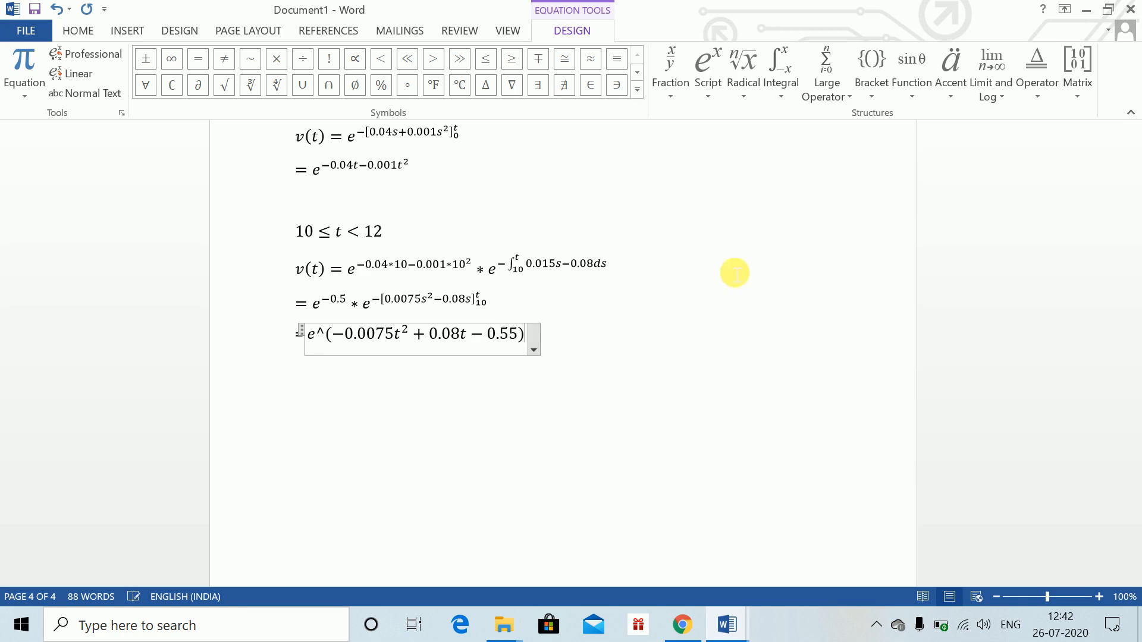
pyautogui.press('space')
pyautogui.click(535, 324)
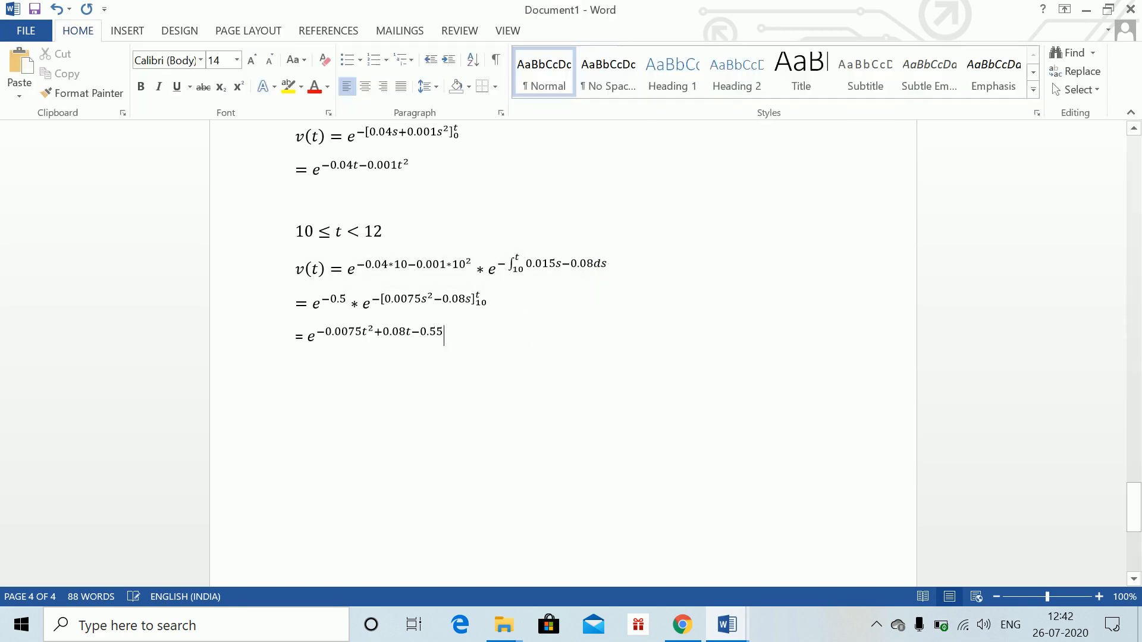
pyautogui.press('Return')
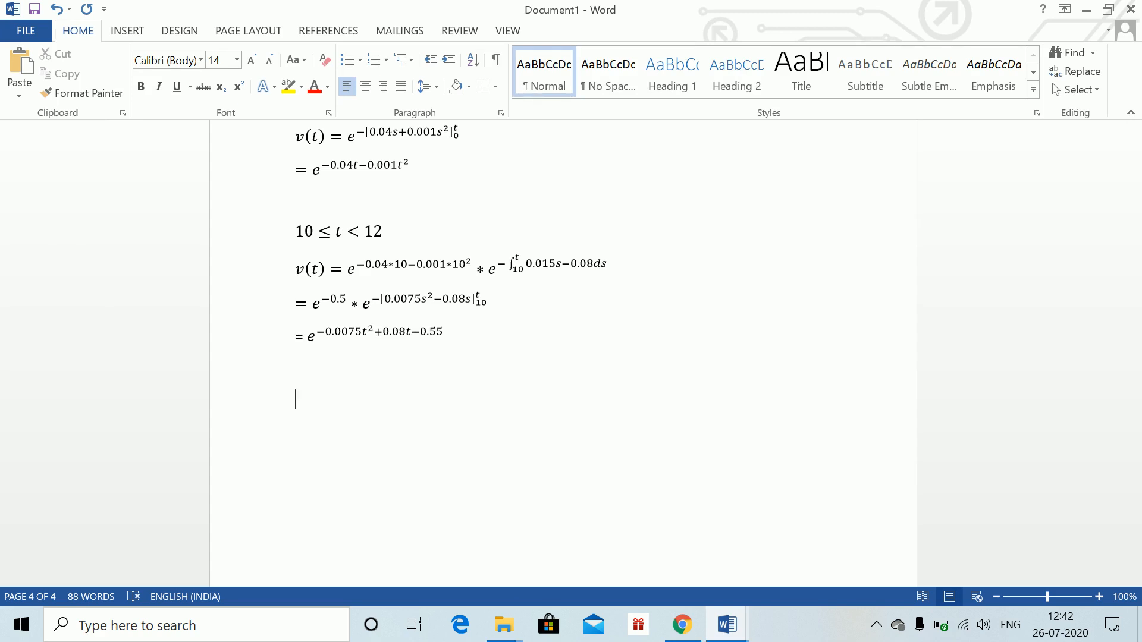
# Insert the condition t > 12 as an equation on a new line
pyautogui.hotkey('alt', '=')
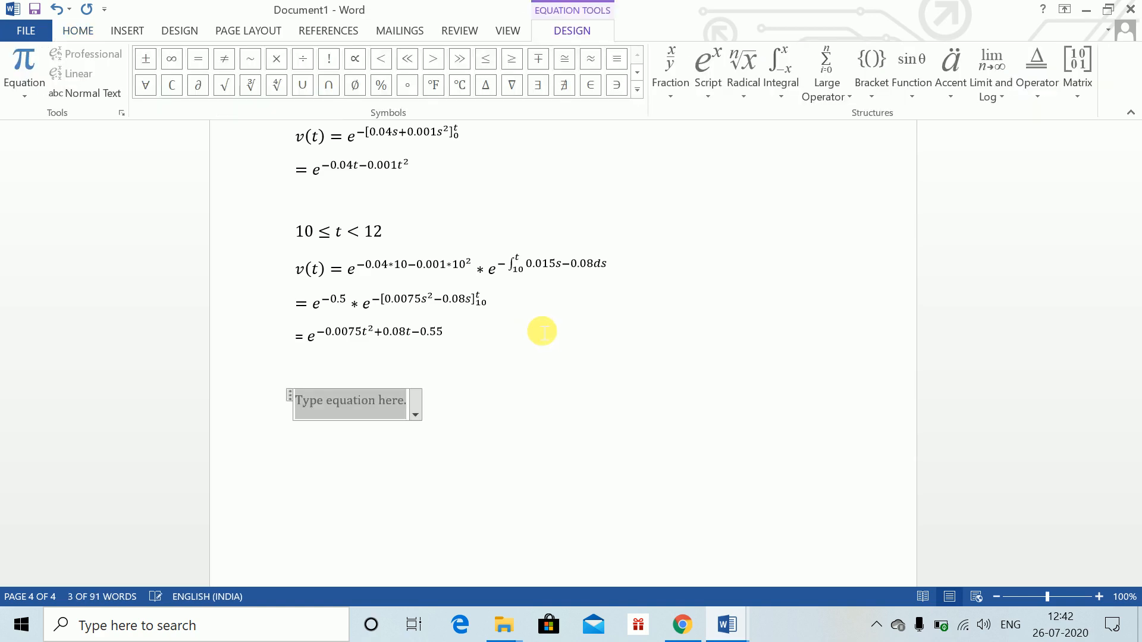
pyautogui.write('t>12')
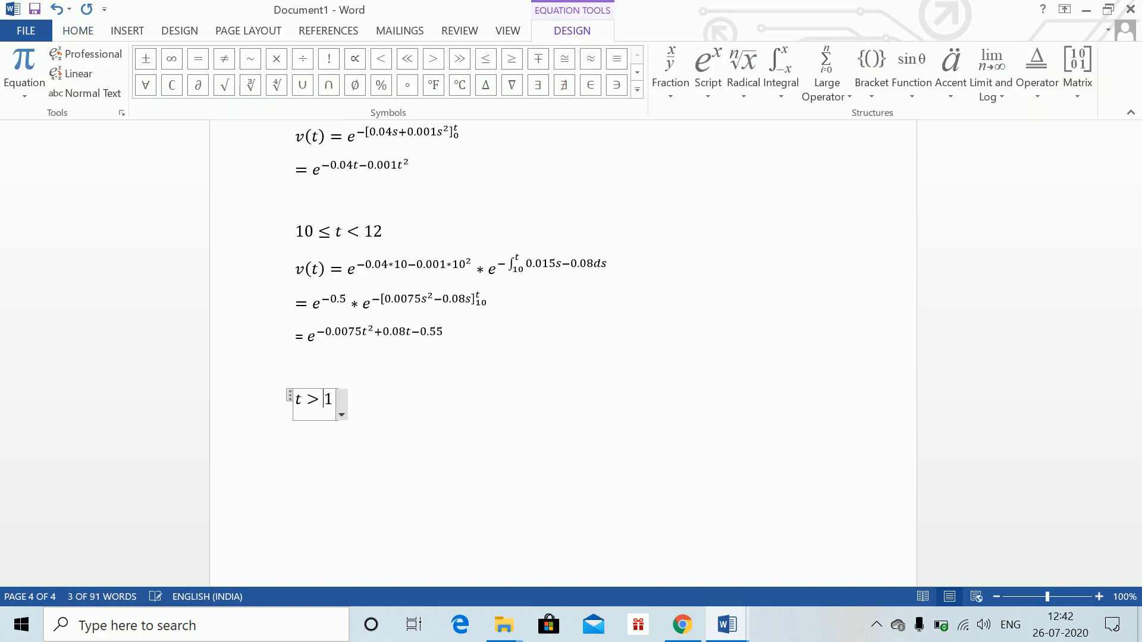
pyautogui.press('Return')
# Start a new equation v(t) = below the condition
pyautogui.hotkey('alt', '=')
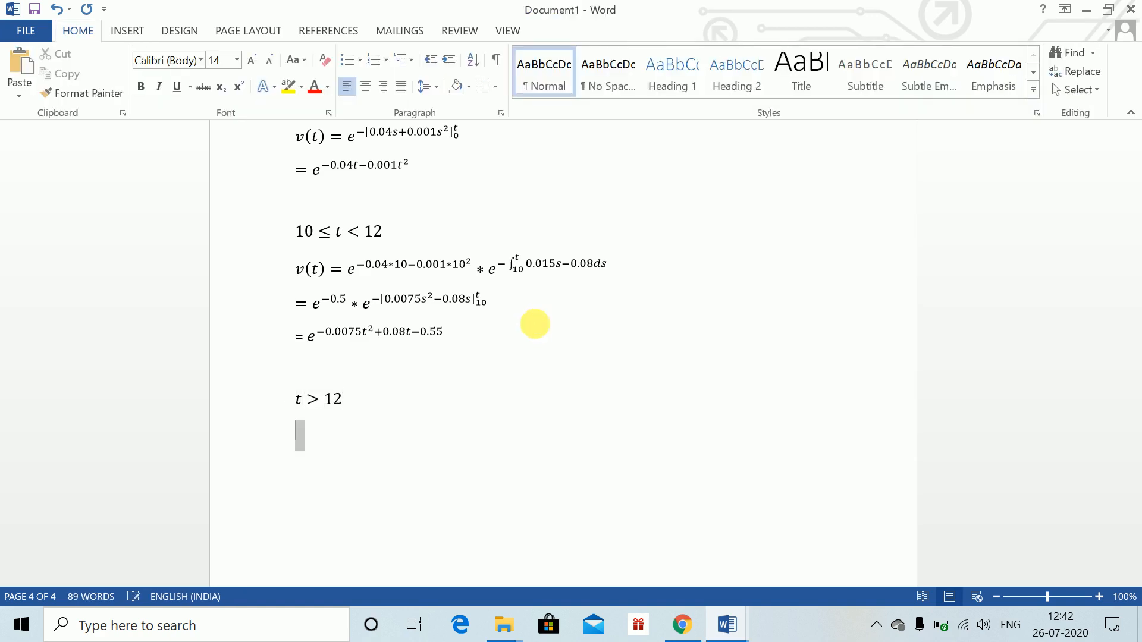
pyautogui.write('v(t) ')
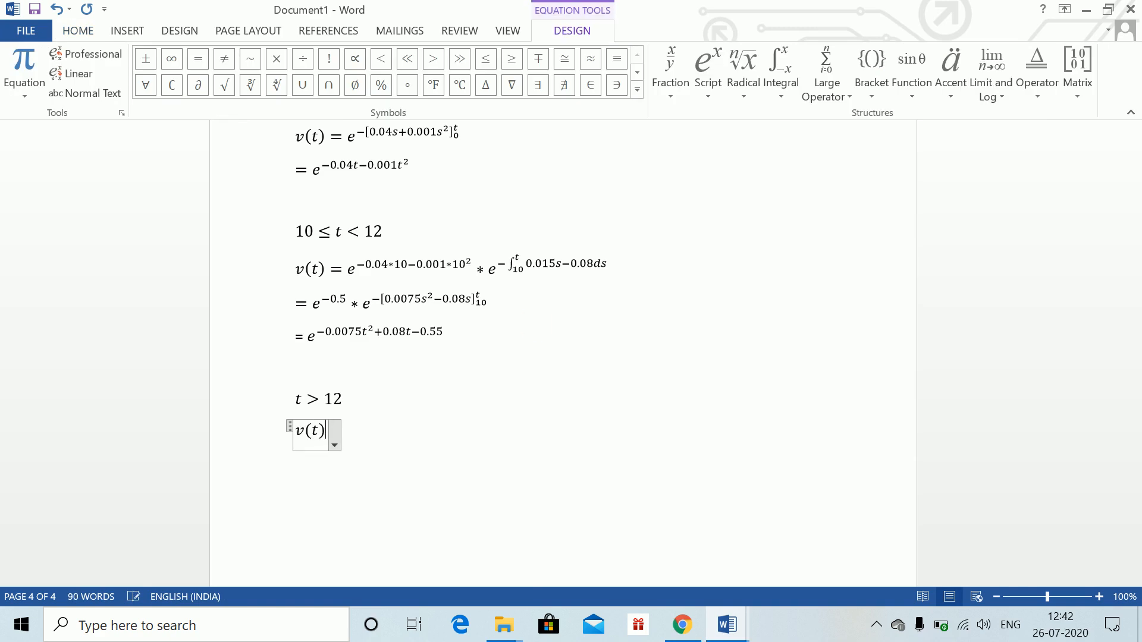
pyautogui.write('=')
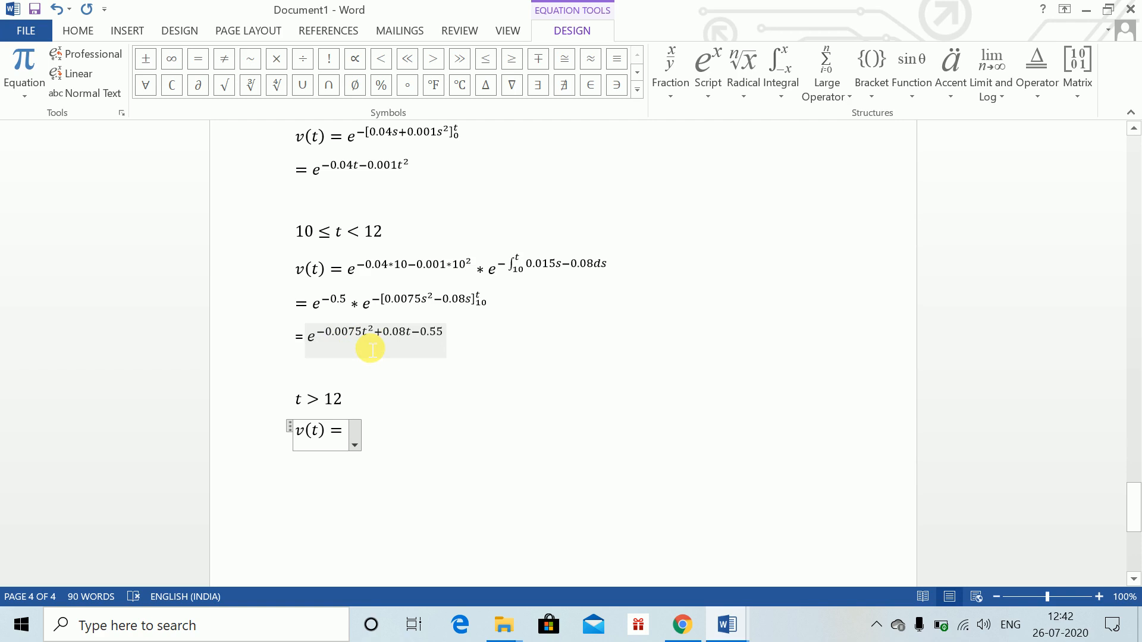
# Copy the e^(−0.0075t²+0.08t−0.55) expression from the line above and paste it after v(t) =
pyautogui.moveTo(311, 341); pyautogui.dragTo(422, 350)
pyautogui.hotkey('ctrl', 'c')
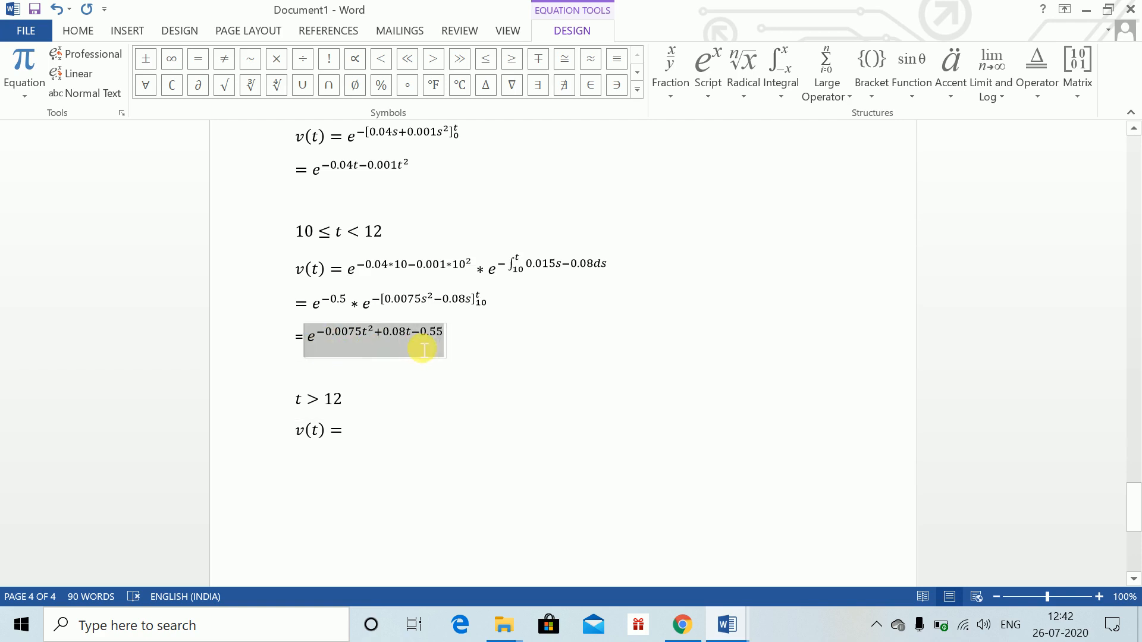
pyautogui.click(357, 443)
pyautogui.hotkey('ctrl', 'v')
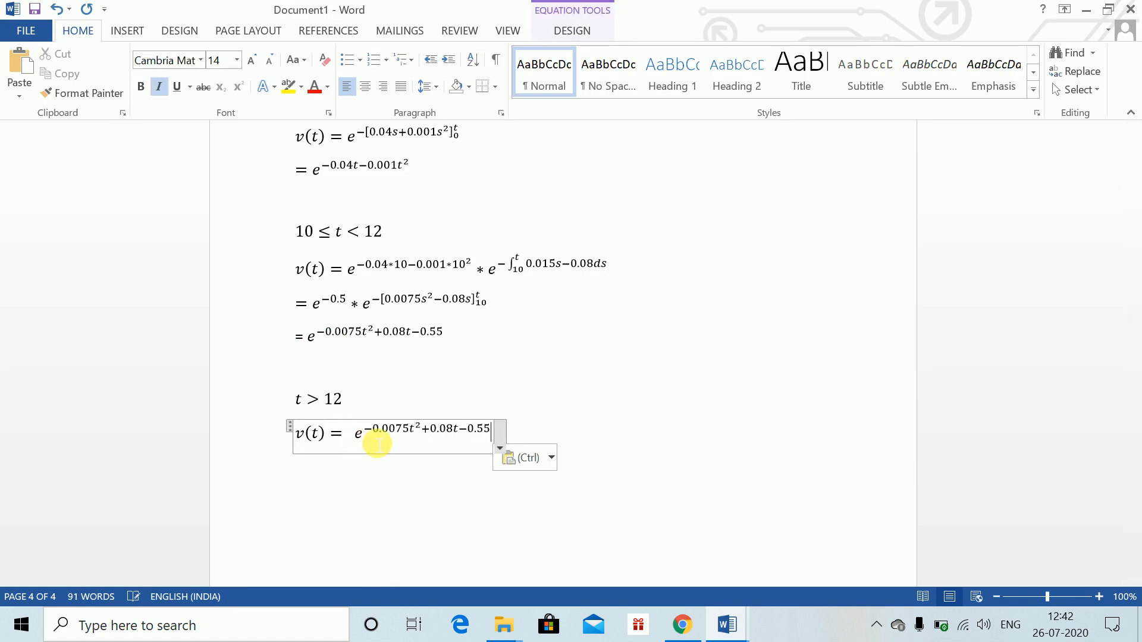
# Substitute 12 for t in both terms of the pasted exponent, giving −0.0075*12²+0.08*12−0.55
pyautogui.click(418, 433)
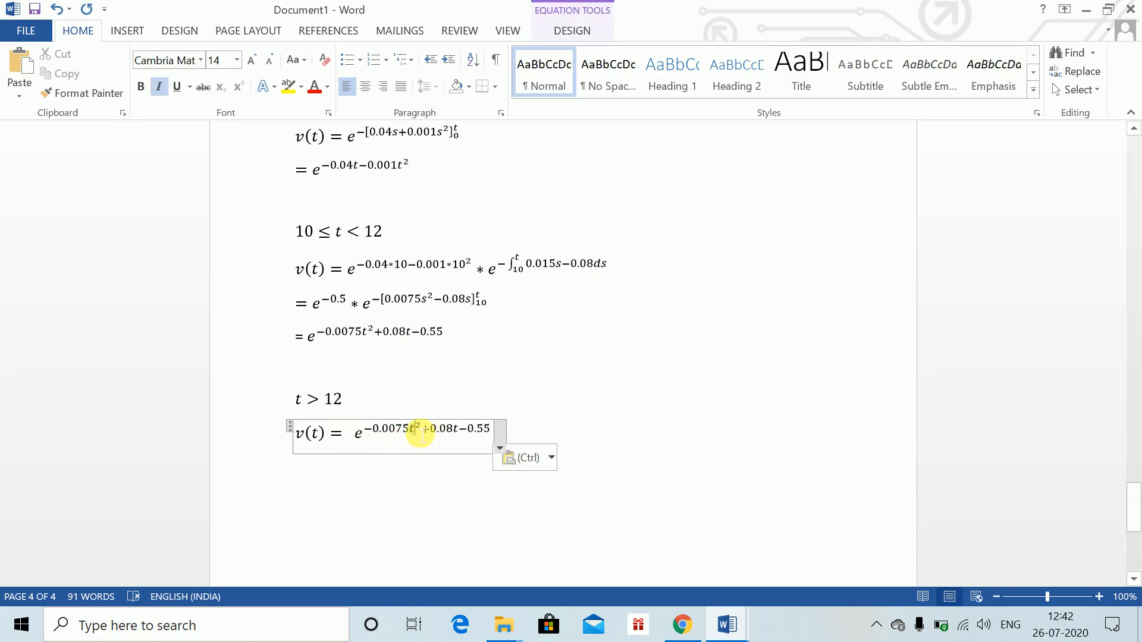
pyautogui.press('BackSpace')
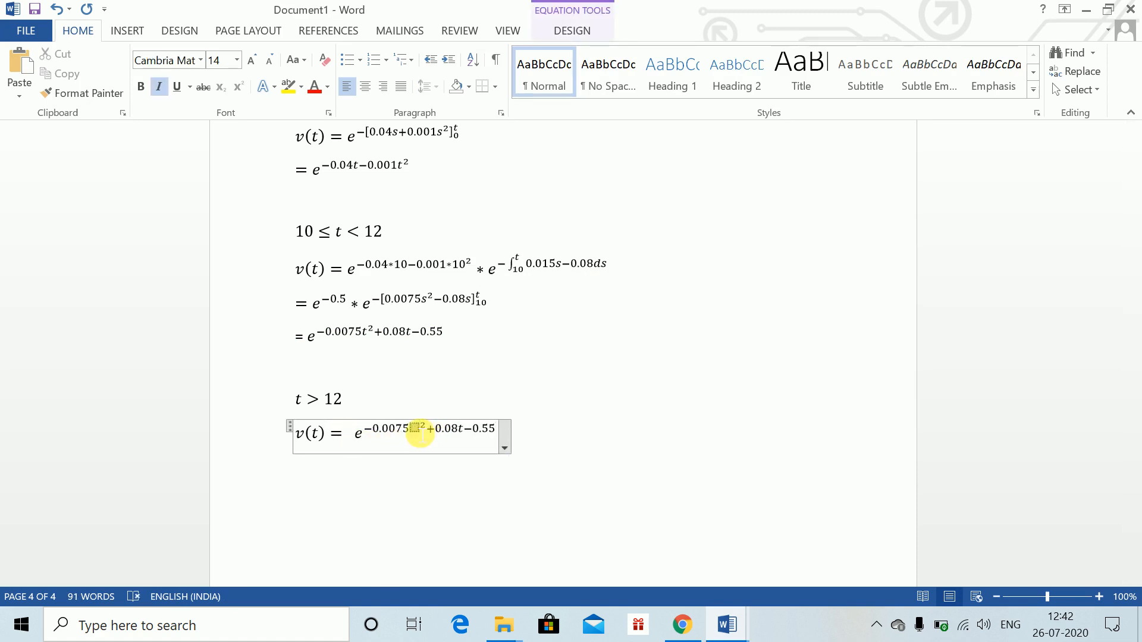
pyautogui.press('Left')
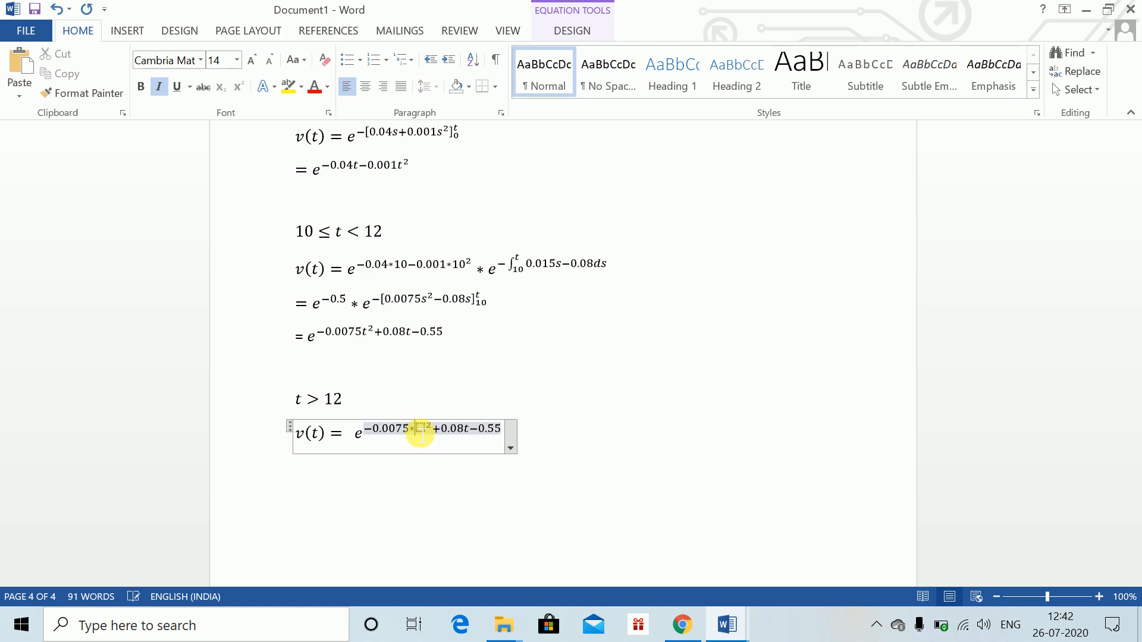
pyautogui.write('*12')
pyautogui.press('Right')
pyautogui.press('Right')
pyautogui.press('Right')
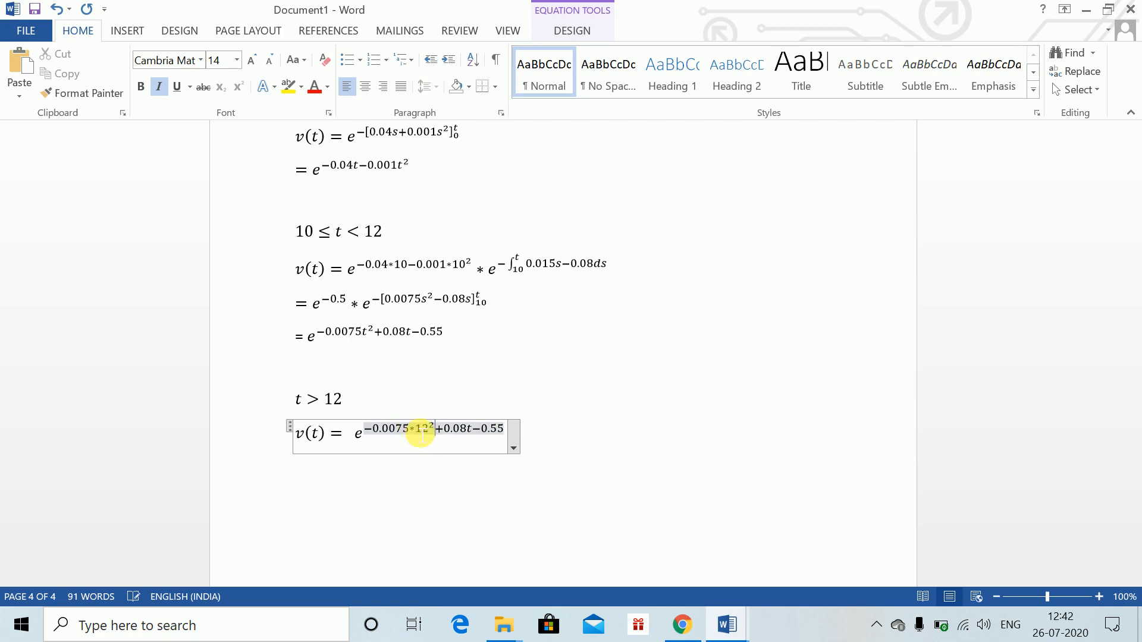
pyautogui.press('BackSpace')
pyautogui.write('*12')
pyautogui.click(596, 455)
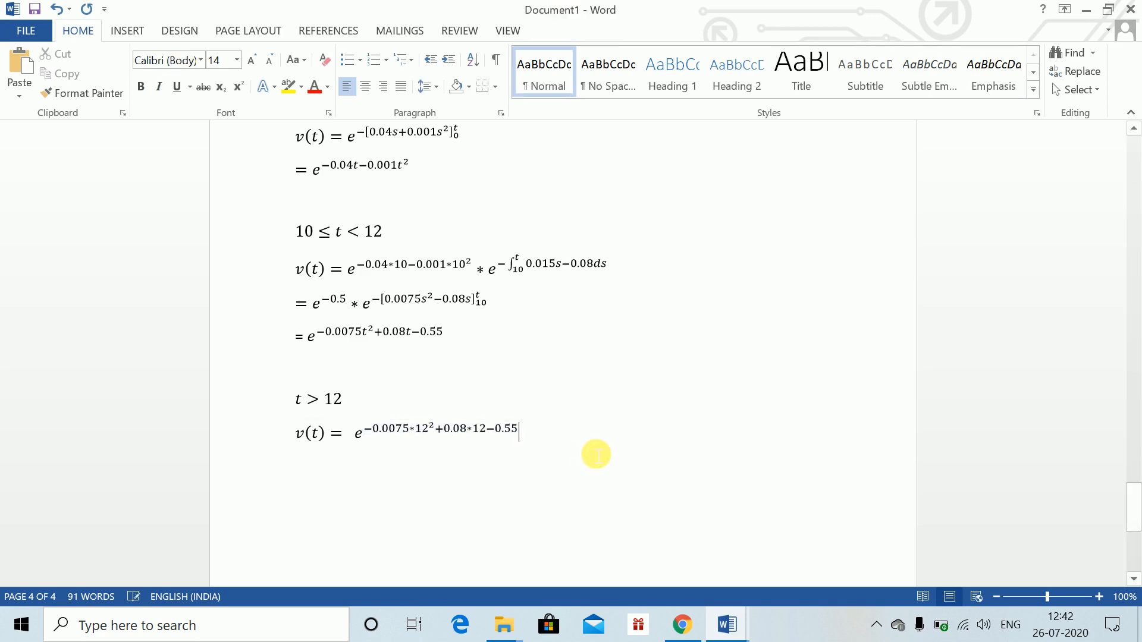
# Append the factor e^(−∫₁₂ᵗ 0.07ds) to the end of the v(t) equation
pyautogui.press('Left')
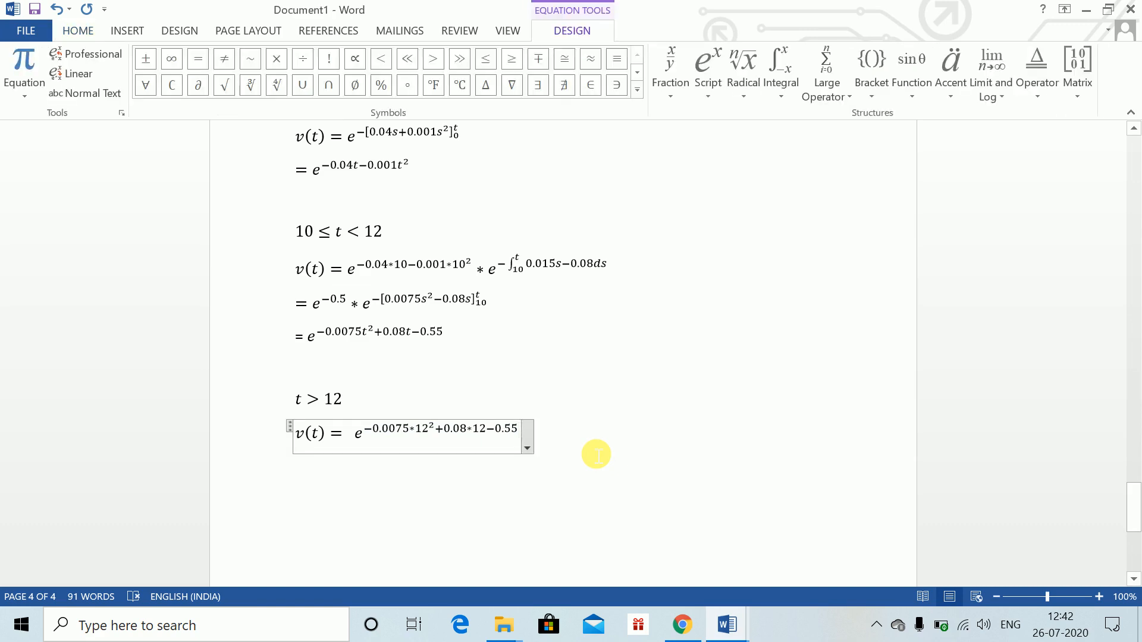
pyautogui.write('exp')
pyautogui.press('BackSpace')
pyautogui.press('BackSpace')
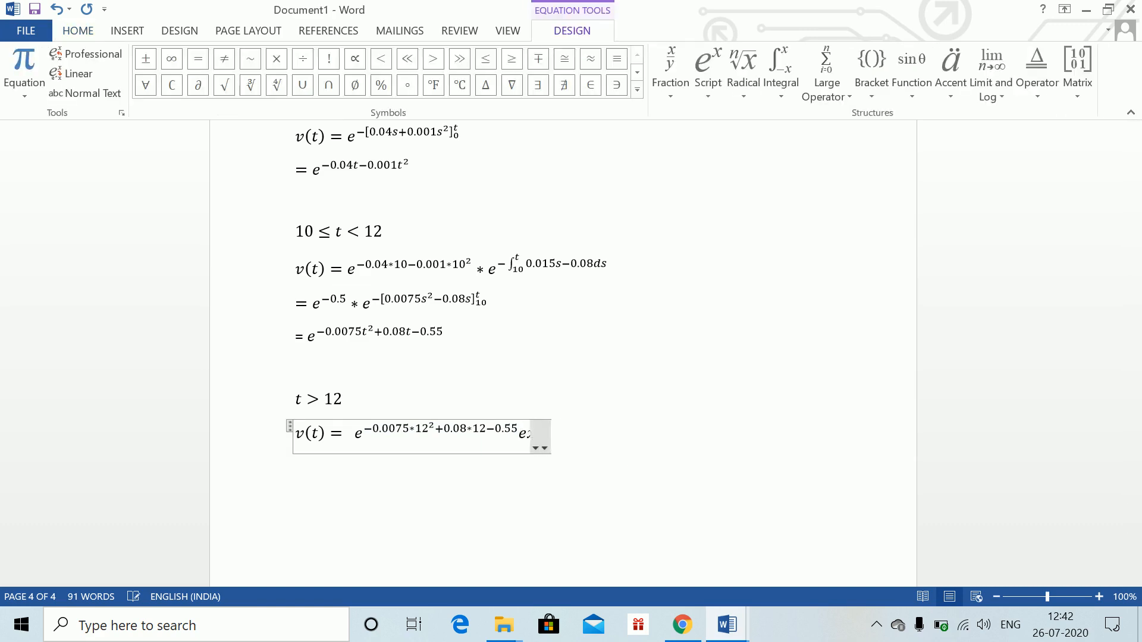
pyautogui.write('^(-\\')
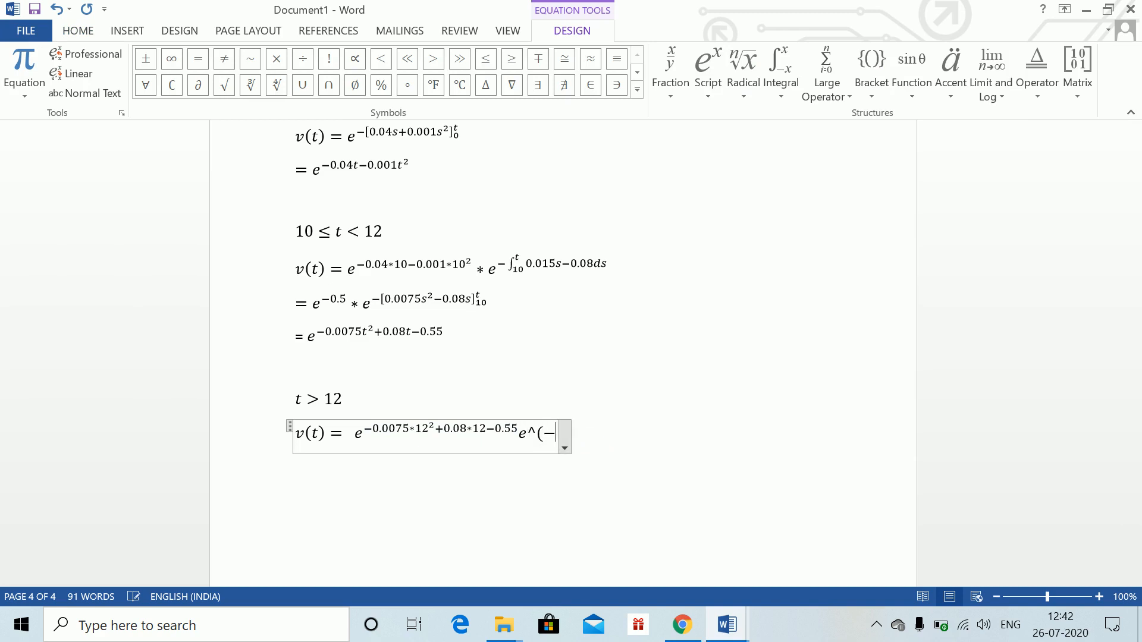
pyautogui.write('int ')
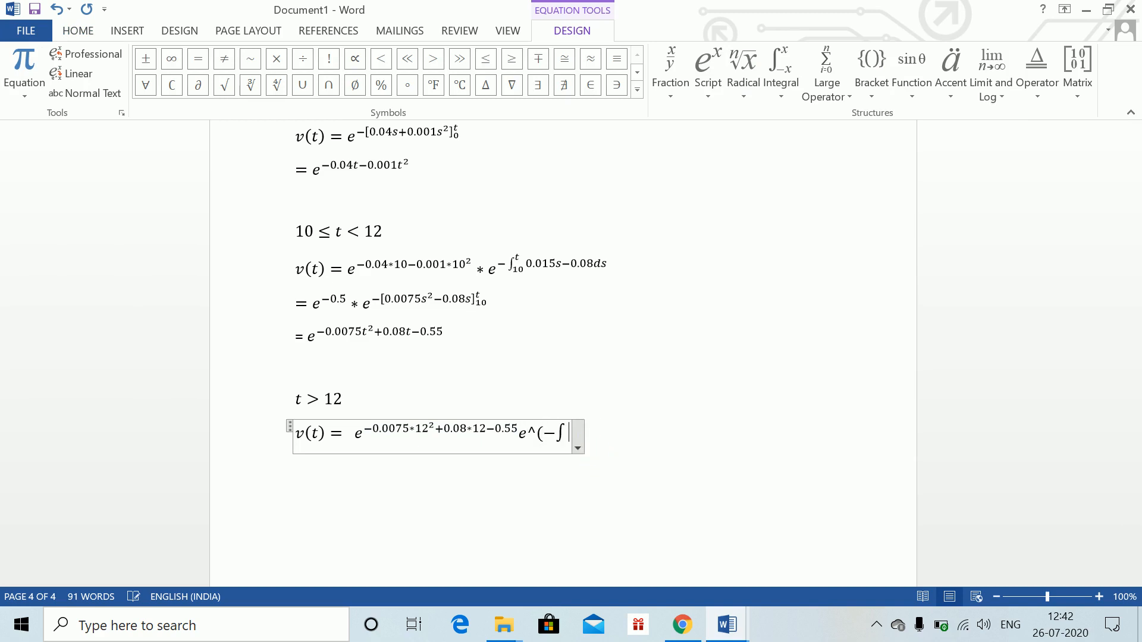
pyautogui.write('_12^t ')
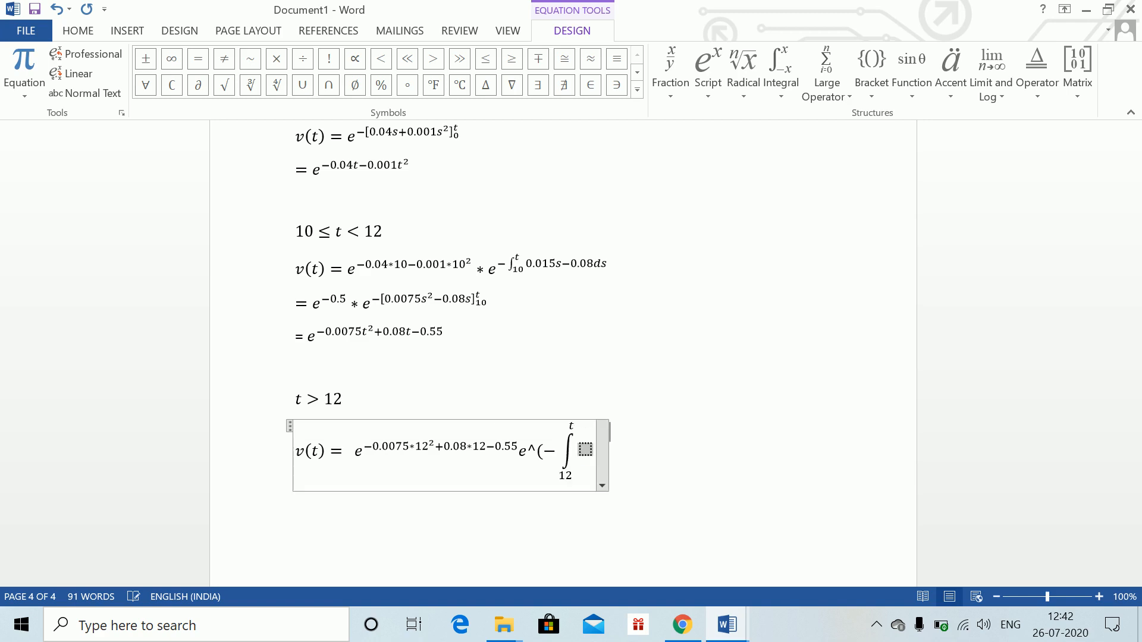
pyautogui.write('0.07ds')
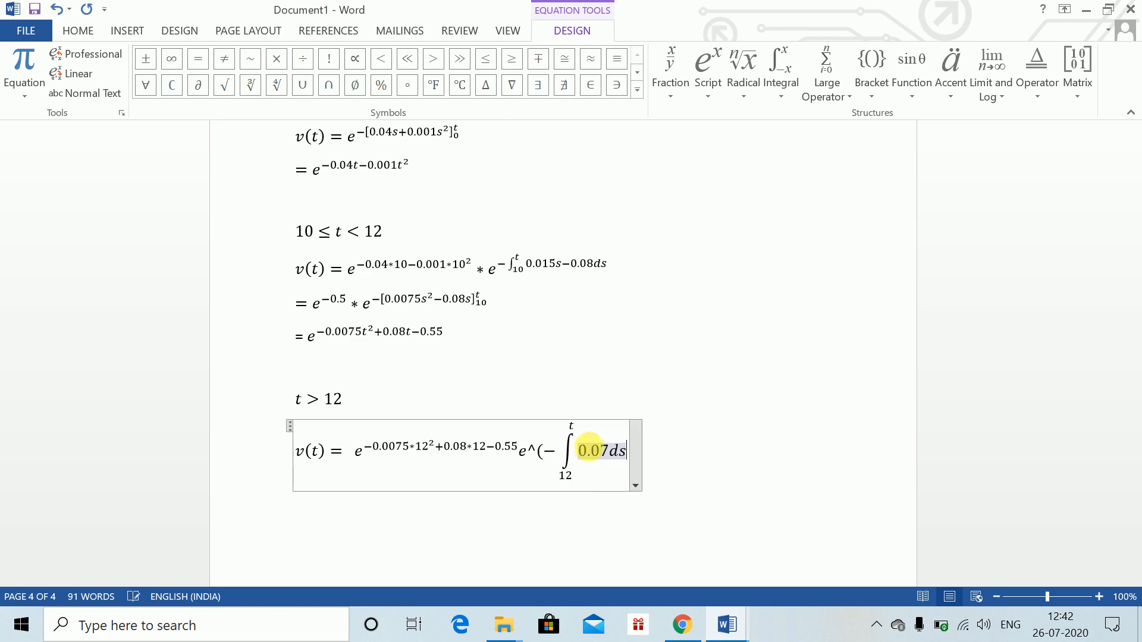
pyautogui.press('Right')
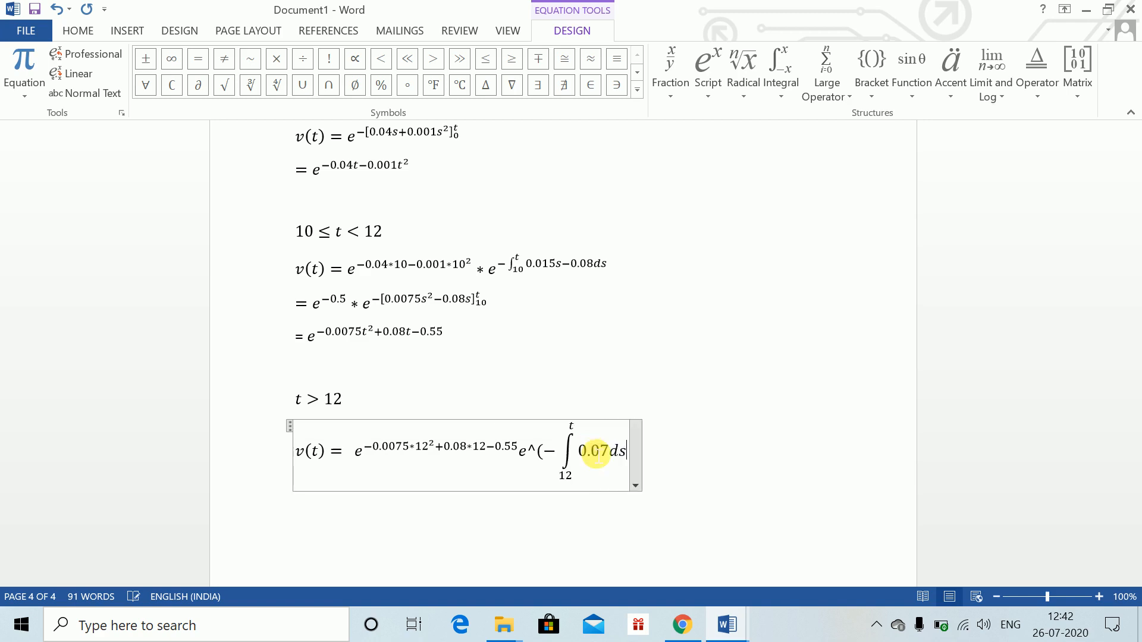
pyautogui.write(')')
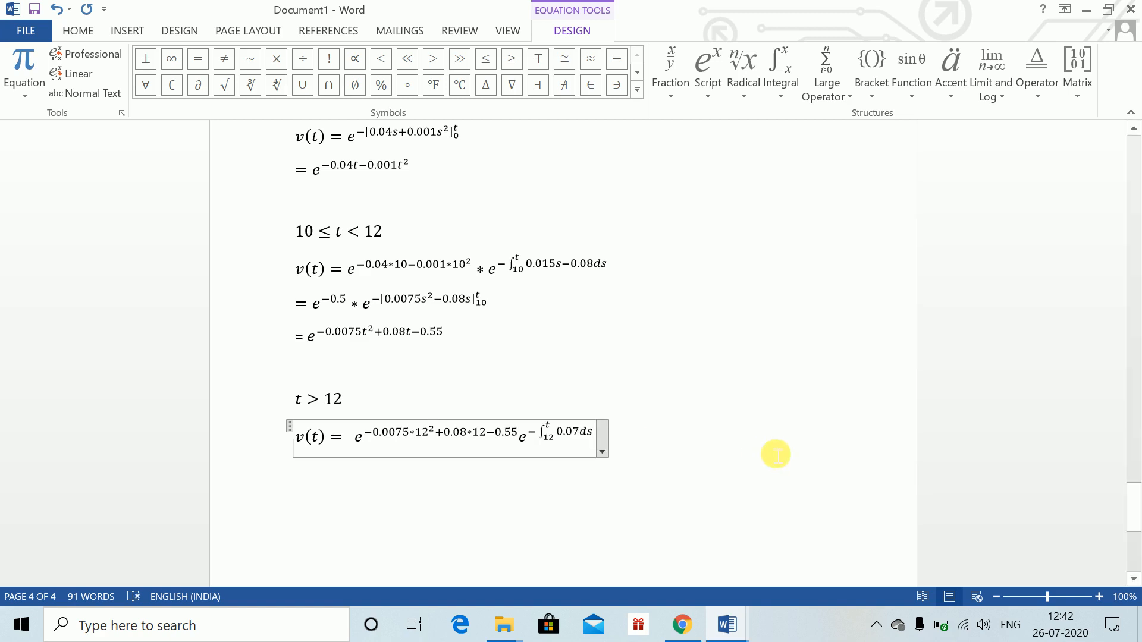
pyautogui.click(767, 457)
# On a new line, insert the equation = e^−0.67 * e^−[0.07s]₁₂ᵗ
pyautogui.press('Return')
pyautogui.hotkey('alt', '=')
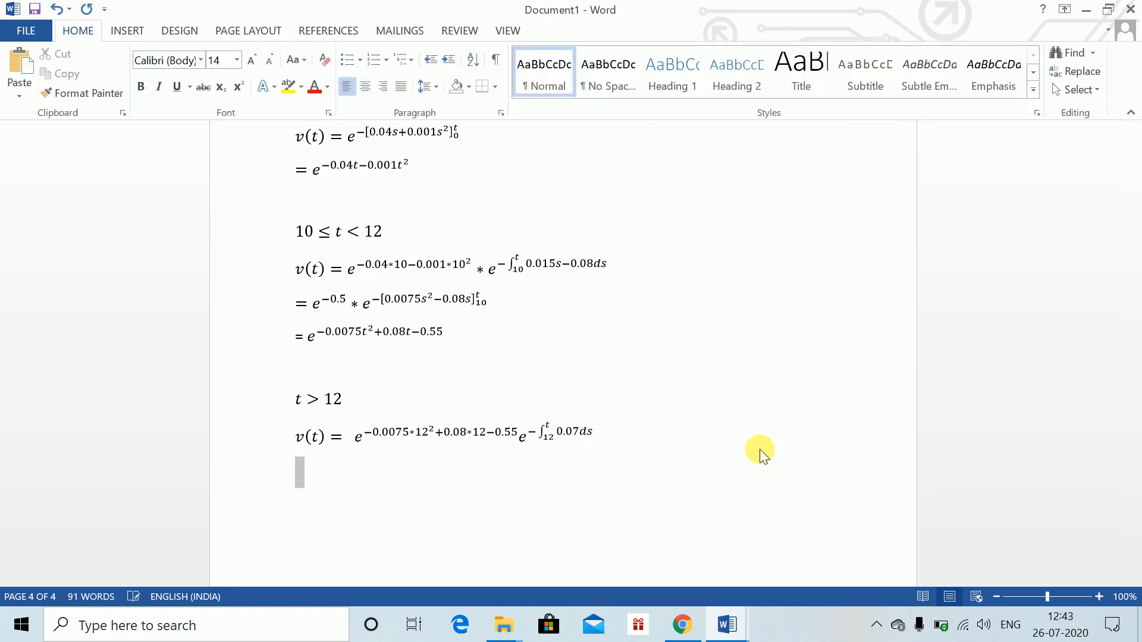
pyautogui.write('=')
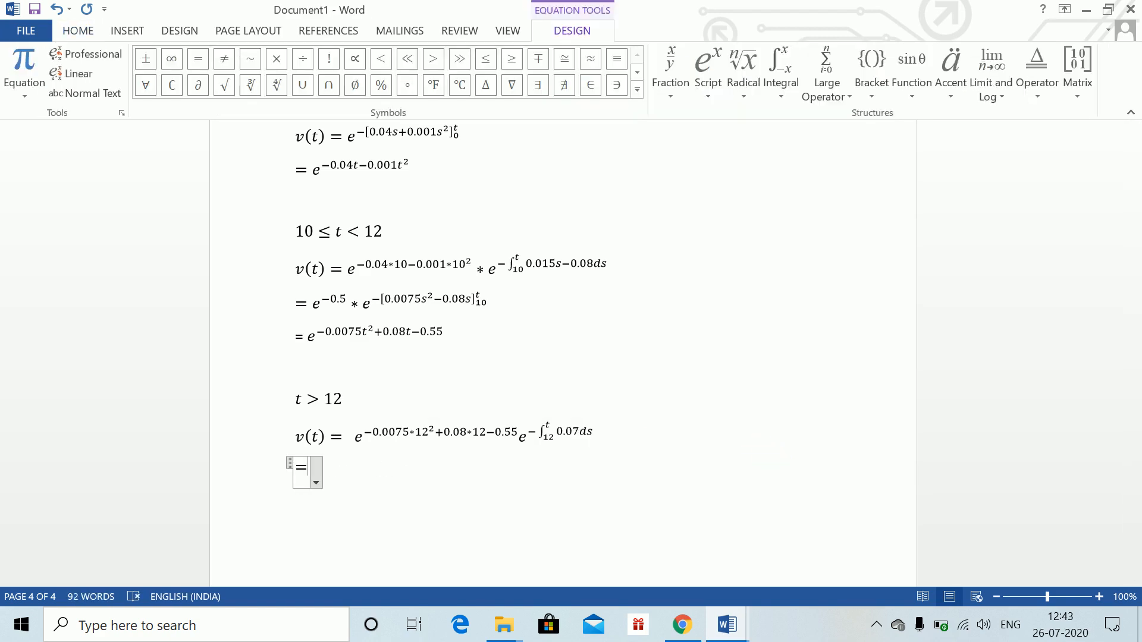
pyautogui.write(' e')
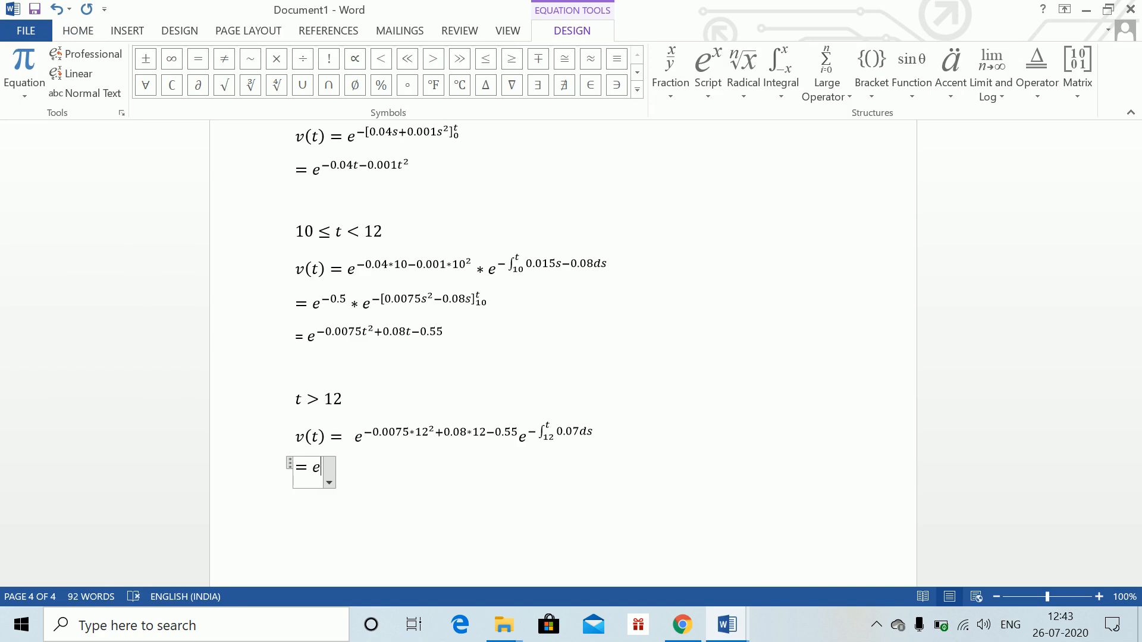
pyautogui.write('^(-0.')
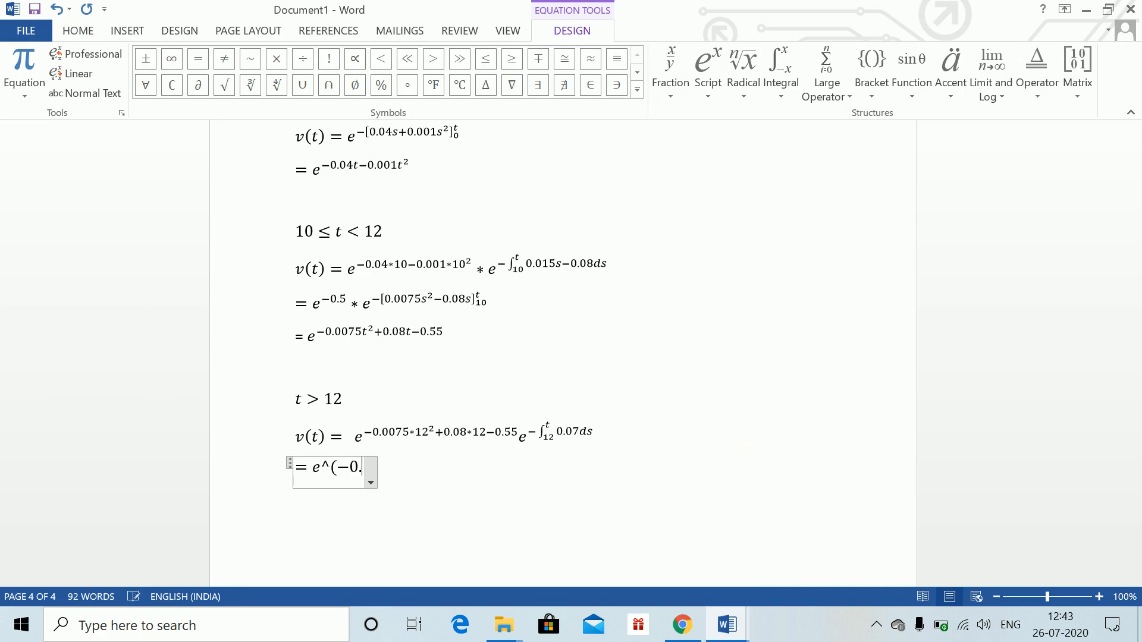
pyautogui.write('67')
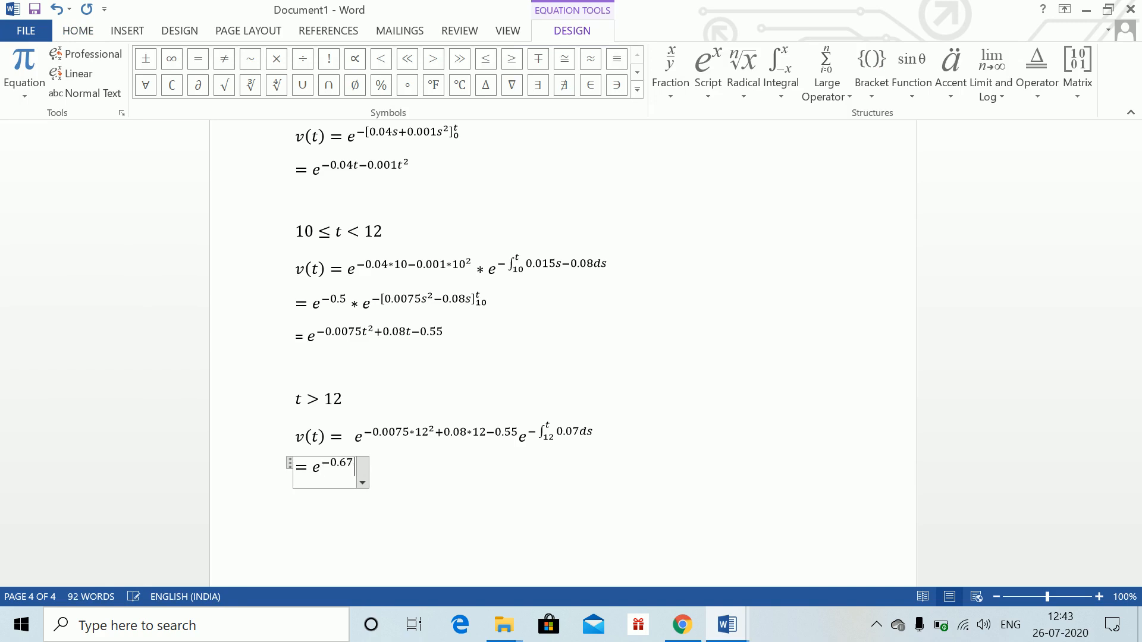
pyautogui.write(') *e^')
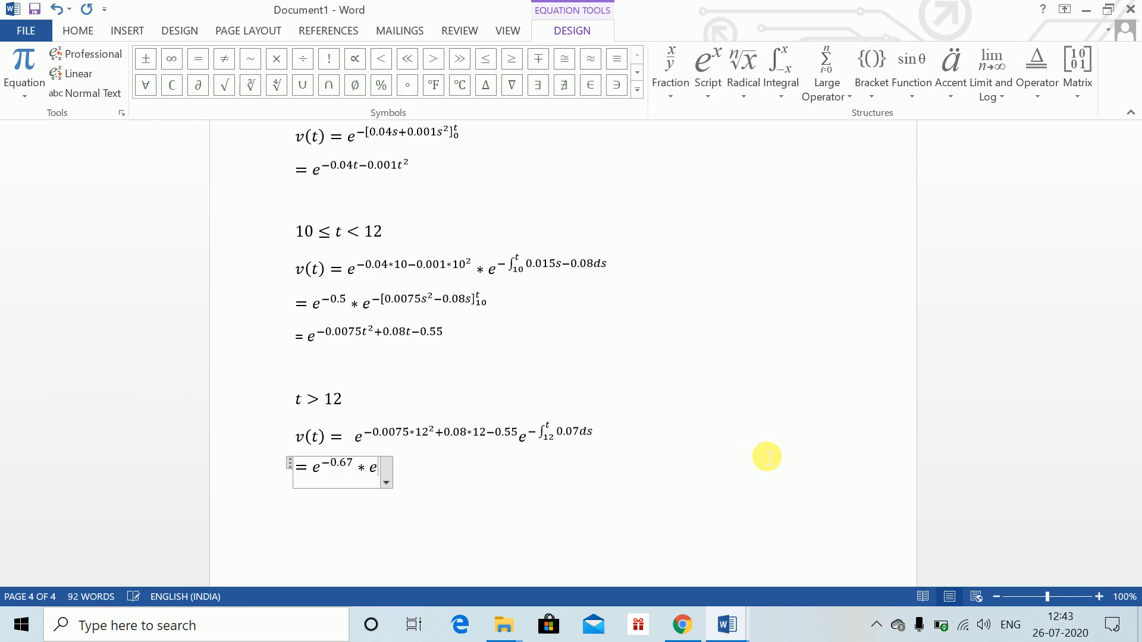
pyautogui.write('(')
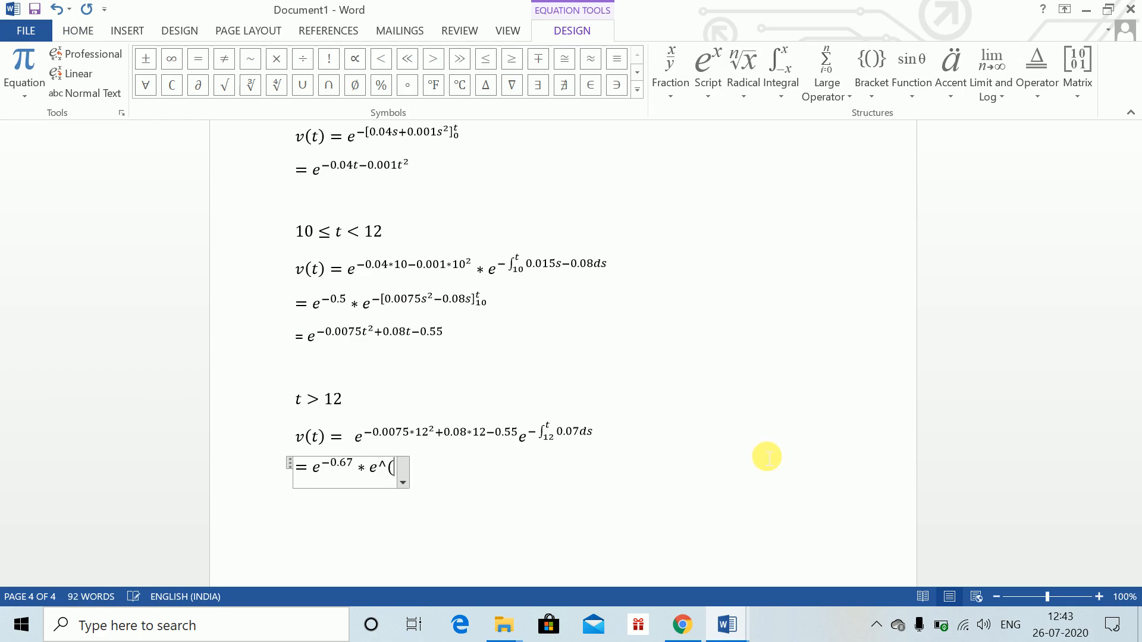
pyautogui.write('-[0.')
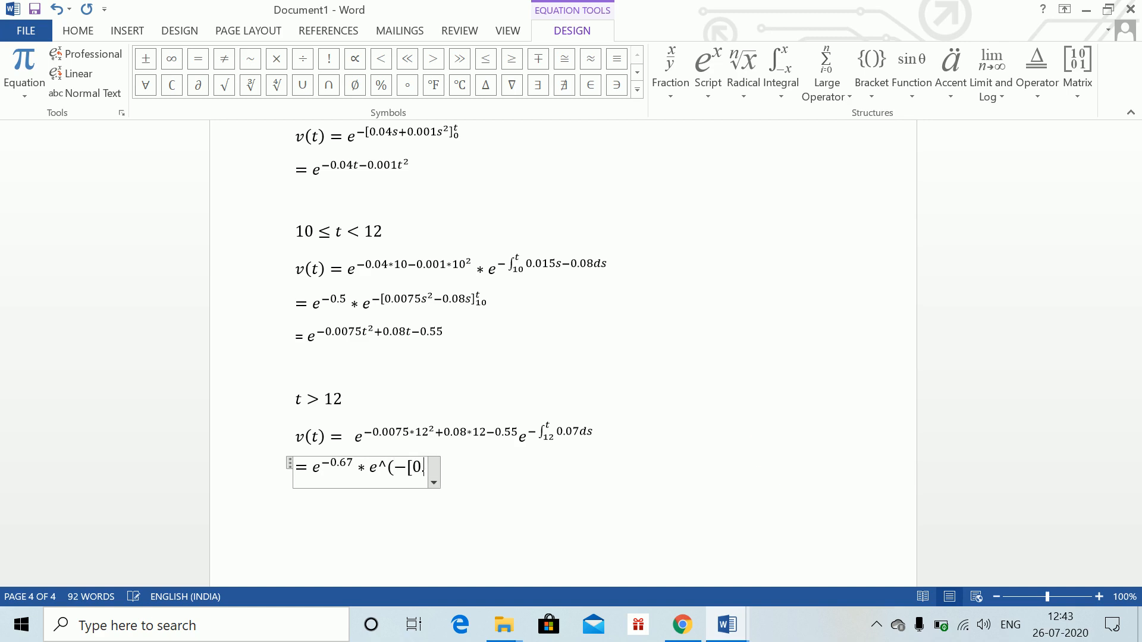
pyautogui.write('07s')
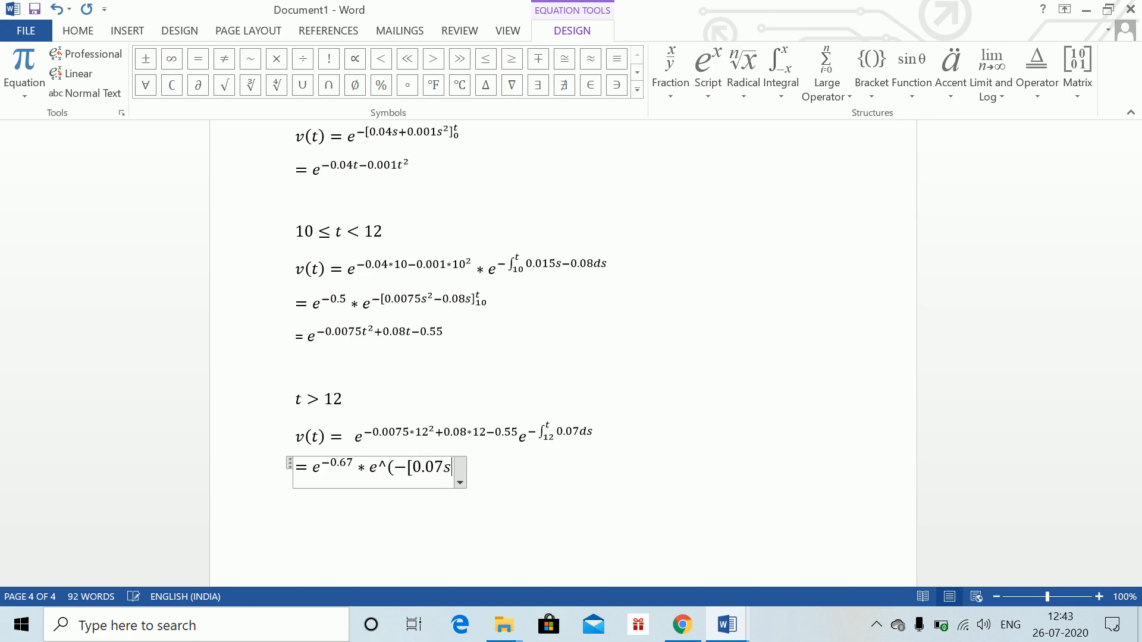
pyautogui.write(']_')
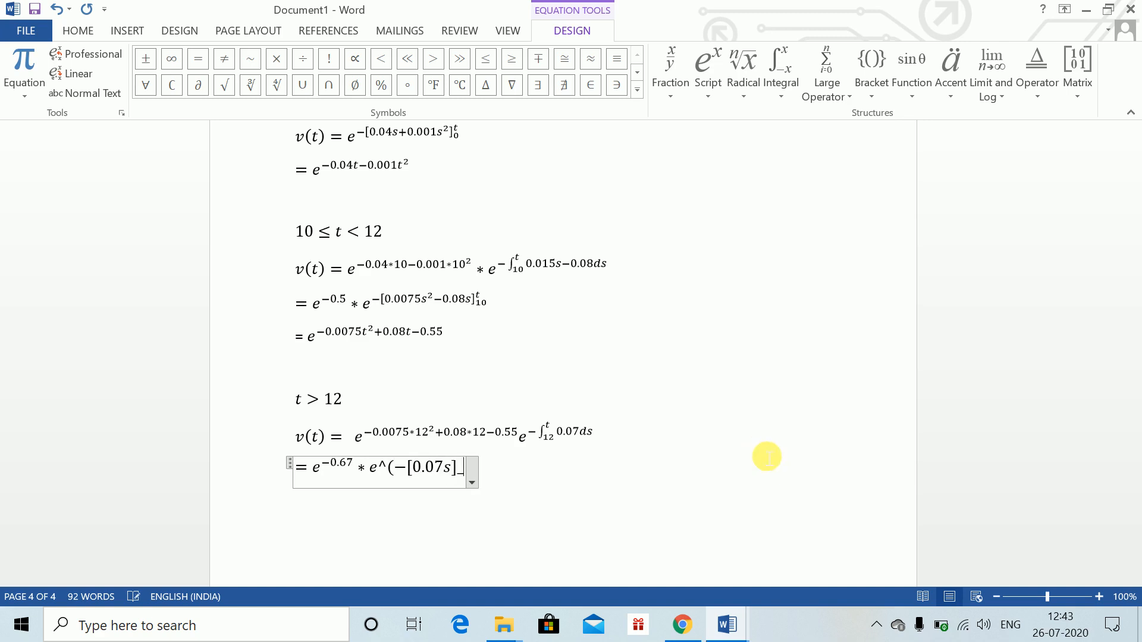
pyautogui.write('12^t ')
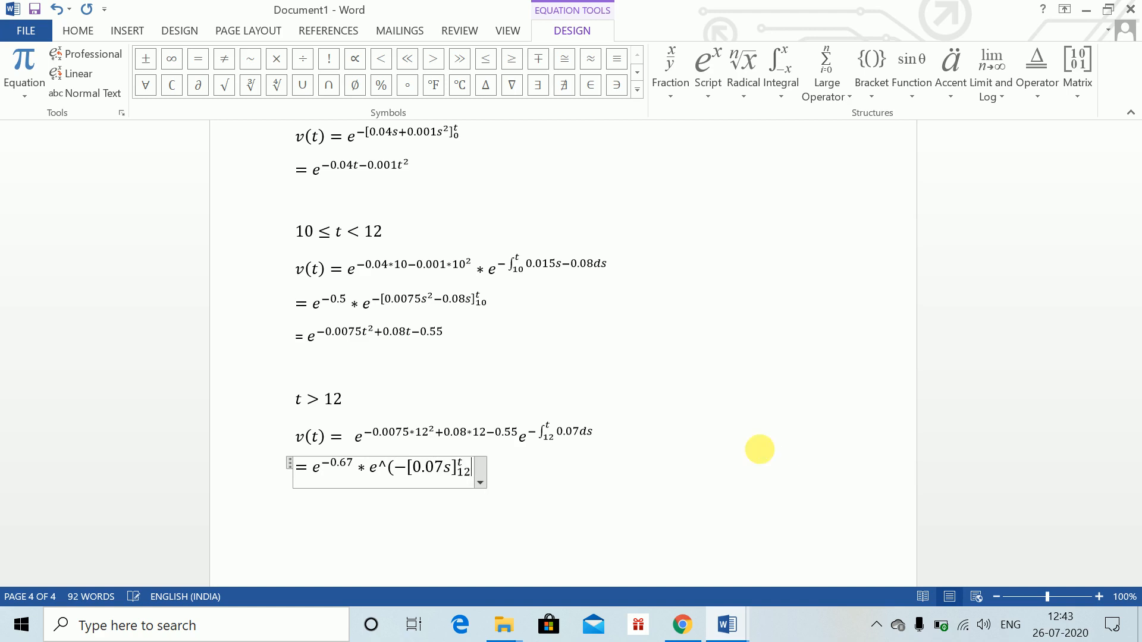
pyautogui.write(')')
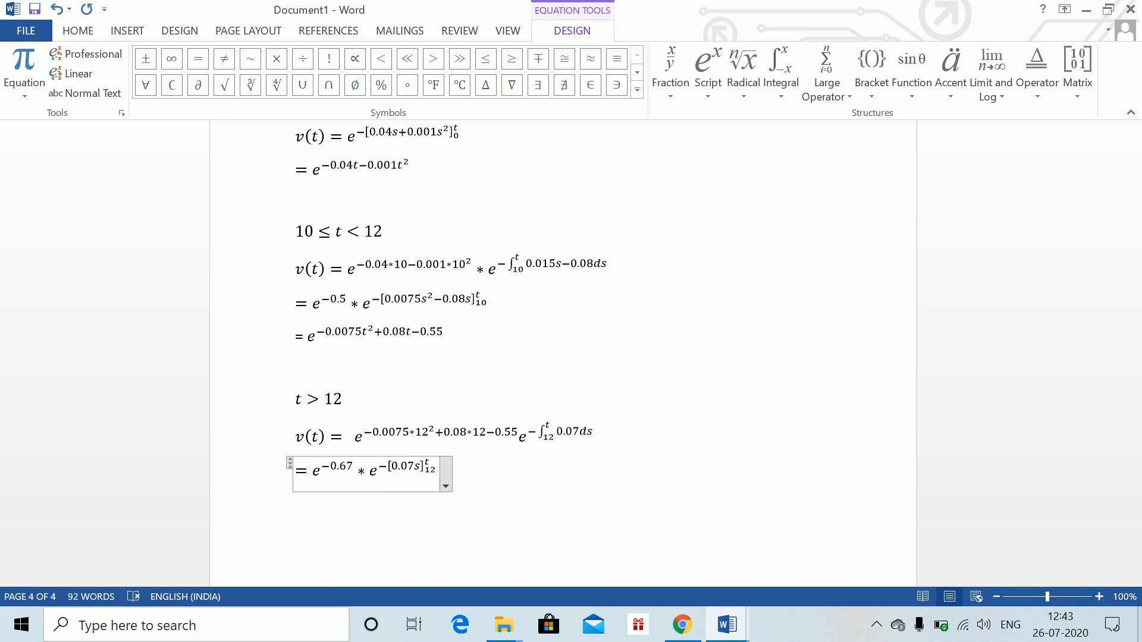
pyautogui.press('Return')
pyautogui.press('Return')
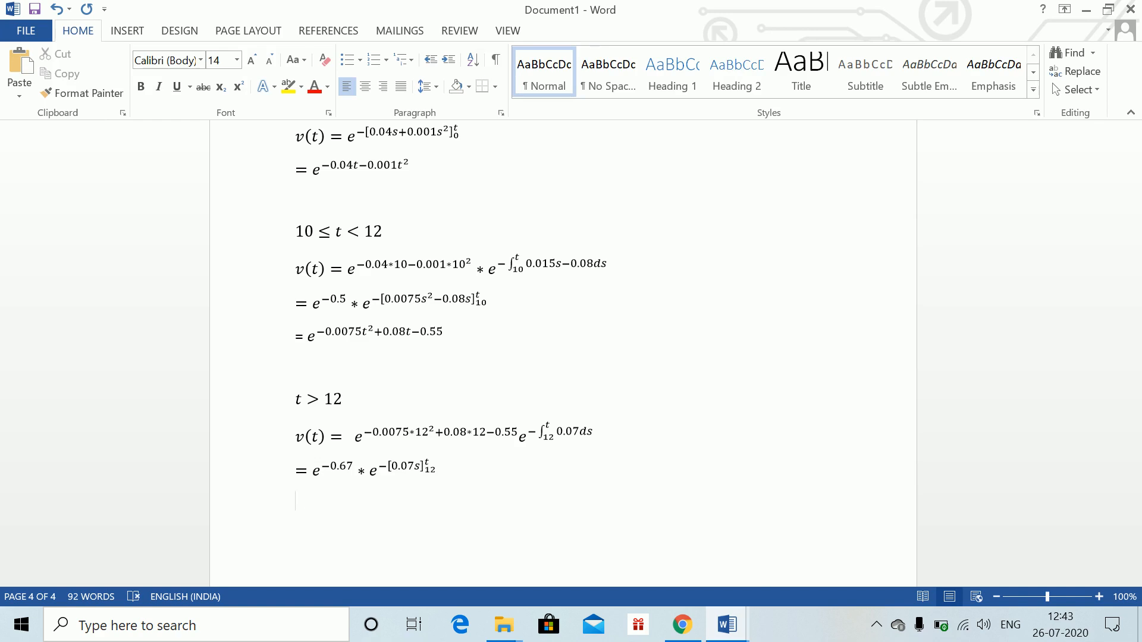
pyautogui.hotkey('alt', '=')
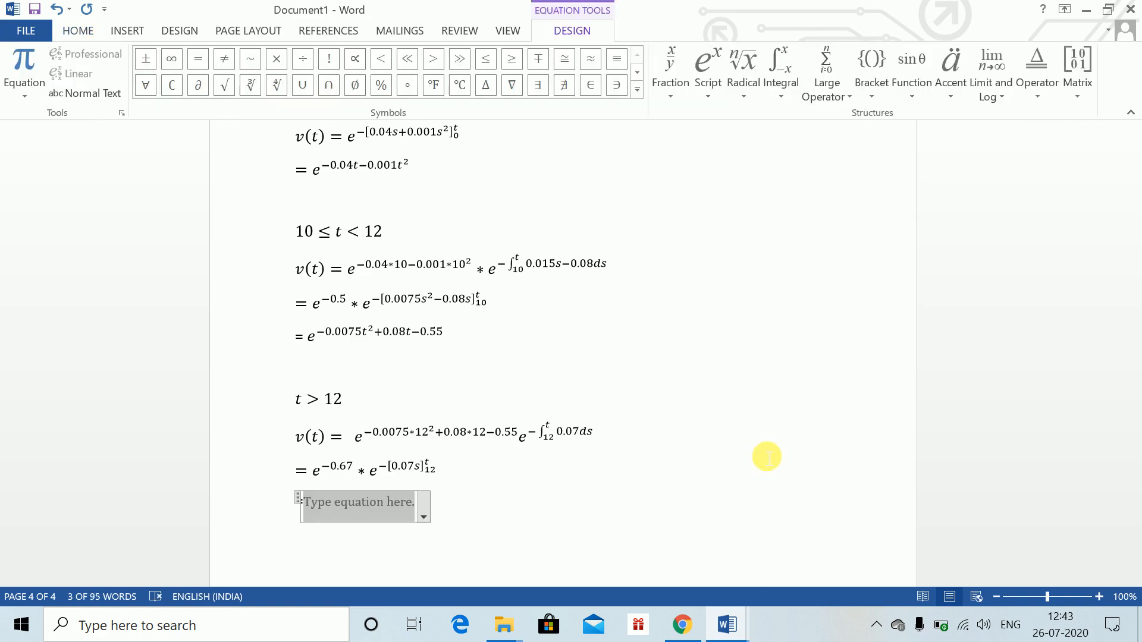
pyautogui.write('e')
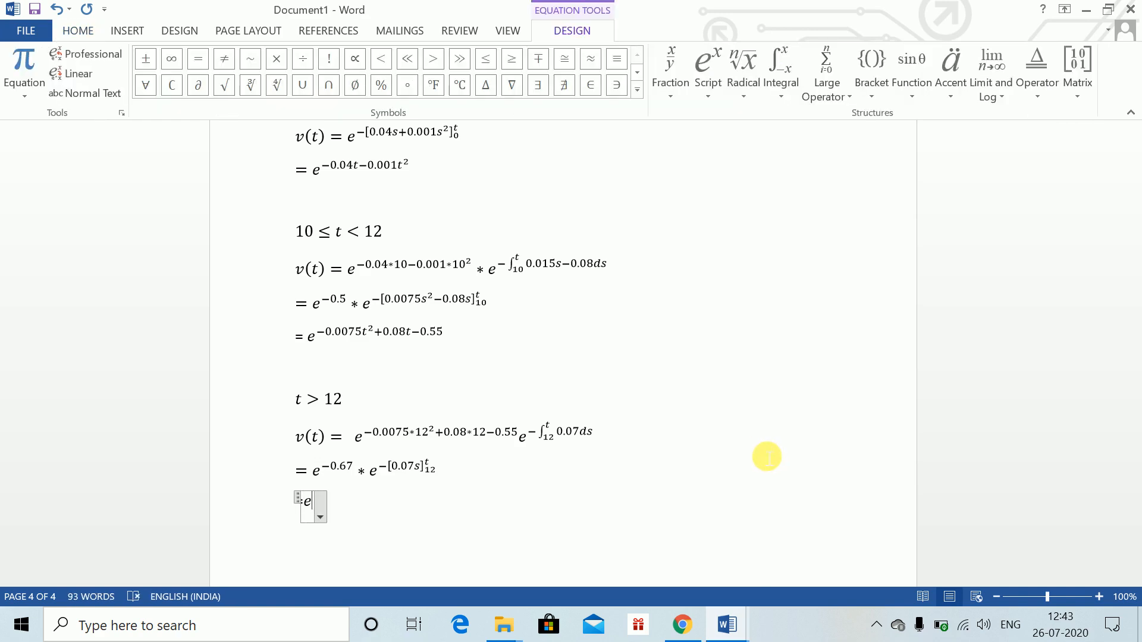
pyautogui.write('^-067')
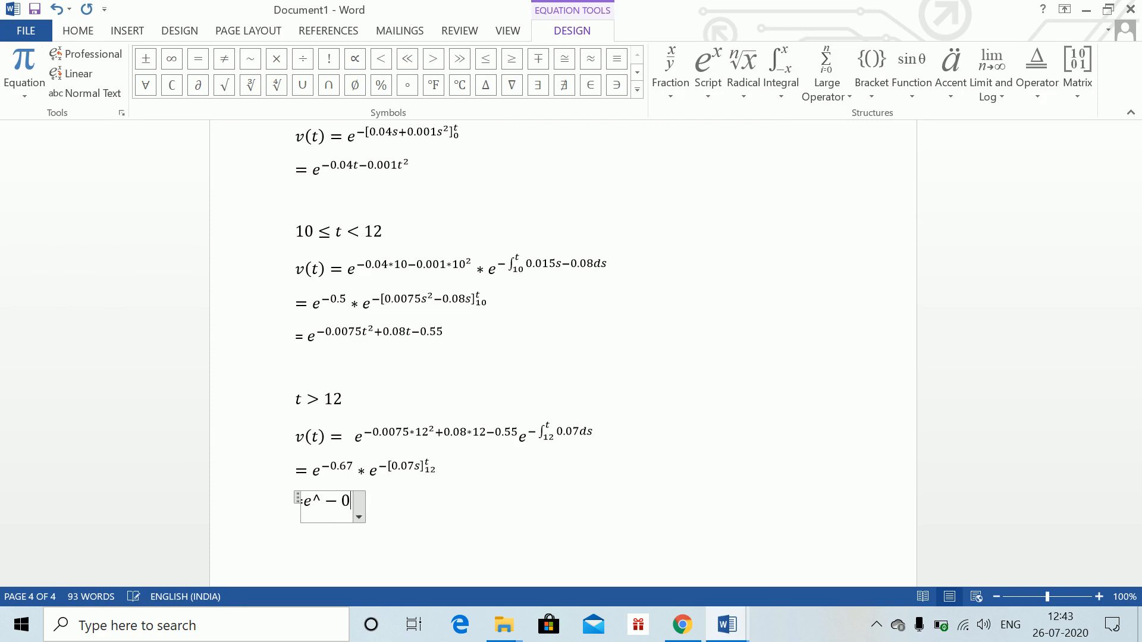
pyautogui.press('BackSpace')
pyautogui.press('BackSpace')
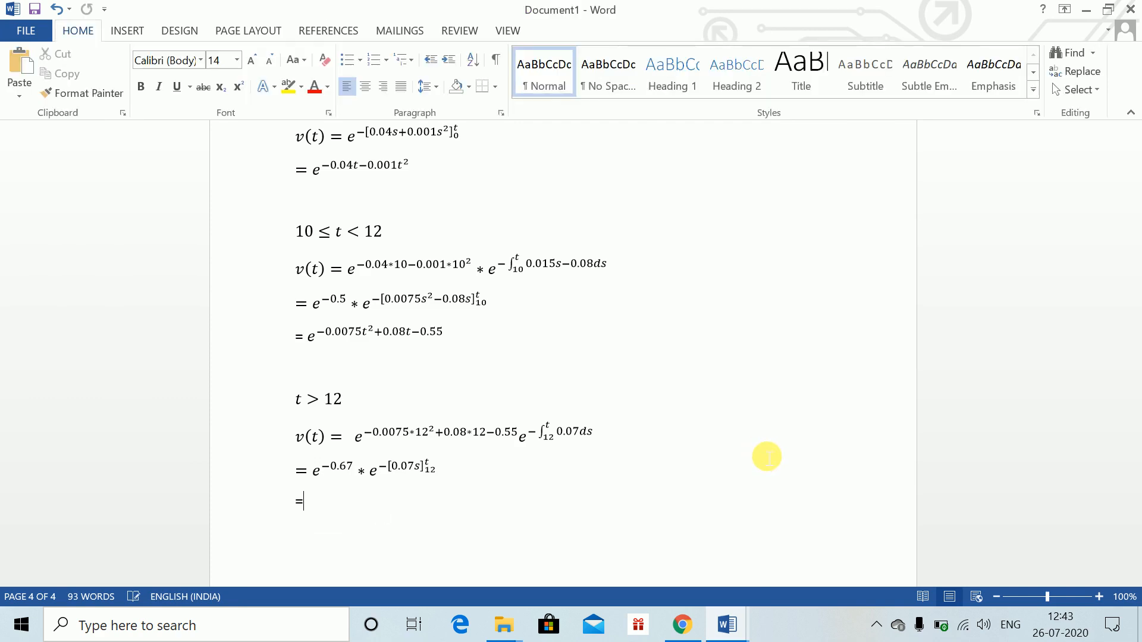
# After the equals sign, insert the equation e^−0.67 e^(−0.07t+0.84) and start a new line
pyautogui.hotkey('alt', '=')
pyautogui.write('e^')
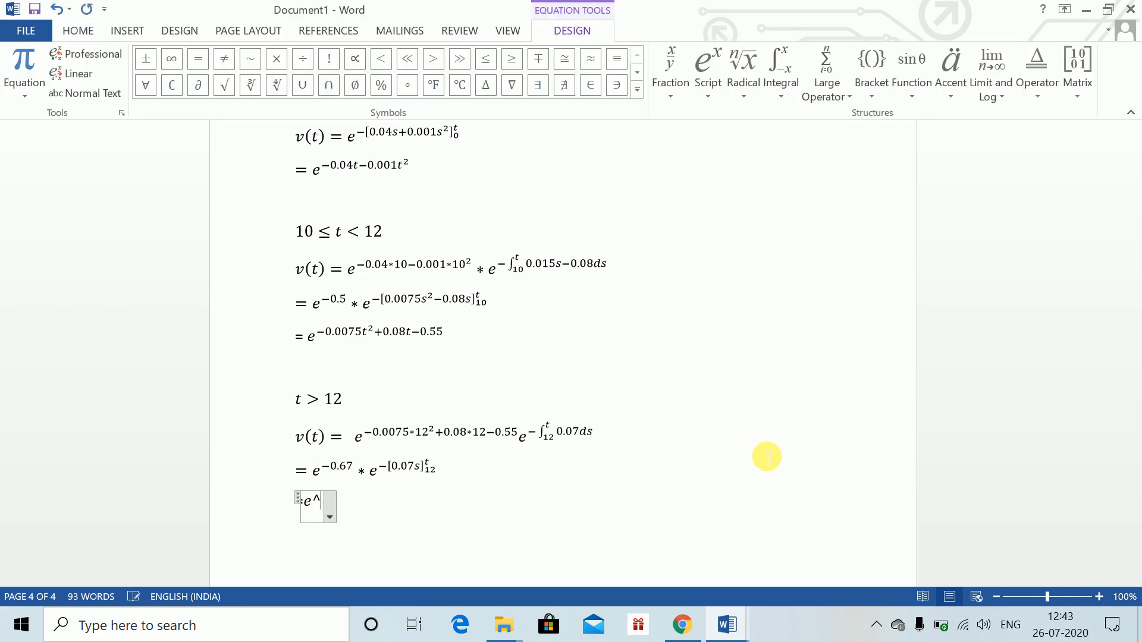
pyautogui.write('(-0.67')
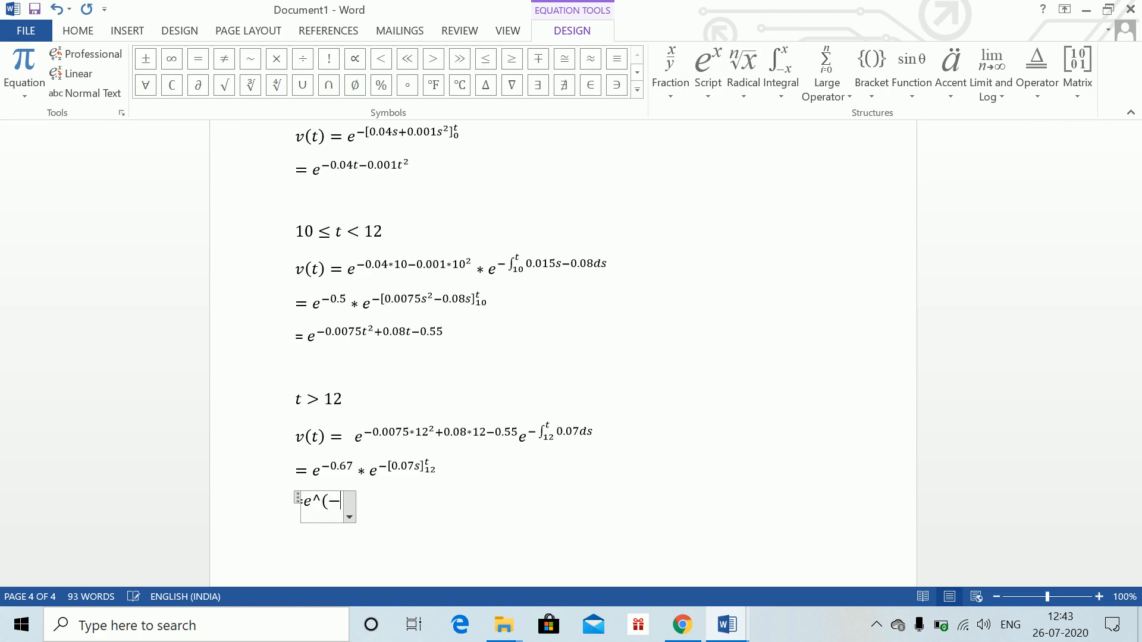
pyautogui.write(') ')
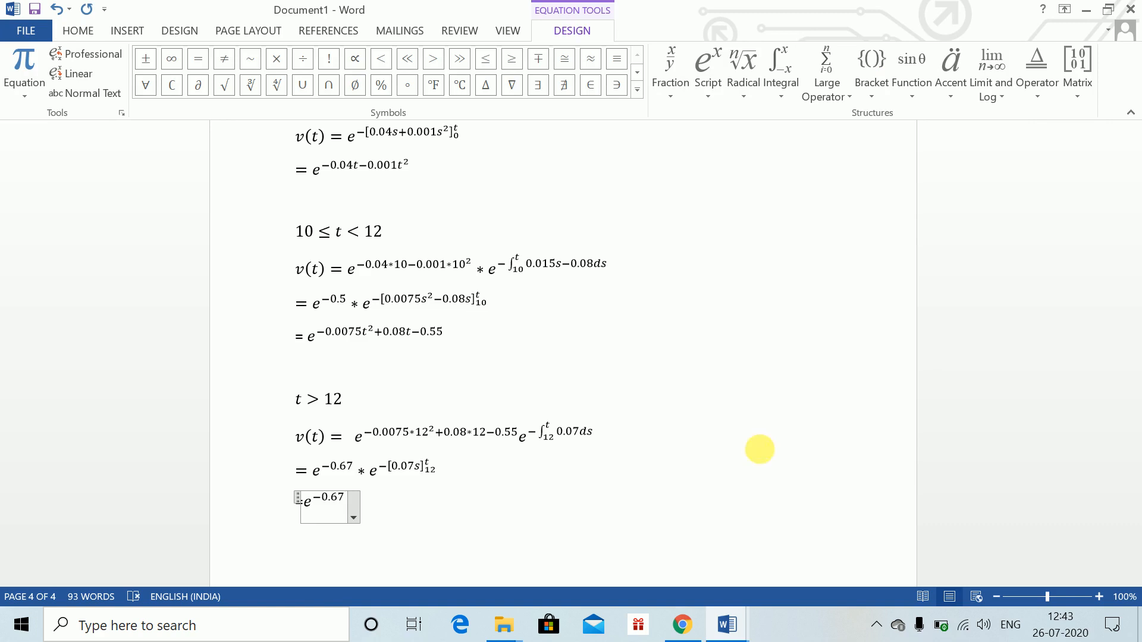
pyautogui.write('e')
pyautogui.write('^')
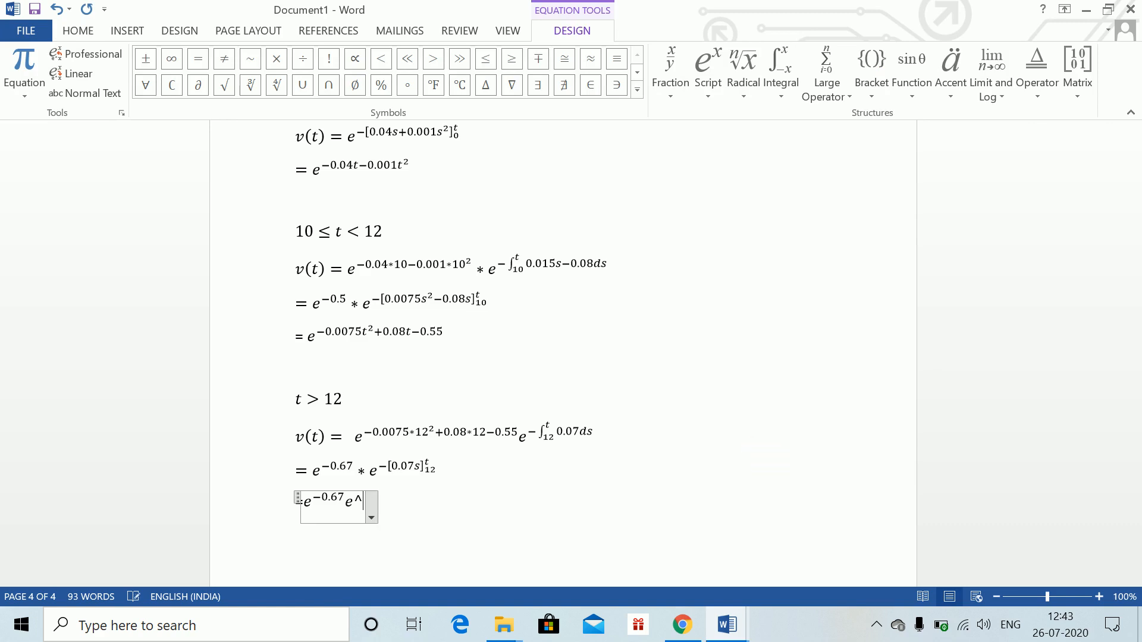
pyautogui.write('(-0.07')
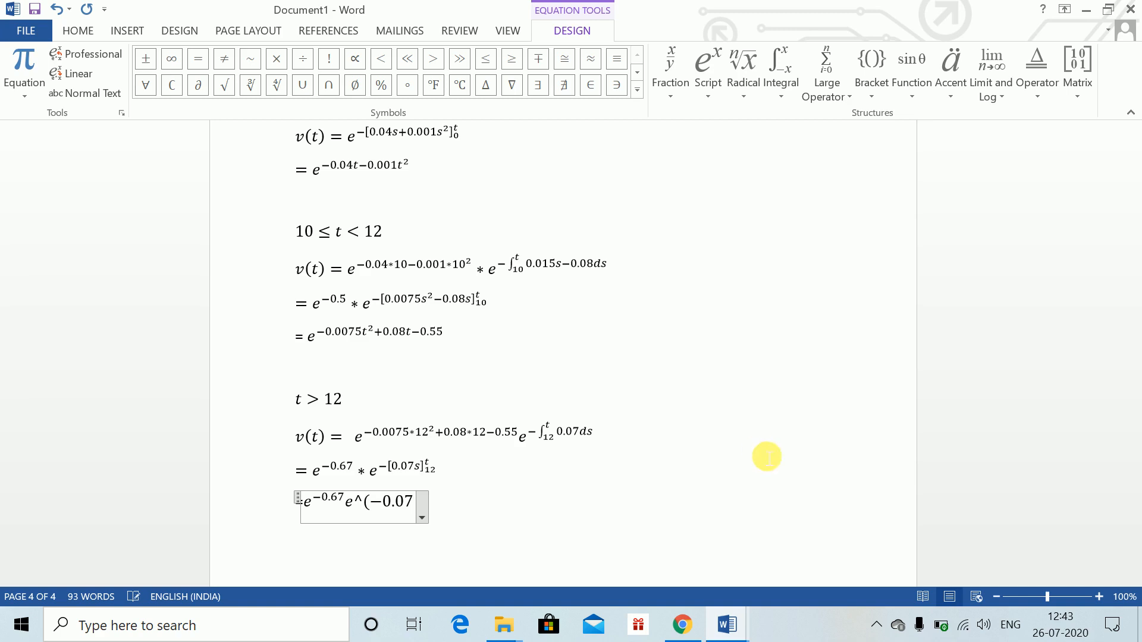
pyautogui.write('t+0.')
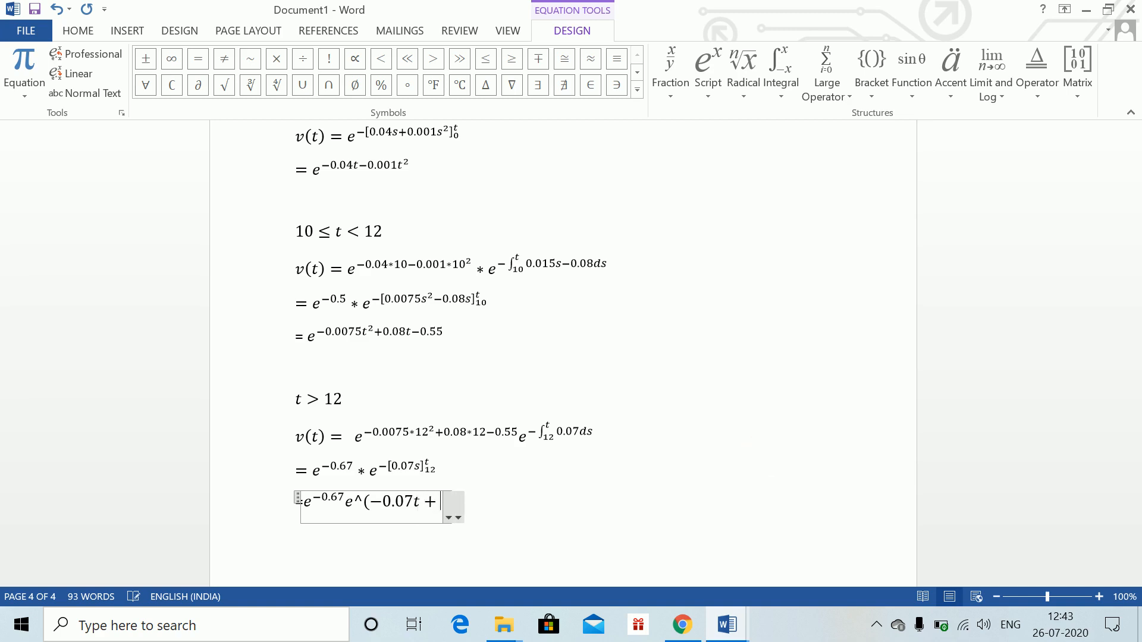
pyautogui.write('84')
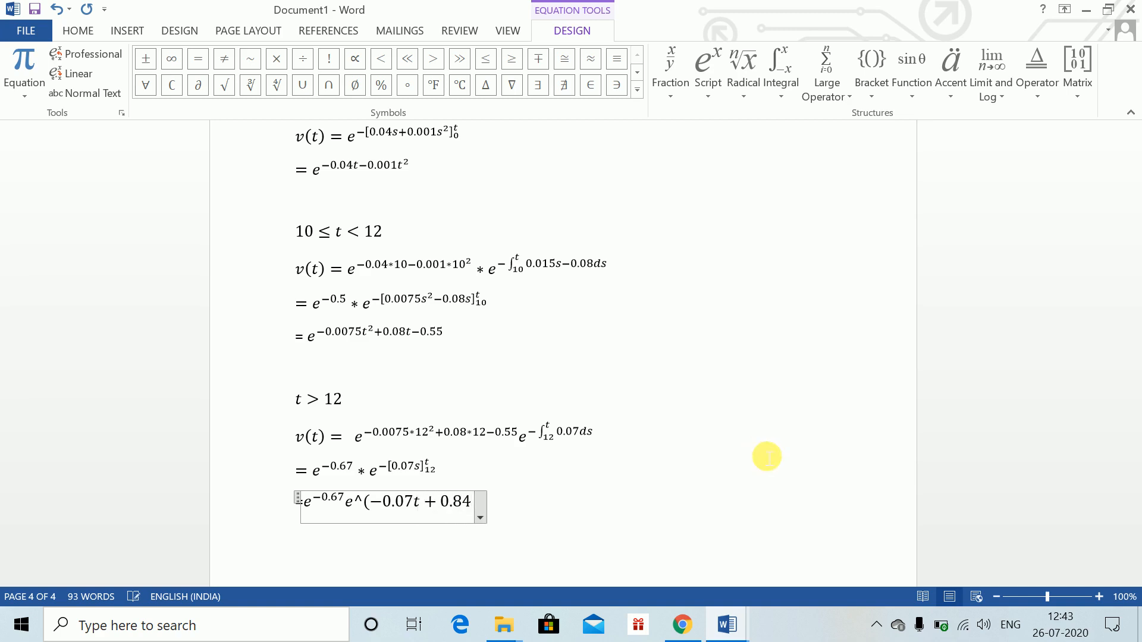
pyautogui.write(')')
pyautogui.press('space')
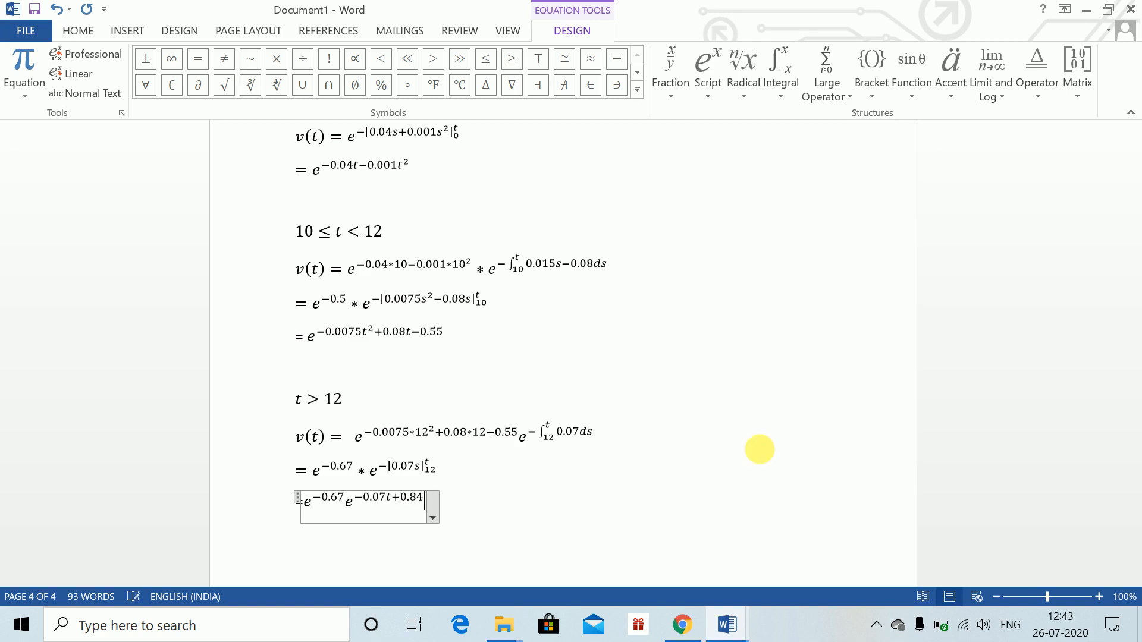
pyautogui.press('Right')
pyautogui.press('Return')
# On the new line, insert the equation = e^(−0.07t+0.17) and add blank lines below it
pyautogui.hotkey('alt', '=')
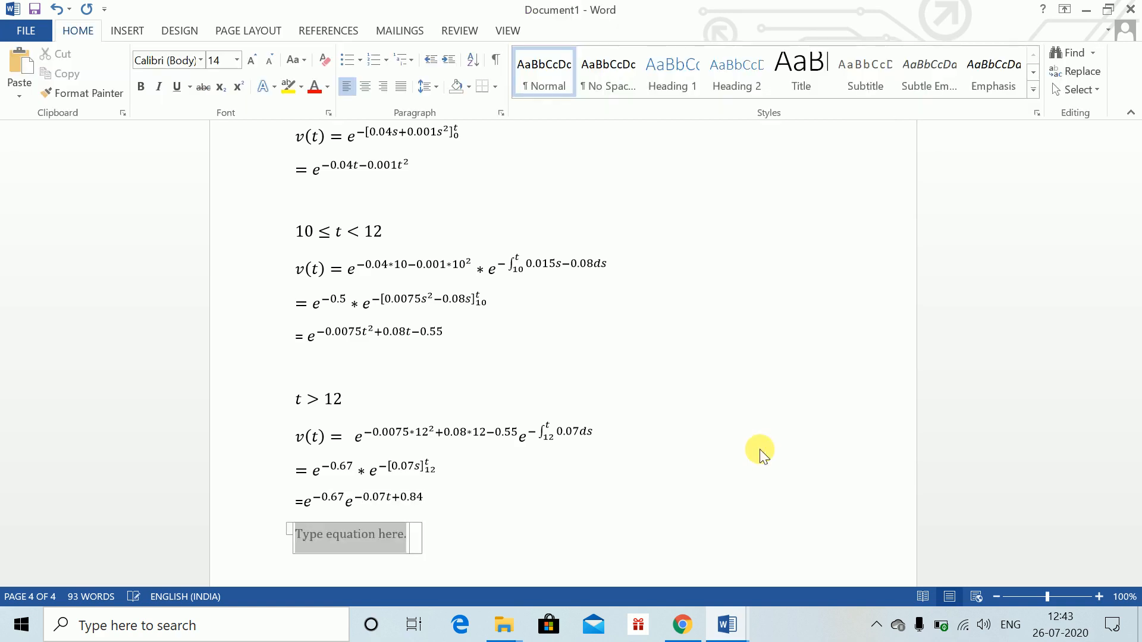
pyautogui.write('=')
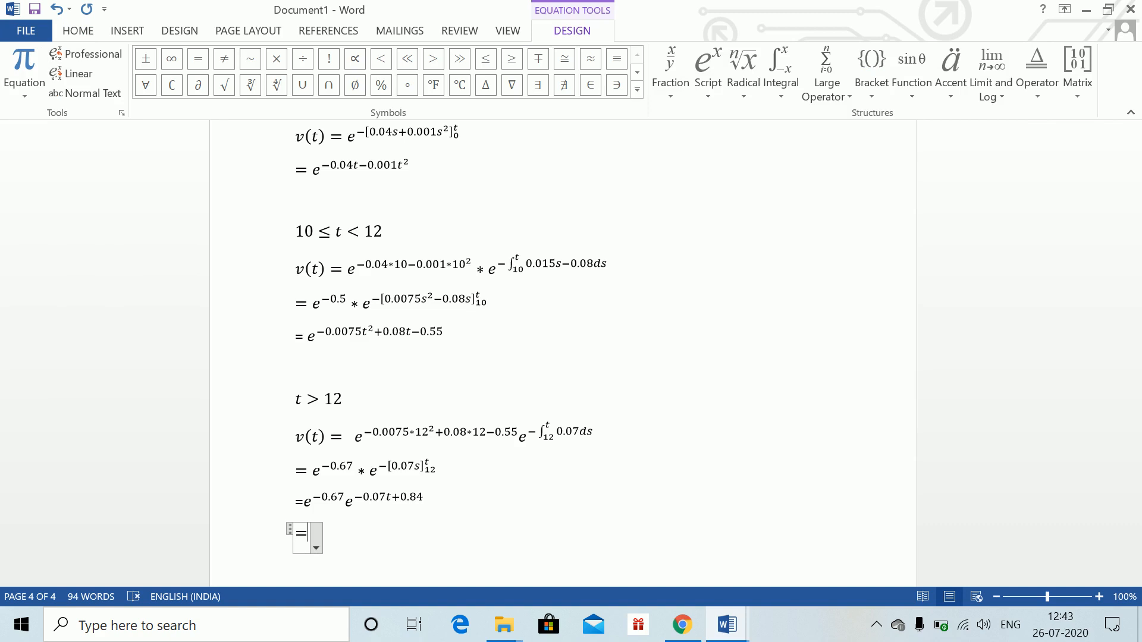
pyautogui.write('e-')
pyautogui.press('BackSpace')
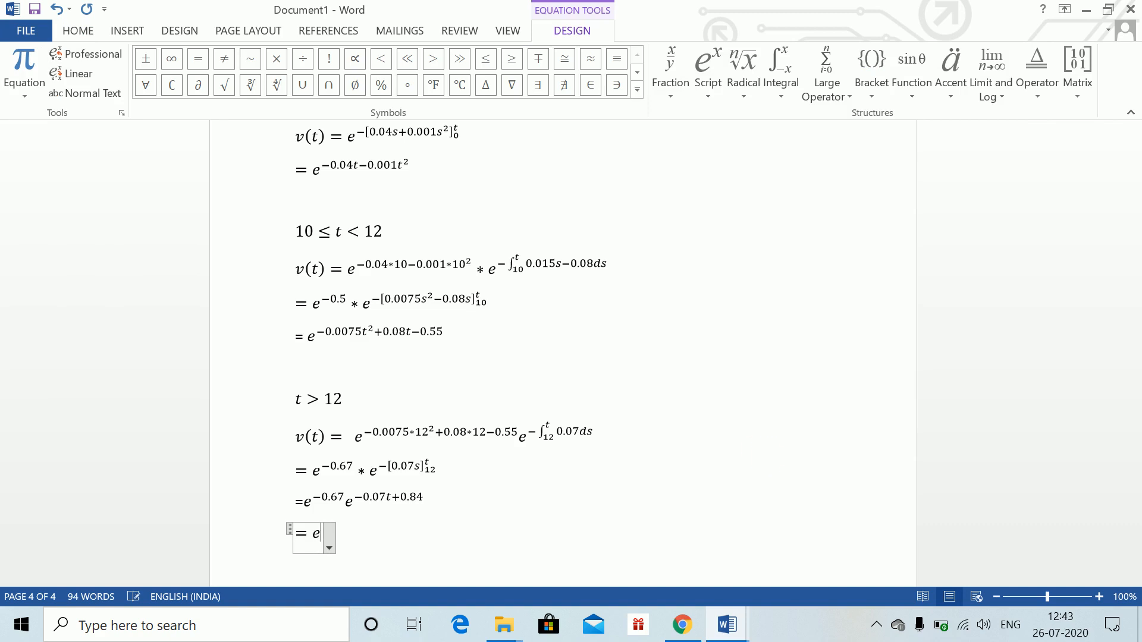
pyautogui.write('^(-0.0')
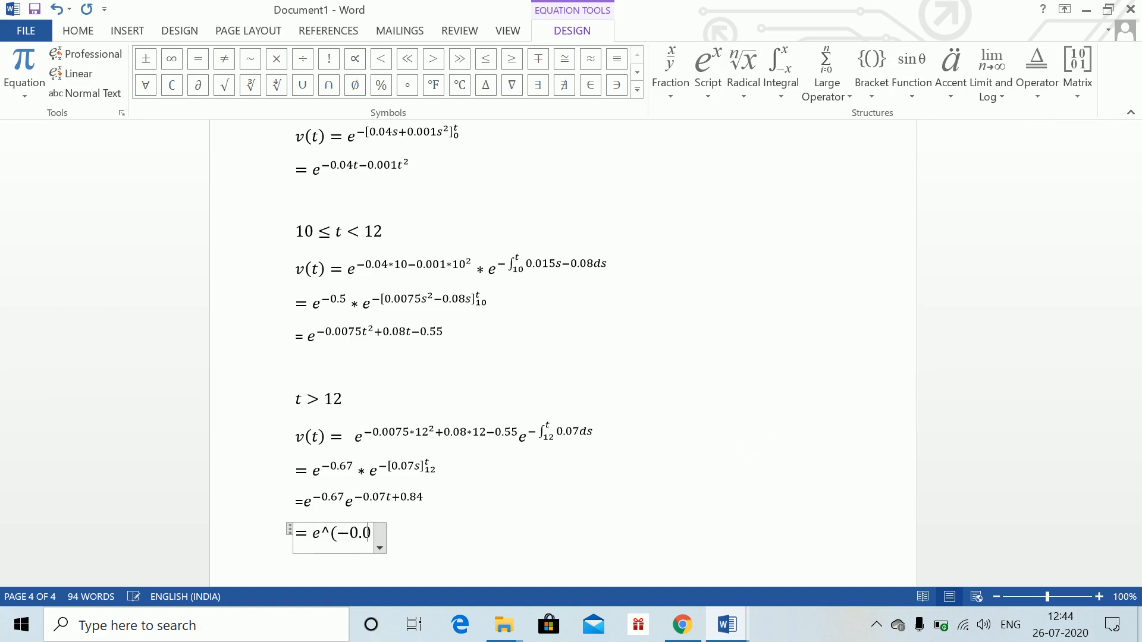
pyautogui.write('7t')
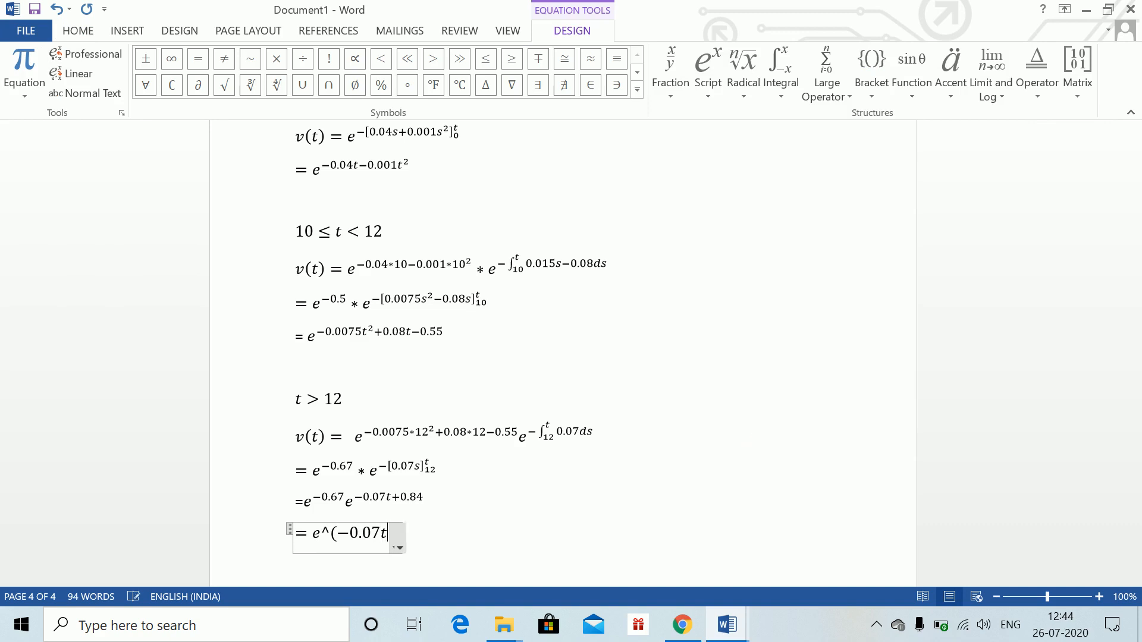
pyautogui.write('+0.')
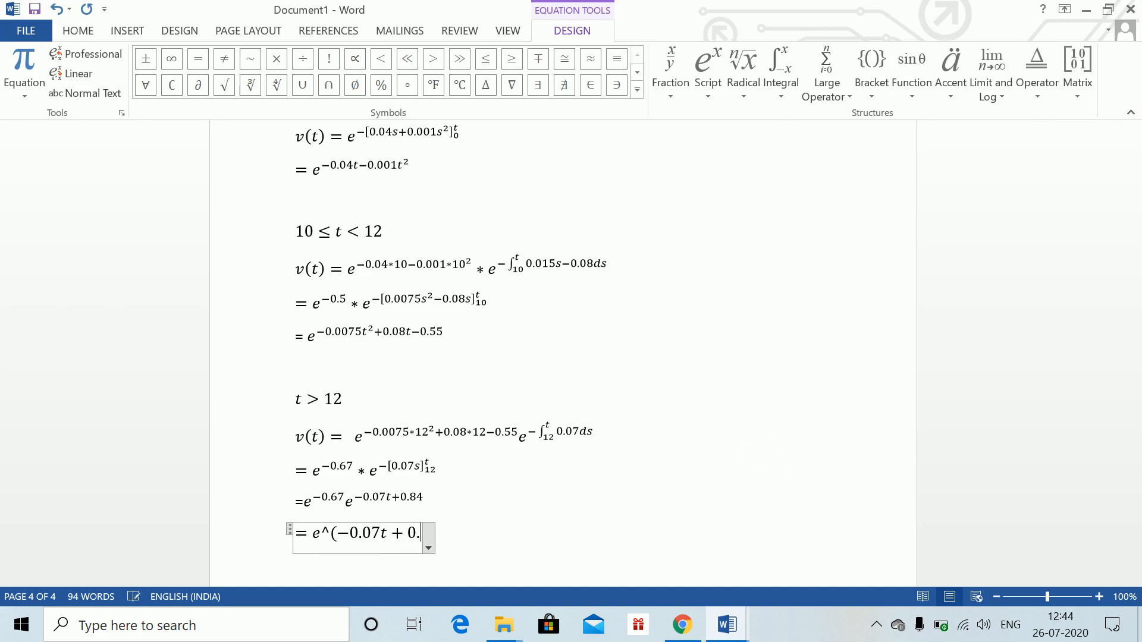
pyautogui.write('17)')
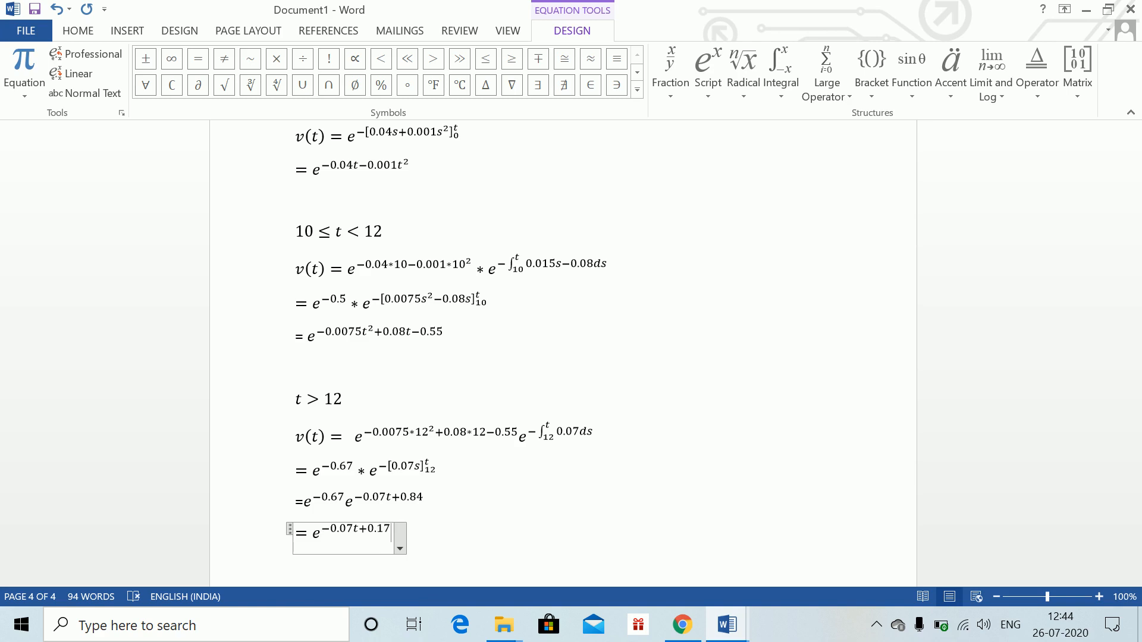
pyautogui.press('Right')
pyautogui.press('Return')
pyautogui.press('Return')
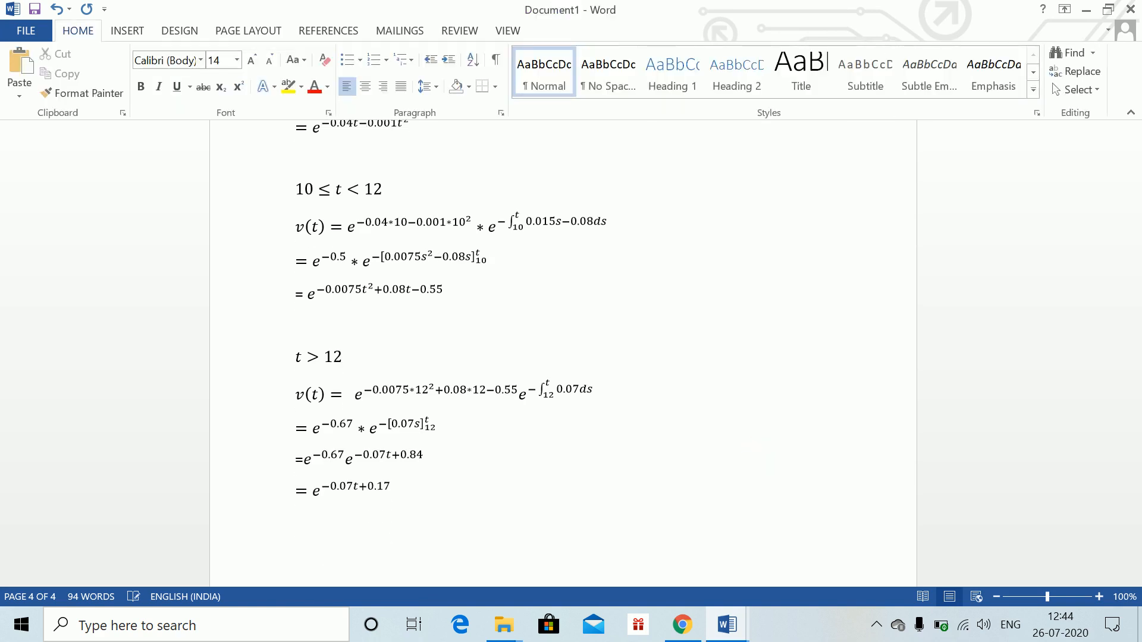